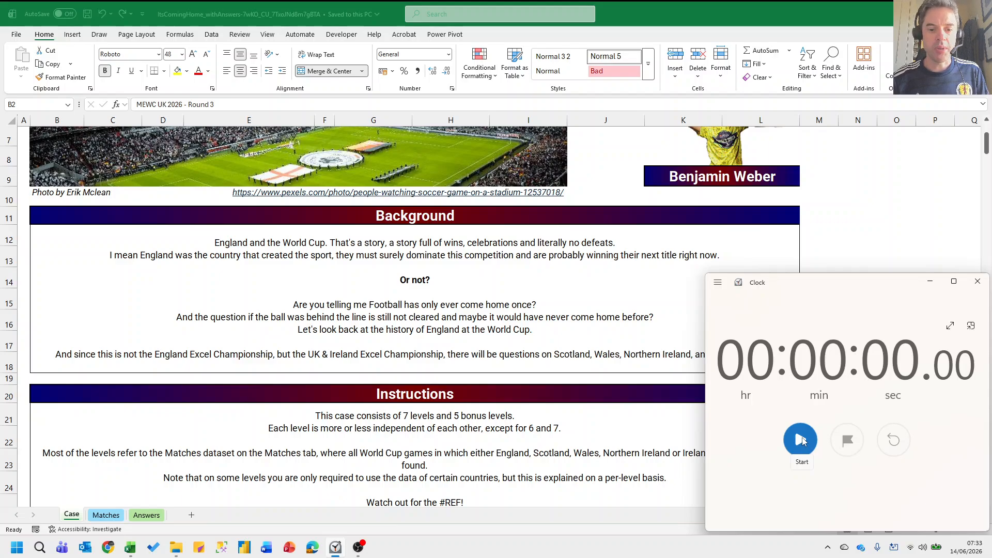
# Start the stopwatch and return to the case instructions in the workbook.
pyautogui.click(800, 440)
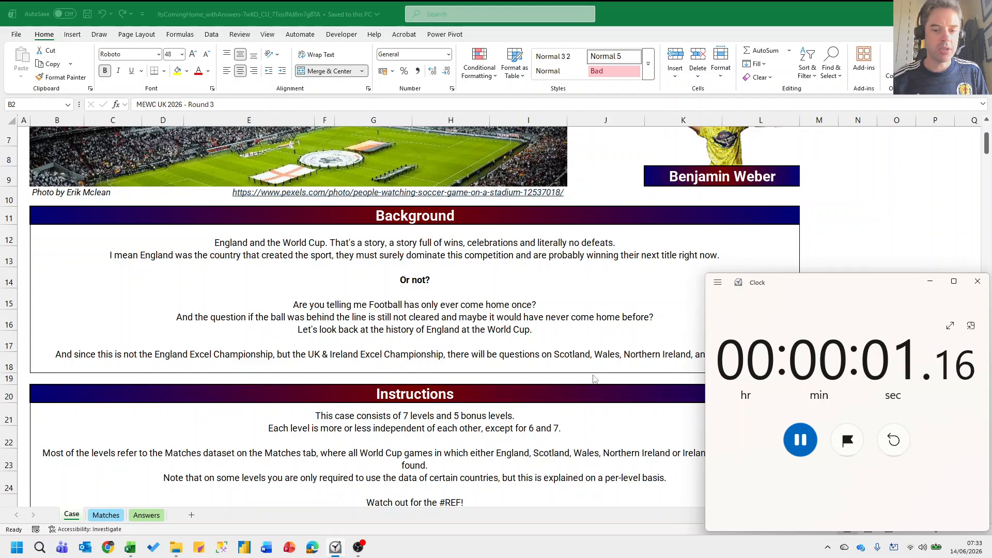
pyautogui.click(650, 327)
pyautogui.scroll(-1, 650, 328)
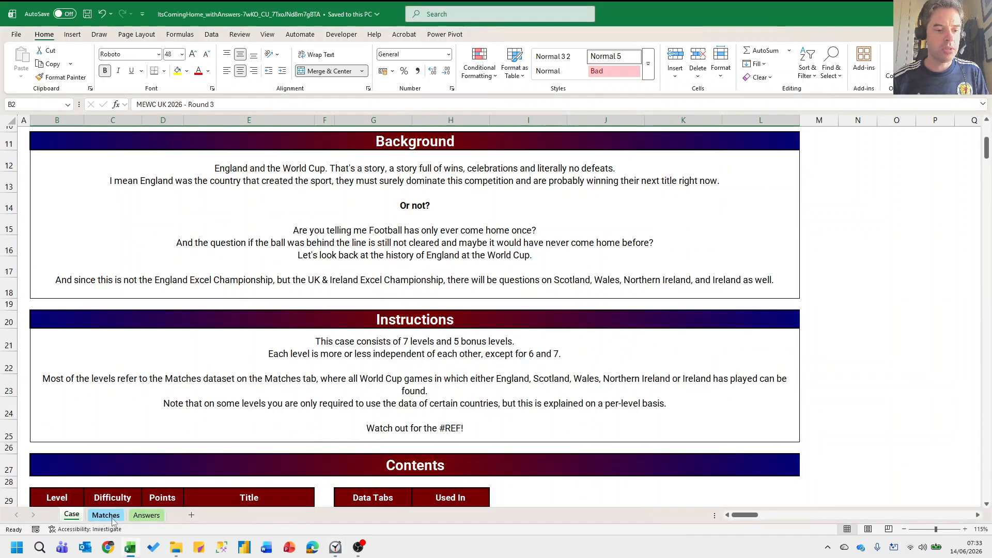
# Change the header in cell A1 of the Matches sheet to Match.
pyautogui.click(106, 515)
pyautogui.click(265, 264)
pyautogui.click(41, 138)
pyautogui.press('F2')
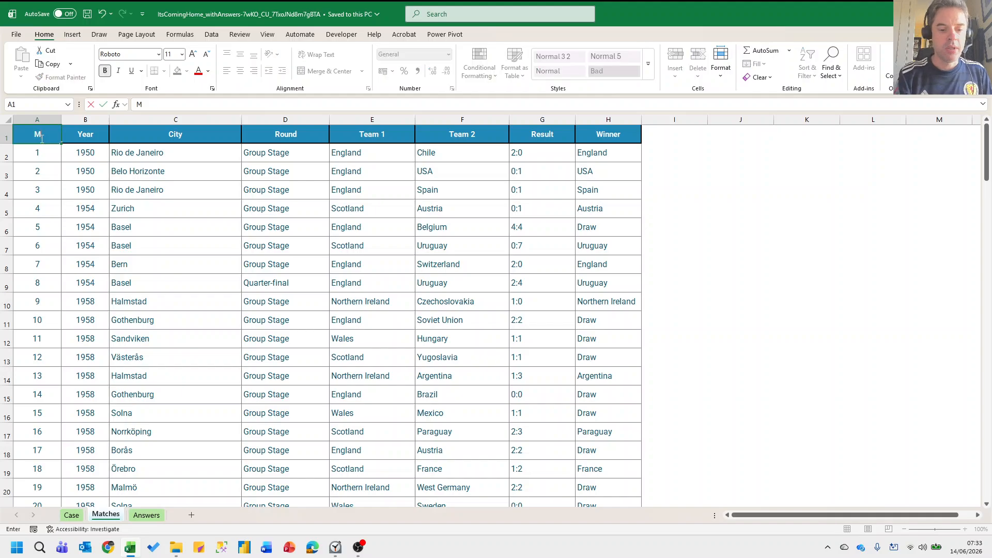
pyautogui.press('BackSpace')
pyautogui.press('Tab')
# Rename the two team column headers in E1 and F1 as Team1 and Team2, without spaces.
pyautogui.click(375, 134)
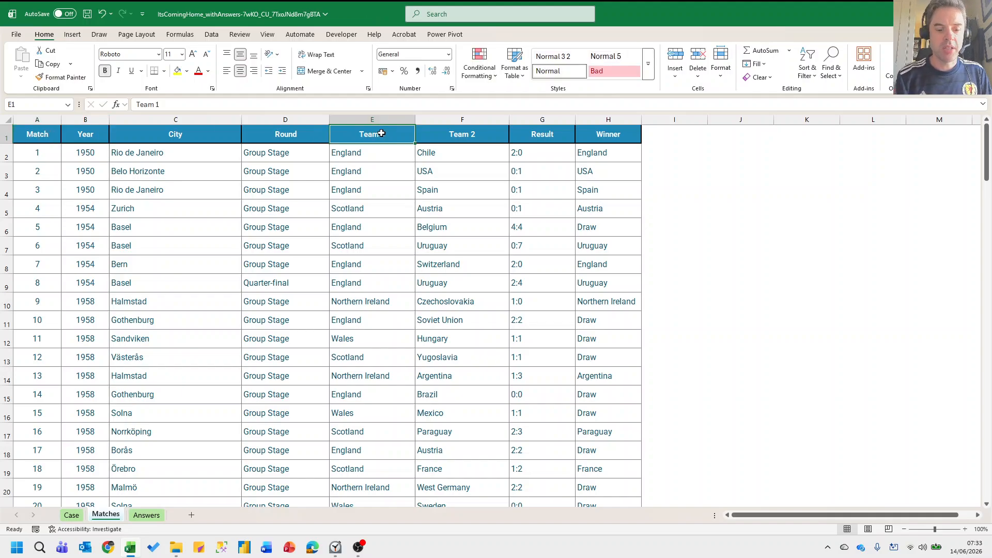
pyautogui.write('Team 1')
pyautogui.press('Tab')
pyautogui.write('Team2')
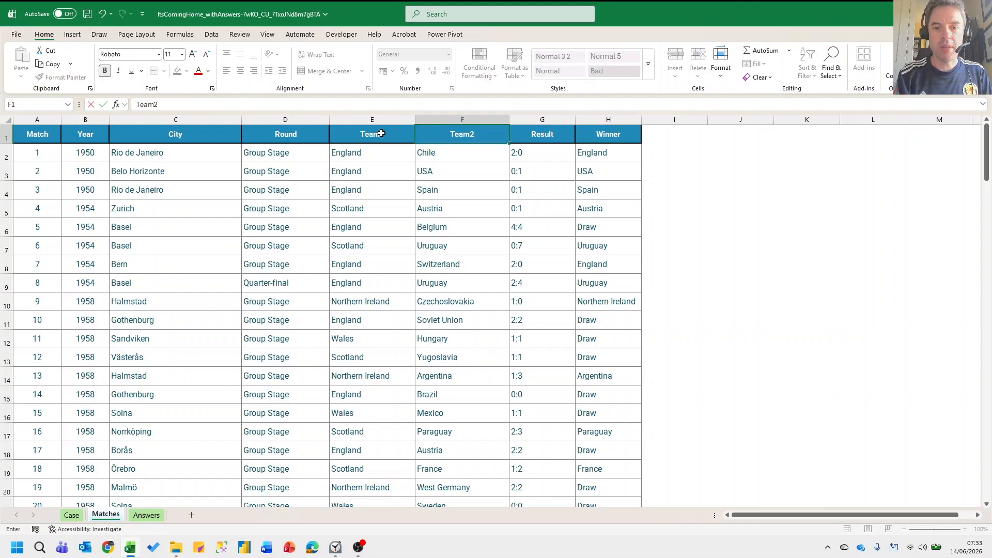
pyautogui.press('Tab')
# Create named ranges for the whole Matches dataset from its top row only, excluding the right column.
pyautogui.press('Down')
pyautogui.hotkey('ctrl', 'a')
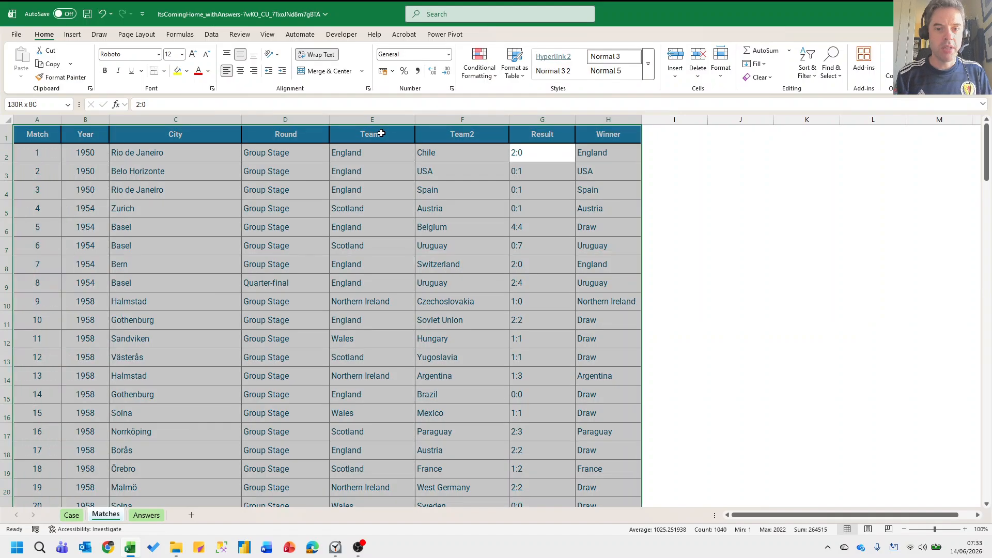
pyautogui.hotkey('ctrl', 'shift', 'F3')
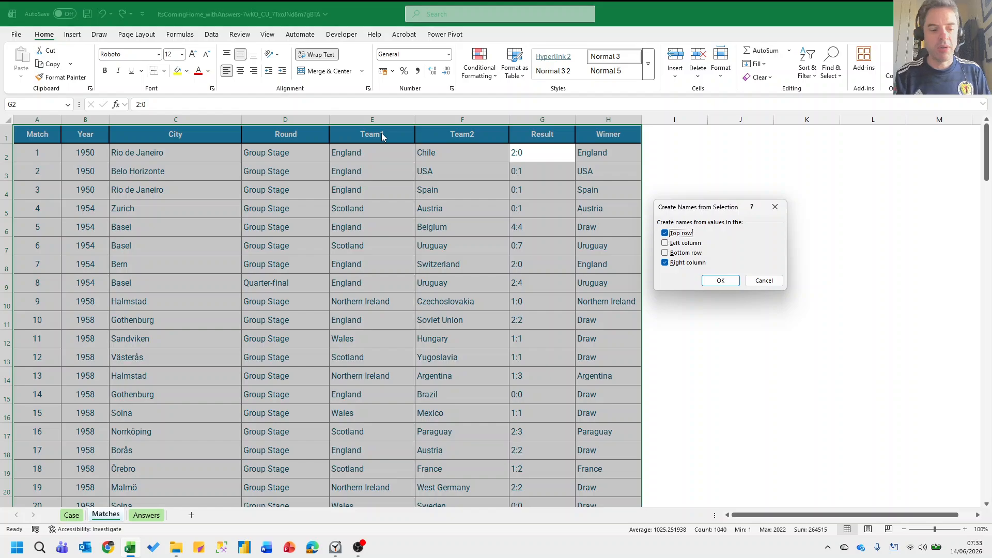
pyautogui.press('Tab')
pyautogui.press('Tab')
pyautogui.press('Tab')
pyautogui.press('space')
pyautogui.press('Tab')
pyautogui.press('Return')
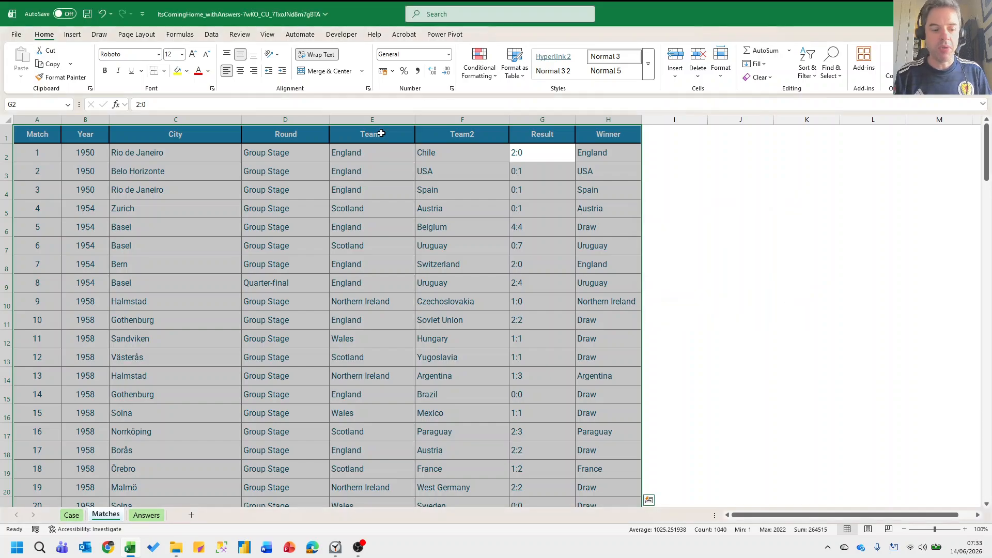
# Answer Level 1 on the Case sheet by entering =COUNTIFS(Year,G71:G80) in E71.
pyautogui.hotkey('ctrl', 'pageup')
pyautogui.scroll(-18, 381, 133)
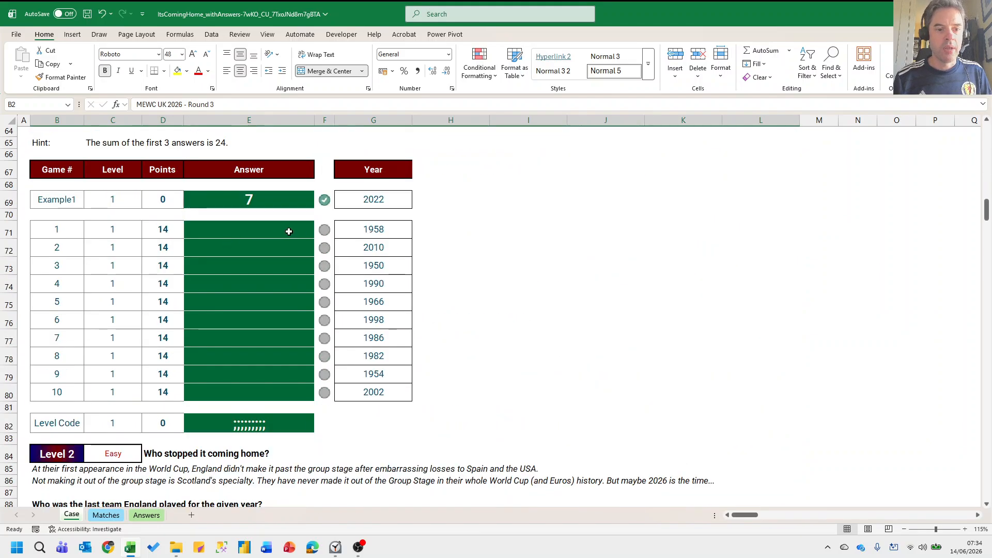
pyautogui.scroll(3, 288, 230)
pyautogui.click(261, 341)
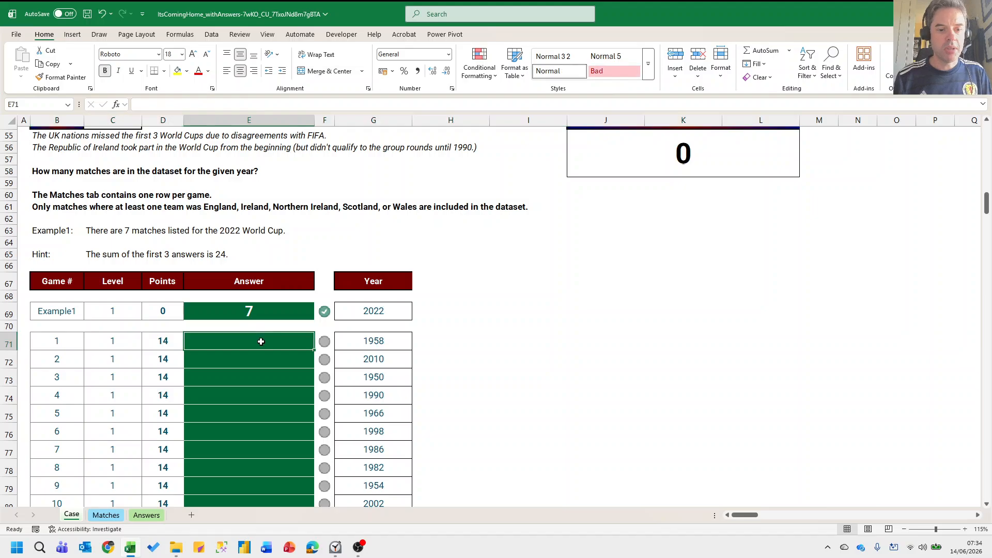
pyautogui.write('=count')
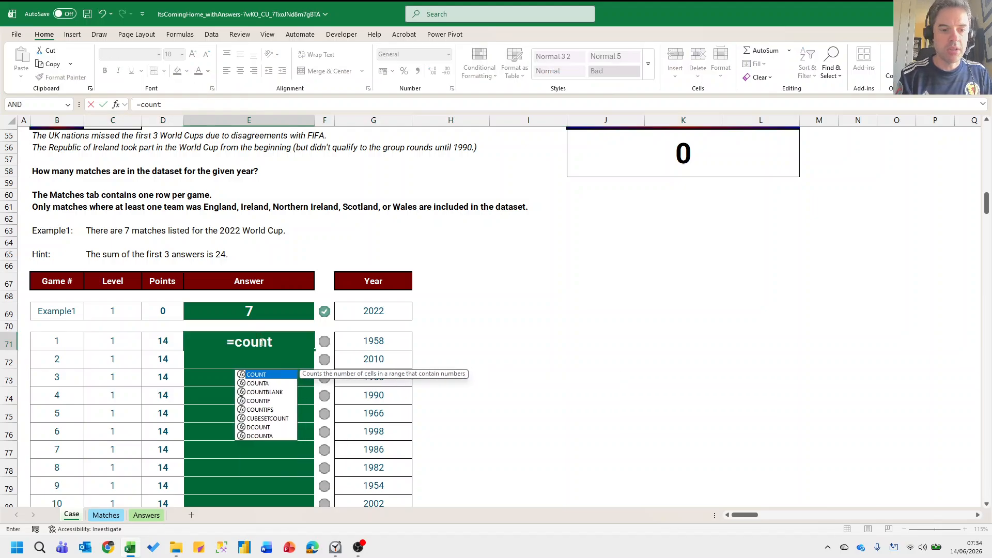
pyautogui.write('ifs(year,')
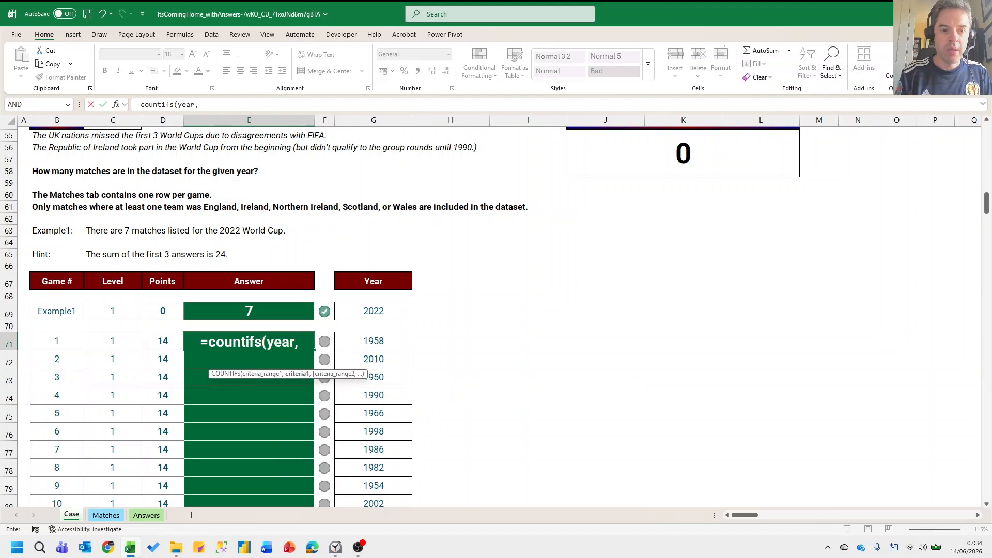
pyautogui.moveTo(374, 341); pyautogui.dragTo(373, 504)
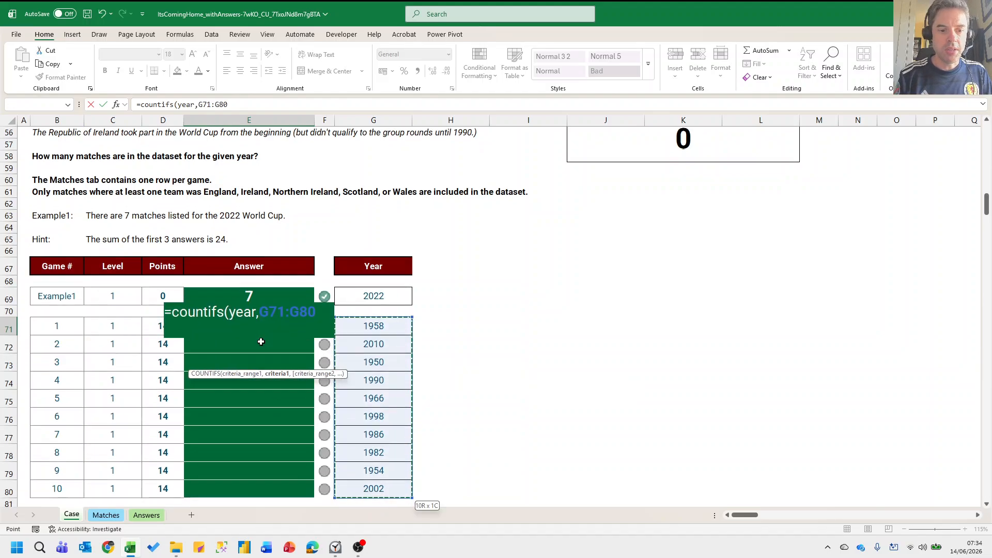
pyautogui.press('Return')
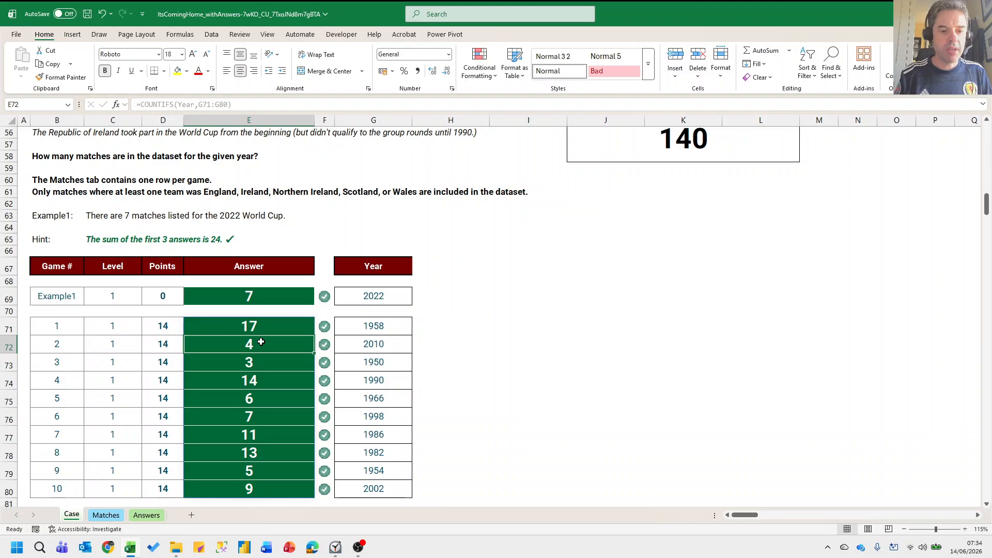
# Read the Level 2 question and begin an XLOOKUP in E108 with "England"&G108 as the lookup value.
pyautogui.press('pagedown')
pyautogui.scroll(-3, 261, 342)
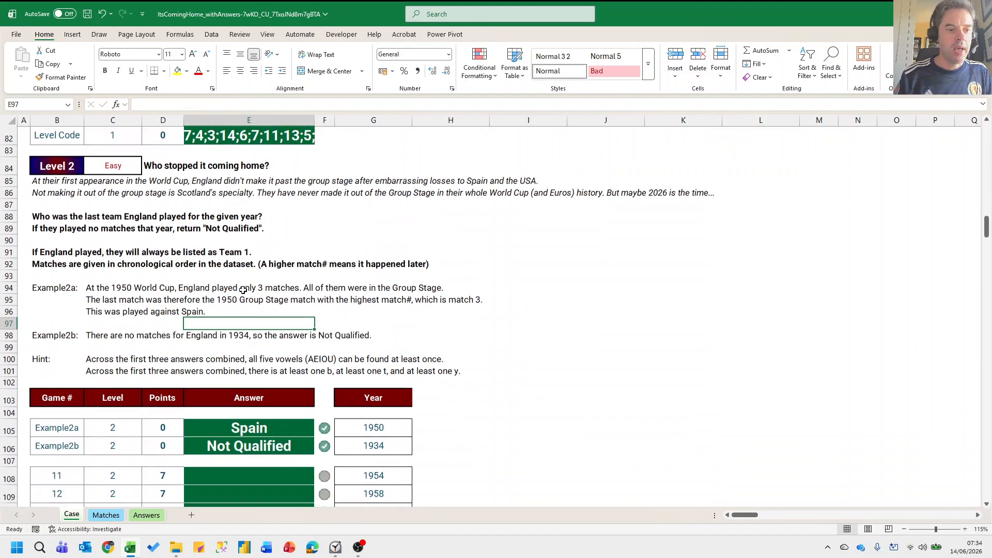
pyautogui.scroll(1, 244, 314)
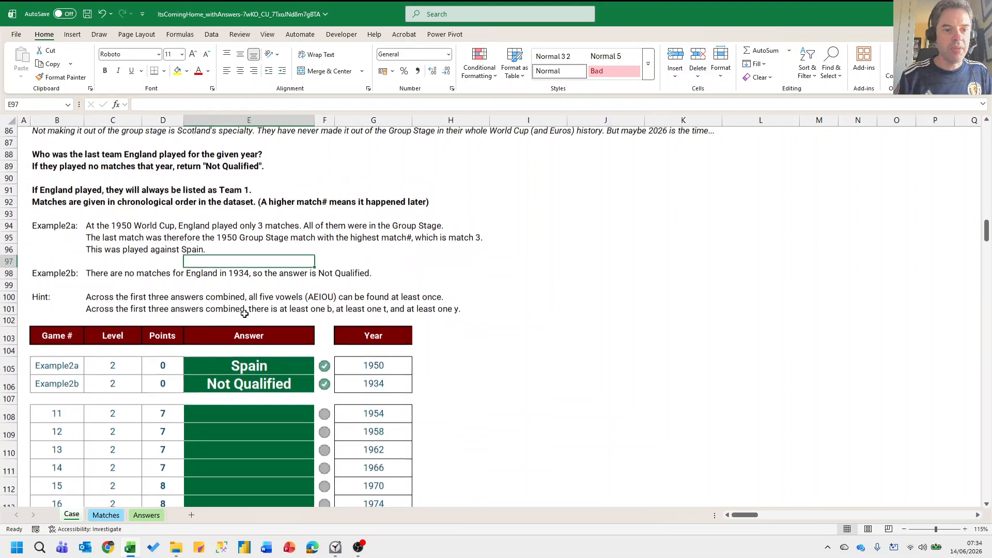
pyautogui.scroll(-2, 247, 328)
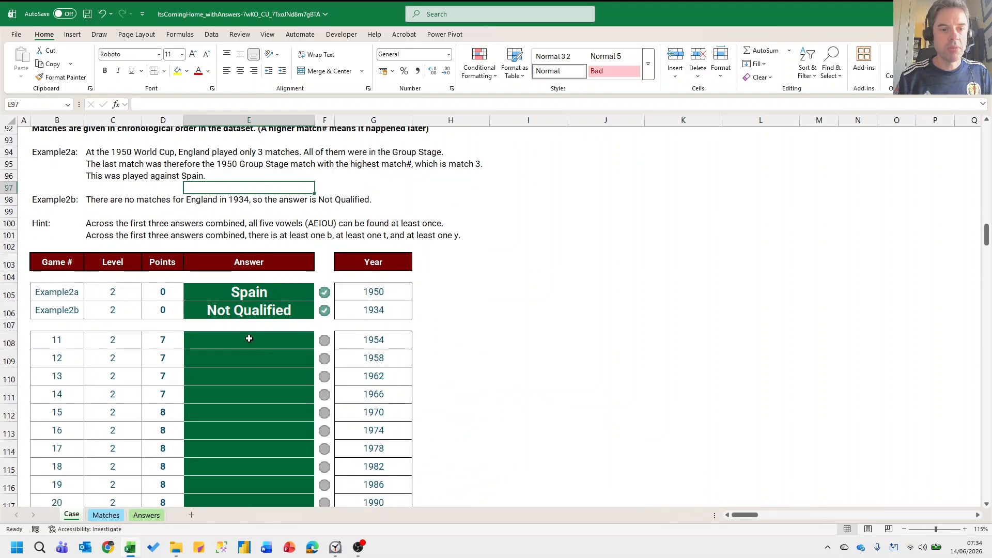
pyautogui.scroll(3, 249, 338)
pyautogui.scroll(-3, 249, 338)
pyautogui.click(249, 340)
pyautogui.write('=')
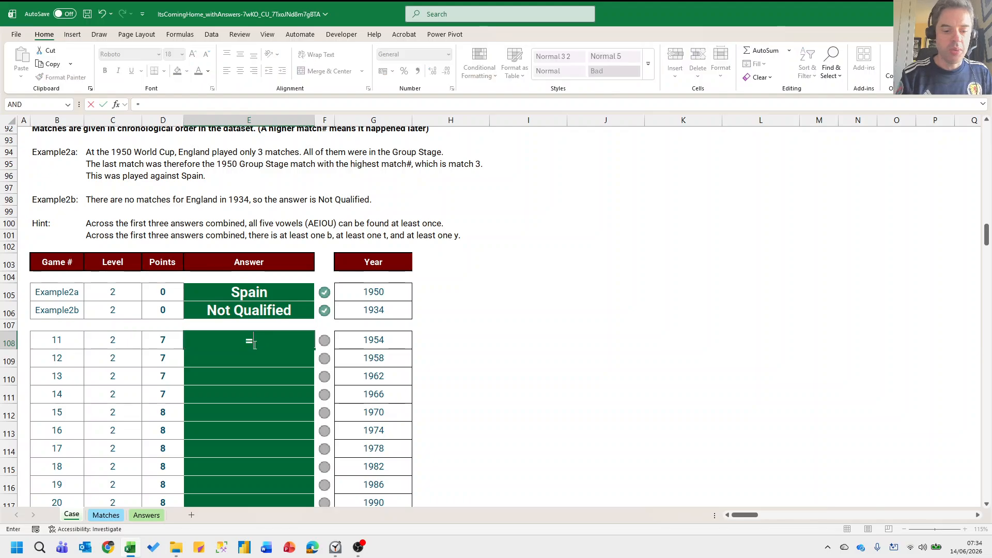
pyautogui.write('xlookup(')
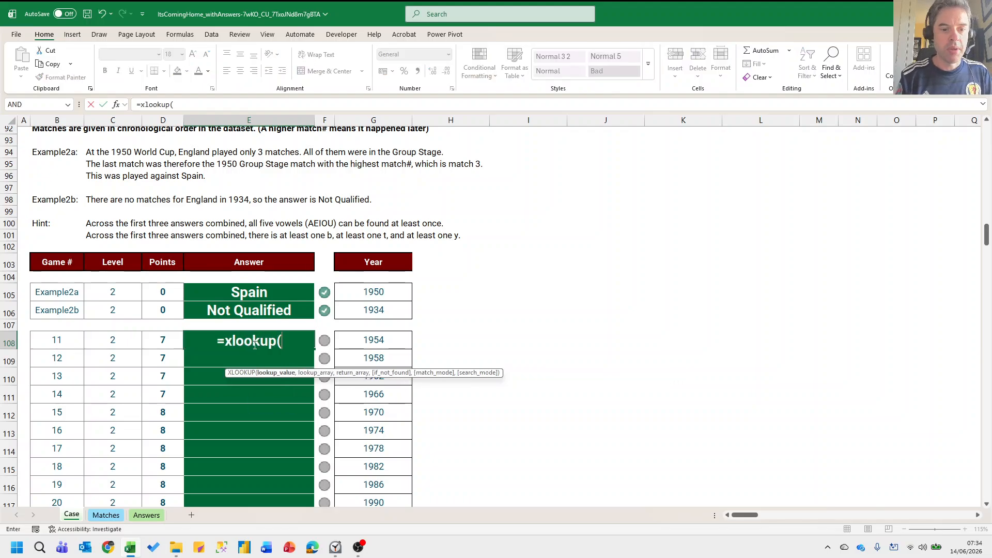
pyautogui.write('"')
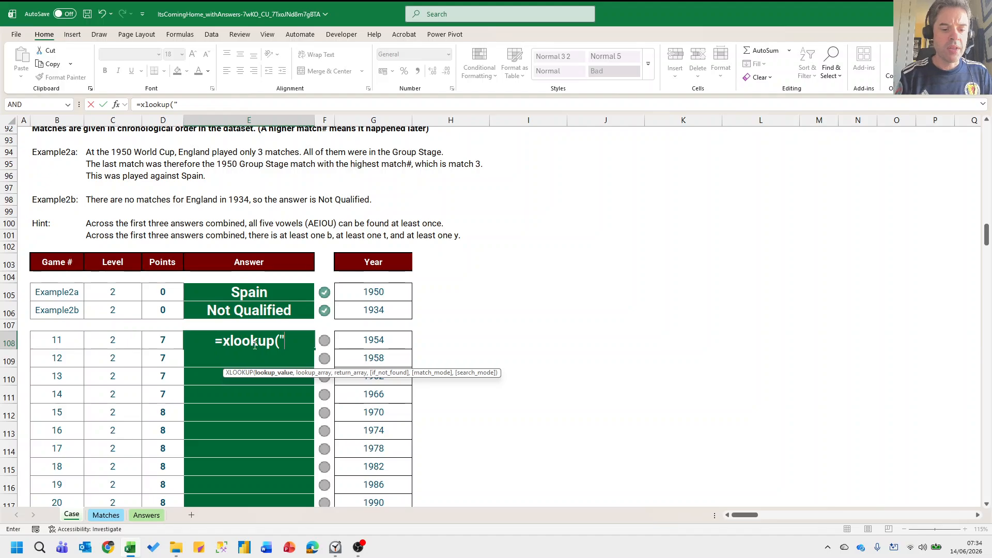
pyautogui.write('En')
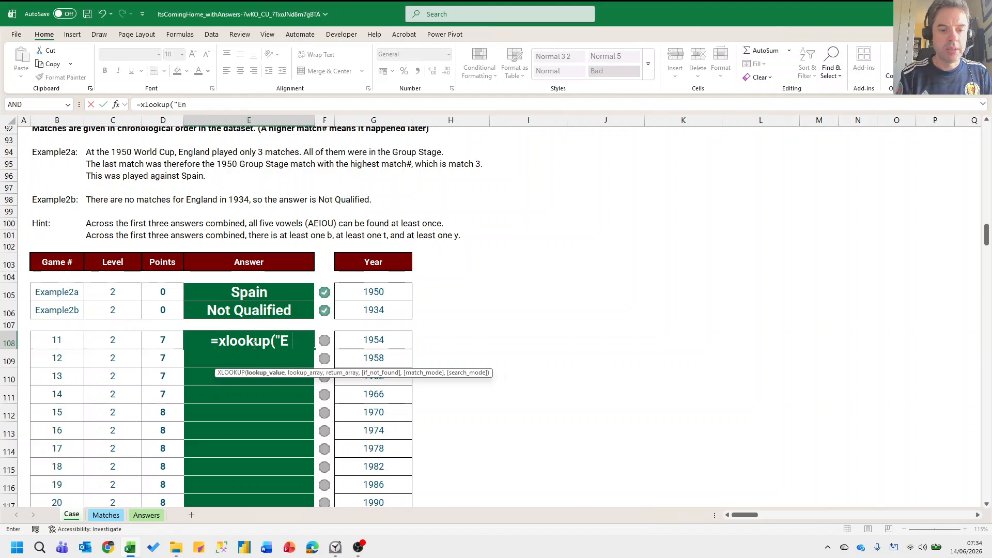
pyautogui.write('gland')
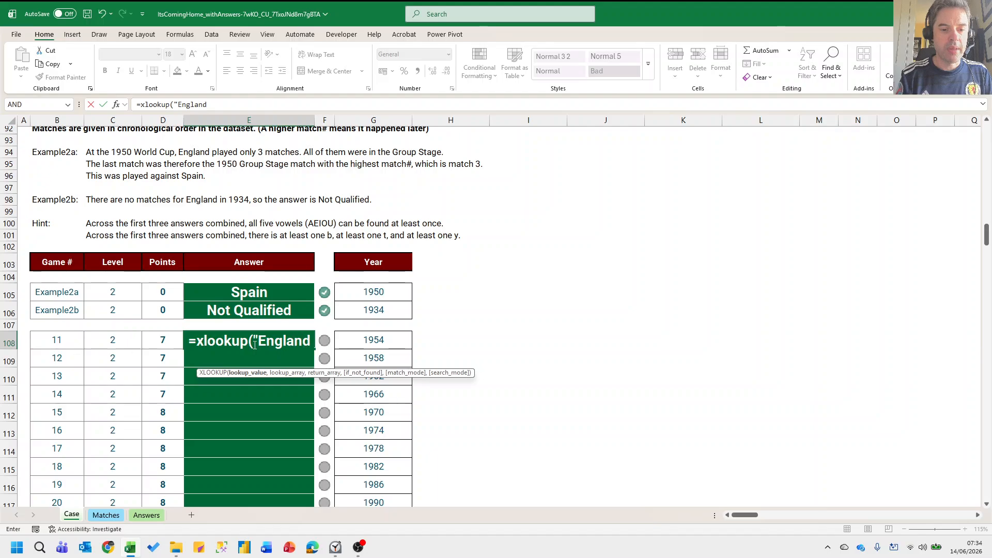
pyautogui.write('"&')
pyautogui.press('Right')
pyautogui.press('Right')
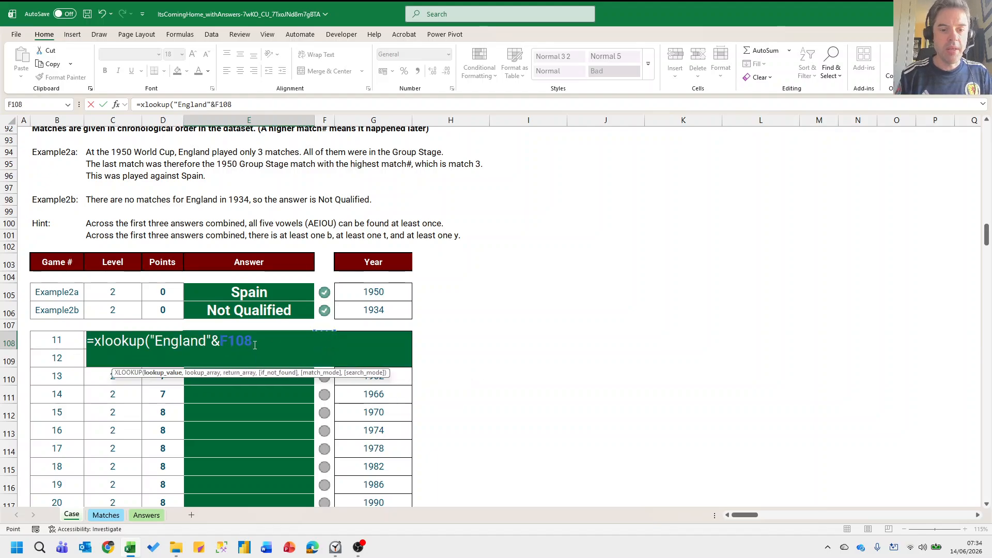
# Set the XLOOKUP's lookup array to Team1&Year and its return array to Team2.
pyautogui.write(',')
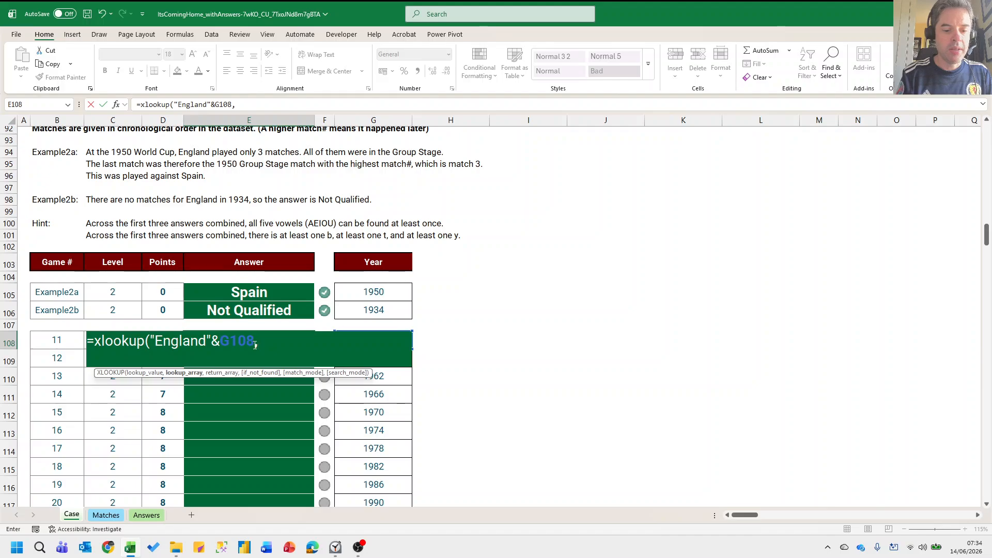
pyautogui.write('Team1')
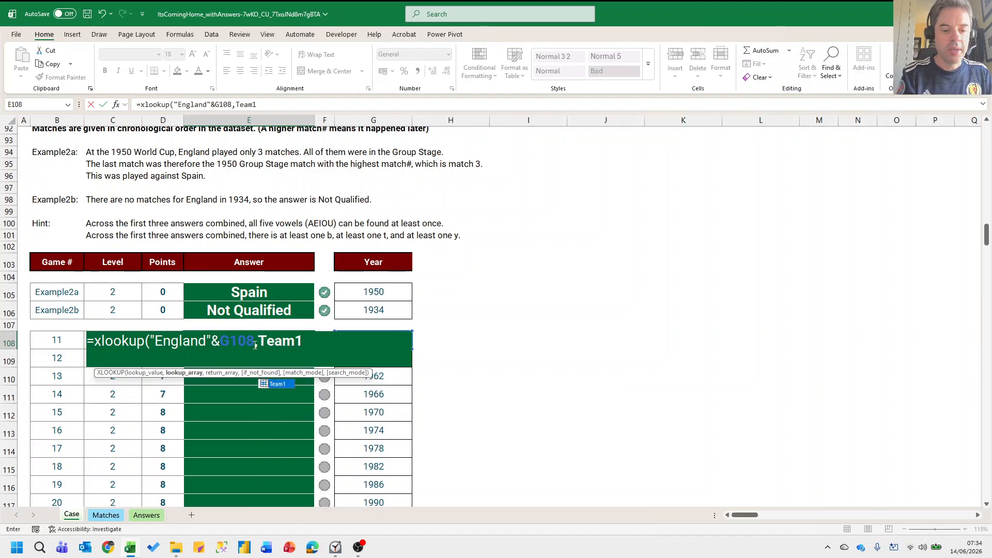
pyautogui.write('&Year,')
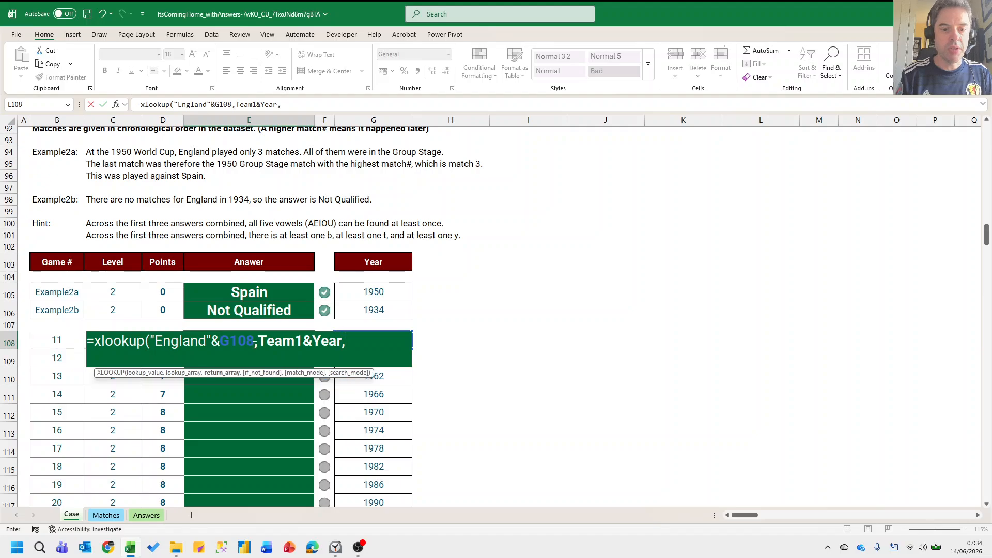
pyautogui.write('Team2')
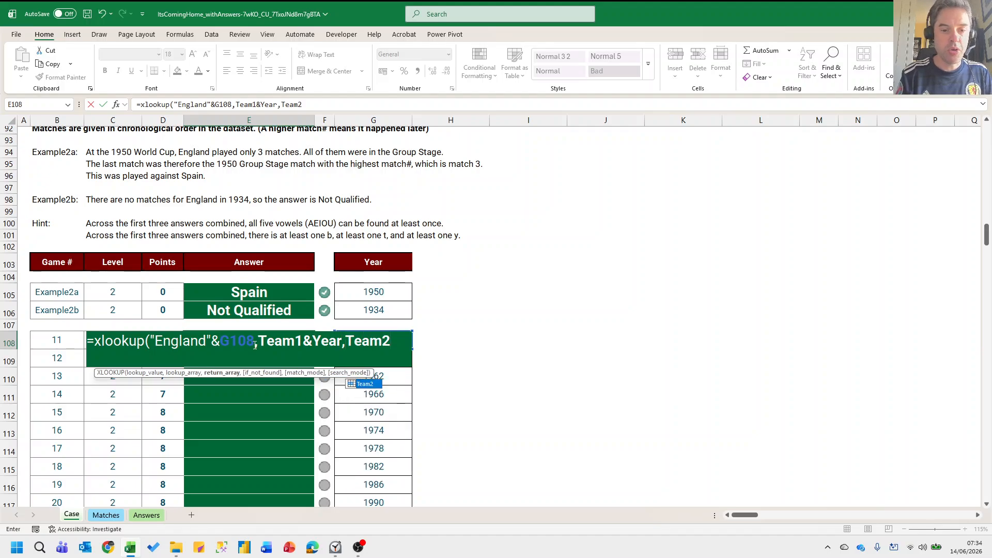
# Complete the XLOOKUP with "Not Qualified" as the not-found value, default match mode and search mode -1.
pyautogui.write(',"N')
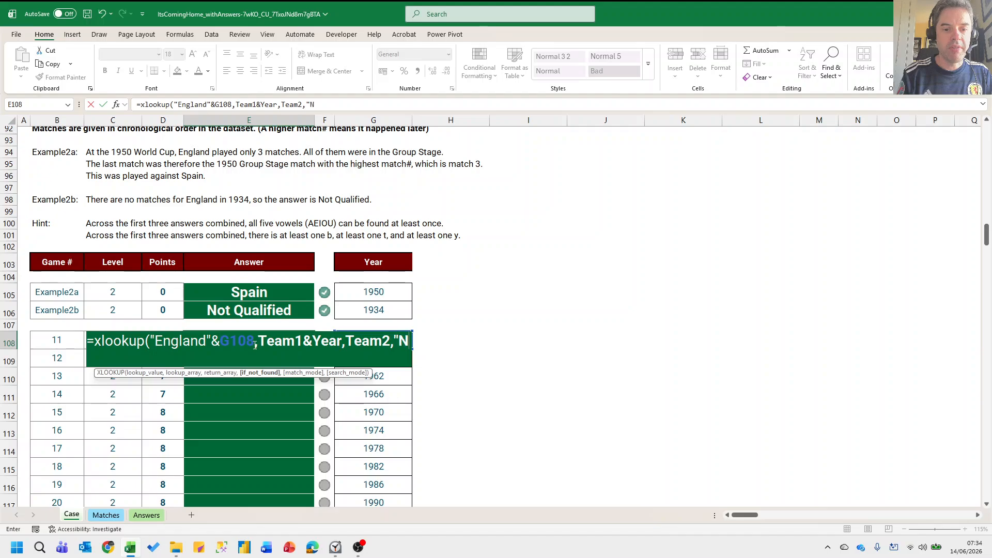
pyautogui.write('ot Qualifi')
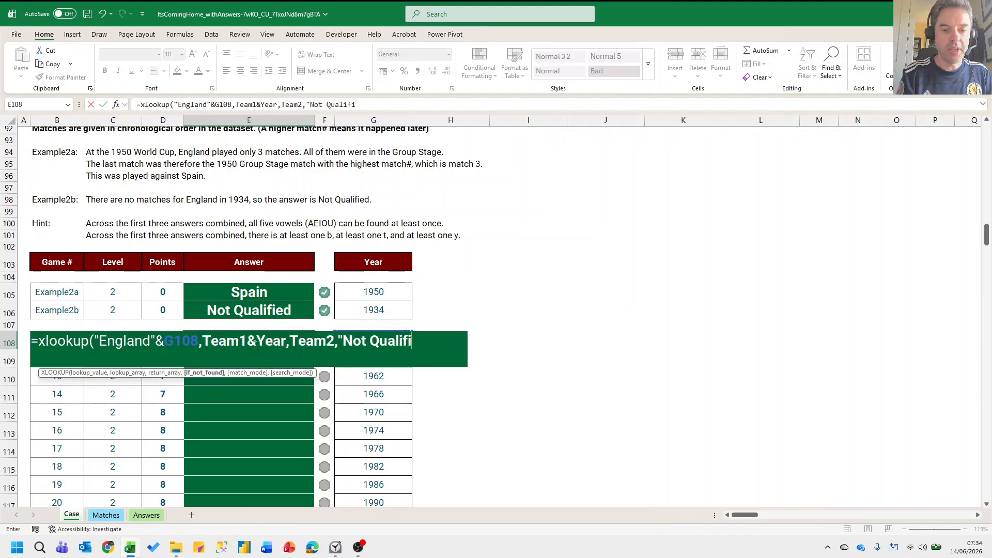
pyautogui.write('ed",')
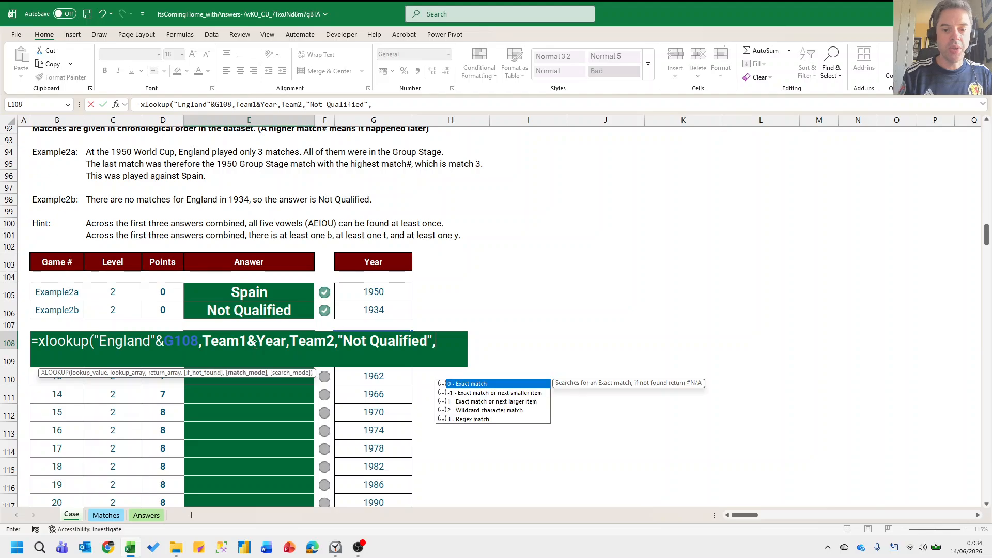
pyautogui.write(',-1')
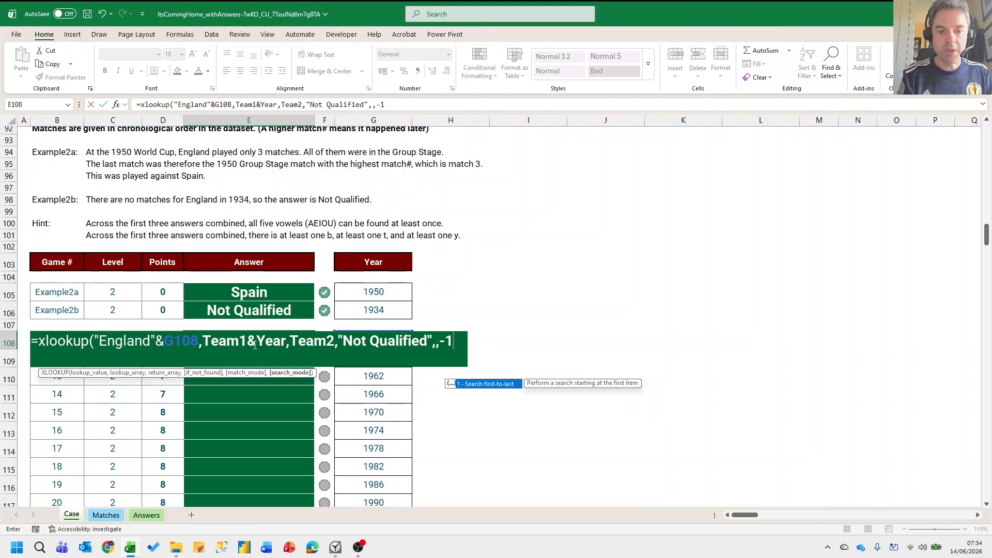
pyautogui.write(')')
pyautogui.press('Return')
# Fill the XLOOKUP formula down the Level 2 answers from E108 to E125.
pyautogui.click(253, 344)
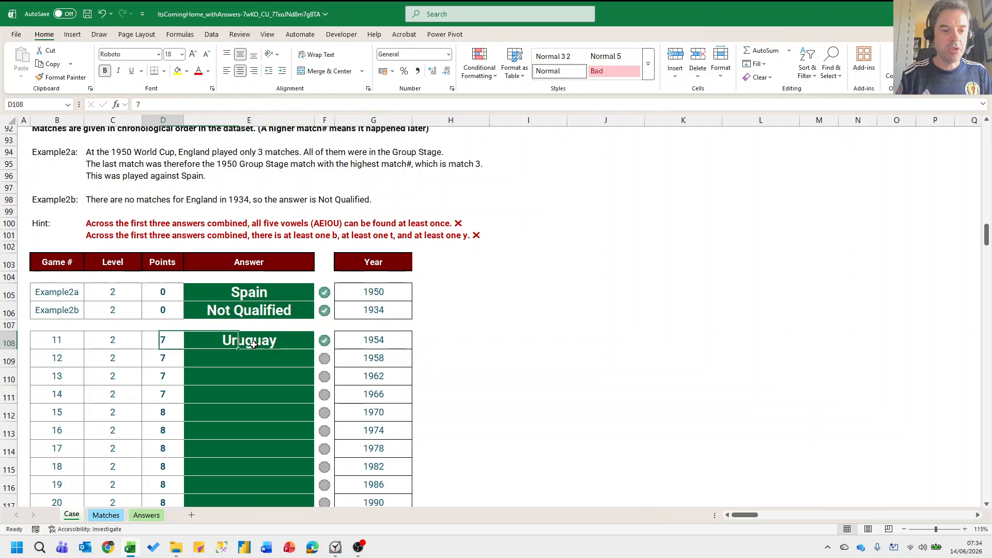
pyautogui.hotkey('ctrl', 'shift', 'Down')
pyautogui.hotkey('ctrl', 'd')
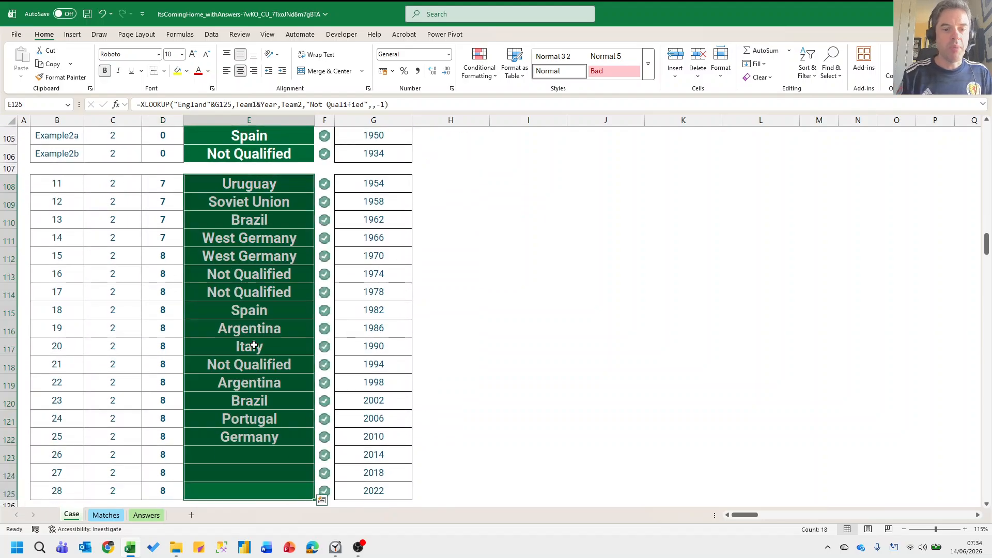
# Read the Level 3 question and generate a Level 3 working sheet from its games table.
pyautogui.hotkey('ctrl', 'Down')
pyautogui.hotkey('ctrl', 'Down')
pyautogui.hotkey('ctrl', 'Down')
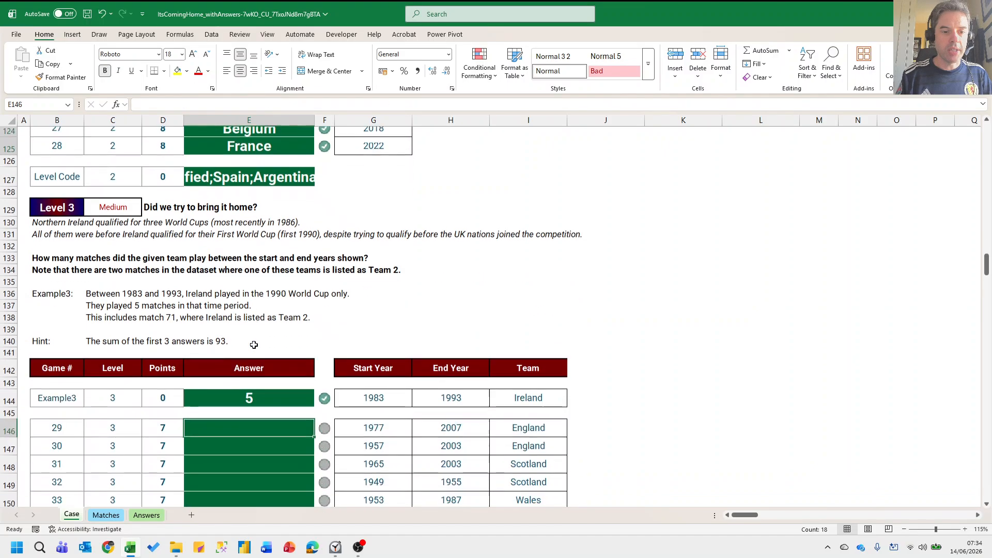
pyautogui.press('Down')
pyautogui.press('Down')
pyautogui.scroll(-2, 254, 345)
pyautogui.scroll(1, 254, 345)
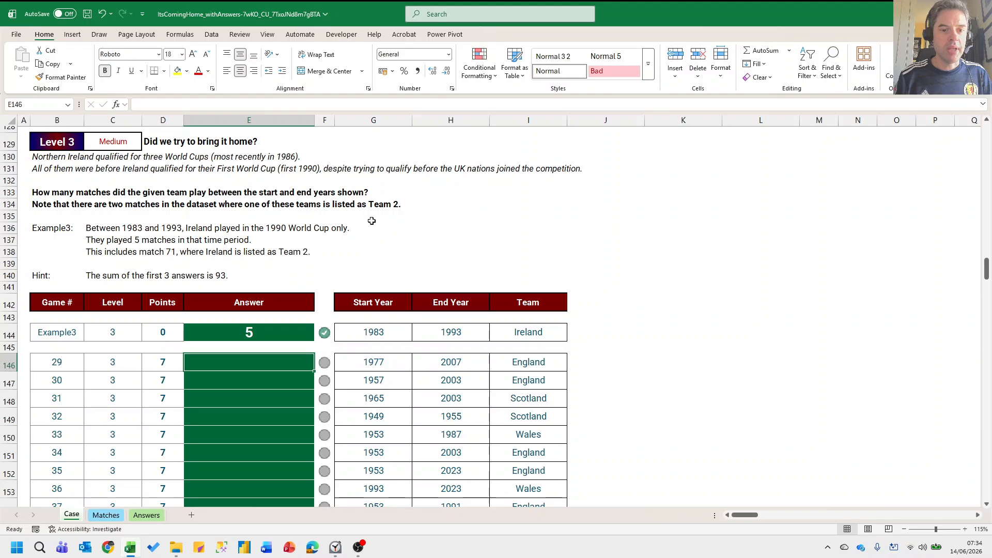
pyautogui.click(107, 378)
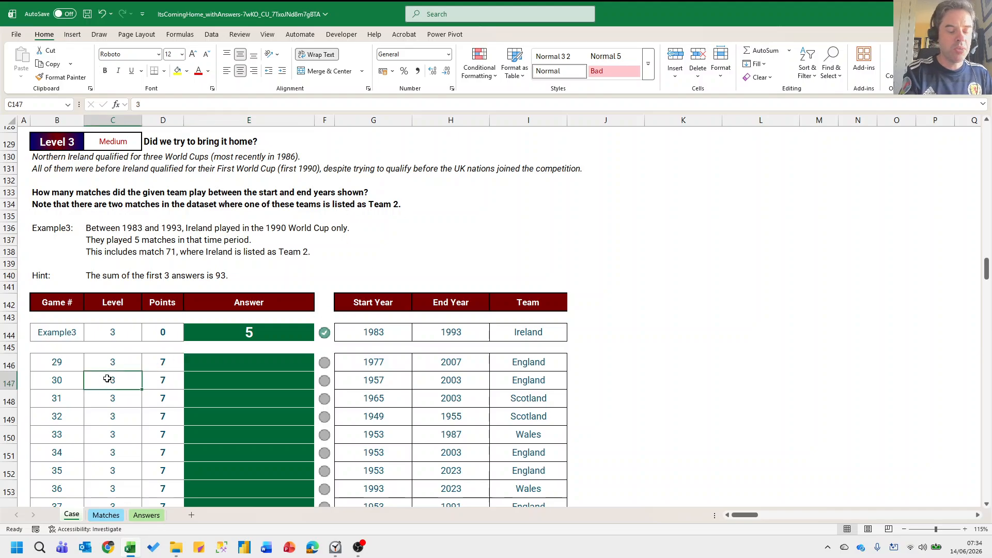
pyautogui.hotkey('ctrl', 'shift', 'n')
# Begin a FILTER formula in E4 of the Level 3 sheet with HSTACK(Team1,Team2) as the array.
pyautogui.press('Right')
pyautogui.press('Right')
pyautogui.press('Right')
pyautogui.press('Up')
pyautogui.press('Up')
pyautogui.press('Up')
pyautogui.press('Up')
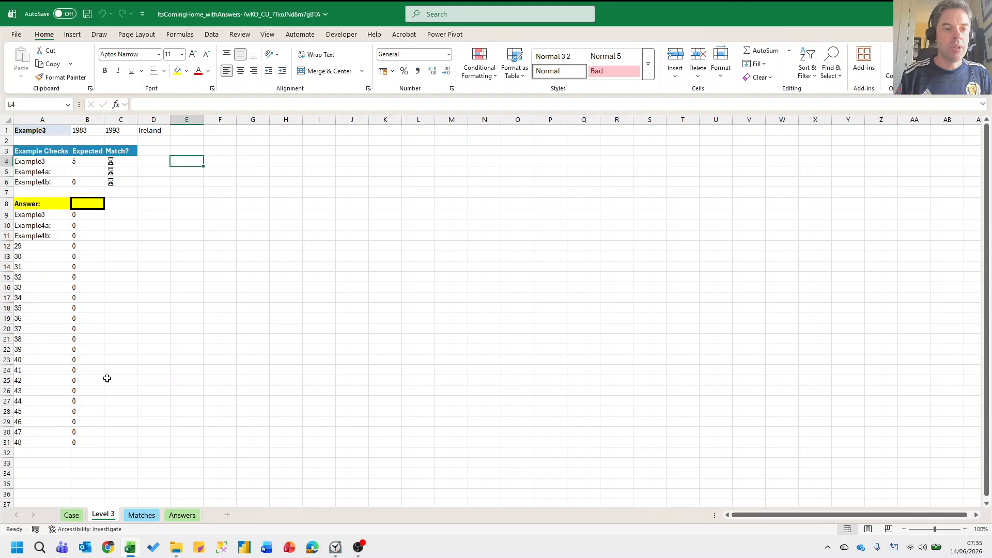
pyautogui.press('Down')
pyautogui.press('Up')
pyautogui.press('Right')
pyautogui.press('Left')
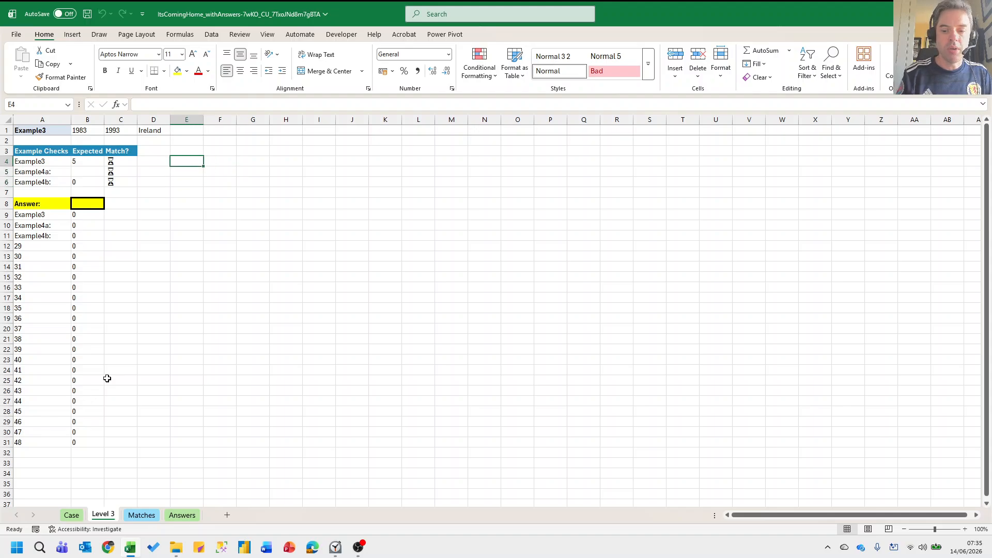
pyautogui.write('=filter(')
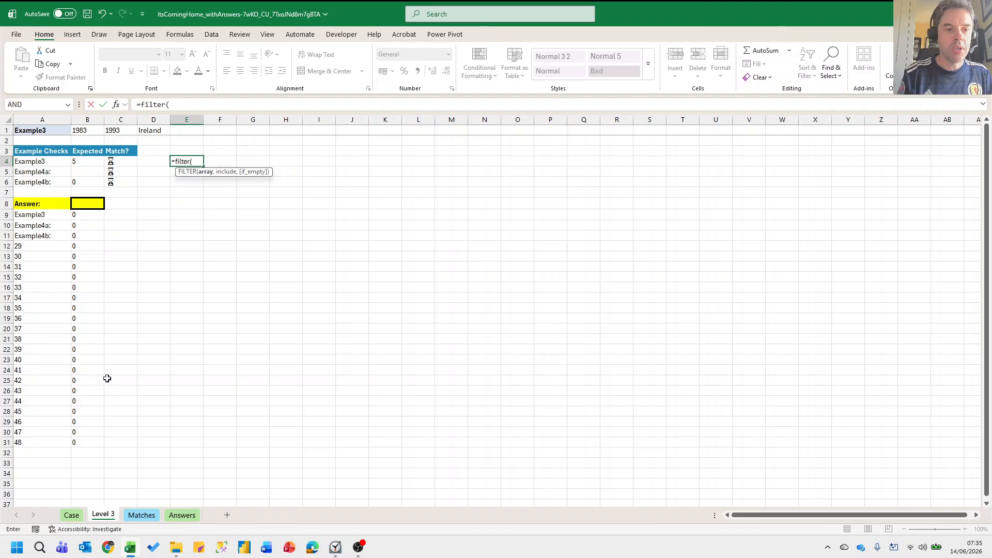
pyautogui.write('hstack(')
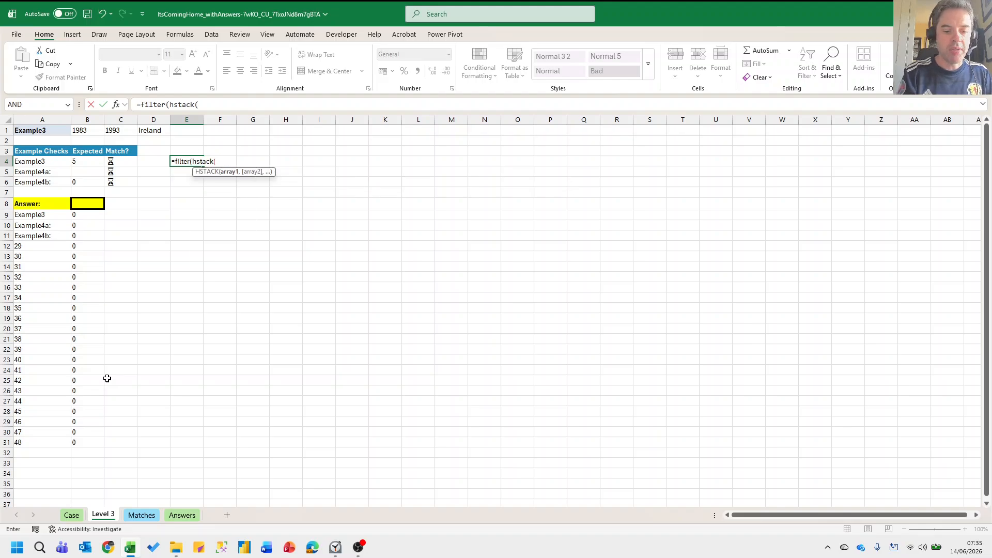
pyautogui.write('team1,team')
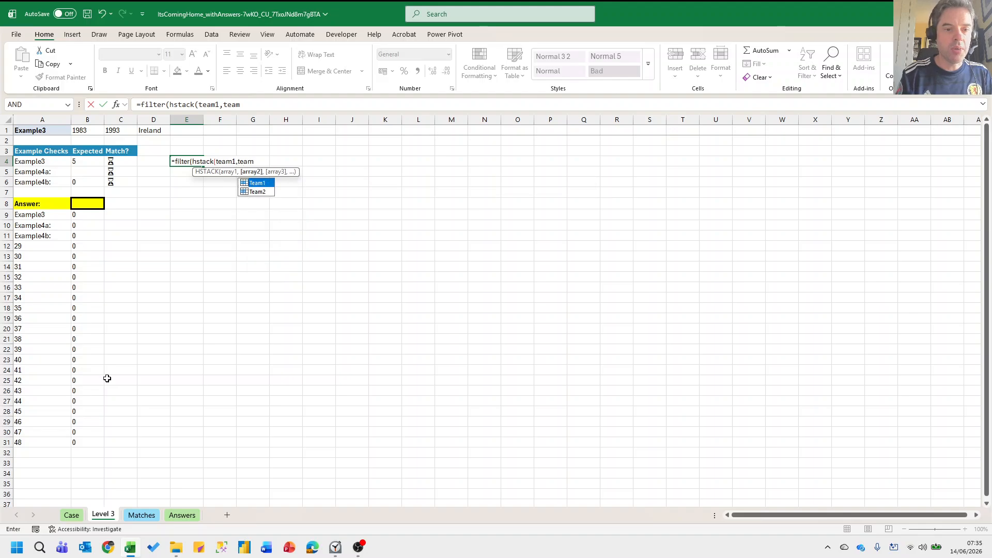
pyautogui.write('2),')
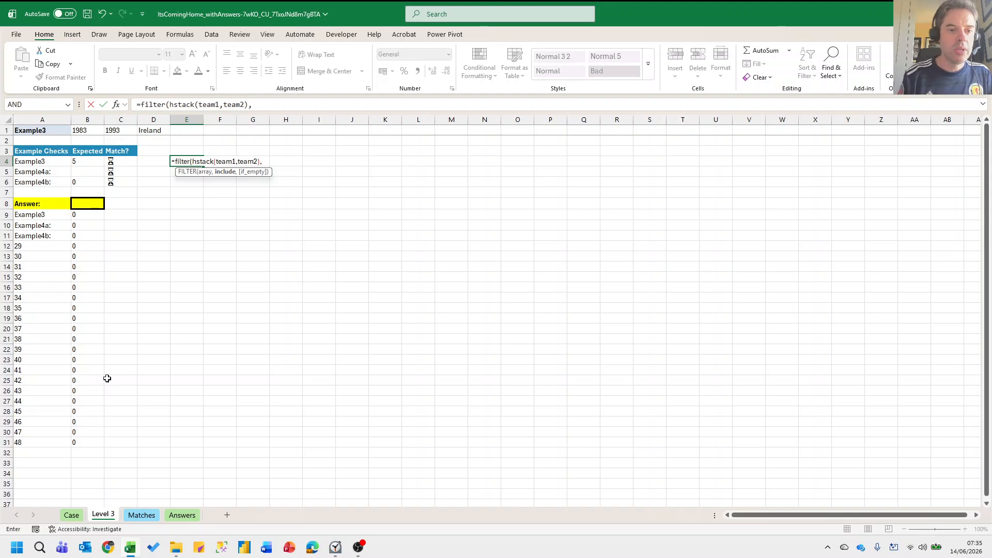
# Complete the FILTER with the conditions (Year>=B1)*(Year<=C1) to keep matches between the start and end years.
pyautogui.write('(year')
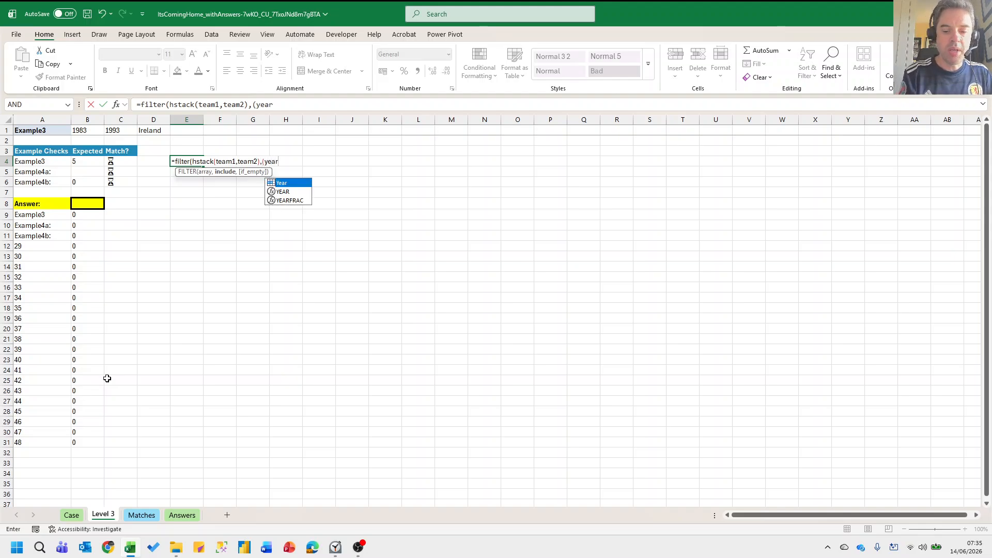
pyautogui.write('>=b1')
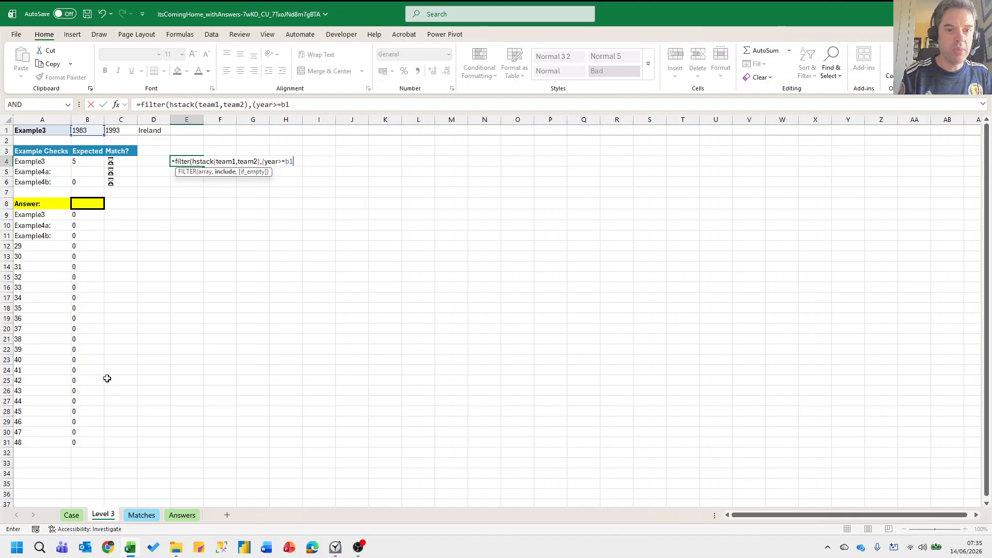
pyautogui.write(')*(')
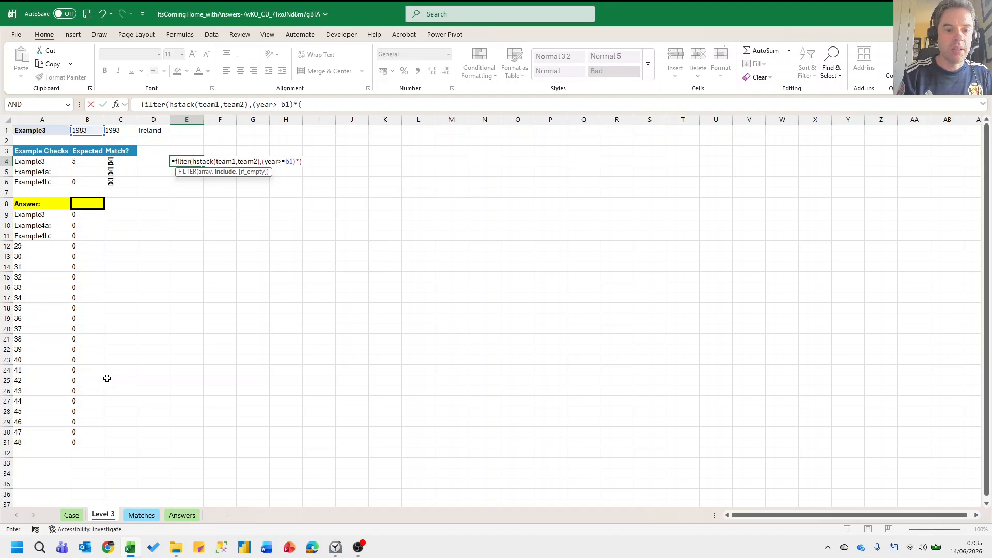
pyautogui.write('year<=')
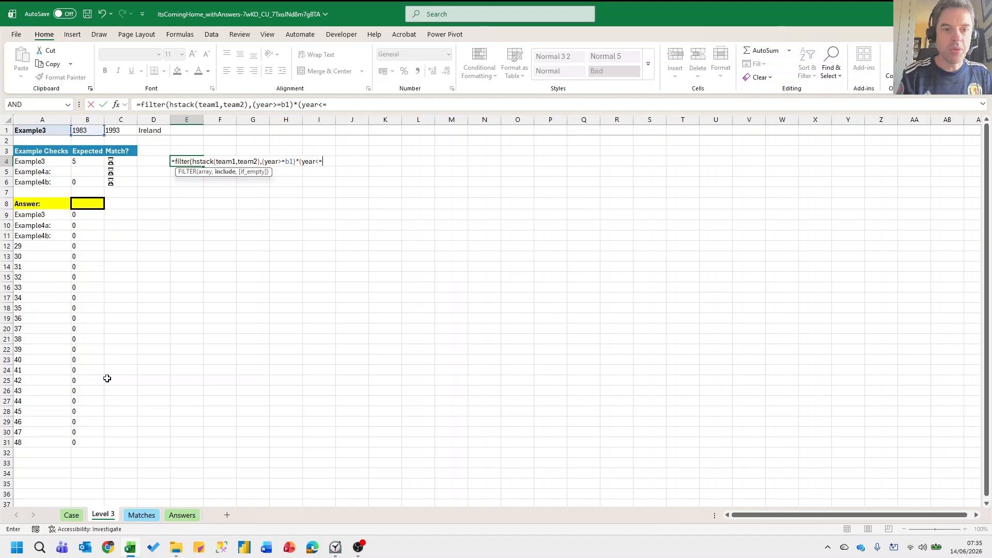
pyautogui.write('c1))')
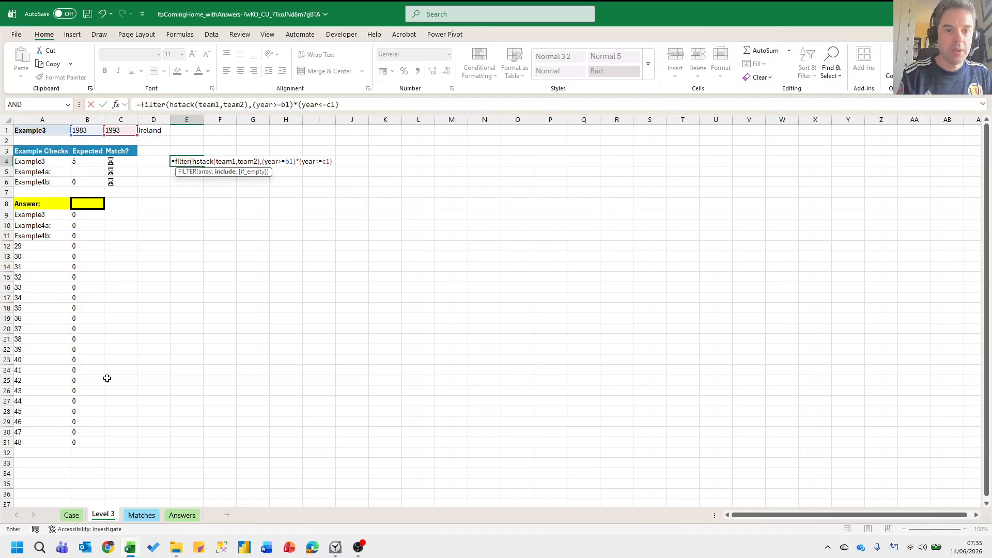
pyautogui.press('Return')
# Count the given team's appearances in the filtered matches by entering =SUM(--(E4#=D1)) in H4.
pyautogui.press('Up')
pyautogui.press('Right')
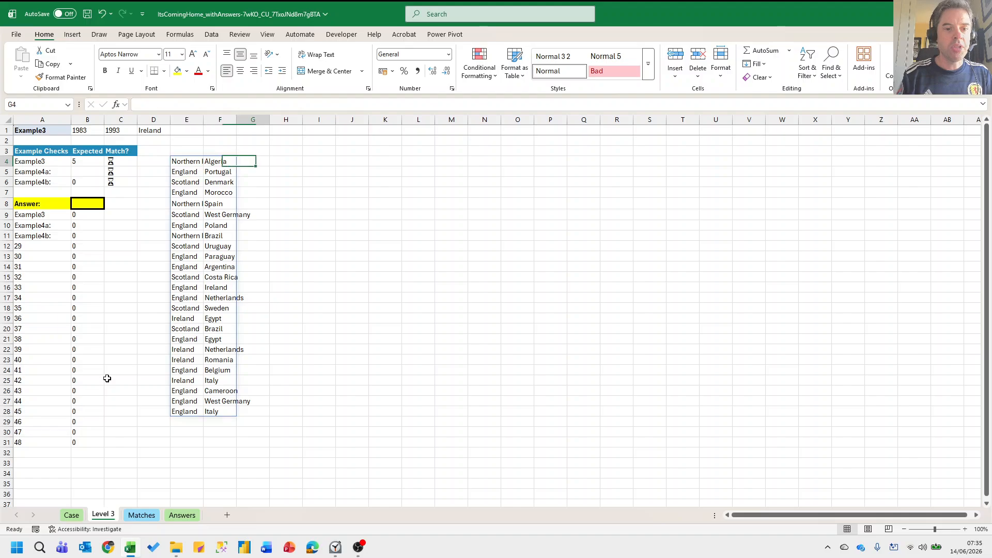
pyautogui.press('Right')
pyautogui.press('Right')
pyautogui.write('=sum')
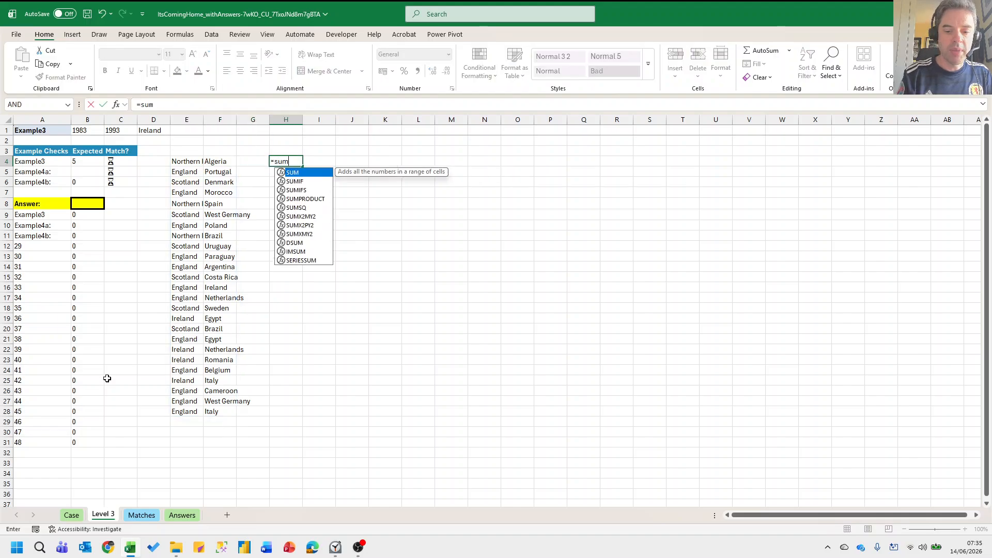
pyautogui.write('(--(')
pyautogui.press('Left')
pyautogui.press('Left')
pyautogui.press('Left')
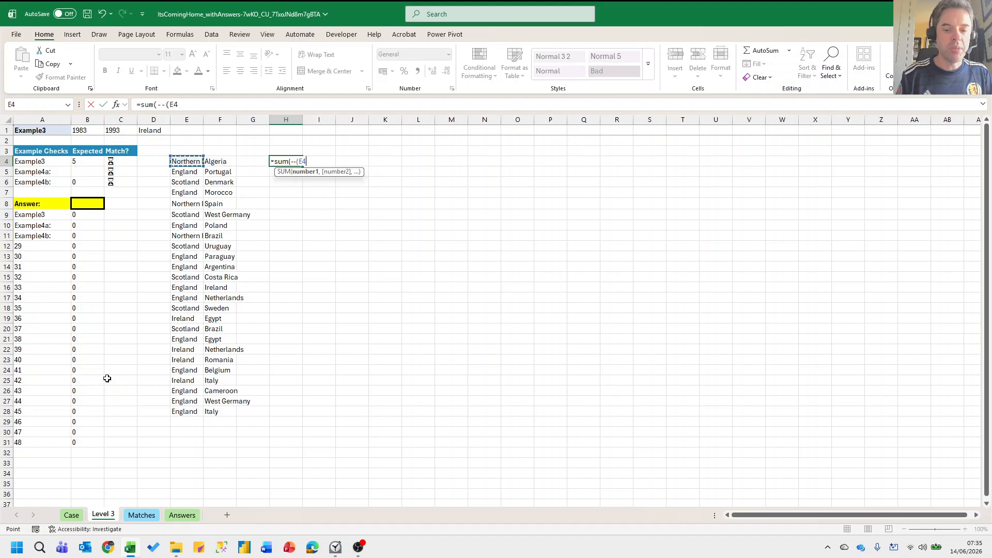
pyautogui.write('#,=')
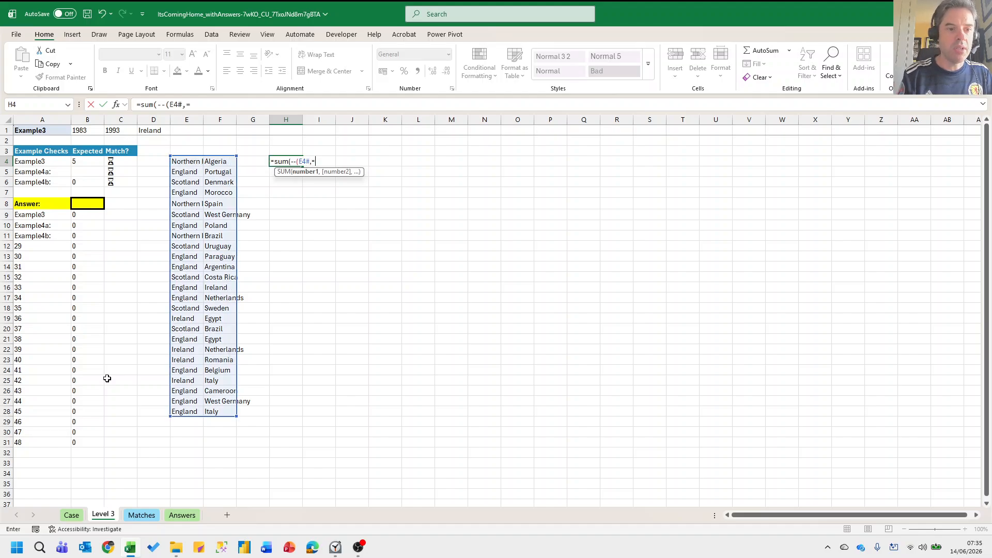
pyautogui.write('d1))')
pyautogui.press('Return')
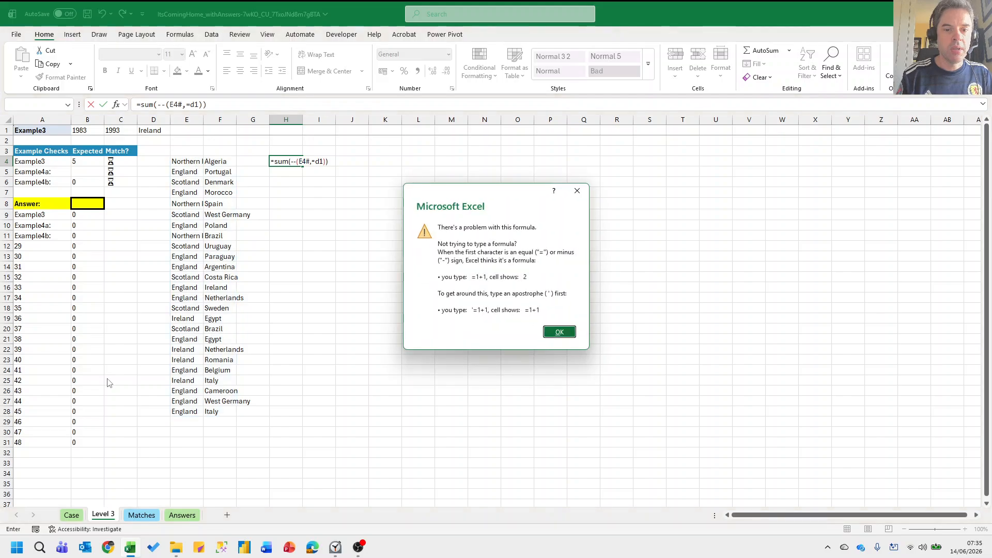
pyautogui.press('Return')
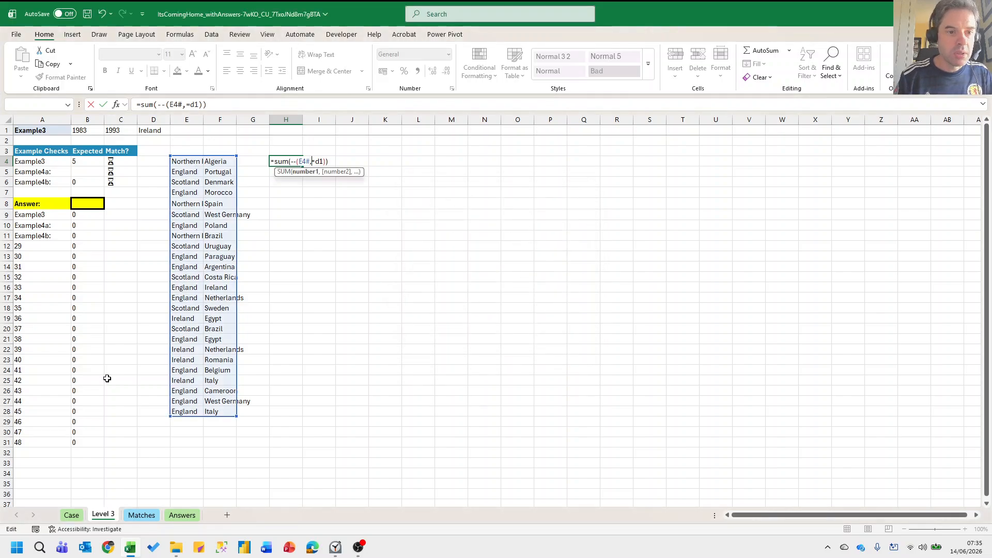
pyautogui.press('BackSpace')
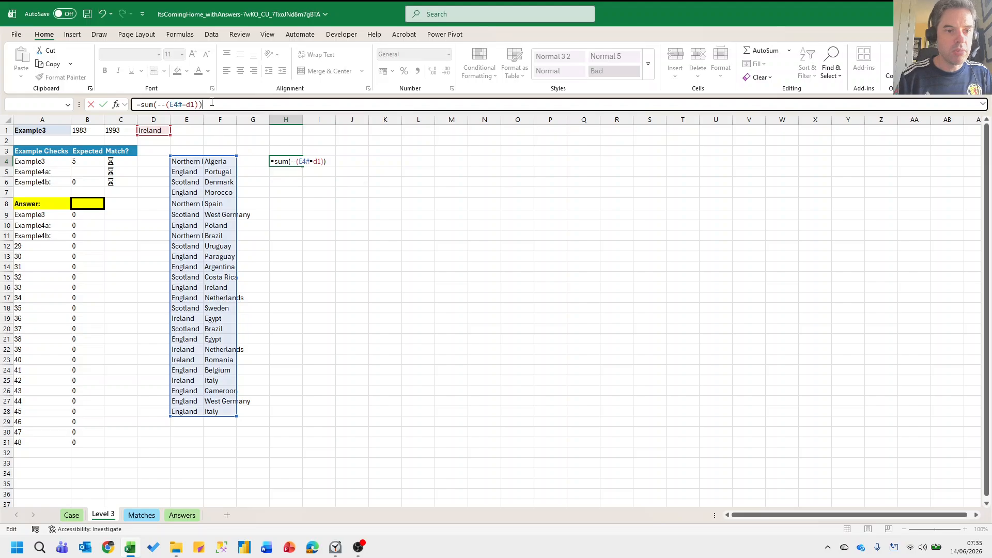
pyautogui.hotkey('ctrl', 'Return')
# Link the Level 3 answer cell B8 to the count in H4.
pyautogui.press('Left')
pyautogui.press('Left')
pyautogui.press('Left')
pyautogui.press('Left')
pyautogui.press('Left')
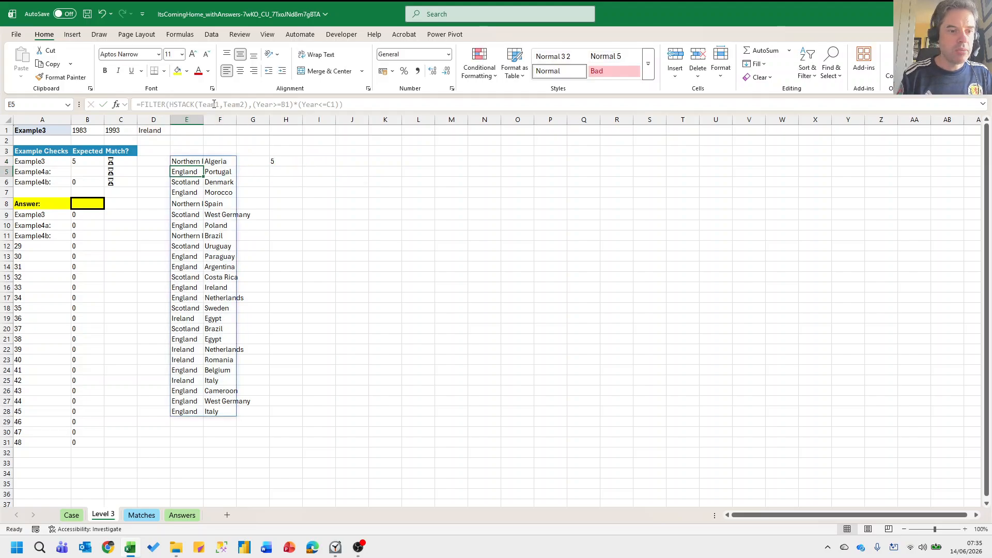
pyautogui.press('Down')
pyautogui.press('Down')
pyautogui.press('Down')
pyautogui.press('Down')
pyautogui.press('Left')
pyautogui.write('=')
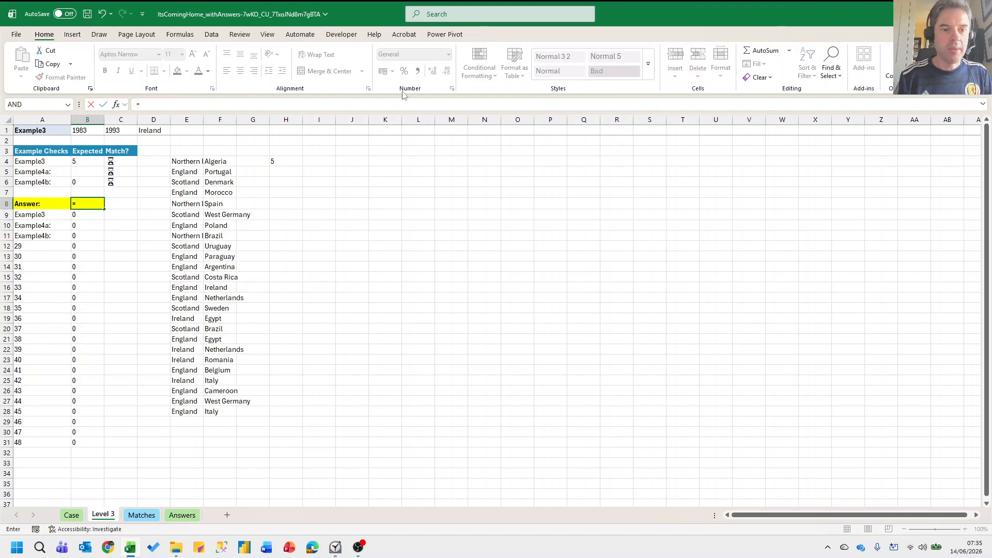
pyautogui.click(291, 162)
pyautogui.press('Return')
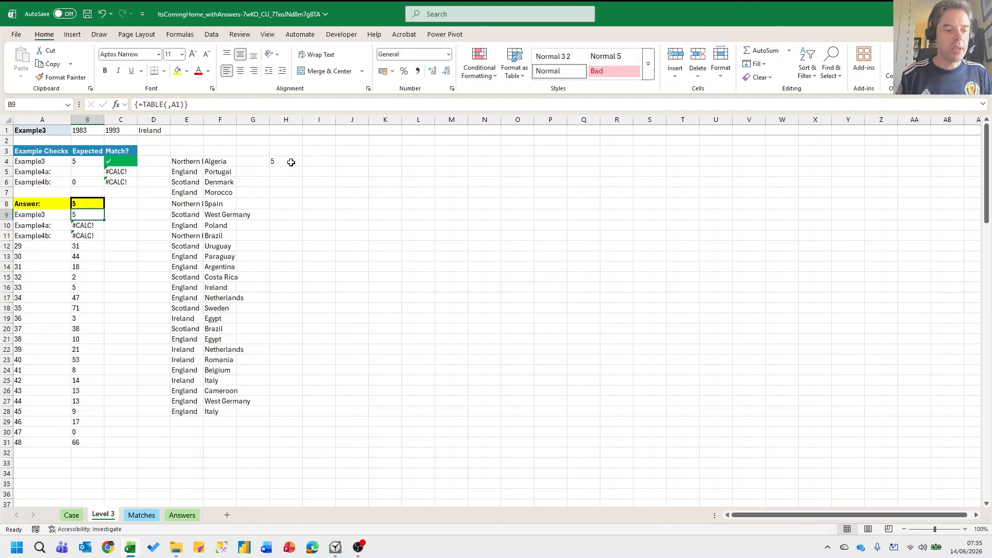
# Return to the Case sheet, check the Level 3 answers and read the Level 4 question on England's points.
pyautogui.hotkey('ctrl', 'pageup')
pyautogui.scroll(-3, 301, 264)
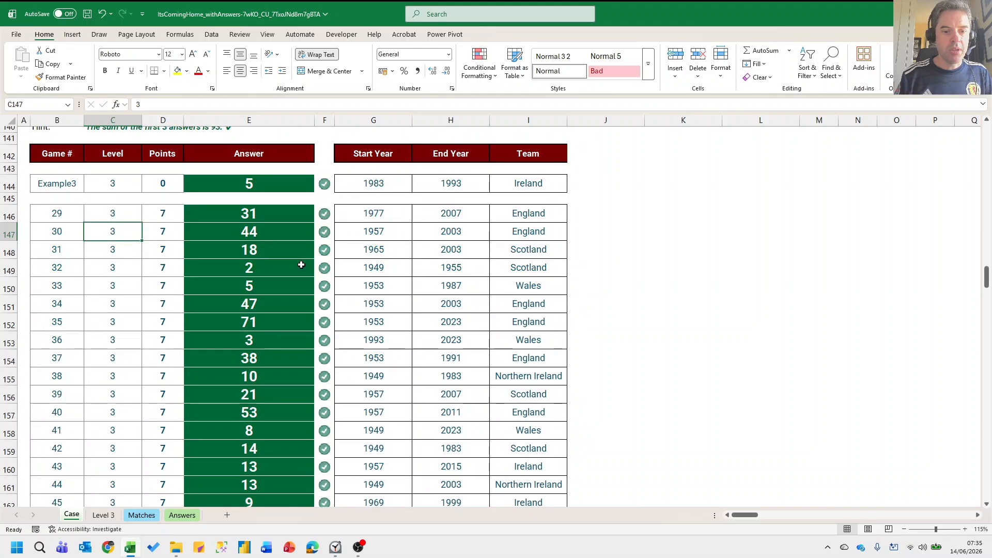
pyautogui.scroll(-10, 301, 265)
pyautogui.scroll(3, 303, 274)
pyautogui.scroll(-2, 303, 277)
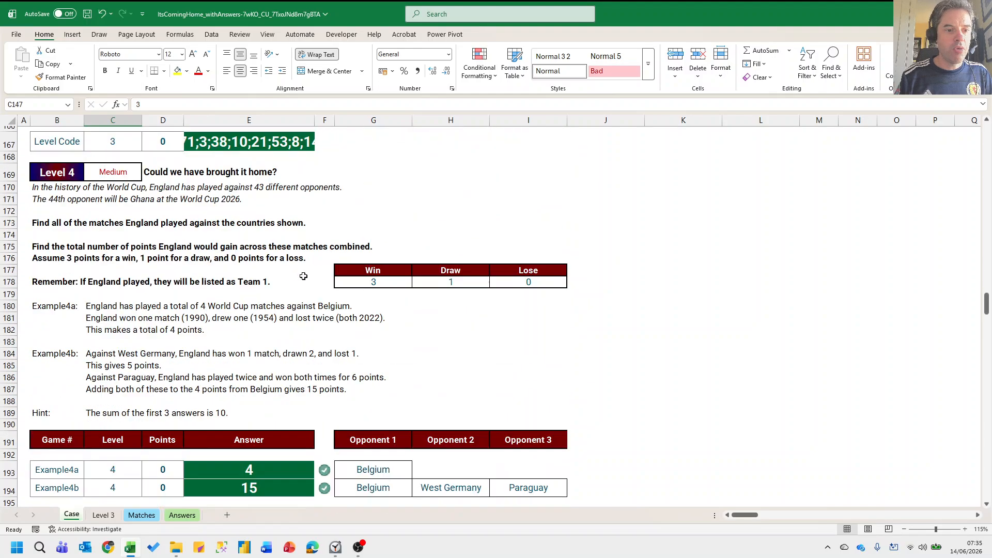
pyautogui.scroll(-3, 303, 277)
pyautogui.scroll(1, 302, 279)
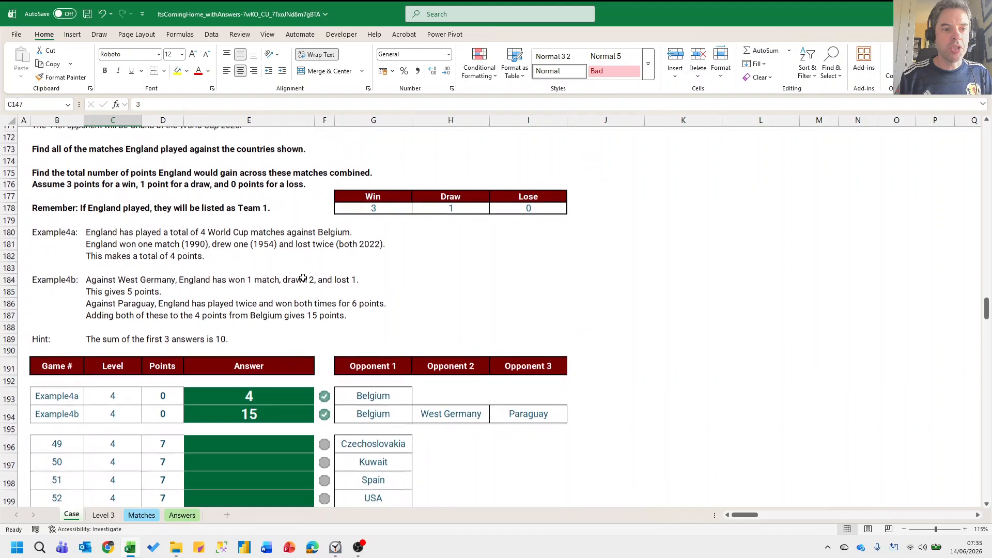
# Generate a Level 4 working sheet from the Level 4 games table.
pyautogui.scroll(-7, 302, 278)
pyautogui.click(117, 270)
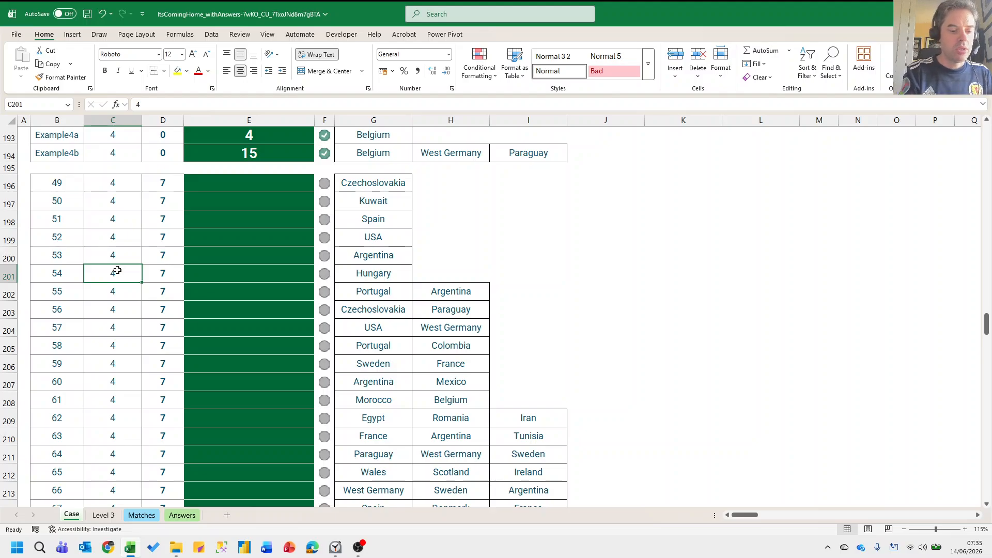
pyautogui.hotkey('ctrl', 'shift', 'l')
# In E4, list the winners of England's matches against the first given opponent with =FILTER(Winner,(Team1="England")*(Team2=B1)).
pyautogui.press('Right')
pyautogui.press('Right')
pyautogui.press('Up')
pyautogui.press('Up')
pyautogui.press('Up')
pyautogui.press('Up')
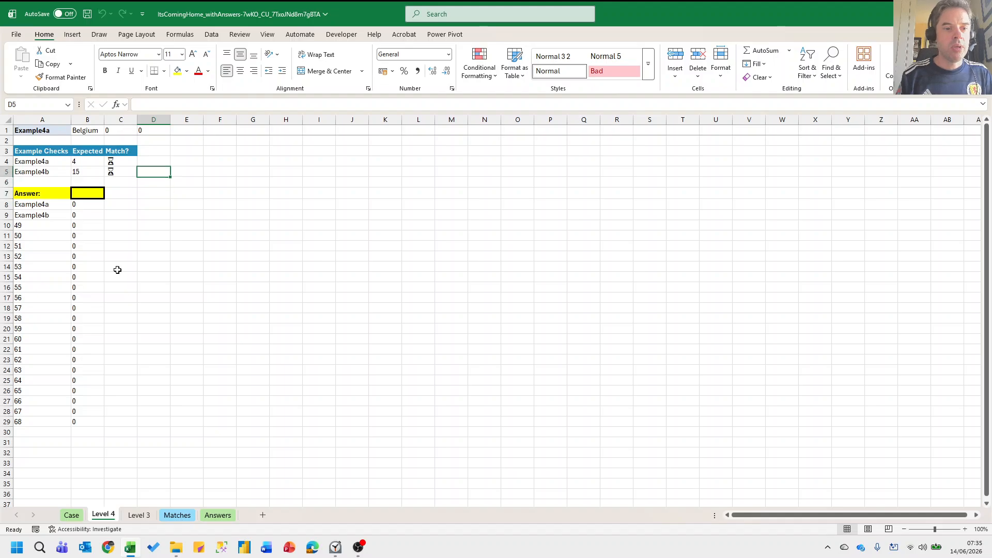
pyautogui.press('Right')
pyautogui.press('Down')
pyautogui.write('=')
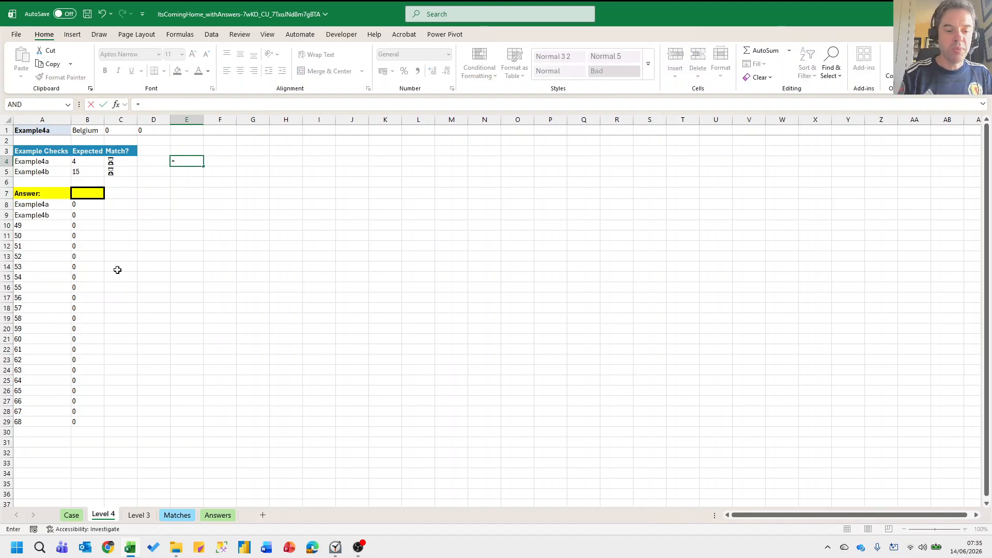
pyautogui.write('filter(')
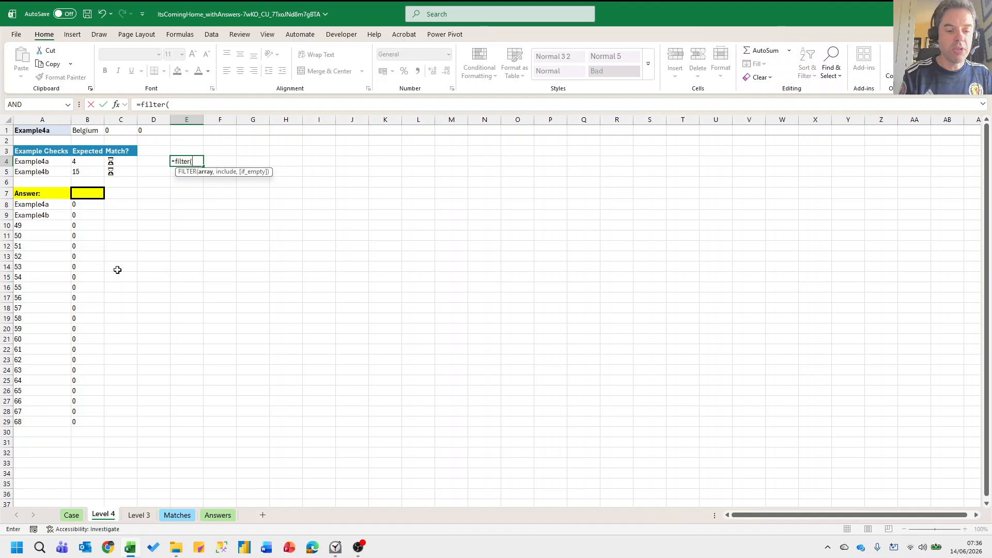
pyautogui.write('Winner')
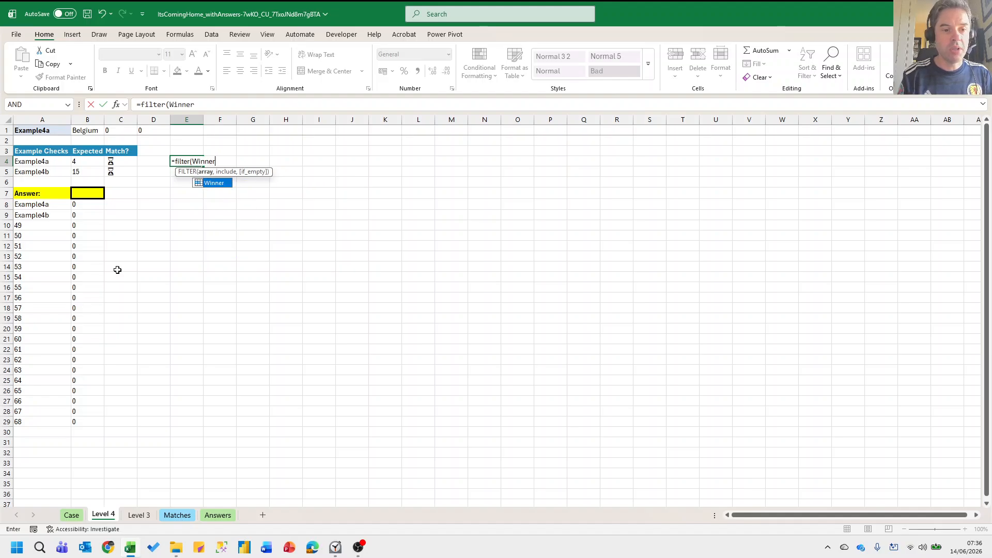
pyautogui.write(',')
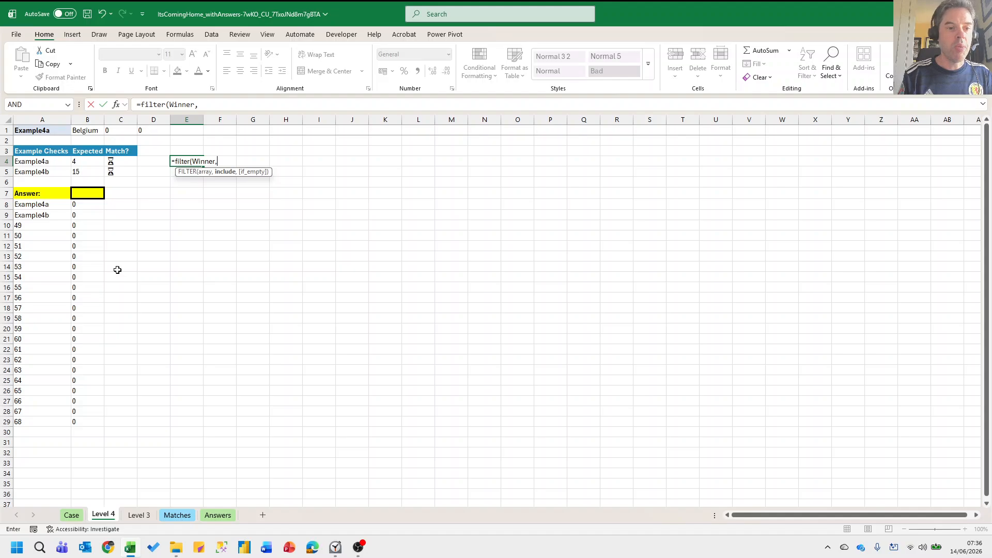
pyautogui.write('(team1="England')
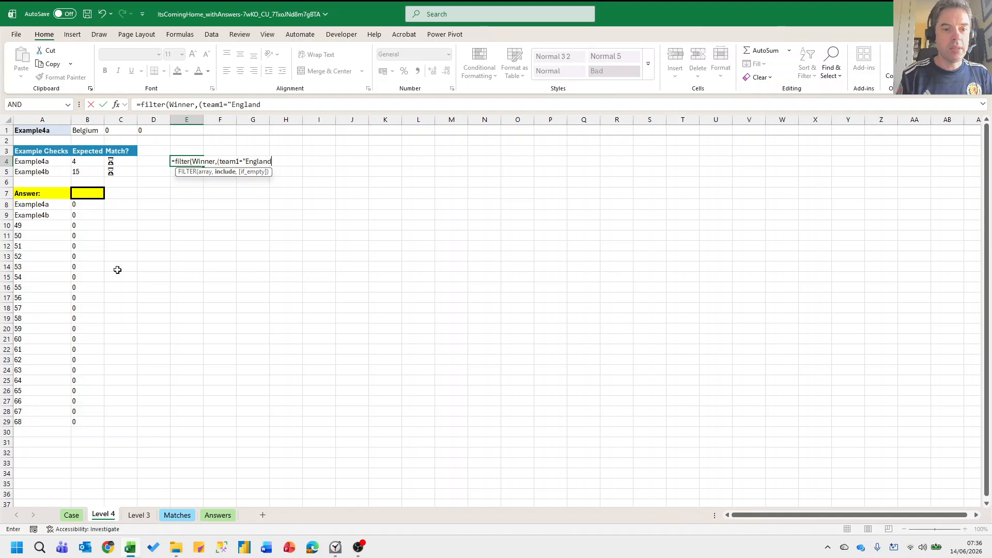
pyautogui.write('")*(')
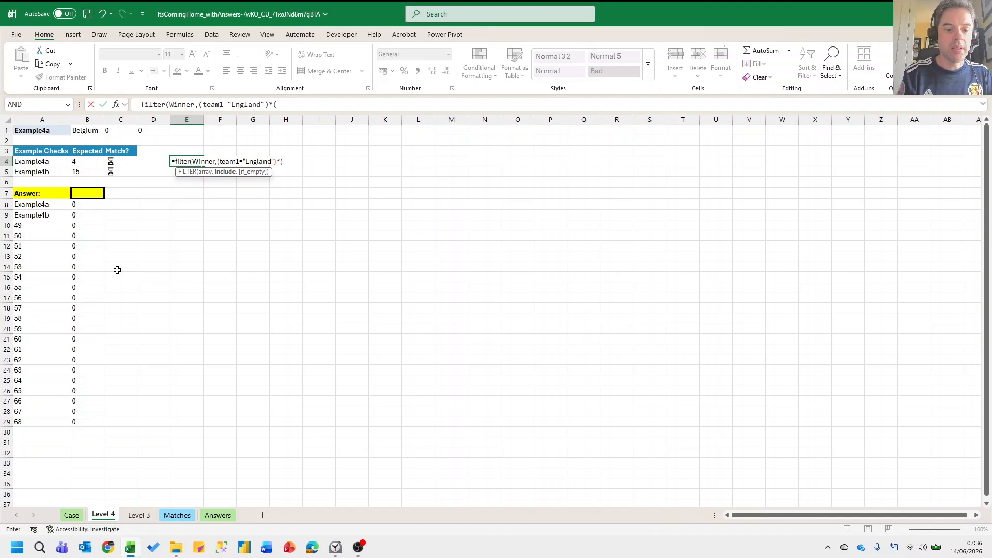
pyautogui.write('team2=')
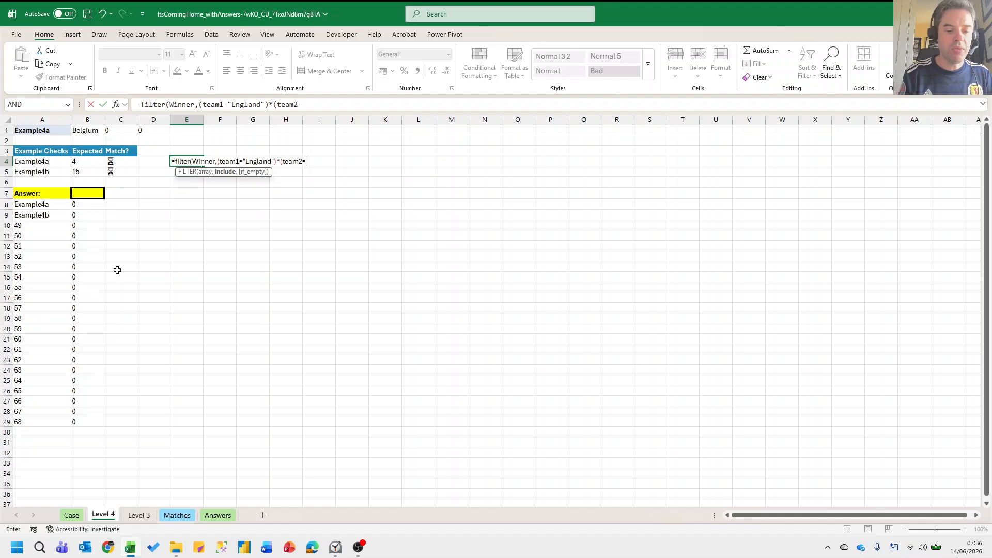
pyautogui.write('b1))')
pyautogui.press('Return')
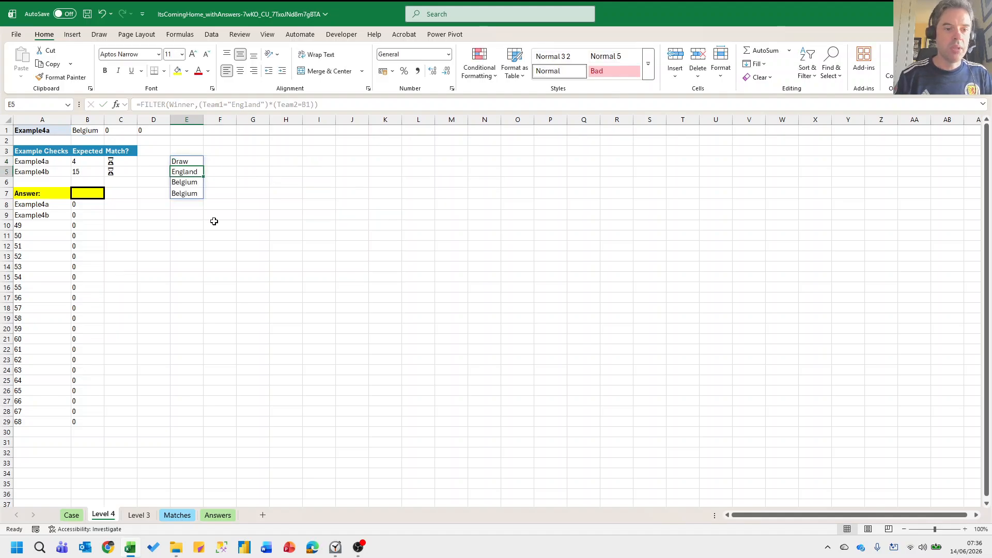
# Copy the winner filter formula from E4 across to F4 and G4 for the second and third opponents.
pyautogui.click(190, 161)
pyautogui.moveTo(206, 164); pyautogui.dragTo(267, 165)
pyautogui.click(279, 162)
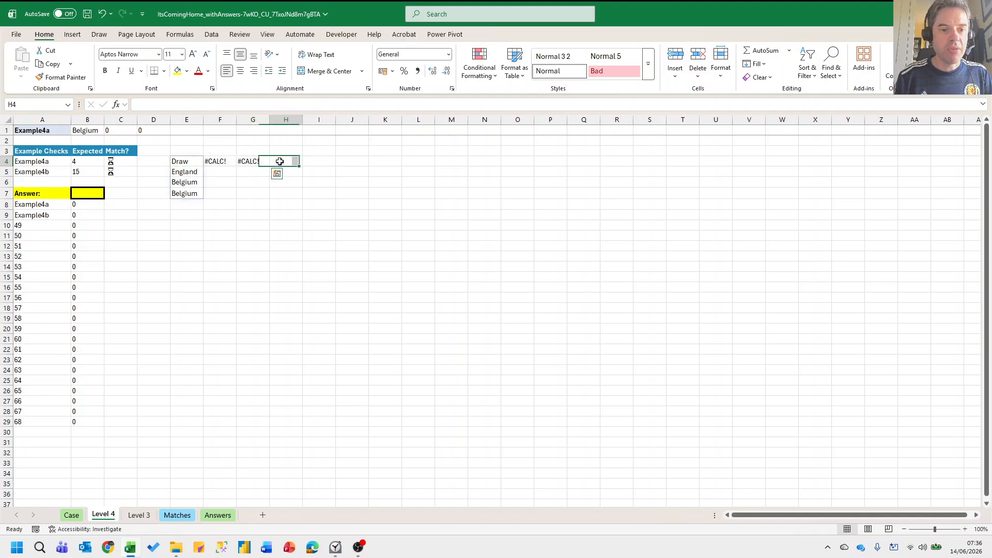
pyautogui.click(117, 131)
pyautogui.click(289, 162)
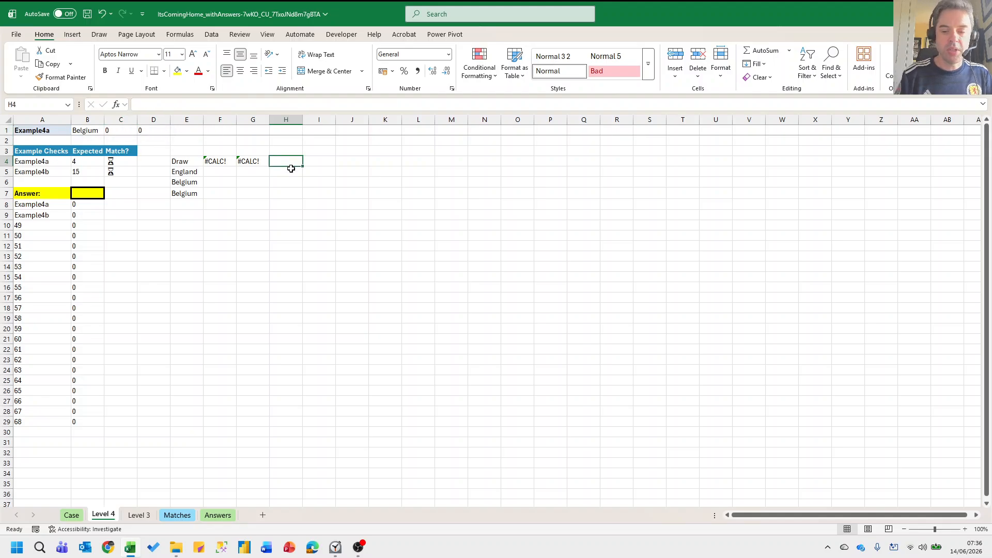
# Build a points lookup table in K4:L5 with England worth 3 and Draw worth 1.
pyautogui.press('Right')
pyautogui.press('Right')
pyautogui.press('Right')
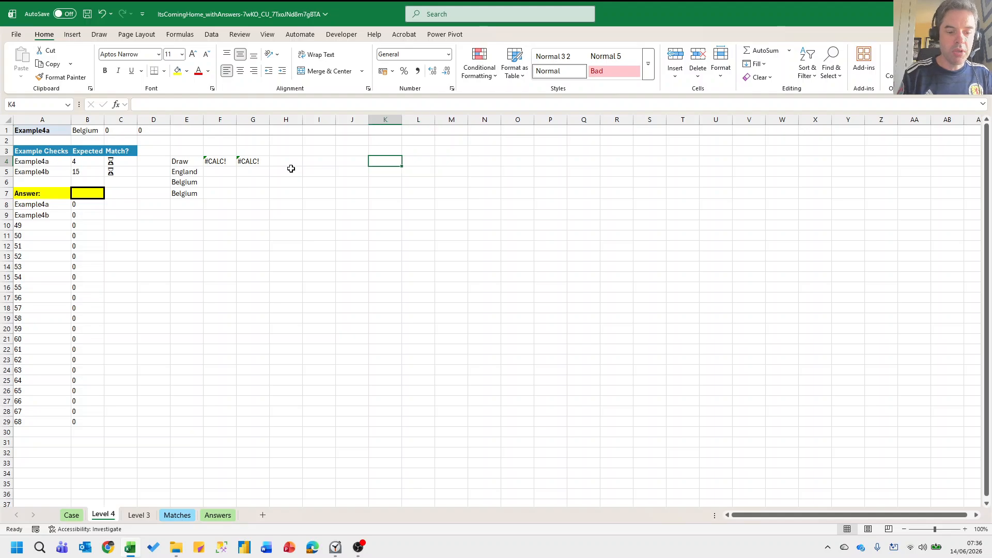
pyautogui.write('England')
pyautogui.press('Tab')
pyautogui.write('3')
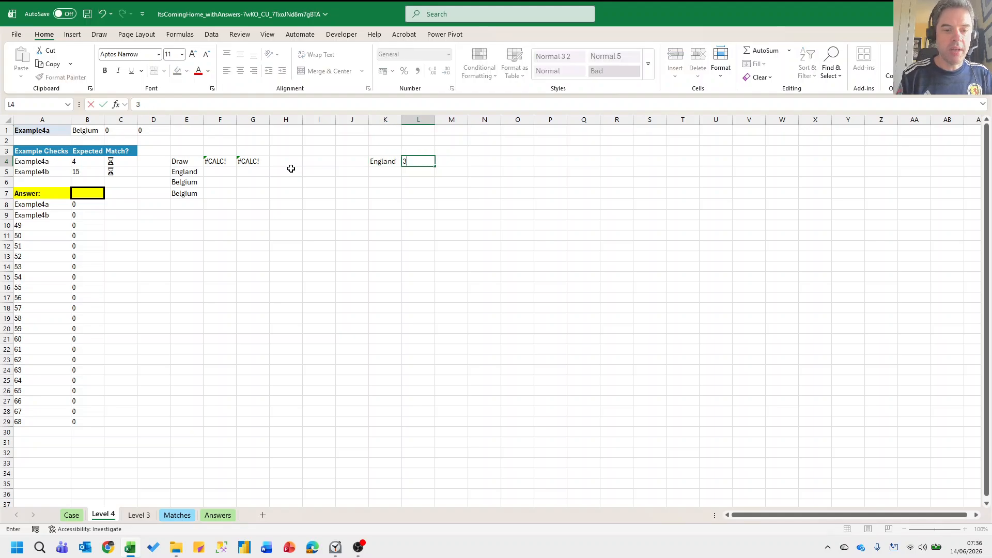
pyautogui.press('Return')
pyautogui.press('Left')
pyautogui.press('Right')
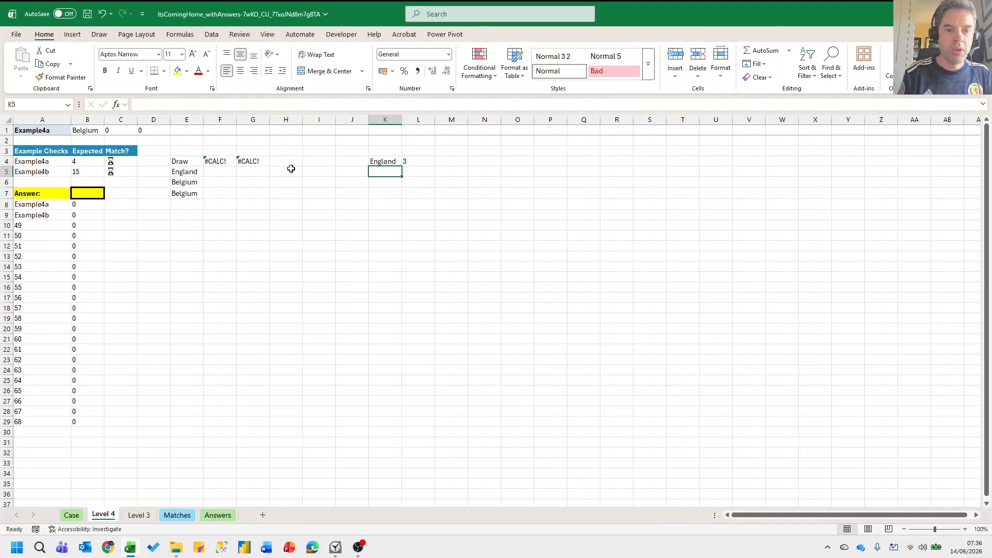
pyautogui.write('Draw')
pyautogui.press('Tab')
pyautogui.write('1')
pyautogui.press('Return')
# Convert the filtered results to points in H4 with =XLOOKUP(E4#,$K$4:$K$5,$L$4:$L$5,0).
pyautogui.press('Left')
pyautogui.press('Up')
pyautogui.press('Up')
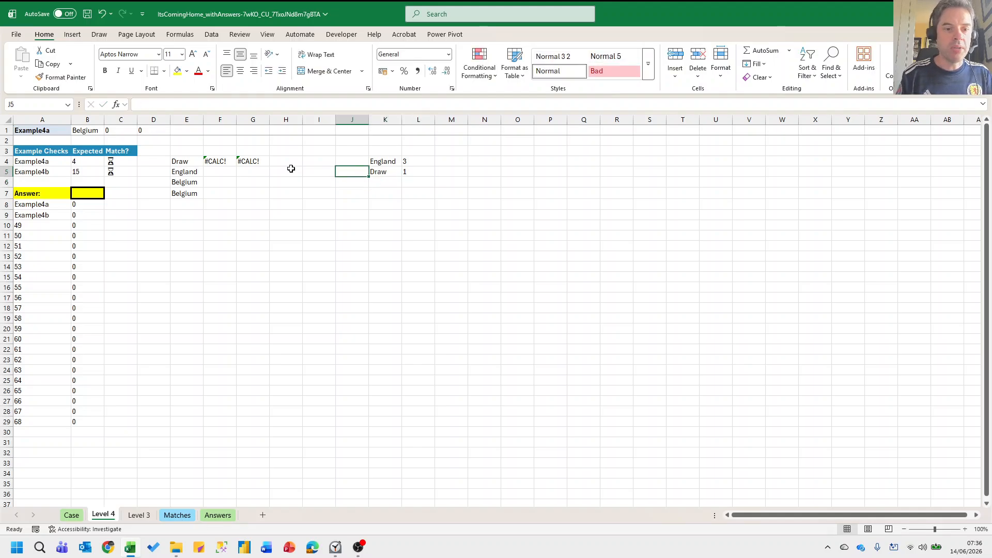
pyautogui.press('Left')
pyautogui.press('Left')
pyautogui.press('Left')
pyautogui.press('Right')
pyautogui.write('=')
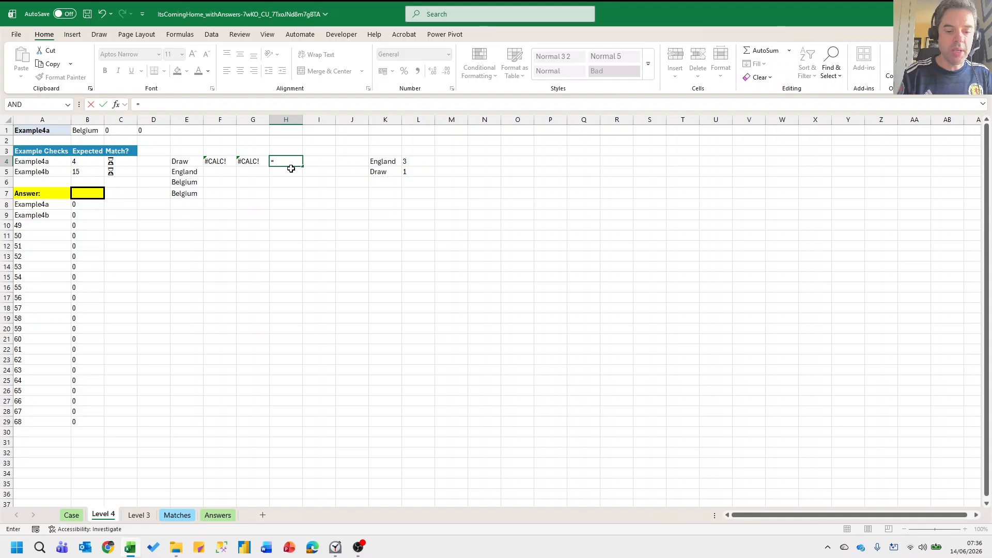
pyautogui.write('xlookup(')
pyautogui.press('Left')
pyautogui.press('Left')
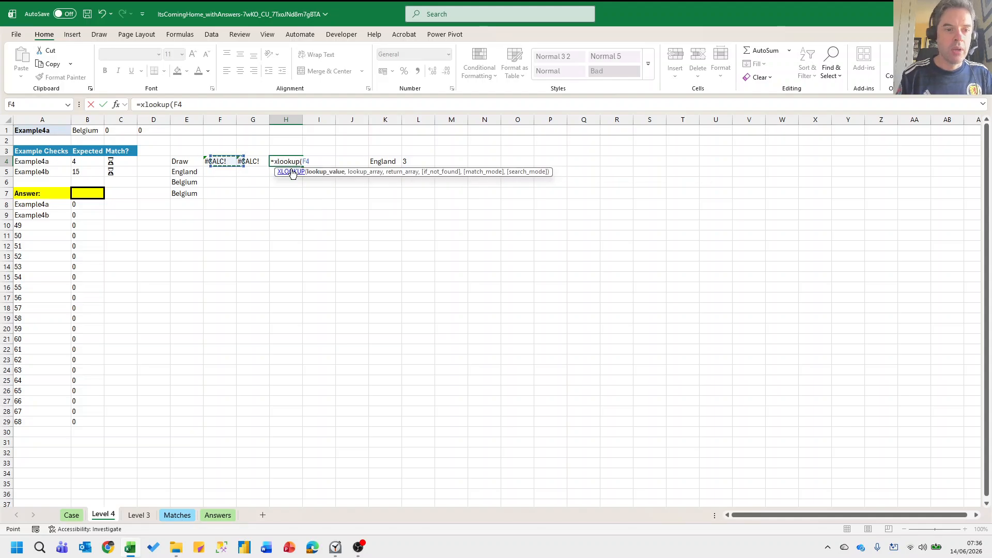
pyautogui.press('Left')
pyautogui.write('#,')
pyautogui.press('Right')
pyautogui.press('Right')
pyautogui.press('Right')
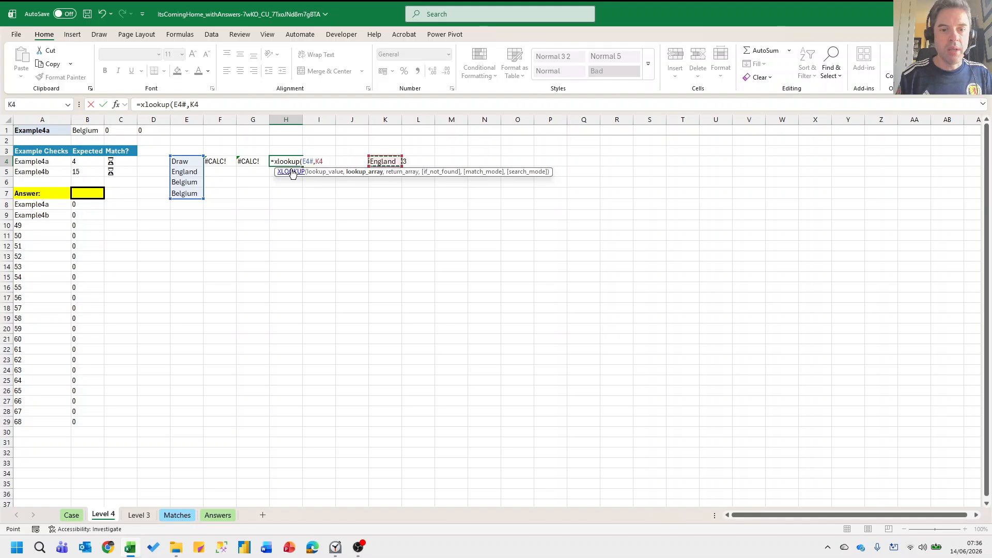
pyautogui.hotkey('shift', 'Down')
pyautogui.press('F4')
pyautogui.write(',')
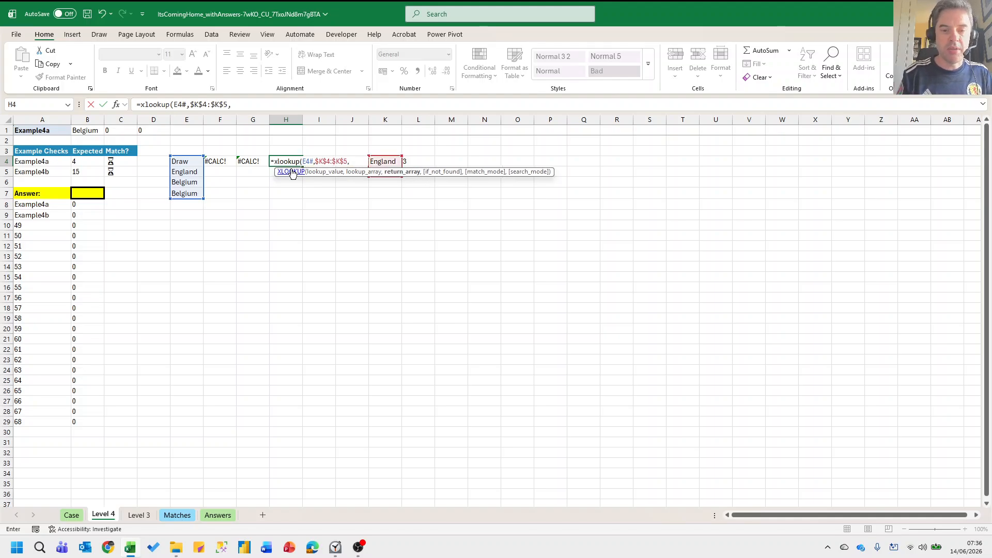
pyautogui.press('Right')
pyautogui.press('Right')
pyautogui.press('Right')
pyautogui.press('Right')
pyautogui.press('Down')
pyautogui.press('Up')
pyautogui.hotkey('shift', 'Down')
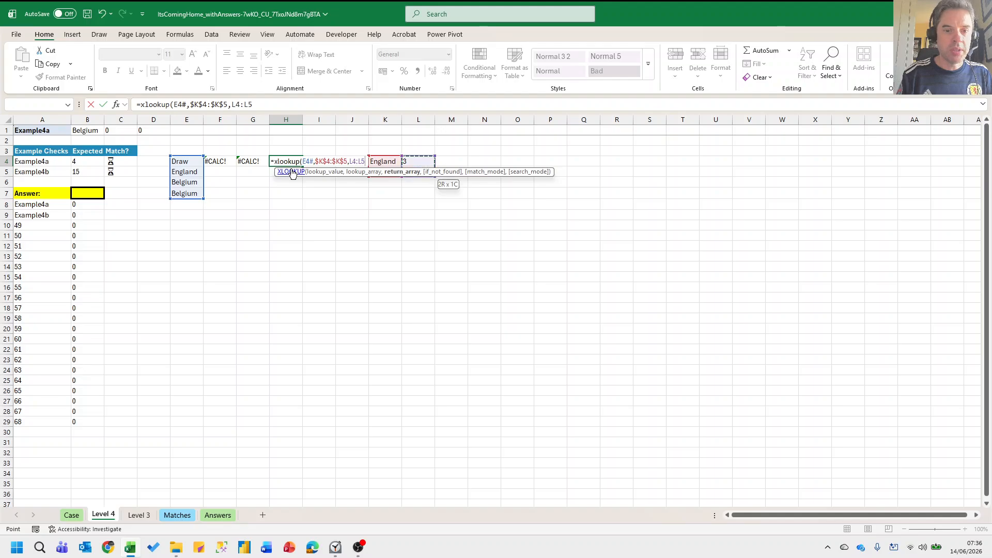
pyautogui.press('F4')
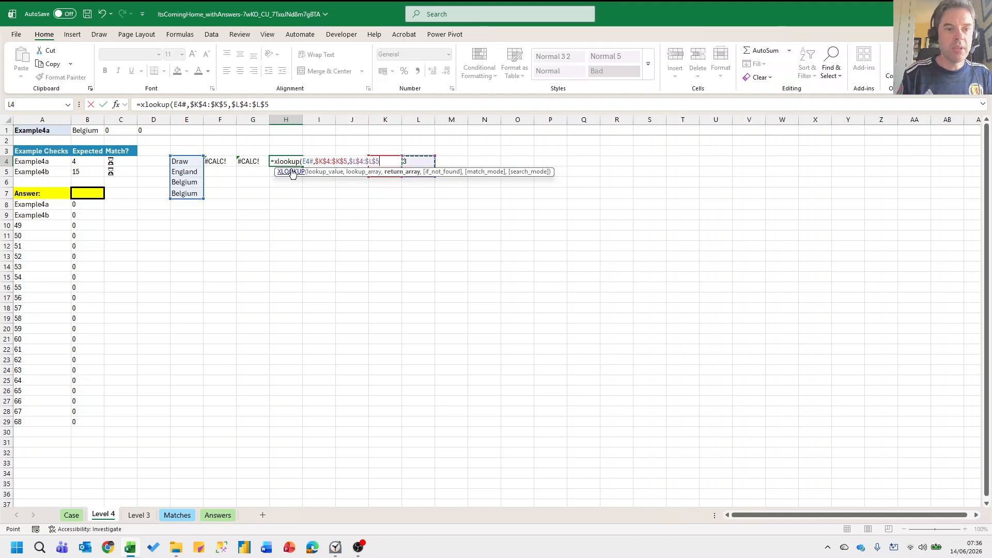
pyautogui.write(',0)')
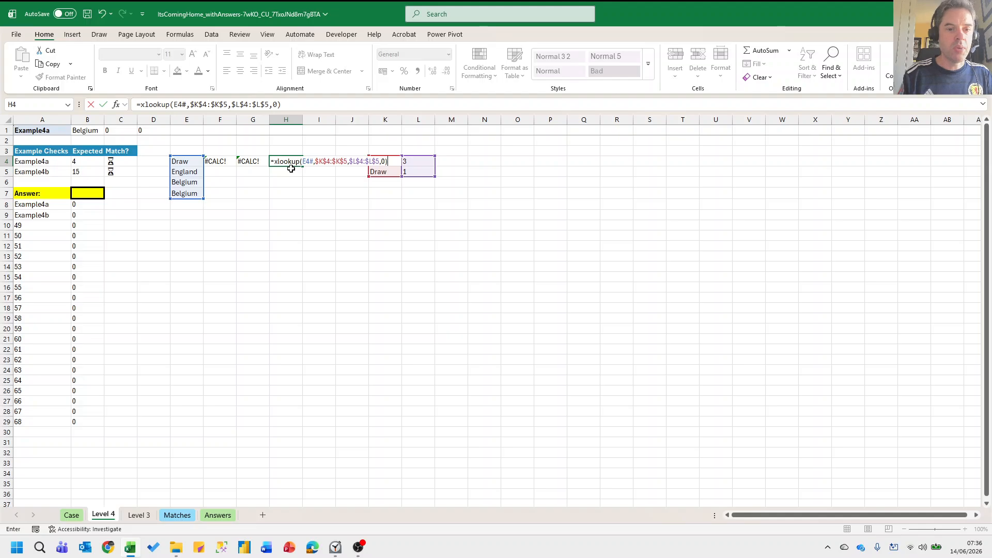
pyautogui.press('Return')
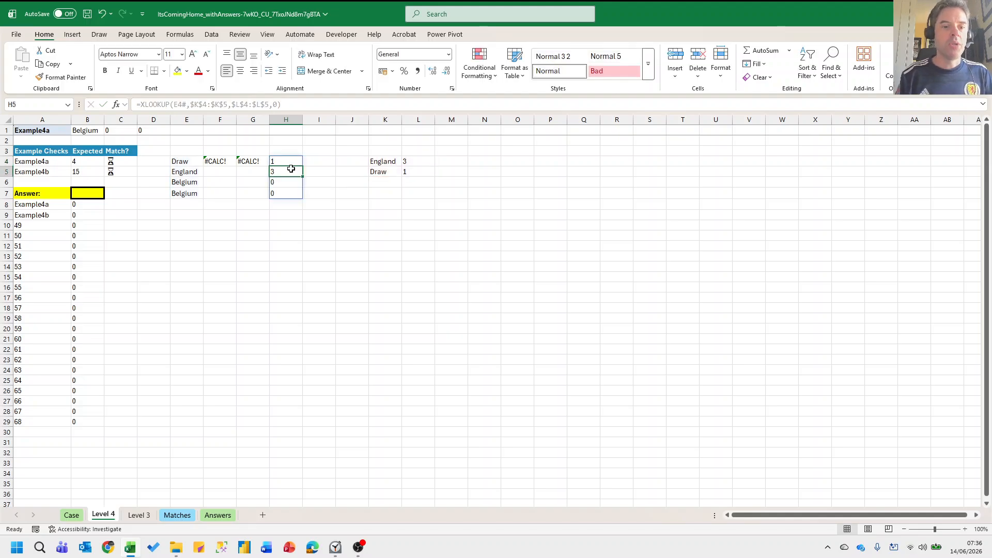
# Wrap the H4 points lookup in SUM and copy the formula across to I4 and J4.
pyautogui.press('Up')
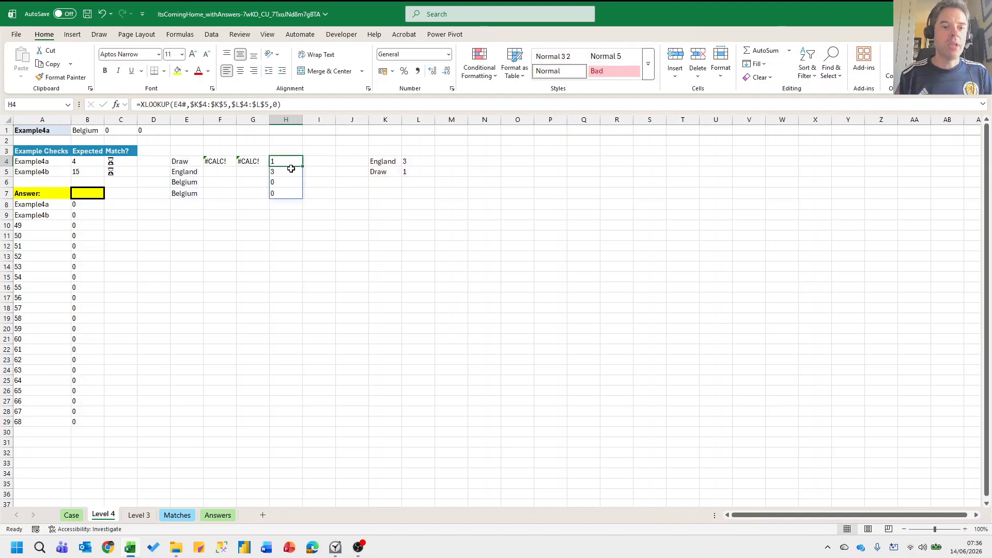
pyautogui.click(144, 105)
pyautogui.write('sum(')
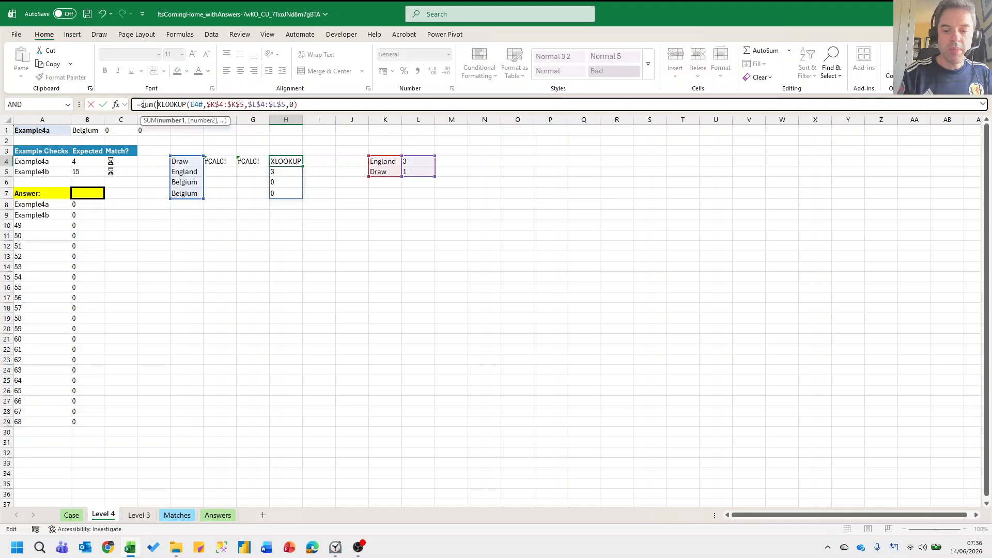
pyautogui.hotkey('ctrl', 'Return')
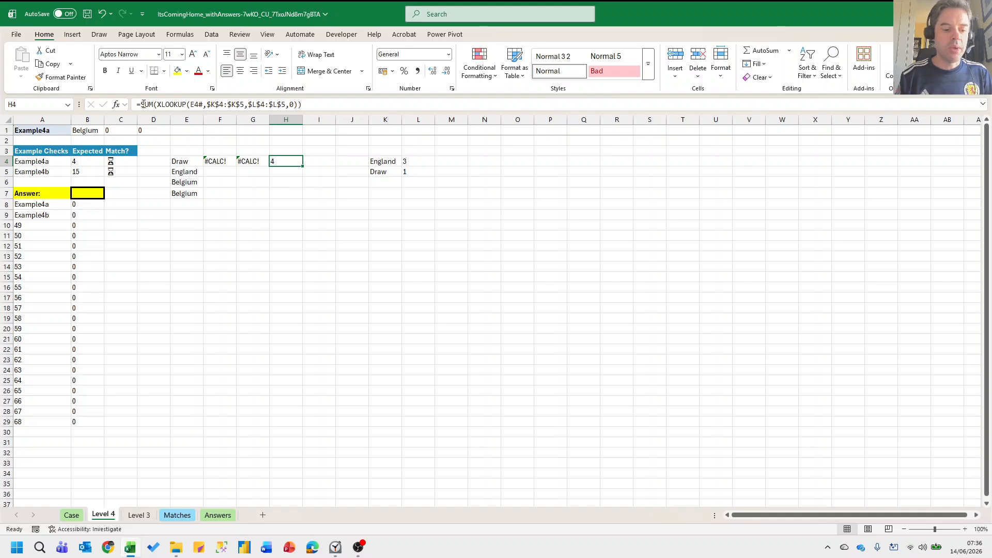
pyautogui.hotkey('shift', 'Right')
pyautogui.hotkey('shift', 'Right')
pyautogui.hotkey('ctrl', 'r')
pyautogui.press('Left')
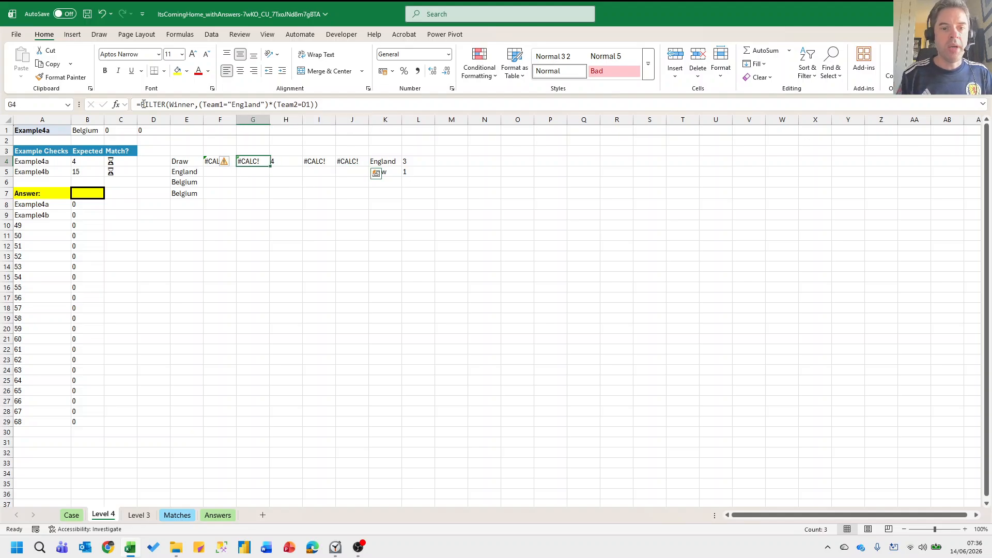
# Wrap the H4 sum in IFERROR with a fallback of 0 and fill it across to J4.
pyautogui.press('Right')
pyautogui.click(144, 105)
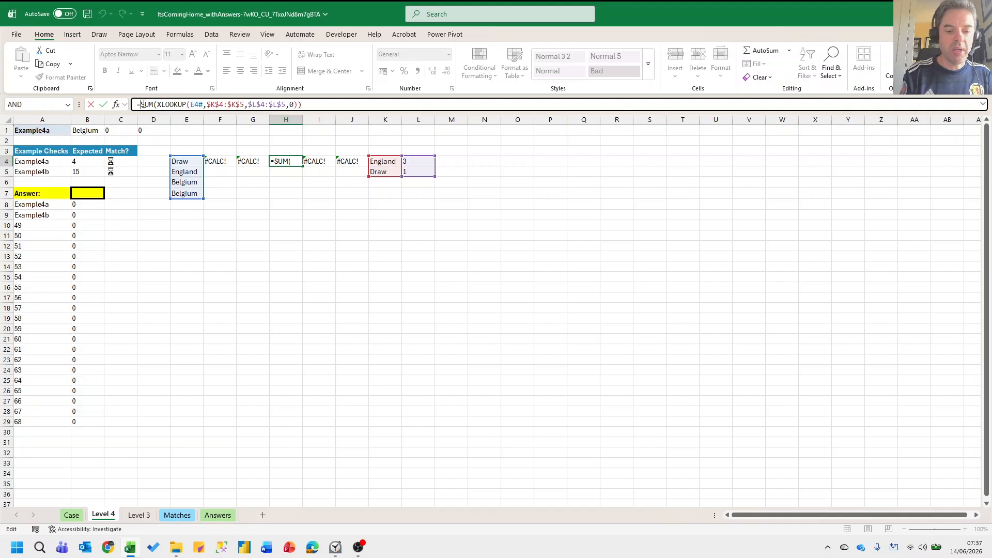
pyautogui.write('iferror(')
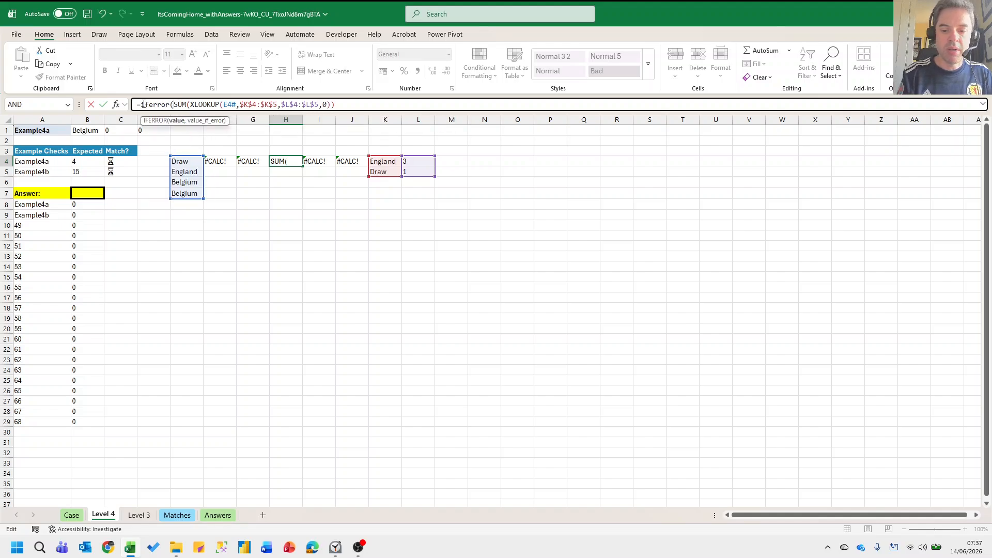
pyautogui.press('End')
pyautogui.write(',0)')
pyautogui.press('Return')
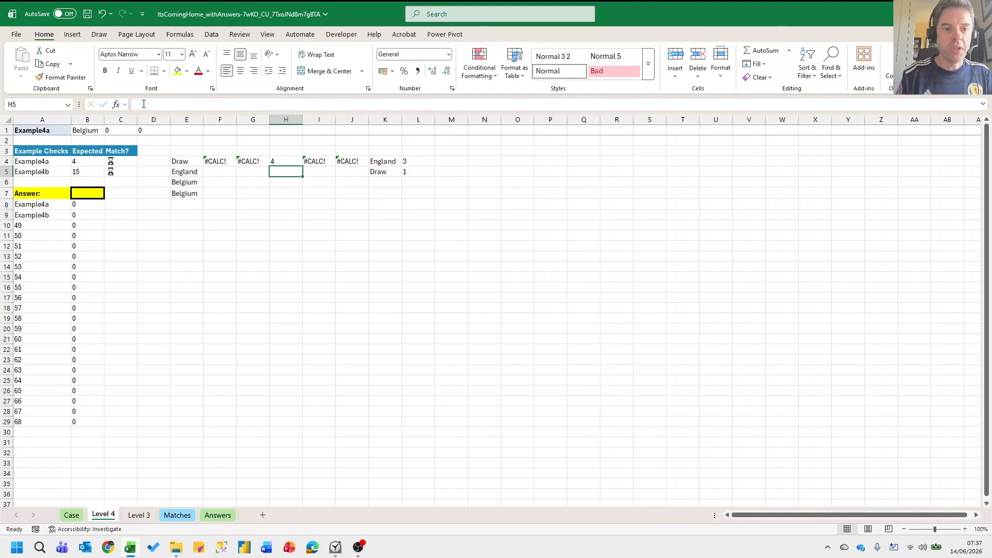
pyautogui.press('Up')
pyautogui.hotkey('shift', 'Right')
pyautogui.hotkey('shift', 'Right')
pyautogui.hotkey('ctrl', 'r')
# Total the points against all three opponents in D4 with =SUM(H4:J4).
pyautogui.press('Left')
pyautogui.press('Left')
pyautogui.press('Left')
pyautogui.press('Left')
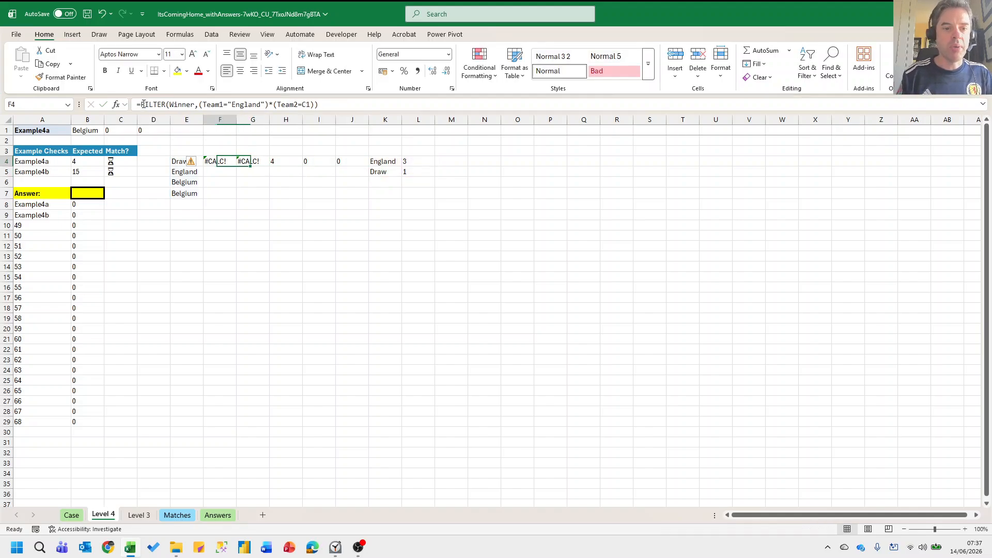
pyautogui.write('=sum(')
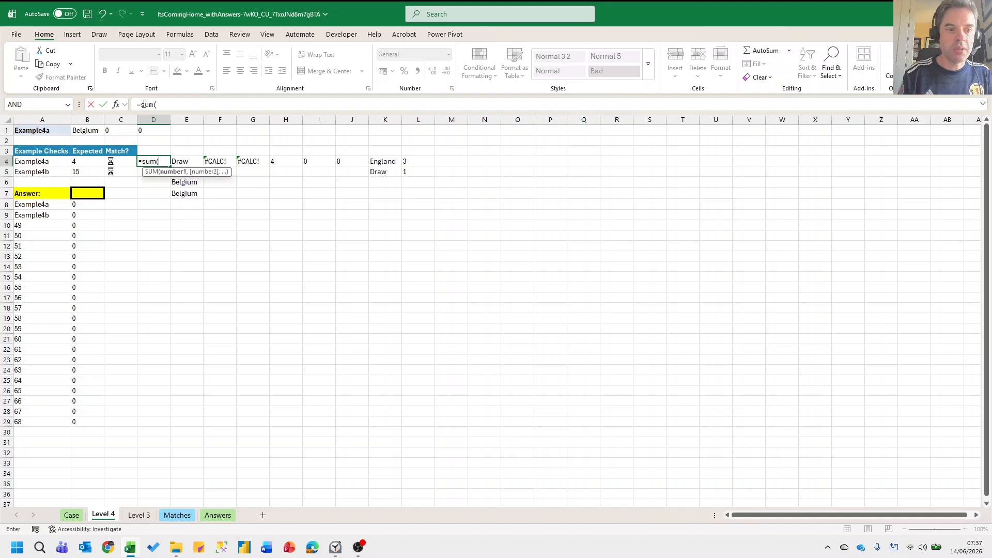
pyautogui.press('Right')
pyautogui.press('Right')
pyautogui.press('Right')
pyautogui.press('Right')
pyautogui.hotkey('shift', 'Right')
pyautogui.hotkey('shift', 'Right')
pyautogui.write(')')
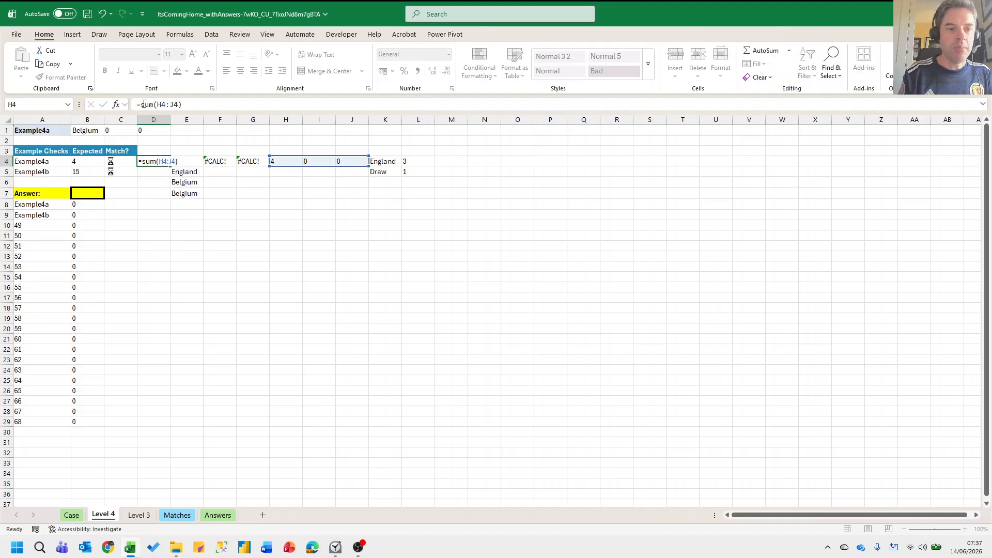
pyautogui.press('Return')
# Link the Level 4 answer cell B7 to the points total in D4.
pyautogui.press('Down')
pyautogui.press('Left')
pyautogui.press('Left')
pyautogui.press('Down')
pyautogui.write('=')
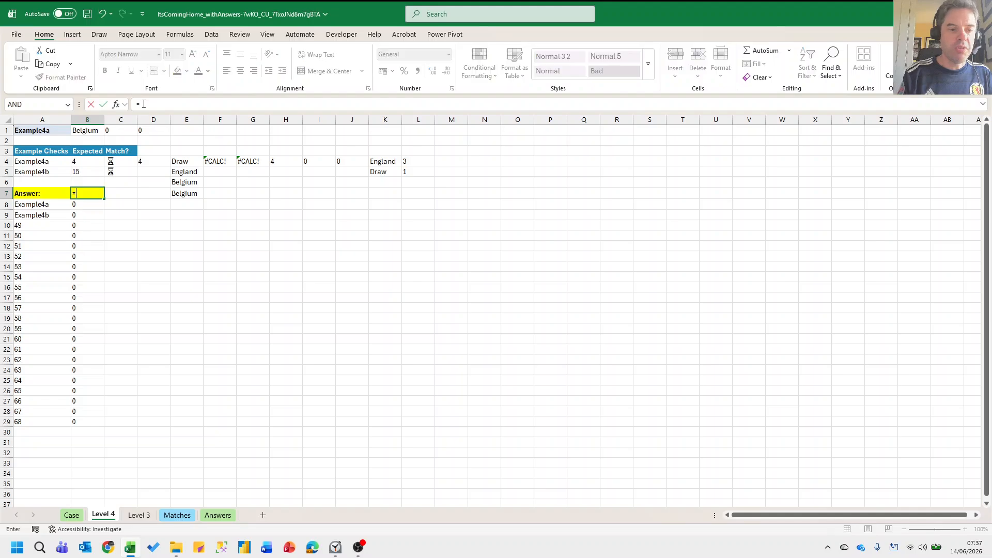
pyautogui.press('Up')
pyautogui.press('Up')
pyautogui.press('Up')
pyautogui.press('Right')
pyautogui.press('Return')
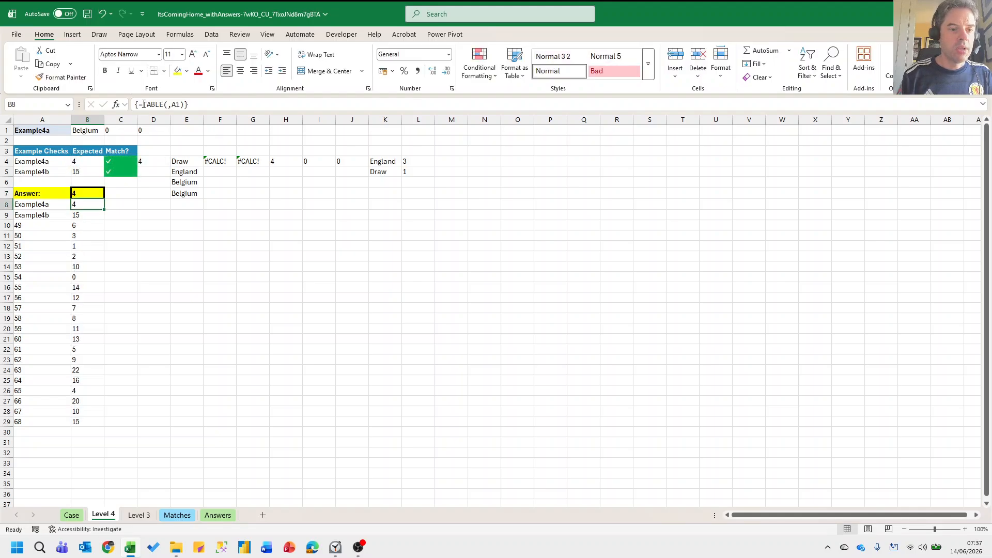
# Read the Level 5 brief on the Case sheet, including its sorting rules, hint, warning and answer table.
pyautogui.press('Down')
pyautogui.hotkey('ctrl', 'pageup')
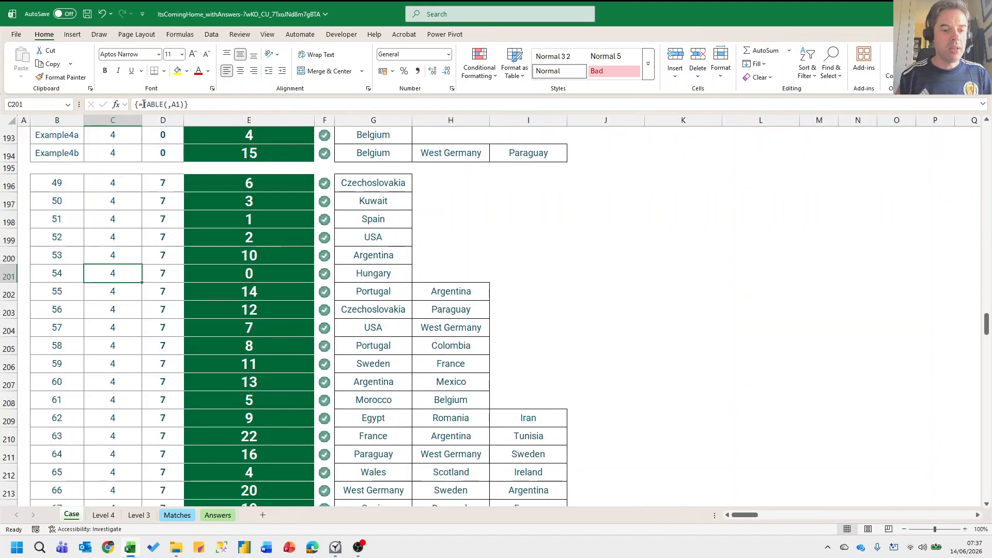
pyautogui.scroll(-8, 285, 270)
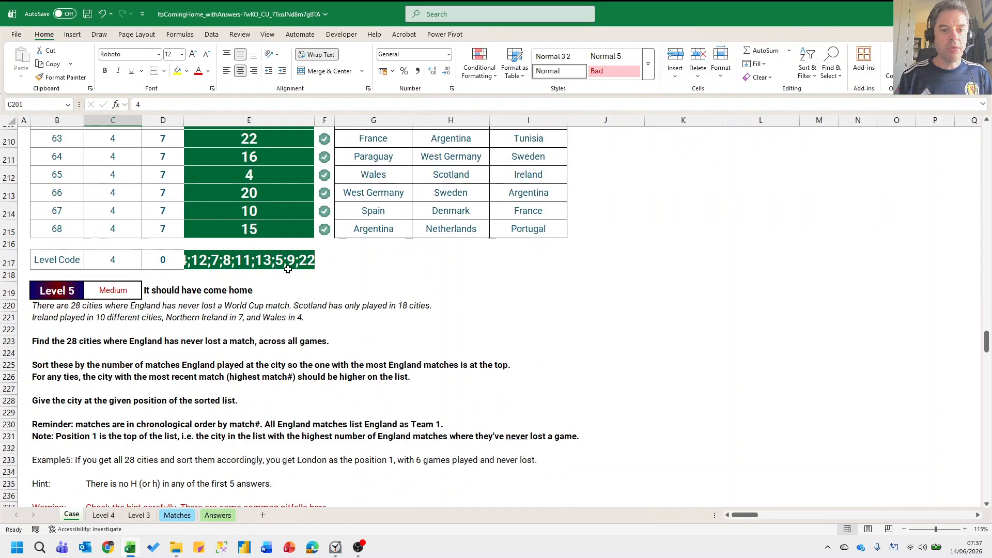
pyautogui.scroll(-4, 288, 269)
pyautogui.scroll(2, 287, 269)
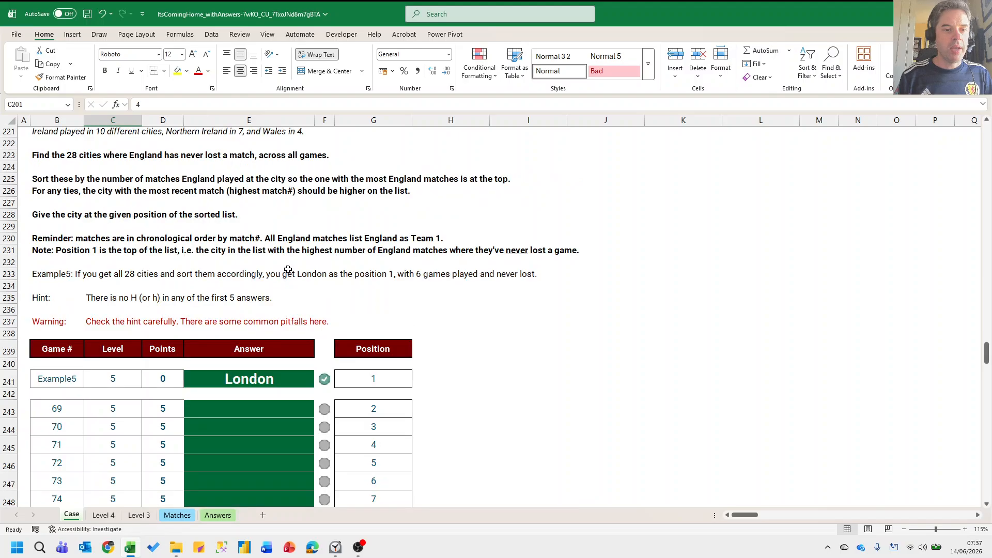
pyautogui.scroll(-3, 288, 269)
pyautogui.scroll(4, 288, 270)
pyautogui.scroll(-4, 288, 269)
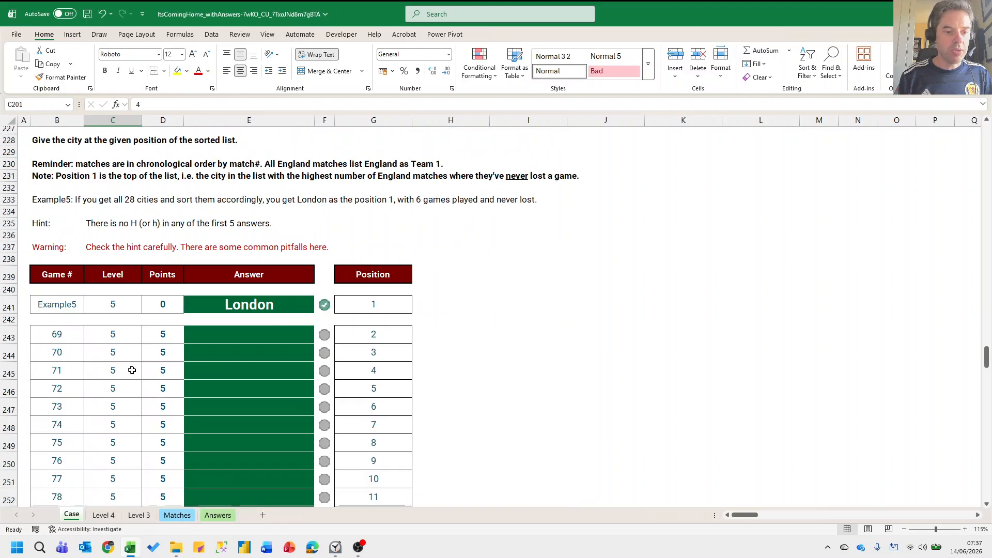
pyautogui.scroll(3, 127, 369)
pyautogui.scroll(-3, 129, 370)
pyautogui.scroll(1, 129, 362)
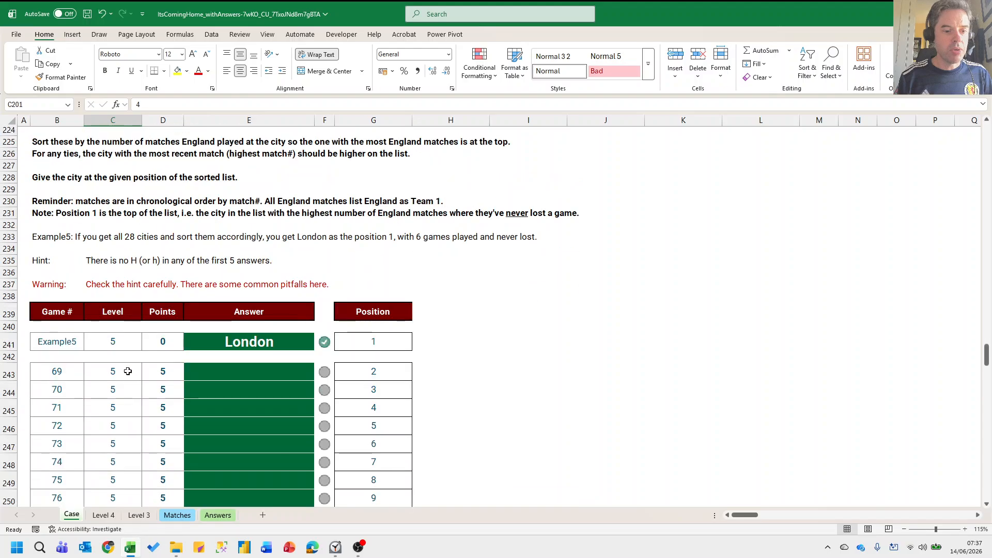
pyautogui.scroll(-3, 124, 362)
pyautogui.click(121, 356)
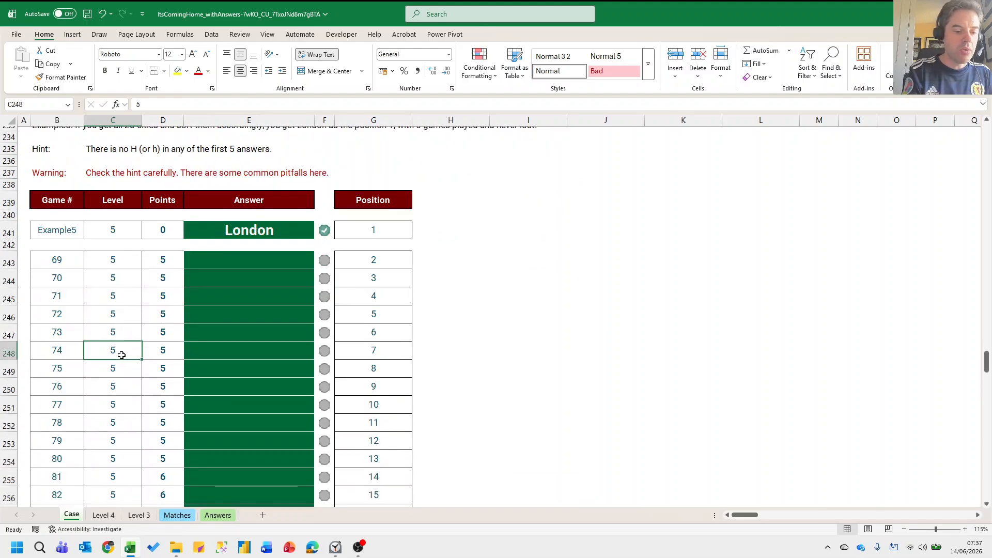
pyautogui.scroll(8, 121, 356)
pyautogui.scroll(1, 129, 310)
pyautogui.scroll(-2, 137, 274)
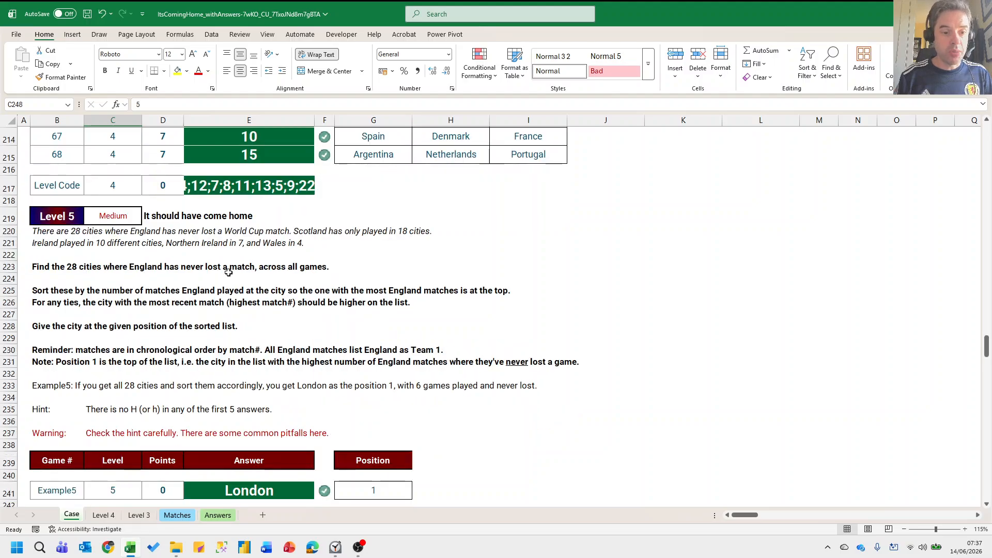
pyautogui.scroll(-1, 229, 272)
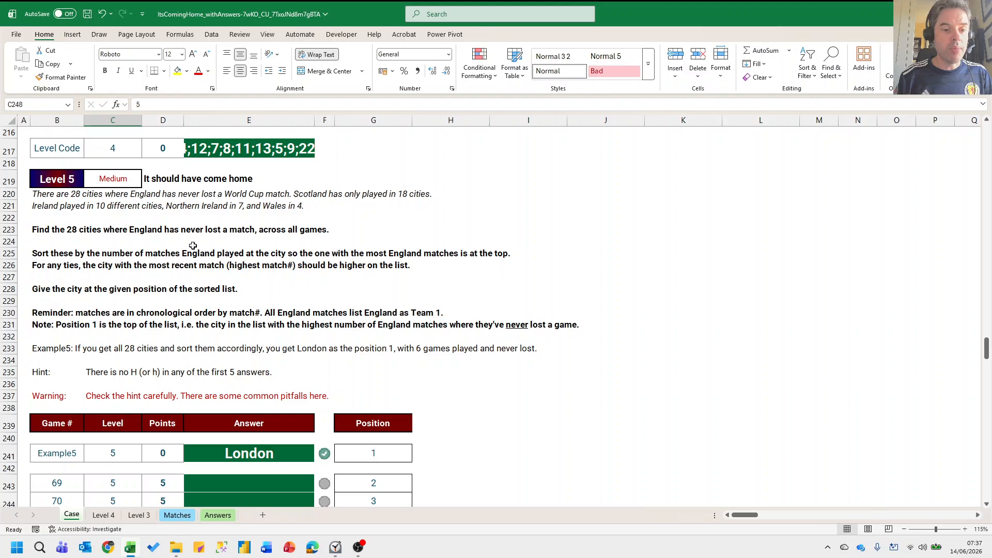
pyautogui.scroll(-1, 151, 262)
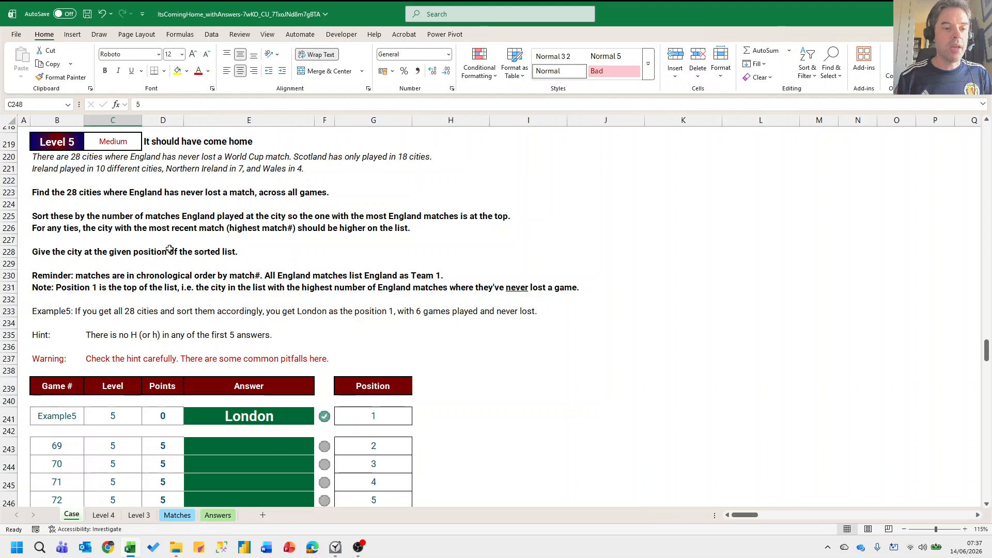
pyautogui.scroll(-5, 208, 238)
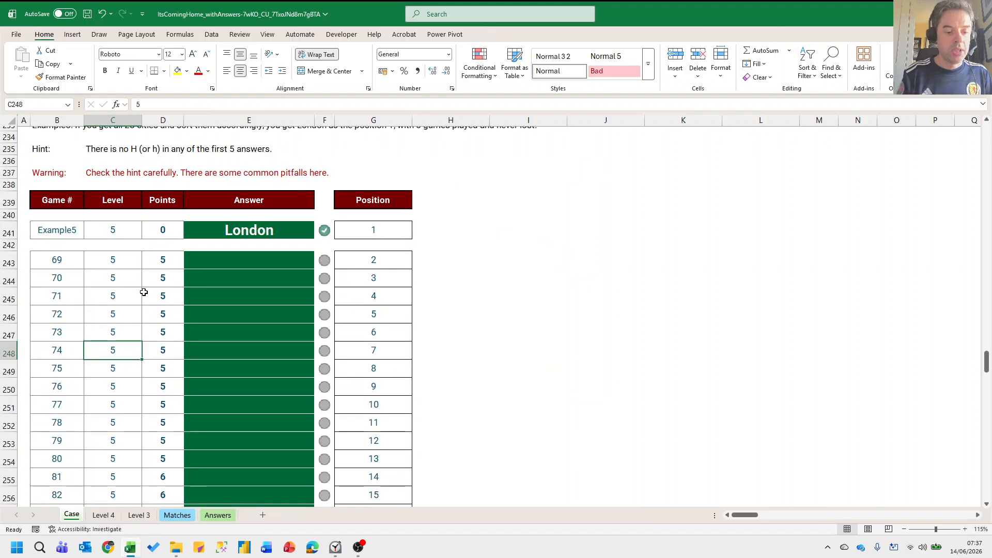
# Generate the Level 5 working sheet from the level's answer table on the Case sheet.
pyautogui.hotkey('ctrl', 'shift', 'l')
pyautogui.press('Right')
pyautogui.press('Right')
pyautogui.press('Right')
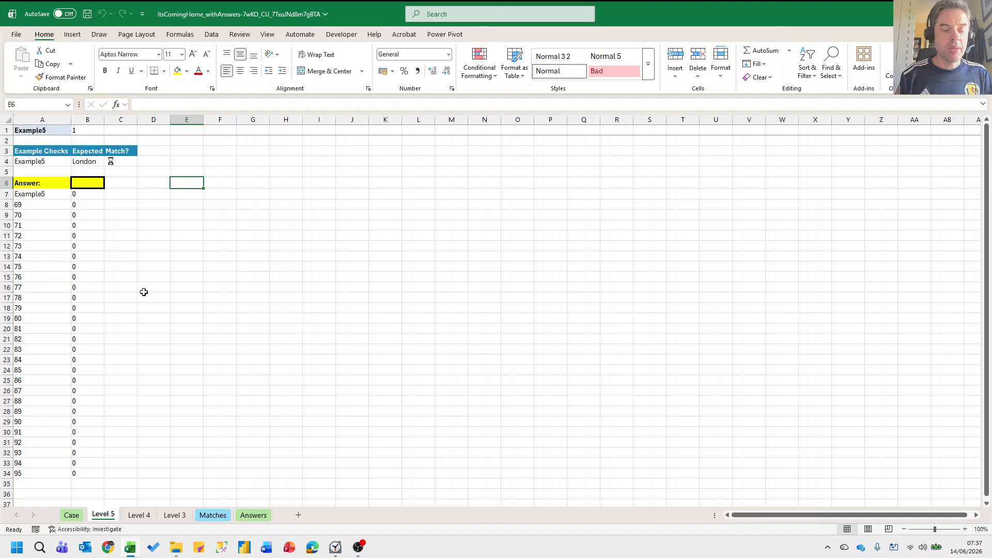
pyautogui.write('=pivotby')
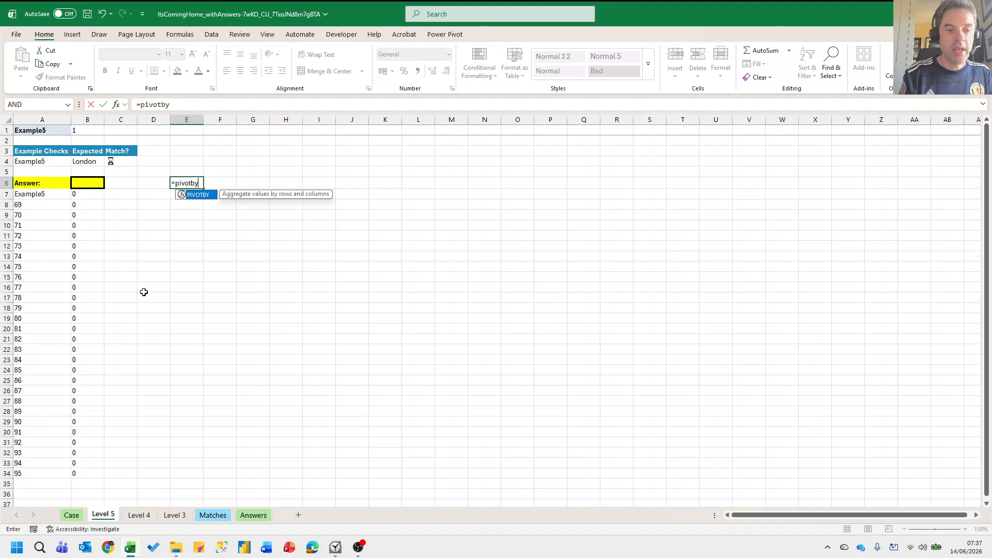
pyautogui.write('(')
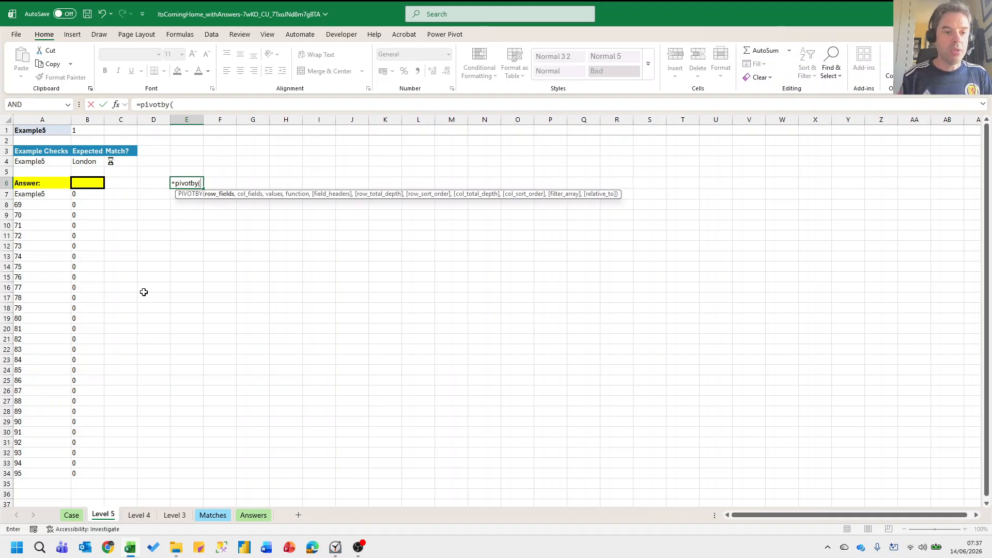
pyautogui.write('cit')
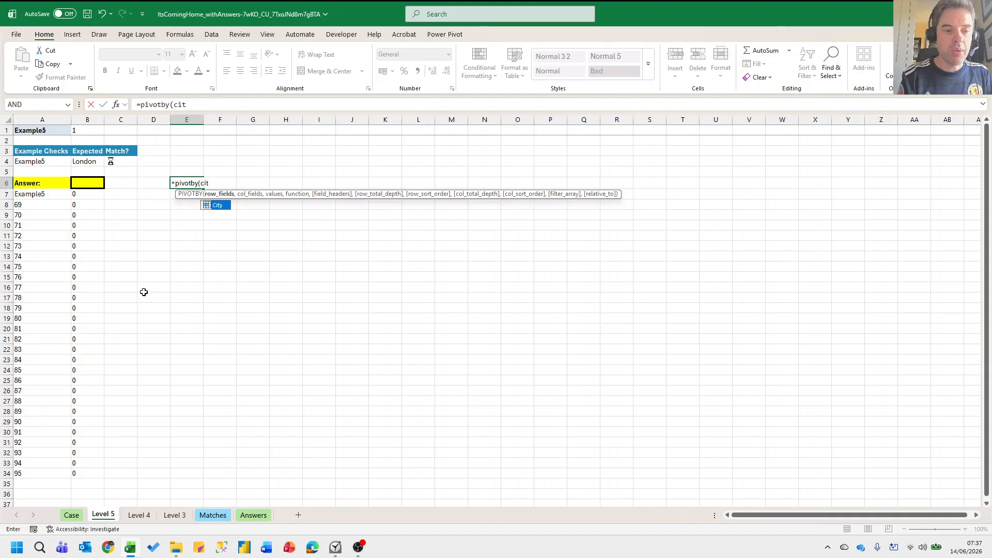
pyautogui.write('y,')
pyautogui.press('BackSpace')
pyautogui.press('BackSpace')
pyautogui.press('BackSpace')
pyautogui.press('BackSpace')
pyautogui.press('BackSpace')
pyautogui.press('BackSpace')
pyautogui.press('BackSpace')
pyautogui.press('BackSpace')
pyautogui.press('BackSpace')
pyautogui.press('BackSpace')
pyautogui.press('BackSpace')
pyautogui.press('BackSpace')
pyautogui.press('BackSpace')
pyautogui.press('BackSpace')
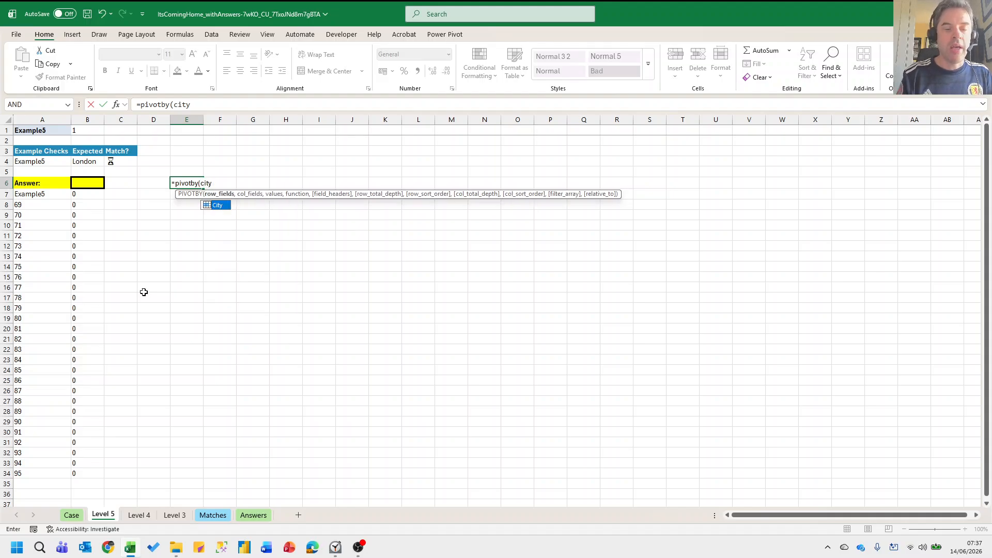
pyautogui.press('Return')
# Add an Outcome column header in I1 of the Matches sheet.
pyautogui.hotkey('ctrl', 'pagedown')
pyautogui.hotkey('ctrl', 'pagedown')
pyautogui.hotkey('ctrl', 'pagedown')
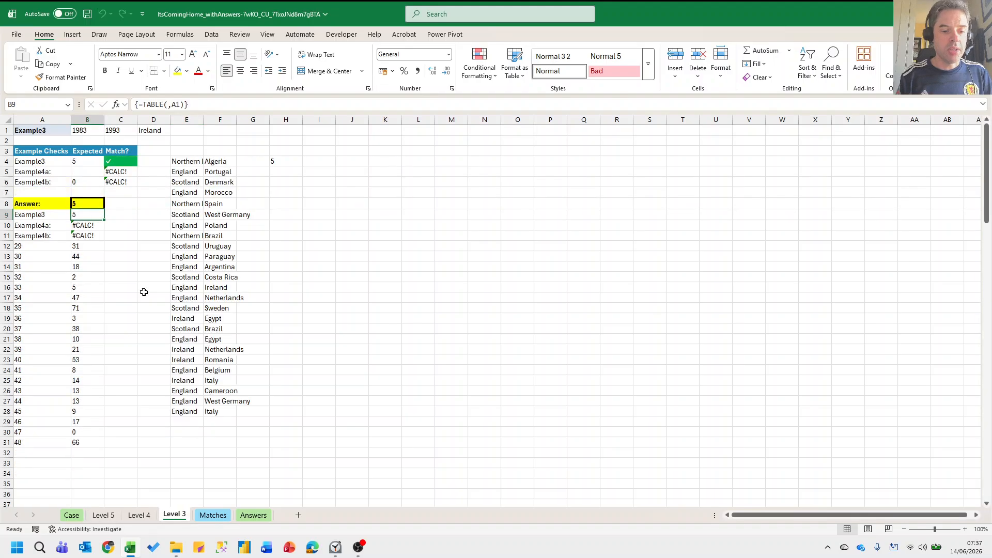
pyautogui.click(653, 137)
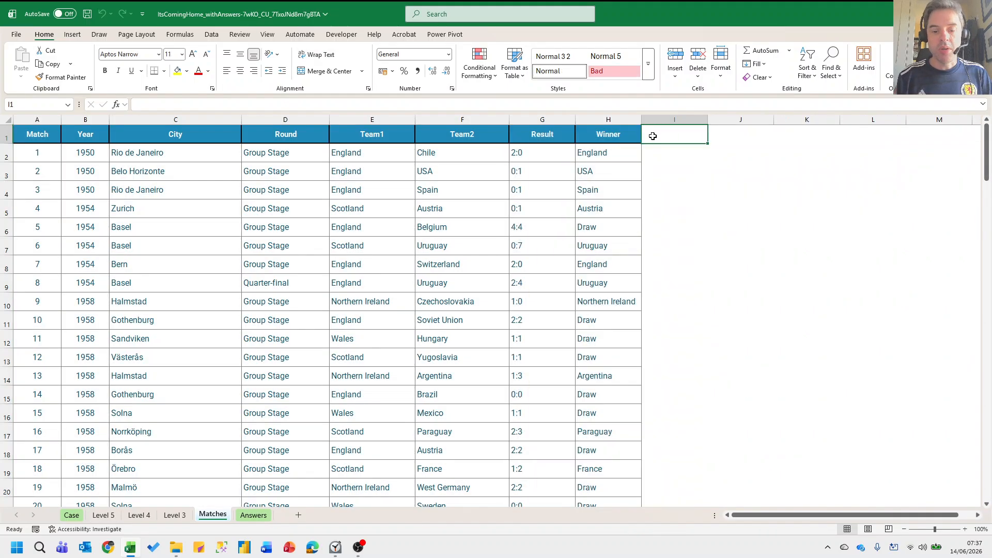
pyautogui.write('Outcome')
pyautogui.press('Return')
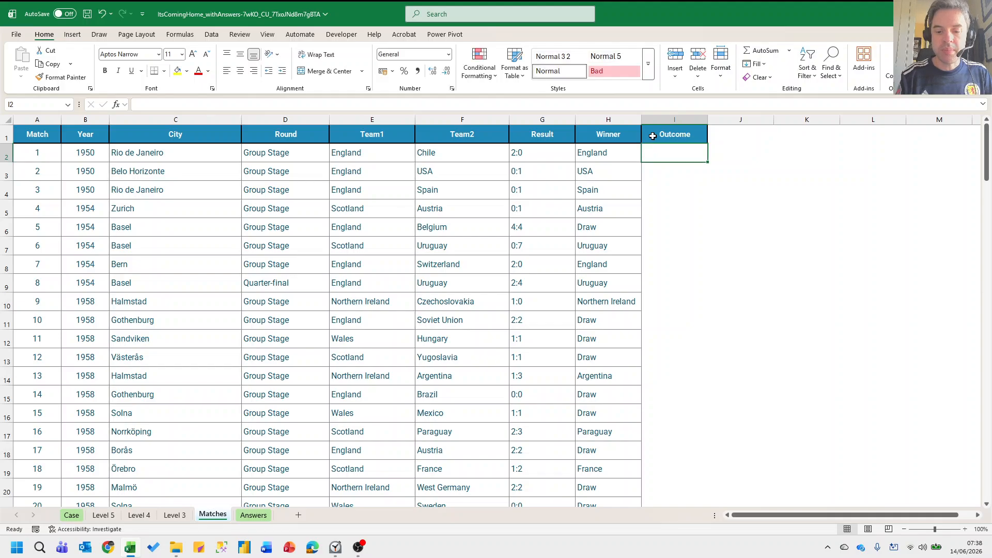
# Enter =IF(OR(H2="England",H2="Draw"),H2,"Opp") in I2 to classify the first match's outcome.
pyautogui.write('=if(')
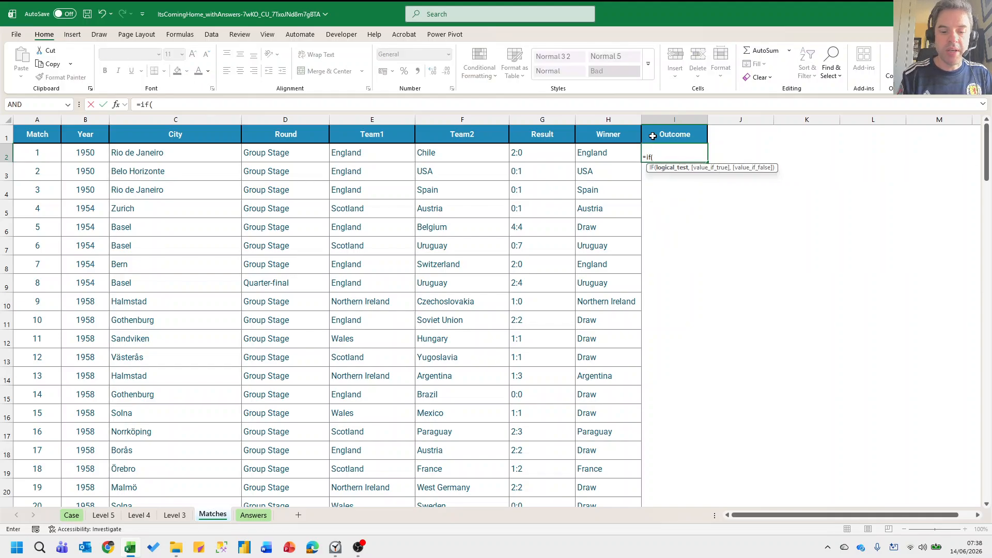
pyautogui.write('or(H2=')
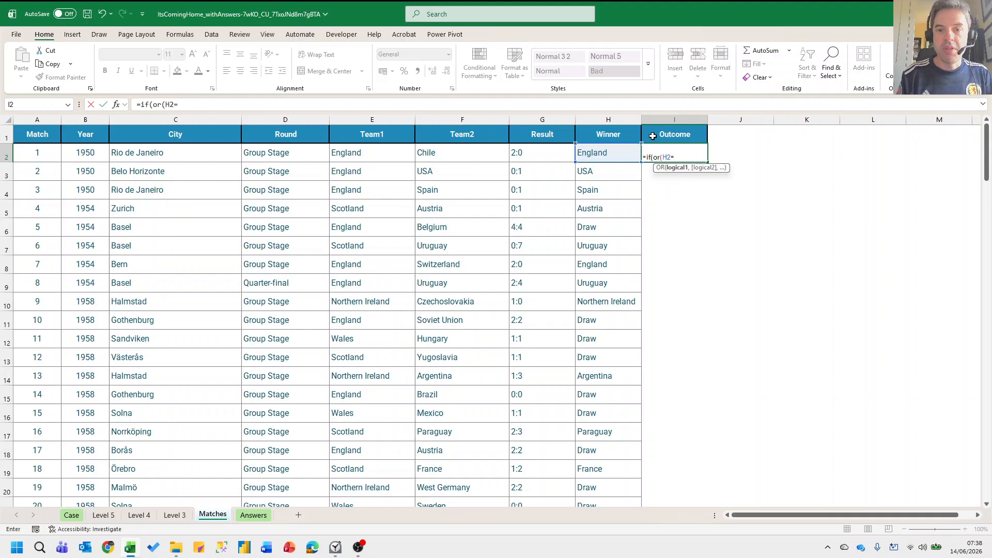
pyautogui.write('"England",')
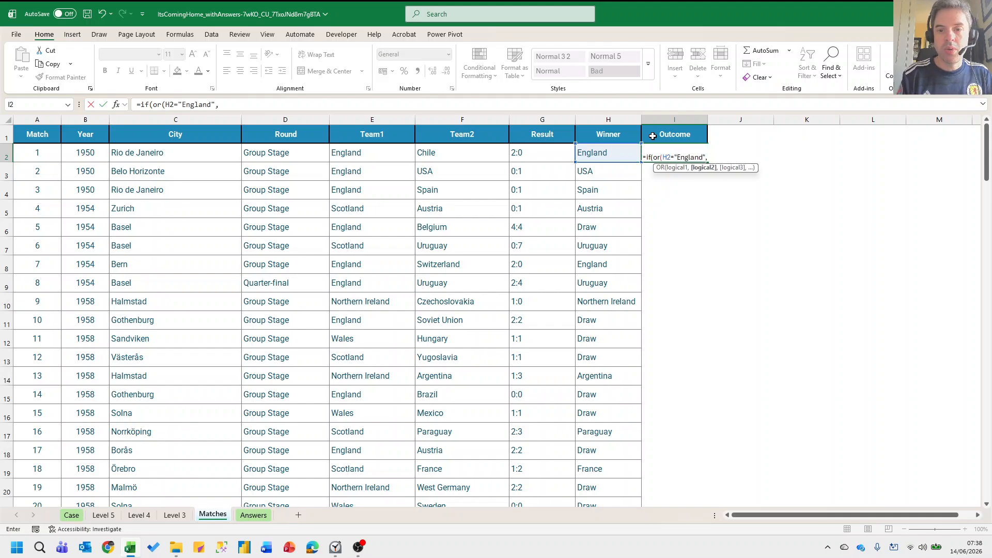
pyautogui.write('H2="Draw')
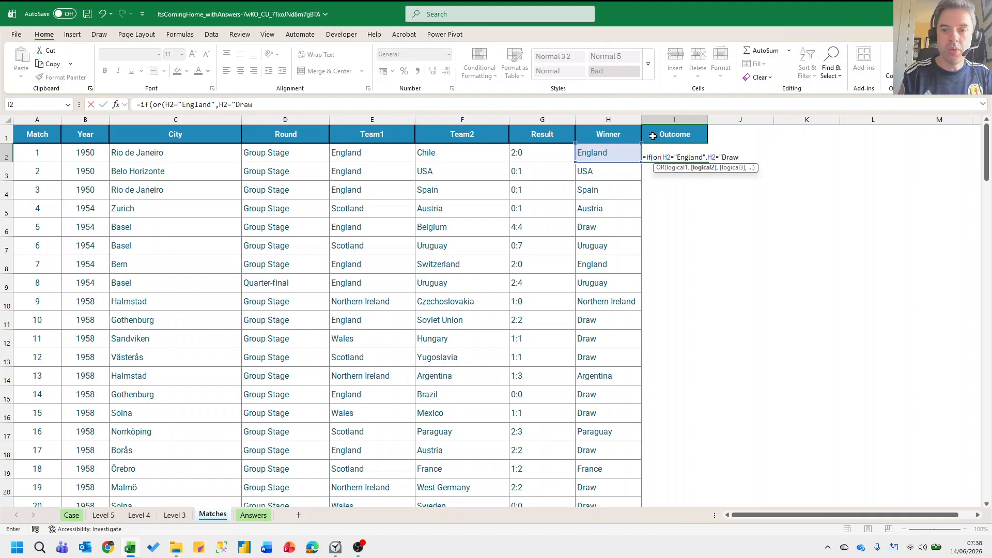
pyautogui.write('",')
pyautogui.press('Left')
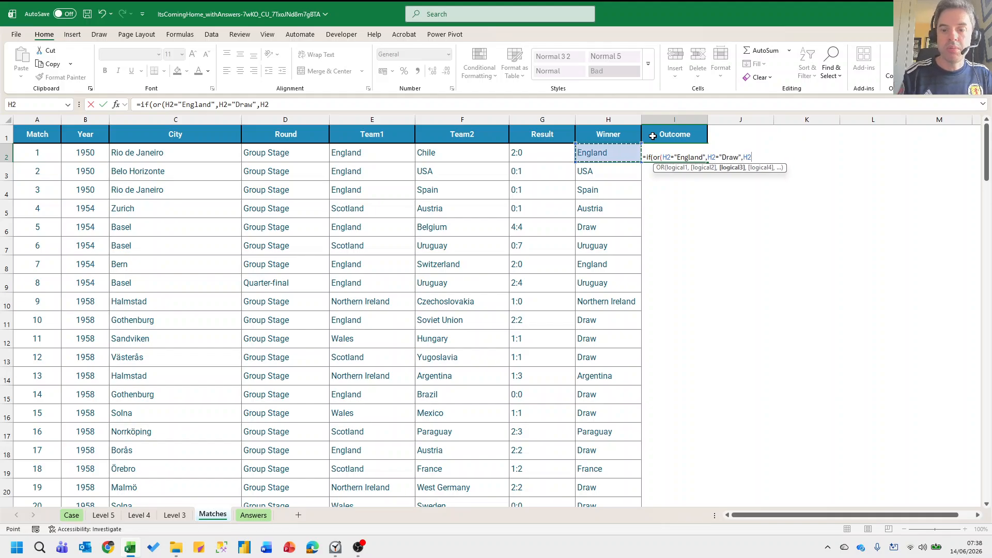
pyautogui.press('BackSpace')
pyautogui.press('BackSpace')
pyautogui.write('),')
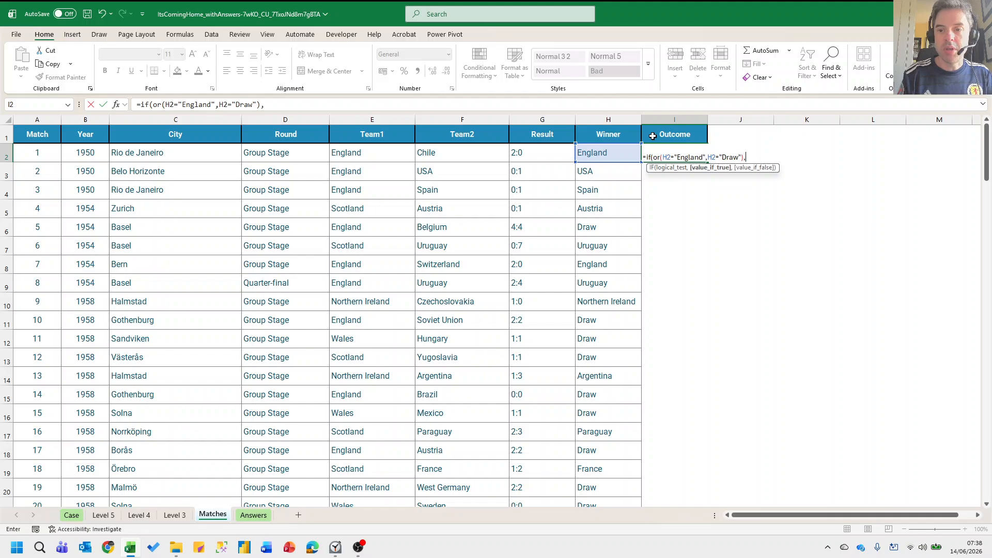
pyautogui.write('H2,"O')
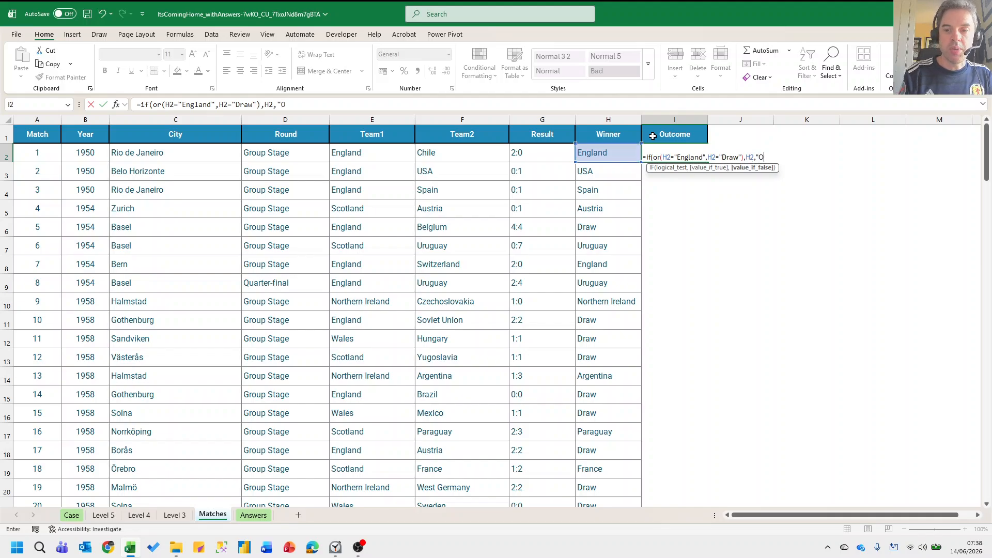
pyautogui.write('pp")')
pyautogui.hotkey('ctrl', 'Return')
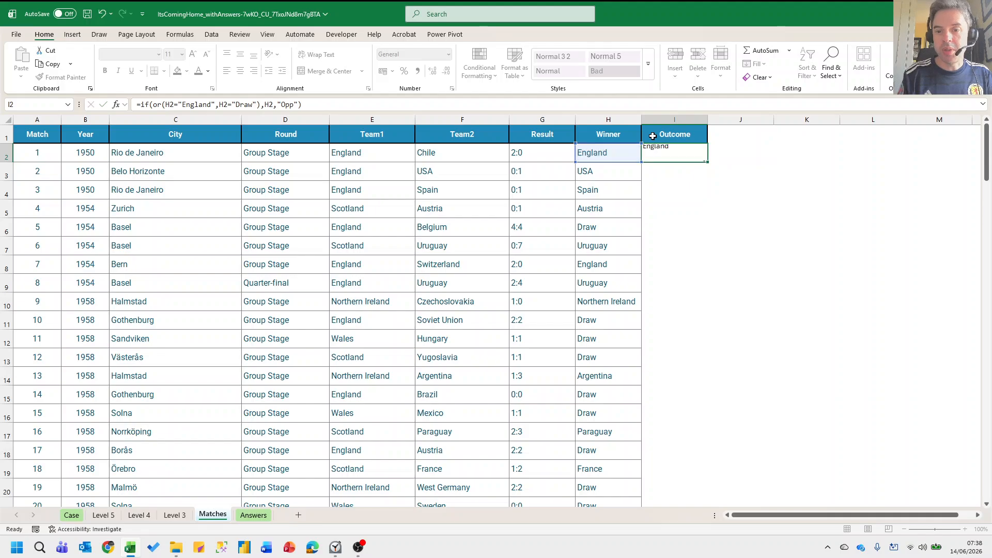
# Fill the Outcome formula from I2 down to the last match in I130.
pyautogui.hotkey('ctrl', 'Down')
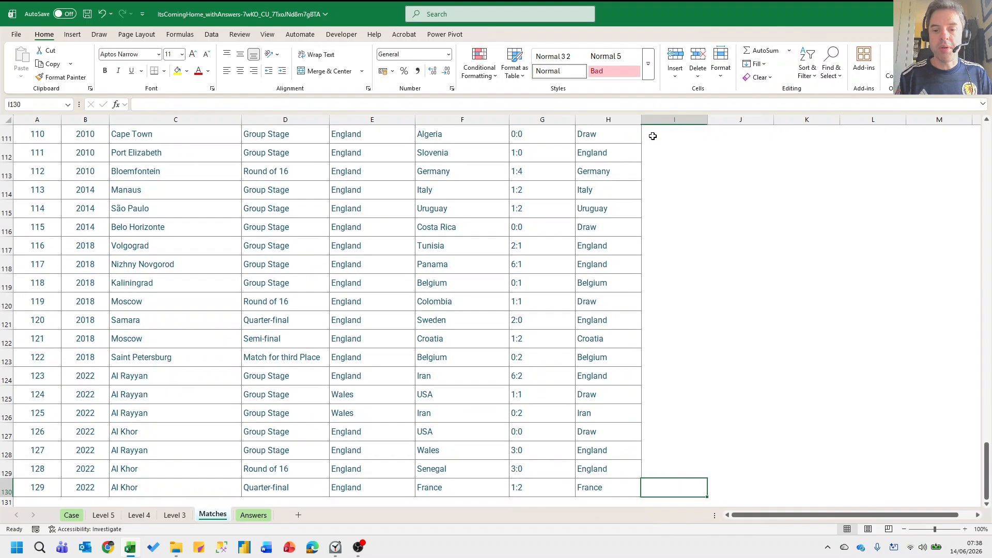
pyautogui.hotkey('ctrl', 'shift', 'Up')
pyautogui.hotkey('ctrl', 'd')
pyautogui.hotkey('ctrl', 'Down')
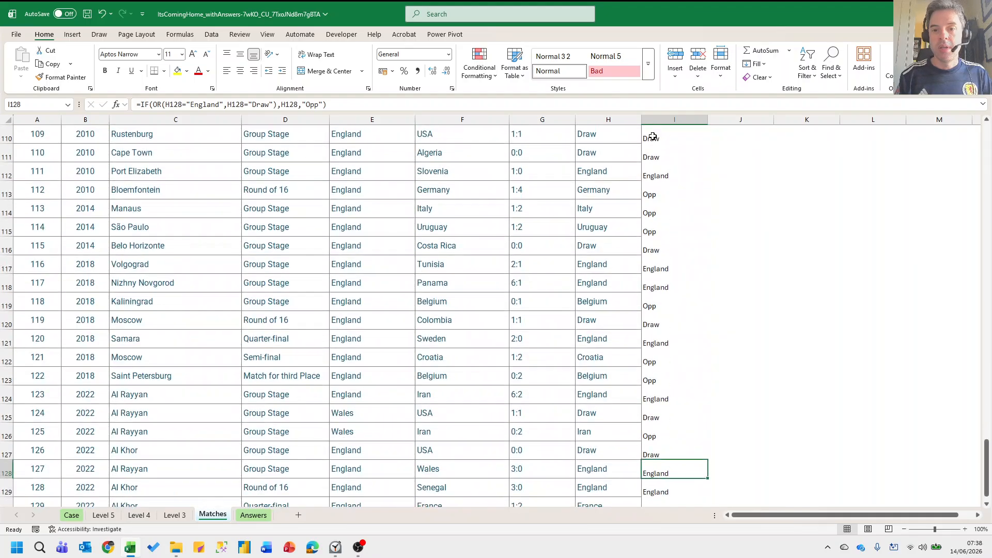
# Create a named range for the Outcome column I1:I130, taking the name from its top row.
pyautogui.hotkey('ctrl', 'Up')
pyautogui.press('Down')
pyautogui.press('Up')
pyautogui.hotkey('ctrl', 'shift', 'Down')
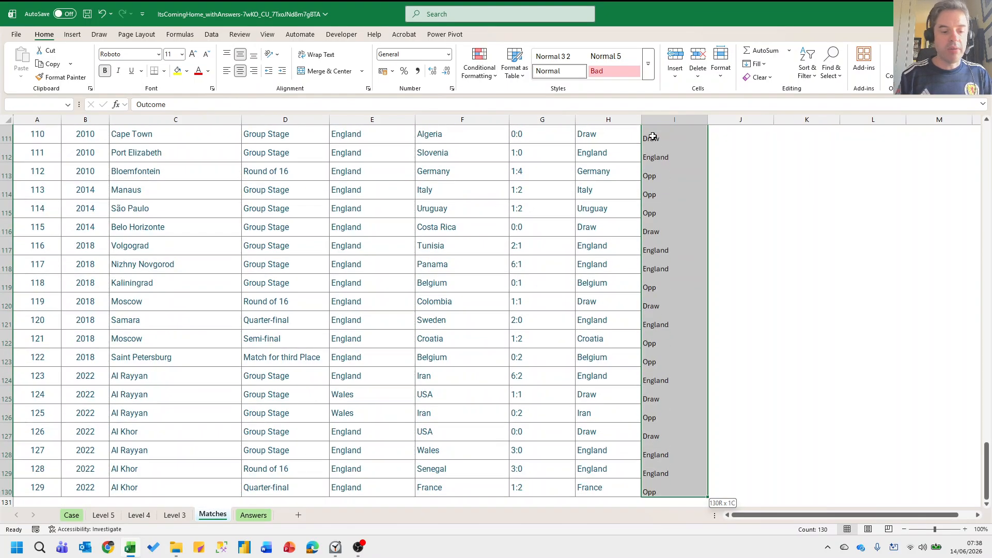
pyautogui.hotkey('ctrl', 'shift', 'F3')
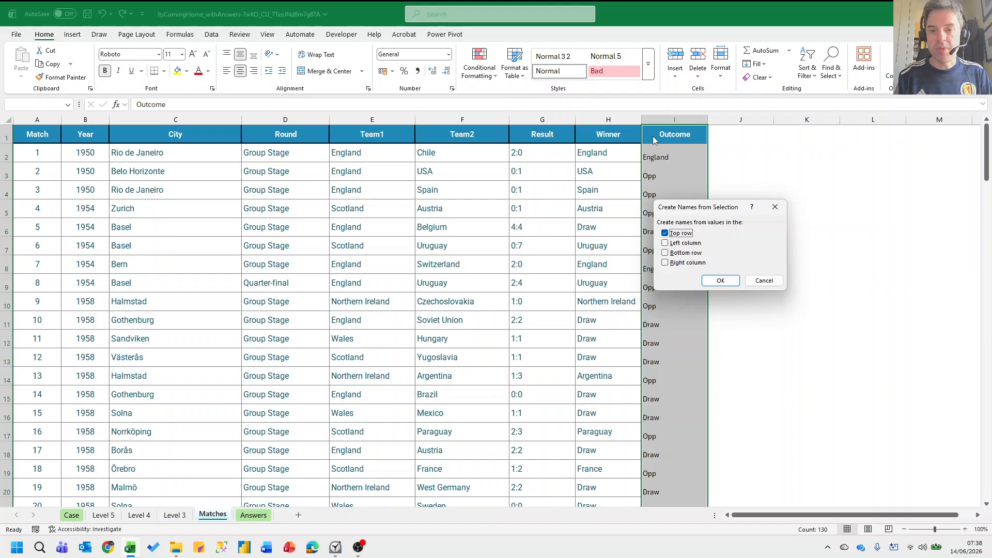
pyautogui.press('Return')
# In E5 of the Level 5 sheet, begin a PIVOTBY formula with City as rows, Outcome as columns and values, and COUNTA as the function.
pyautogui.hotkey('ctrl', 'pageup')
pyautogui.hotkey('ctrl', 'pageup')
pyautogui.hotkey('ctrl', 'pageup')
pyautogui.hotkey('ctrl', 'pageup')
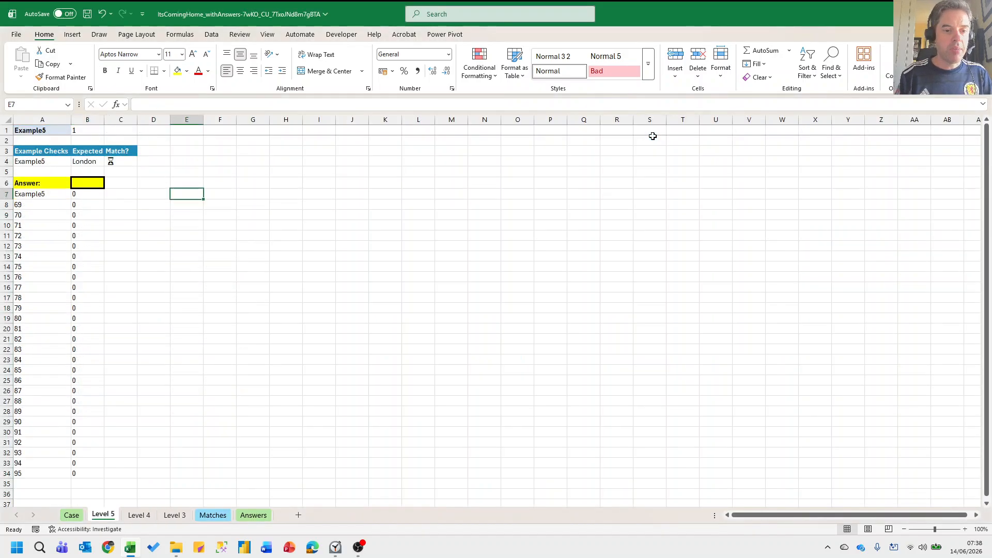
pyautogui.press('Right')
pyautogui.press('Up')
pyautogui.press('Up')
pyautogui.press('Left')
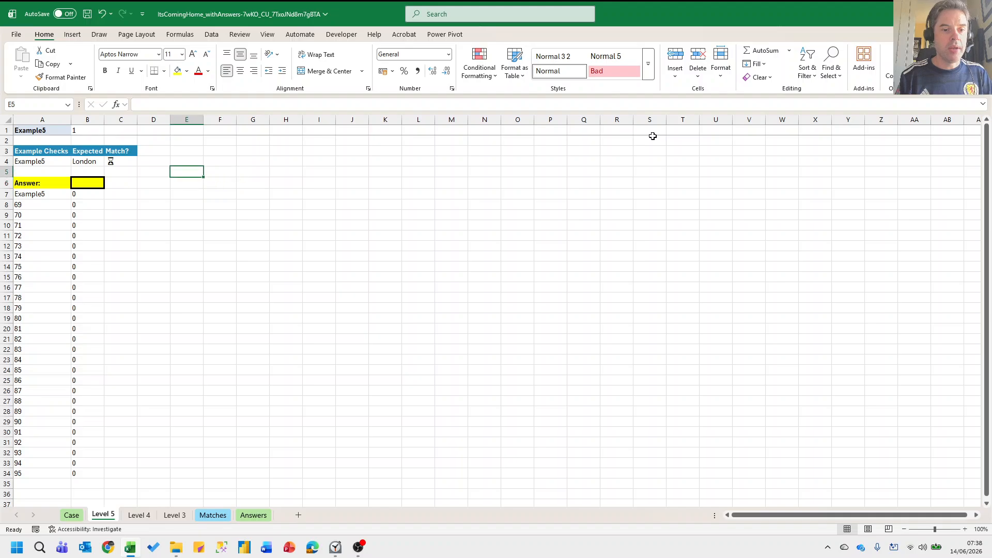
pyautogui.write('=pivotby(')
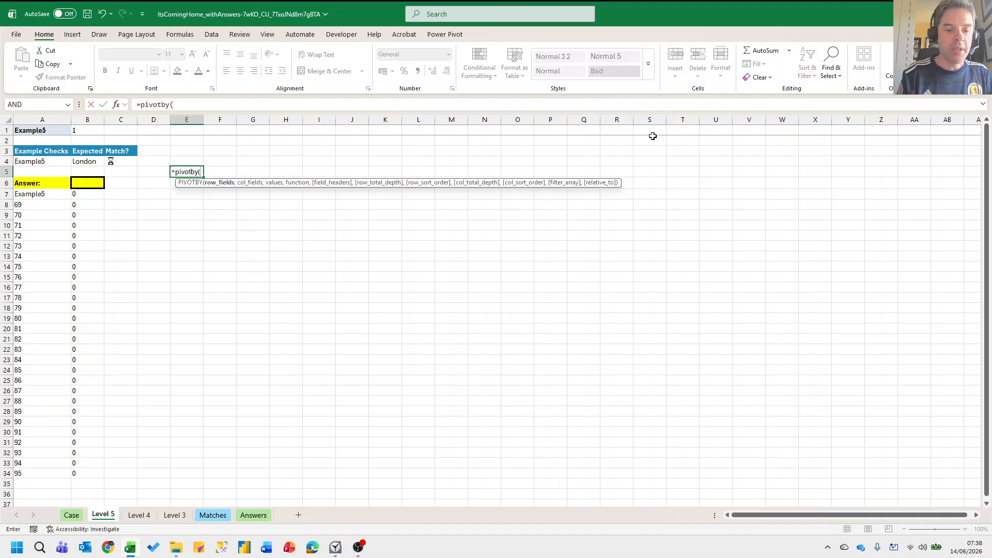
pyautogui.write('city,')
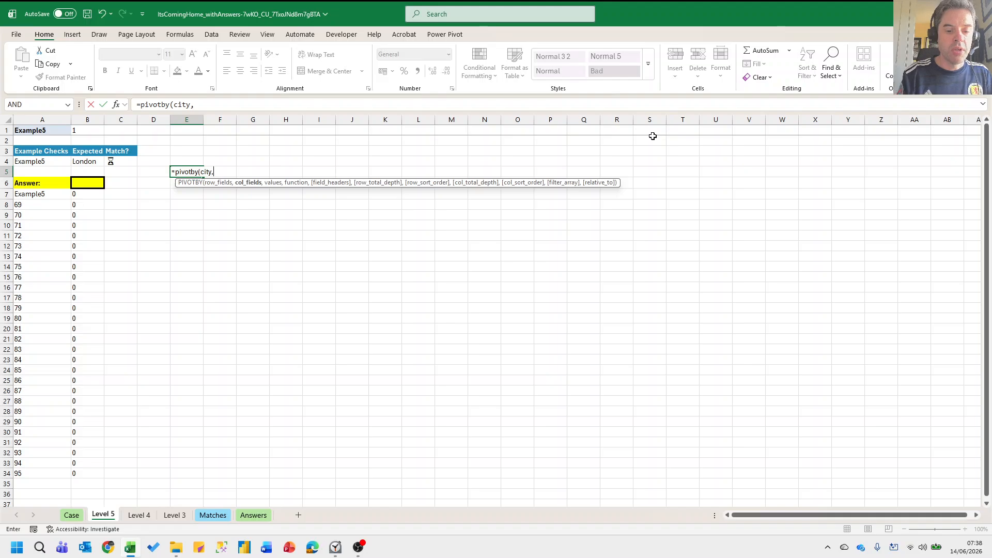
pyautogui.write('outc')
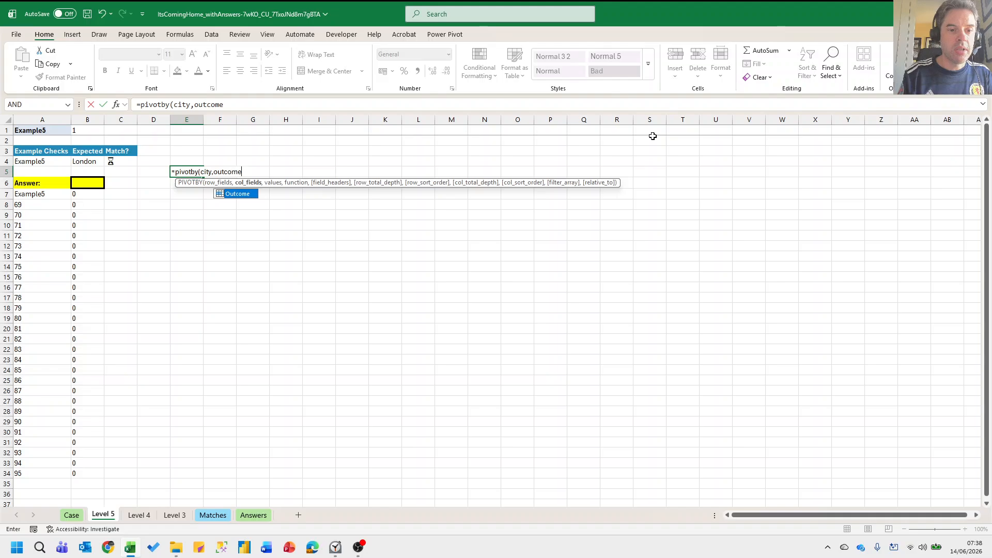
pyautogui.write('ome')
pyautogui.press('Tab')
pyautogui.write(',')
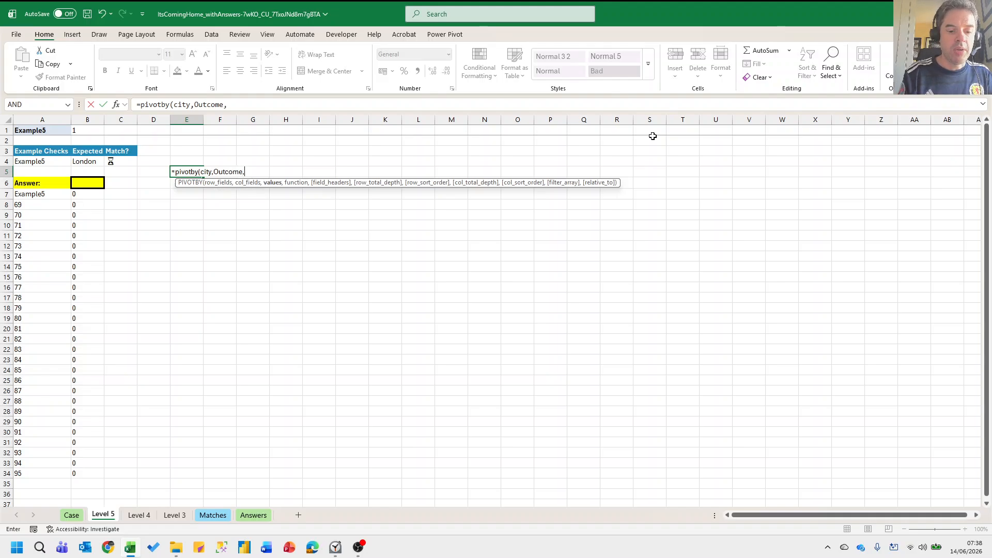
pyautogui.write('Outc')
pyautogui.press('Tab')
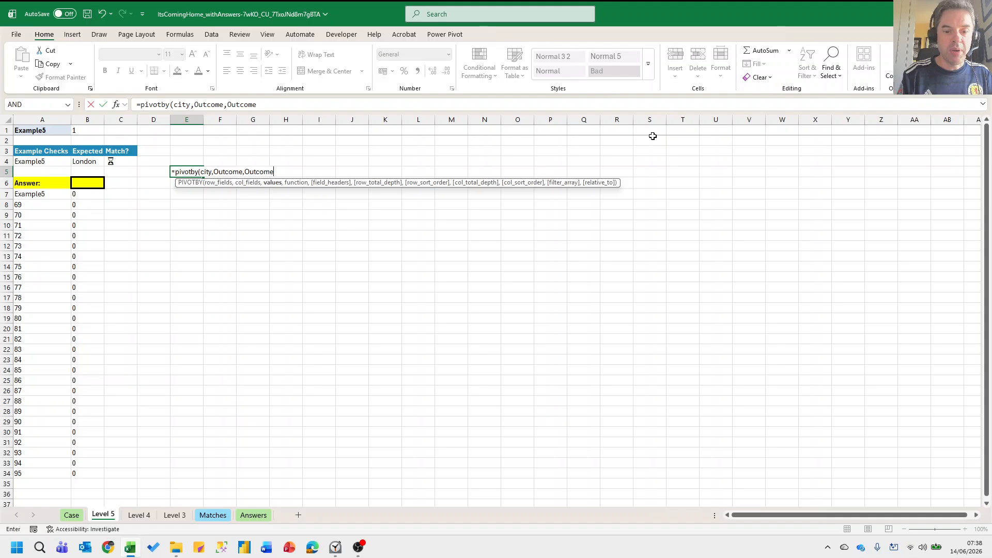
pyautogui.write(',counta')
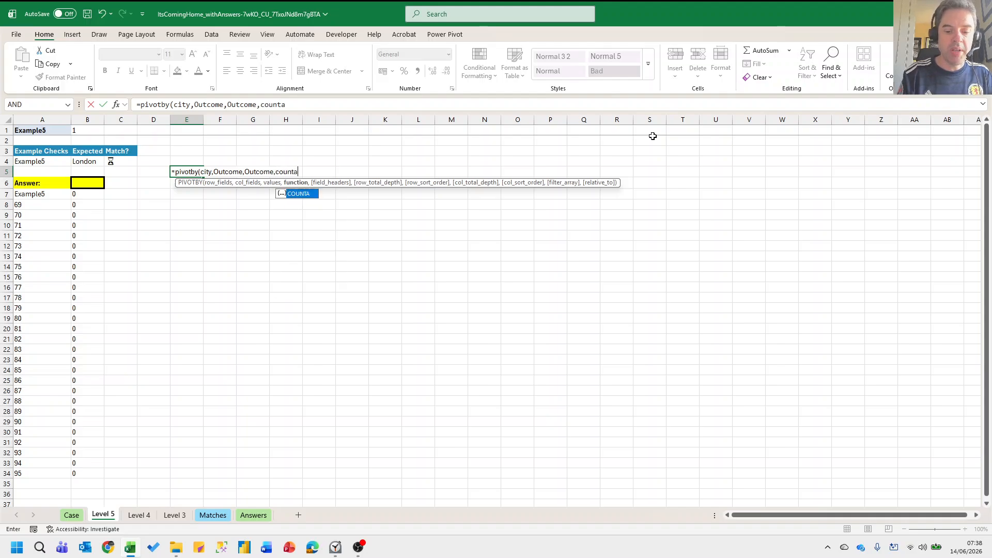
# Complete the PIVOTBY formula with Team1="England" as its filter array, leaving the optional arguments before it empty.
pyautogui.write(',,,,,,')
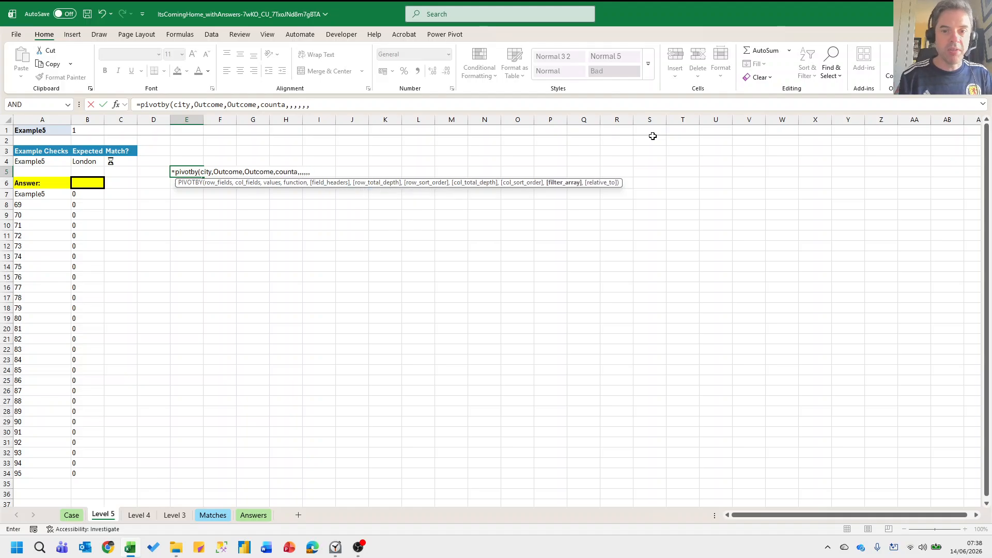
pyautogui.click(321, 104)
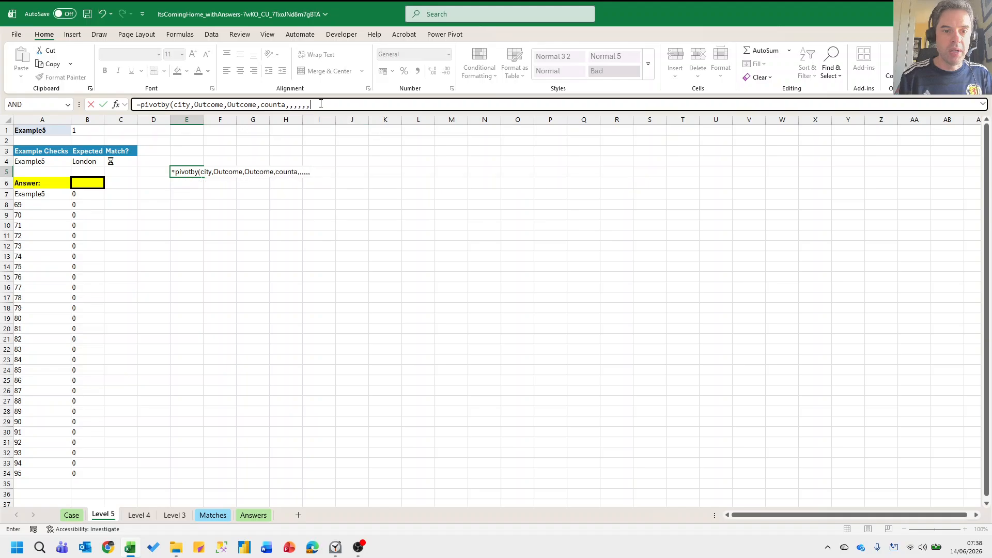
pyautogui.write('Team1="Englan')
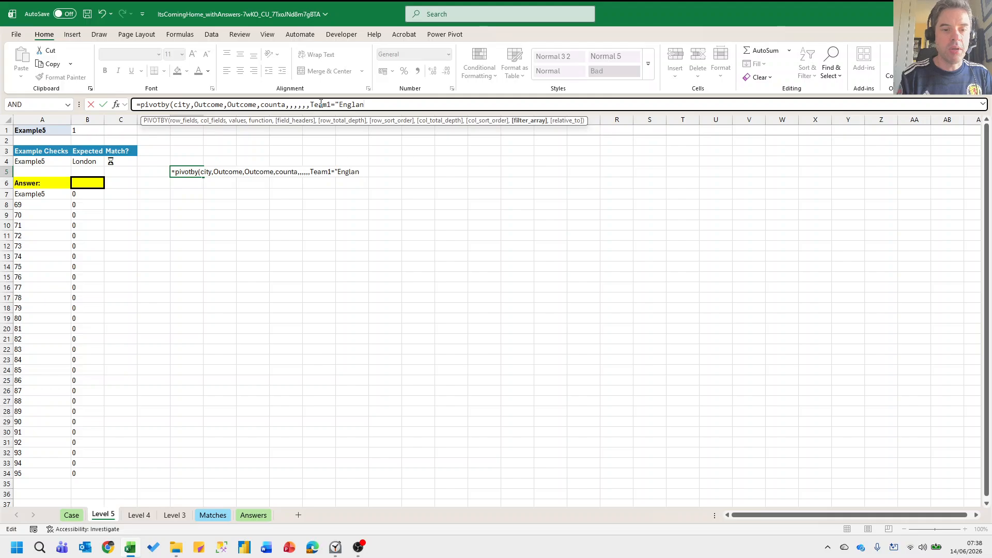
pyautogui.write('d"')
pyautogui.press('Return')
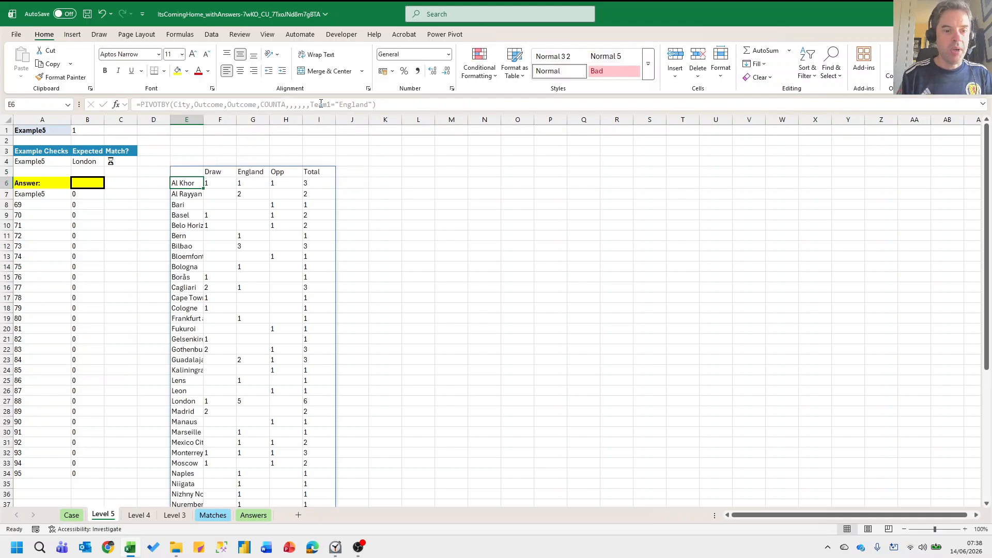
# Examine the pivot's Draw, England, Opp and Total columns and reread the Level 5 sorting rules on the Case sheet.
pyautogui.press('Right')
pyautogui.press('Up')
pyautogui.press('Right')
pyautogui.press('Right')
pyautogui.press('Right')
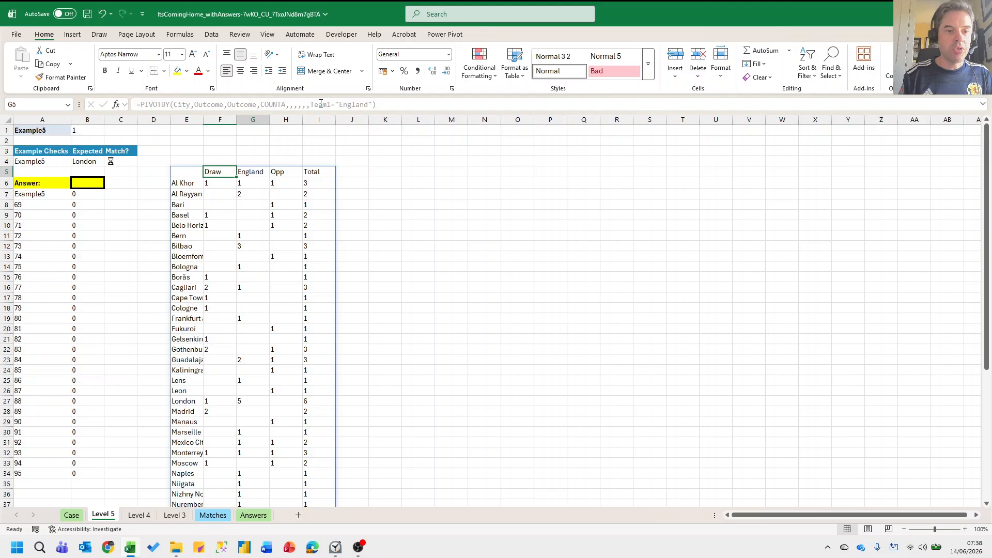
pyautogui.press('Left')
pyautogui.press('Left')
pyautogui.press('Right')
pyautogui.press('Right')
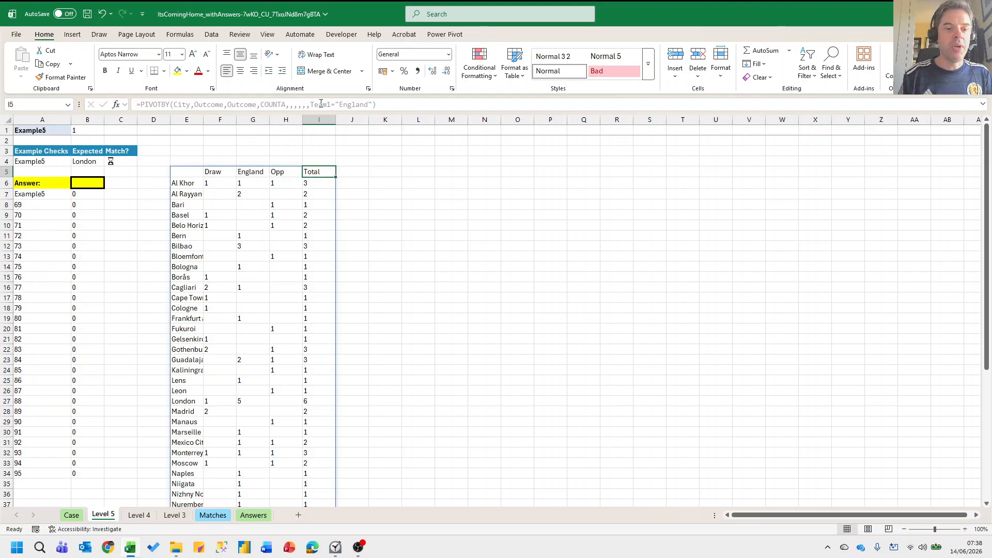
pyautogui.press('Down')
pyautogui.press('Right')
pyautogui.press('Right')
pyautogui.hotkey('ctrl', 'pageup')
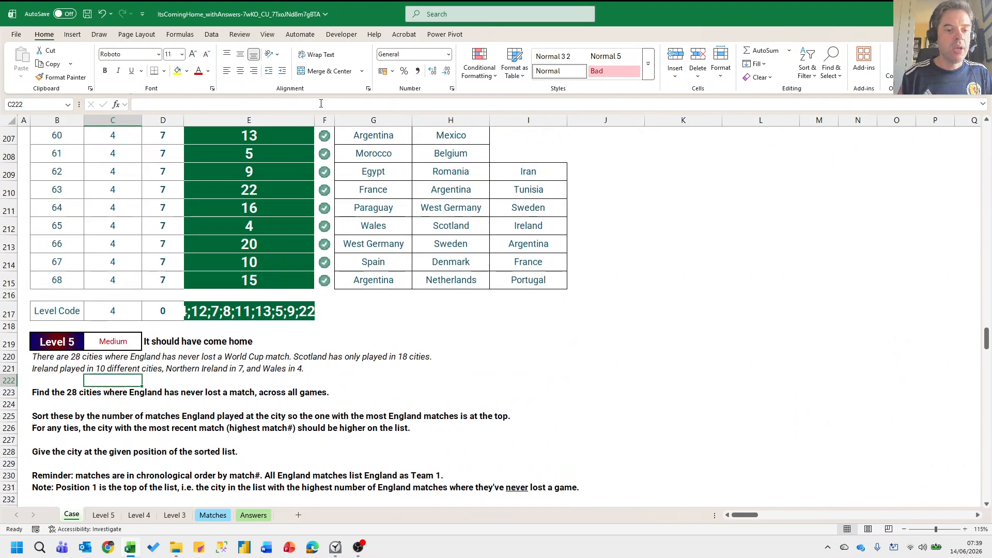
pyautogui.hotkey('ctrl', 'pagedown')
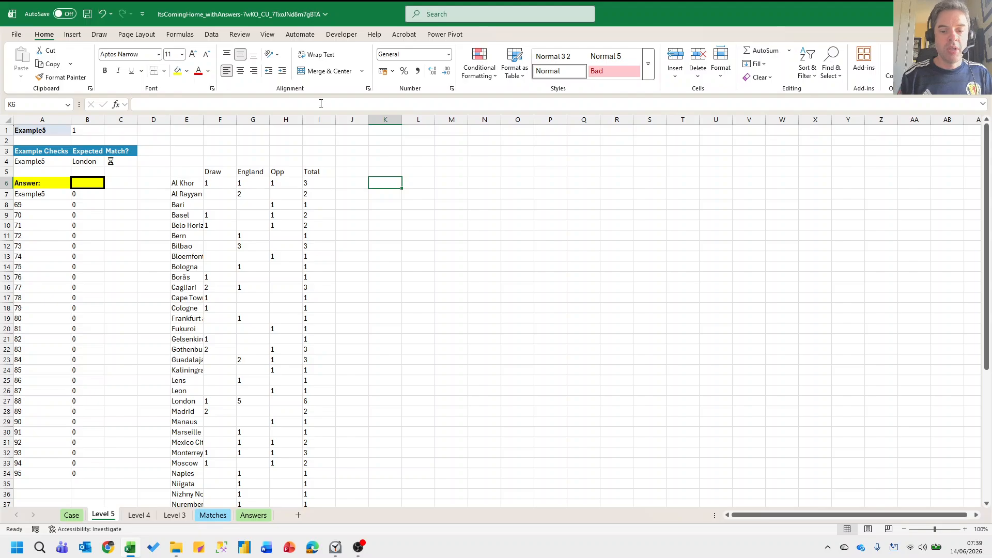
# Enter =FILTER(E6:E54,H6:H54="") in K6 to list the cities with no opponent wins.
pyautogui.write('=filter(')
pyautogui.press('Left')
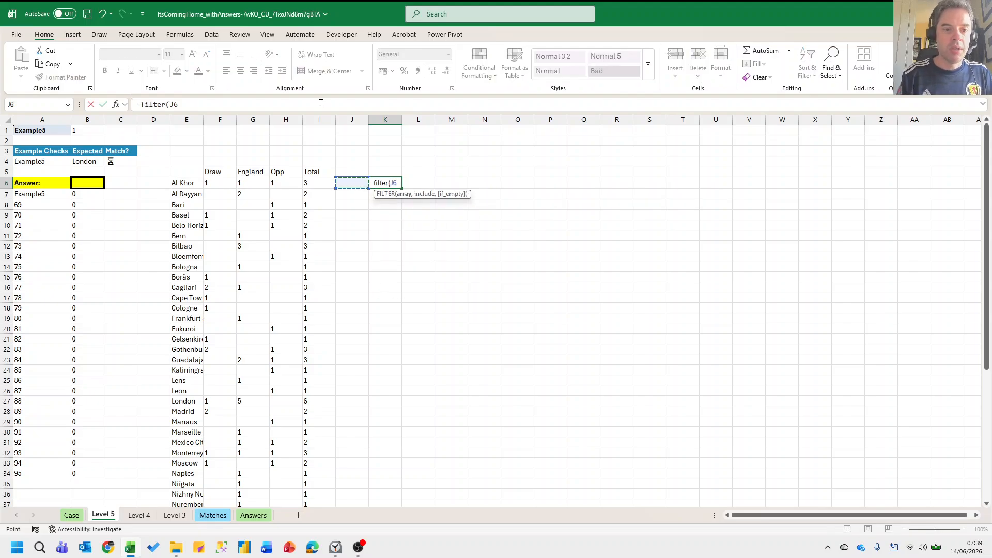
pyautogui.press('Left')
pyautogui.press('Left')
pyautogui.press('Left')
pyautogui.press('Left')
pyautogui.press('Left')
pyautogui.press('Left')
pyautogui.press('Right')
pyautogui.hotkey('ctrl', 'shift', 'Down')
pyautogui.write(',')
pyautogui.press('Left')
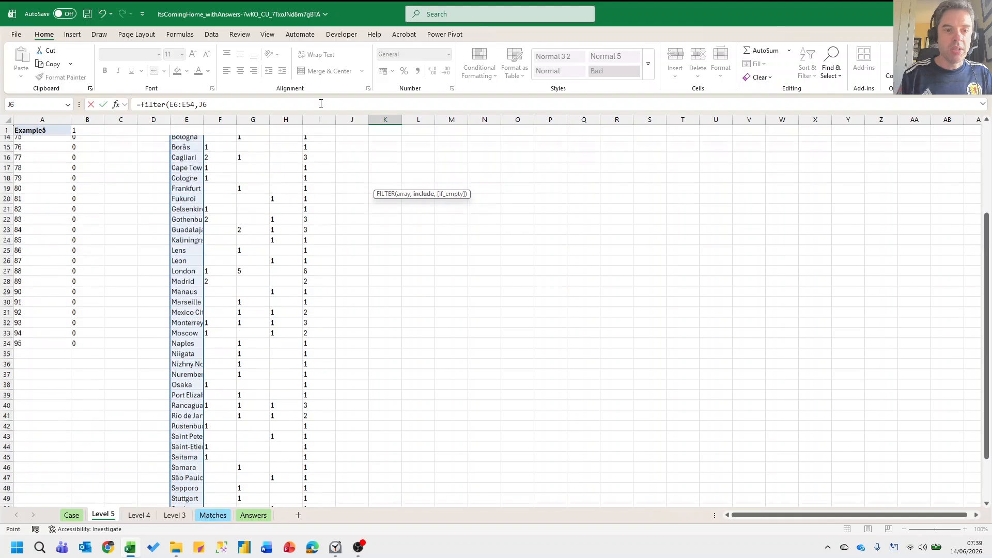
pyautogui.press('Left')
pyautogui.press('Left')
pyautogui.press('Left')
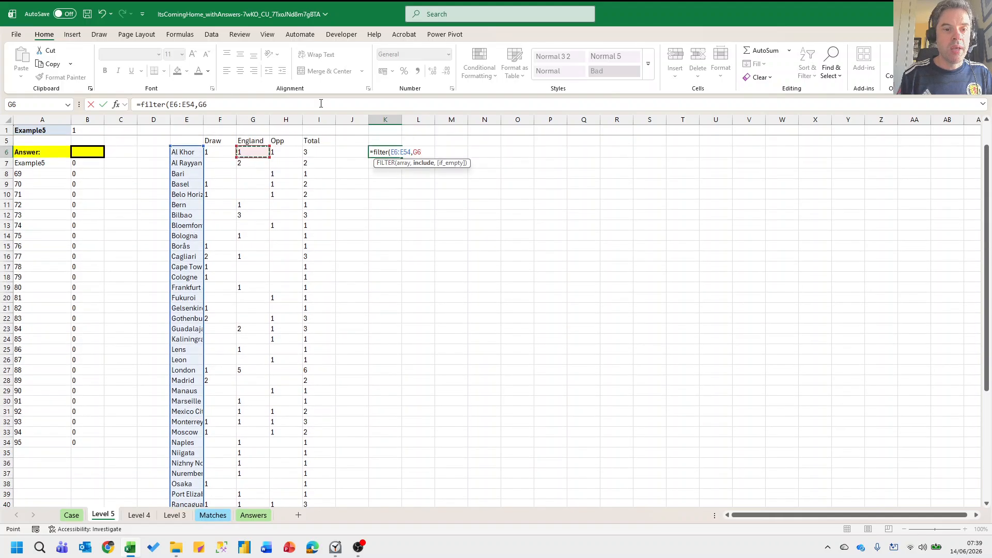
pyautogui.press('Right')
pyautogui.hotkey('ctrl', 'shift', 'Down')
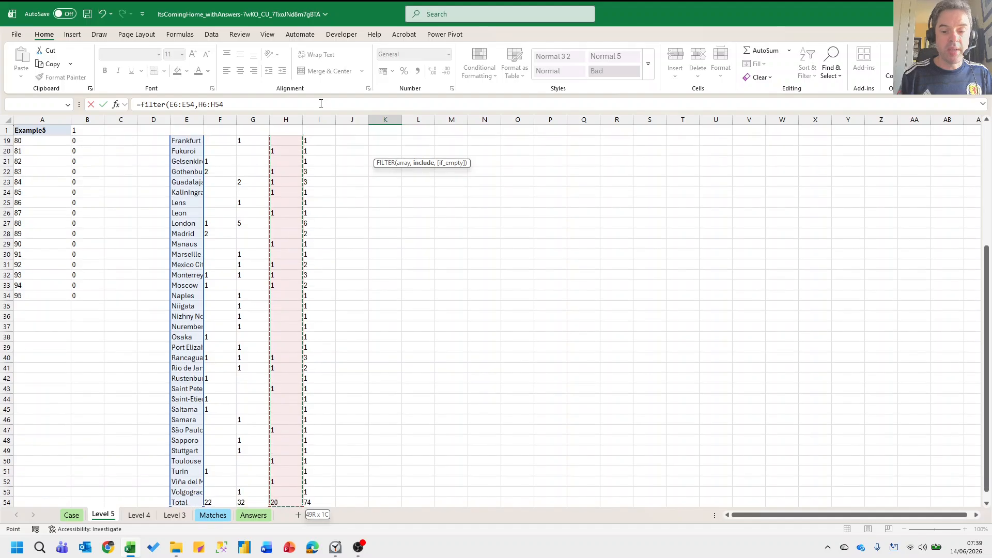
pyautogui.write('=""')
pyautogui.press('Return')
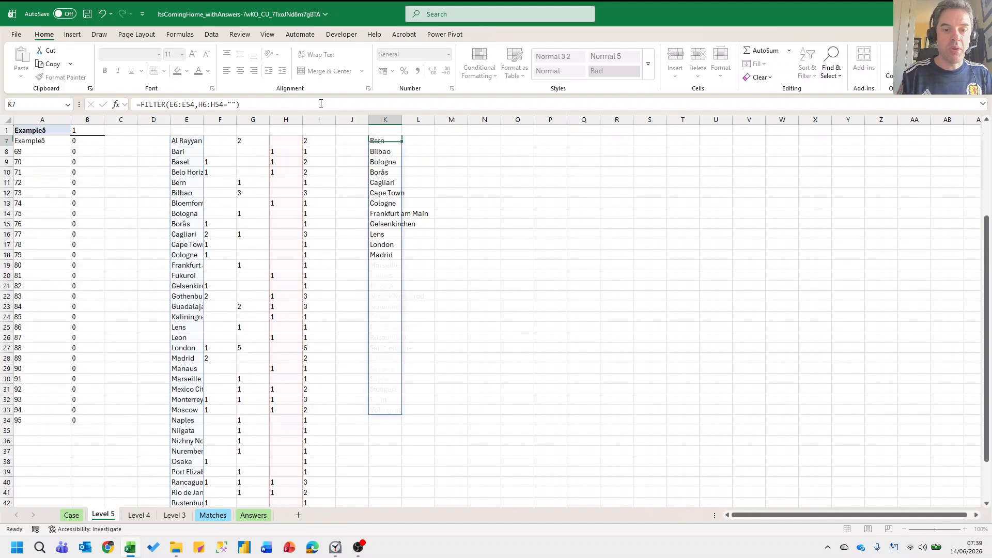
# Count the cities in the filtered list from K6 down and widen column K to fit the longest name.
pyautogui.press('Up')
pyautogui.hotkey('ctrl', 'shift', 'Down')
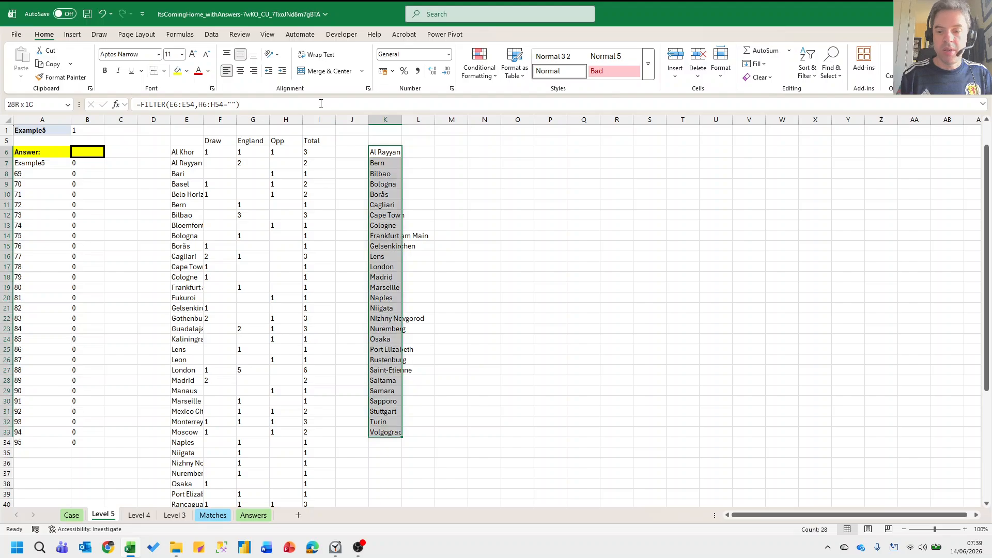
pyautogui.press('Up')
pyautogui.press('Down')
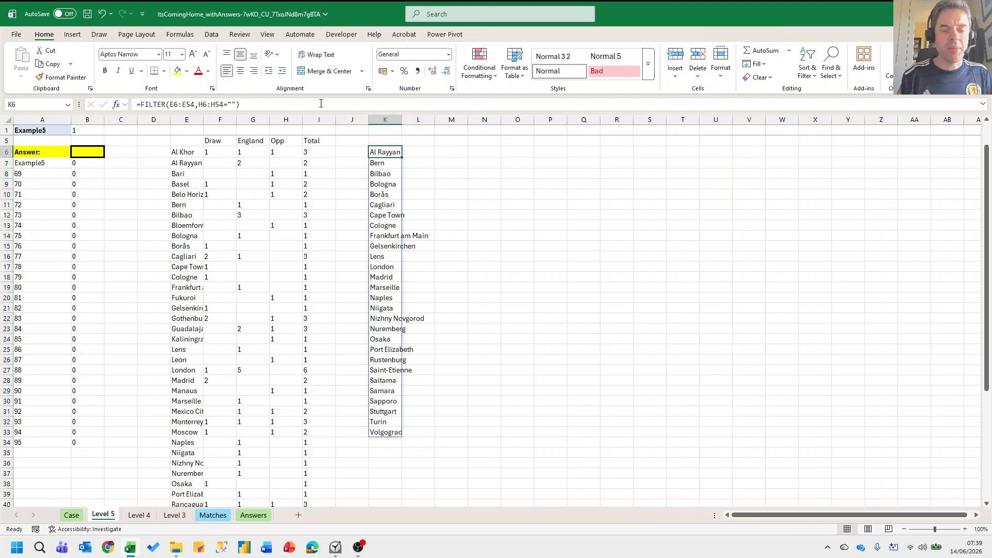
pyautogui.press('Left')
pyautogui.press('Left')
pyautogui.press('Right')
pyautogui.press('Right')
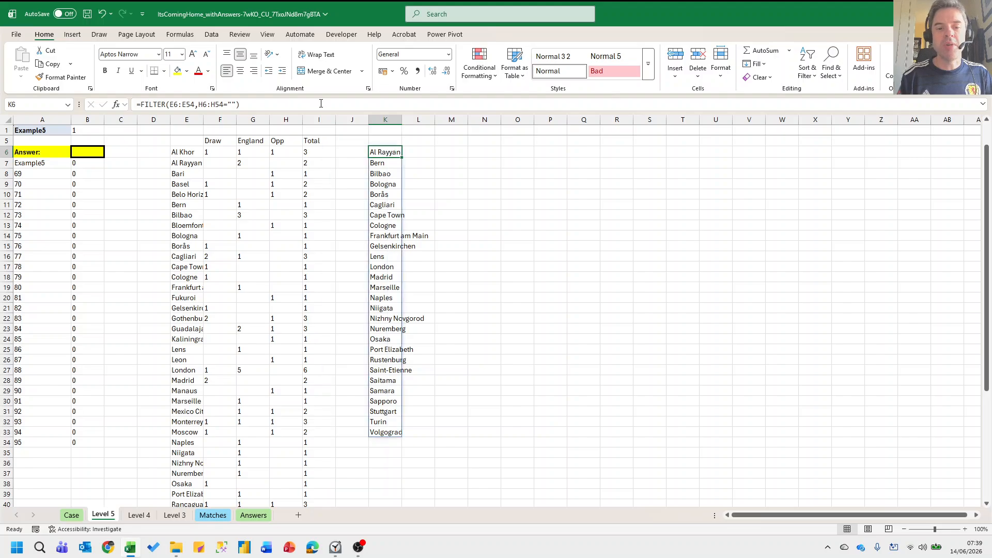
pyautogui.doubleClick(401, 119)
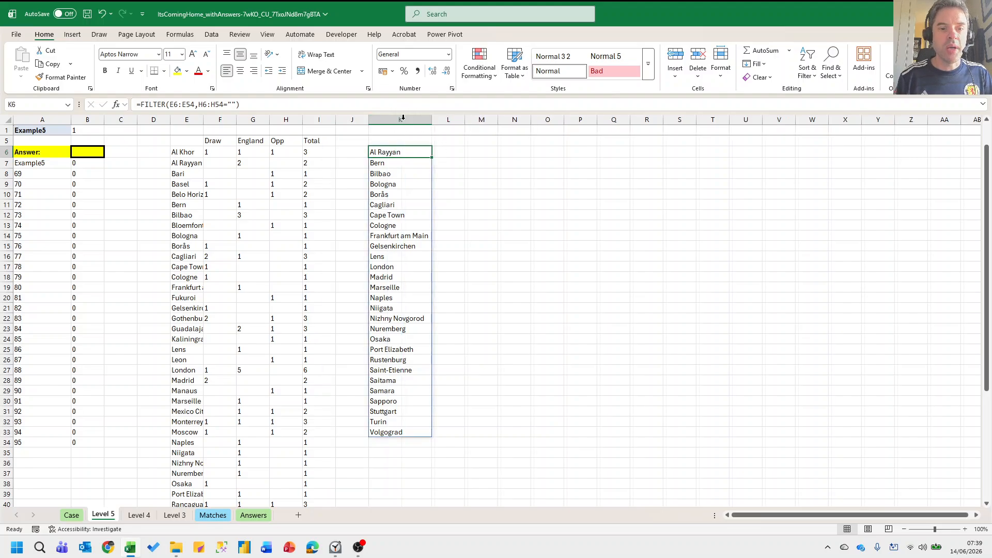
# Enter =XLOOKUP(K6#,E6:E54,I6:I54) in L6 to return the total number of England matches for each filtered city.
pyautogui.click(450, 152)
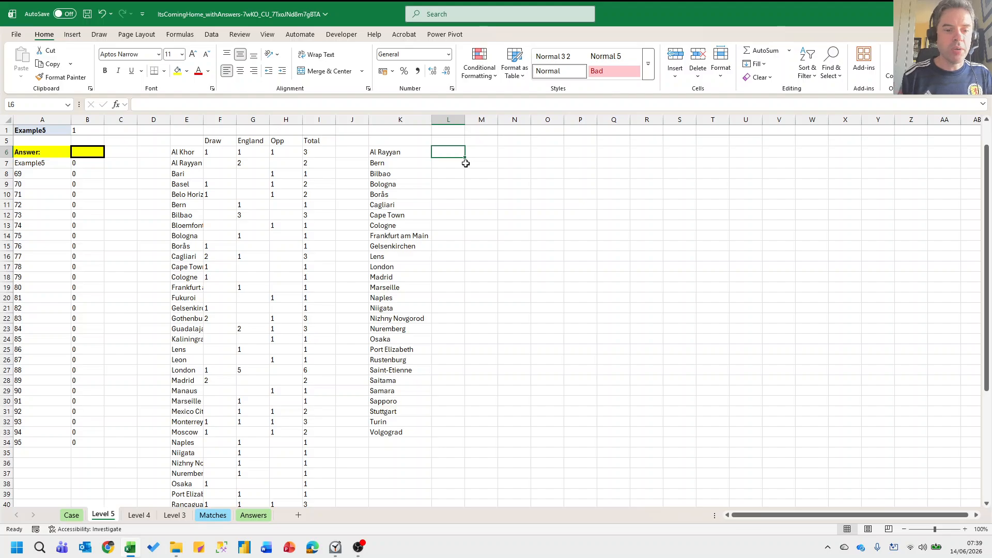
pyautogui.write('=')
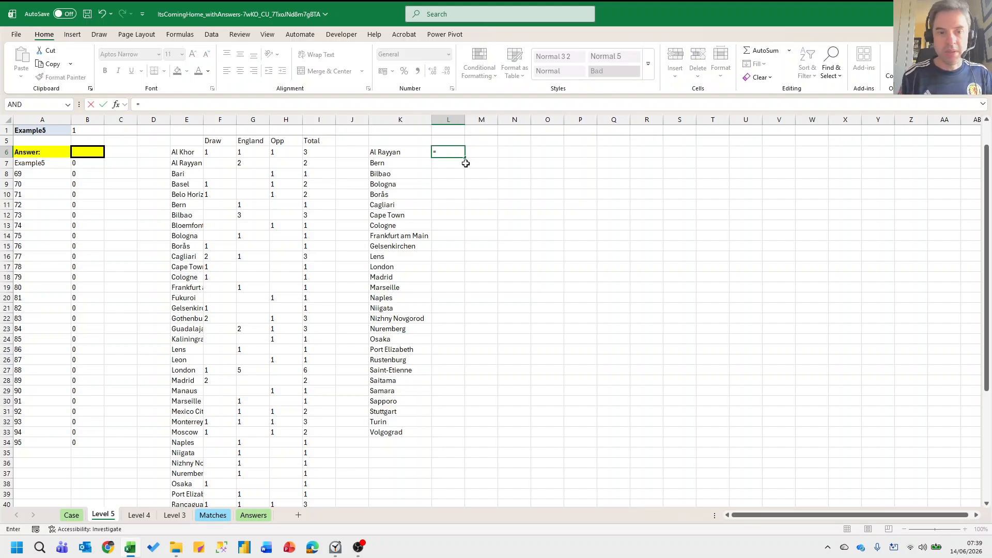
pyautogui.write('xlookup(')
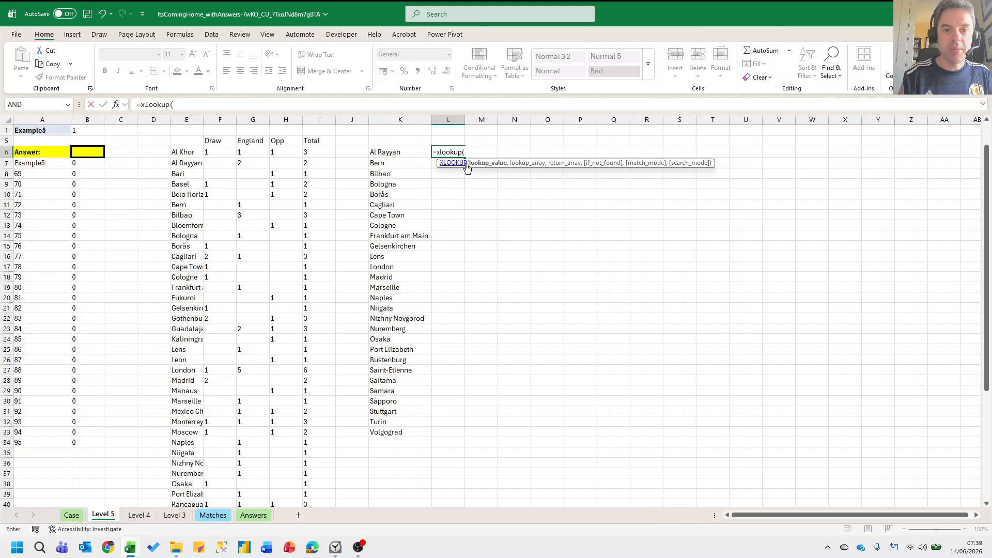
pyautogui.press('Left')
pyautogui.write('#')
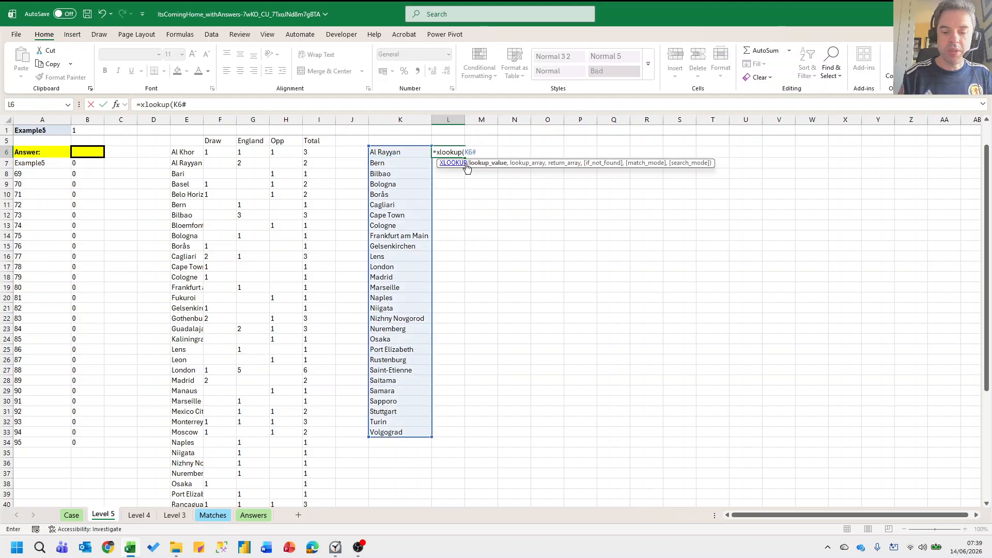
pyautogui.write(',')
pyautogui.press('Left')
pyautogui.press('Left')
pyautogui.press('Left')
pyautogui.press('Left')
pyautogui.press('Left')
pyautogui.press('Left')
pyautogui.press('Left')
pyautogui.hotkey('ctrl', 'shift', 'Down')
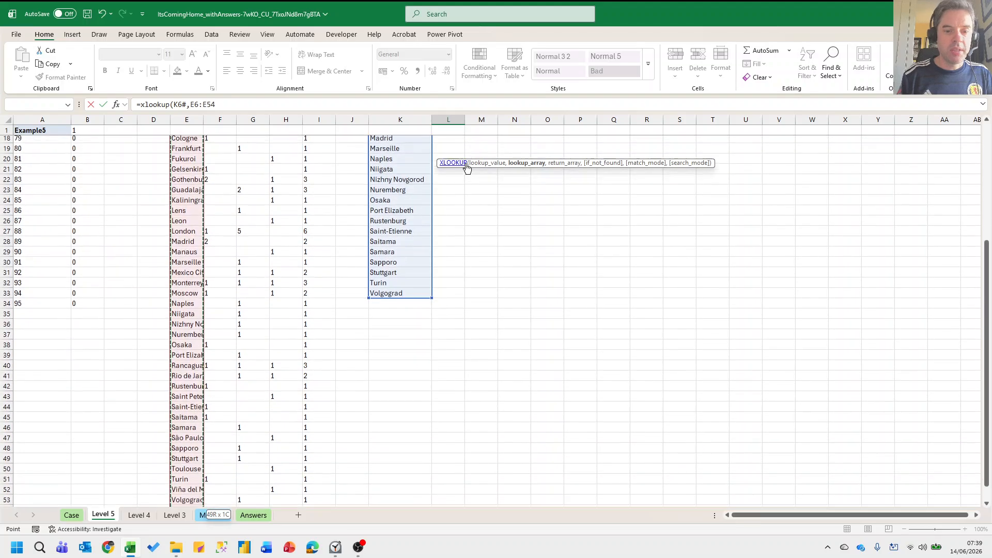
pyautogui.write(',')
pyautogui.press('Left')
pyautogui.press('Left')
pyautogui.press('Left')
pyautogui.hotkey('ctrl', 'shift', 'Down')
pyautogui.hotkey('ctrl', 'shift', 'Down')
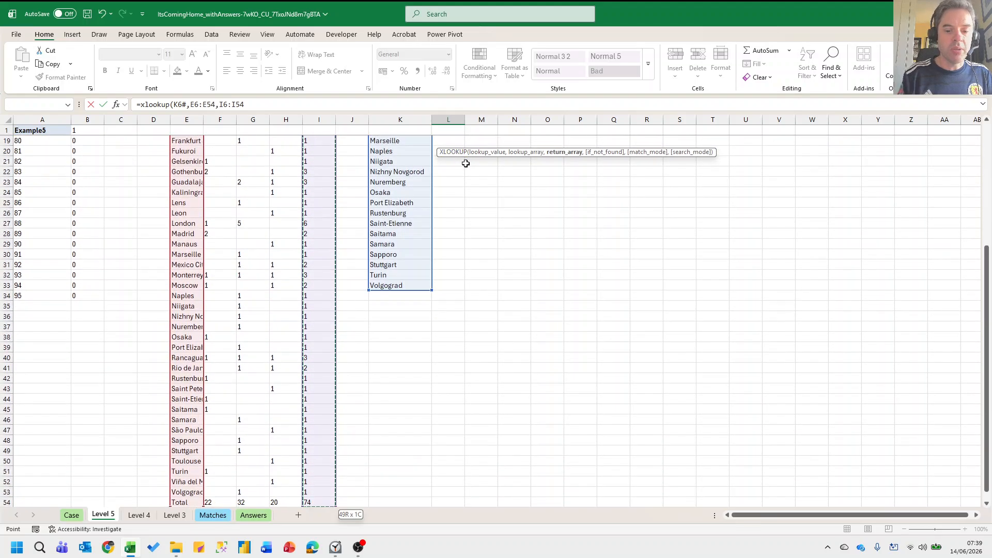
pyautogui.hotkey('ctrl', 'Return')
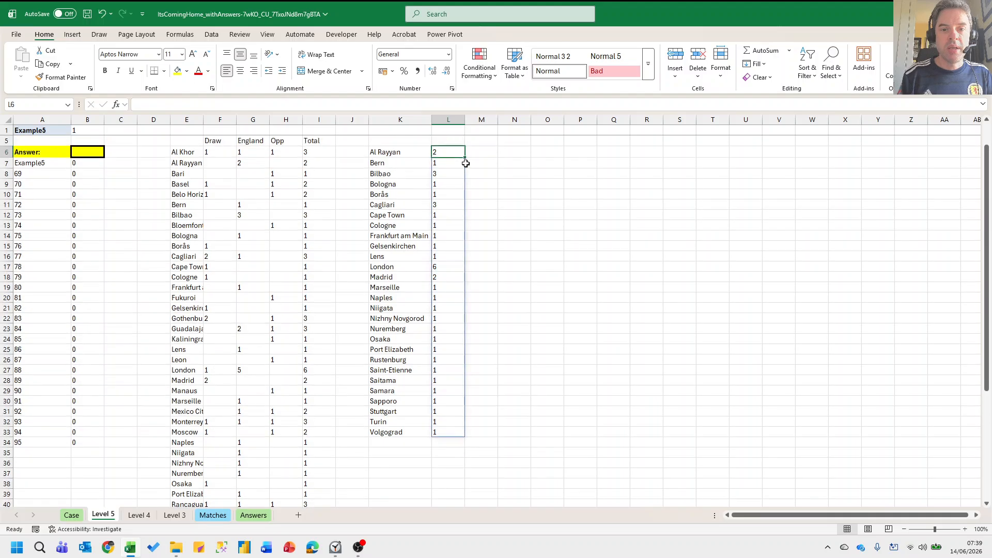
# Enter =XLOOKUP(K6#,City,Match,,,-1) in M6 to return each filtered city's most recent match number.
pyautogui.press('Right')
pyautogui.write('=')
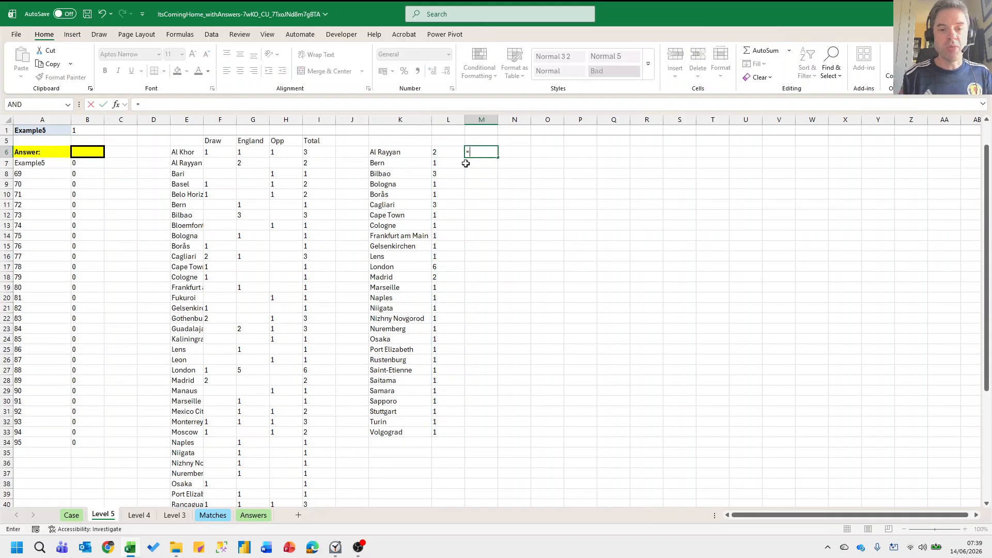
pyautogui.write('xlookup(')
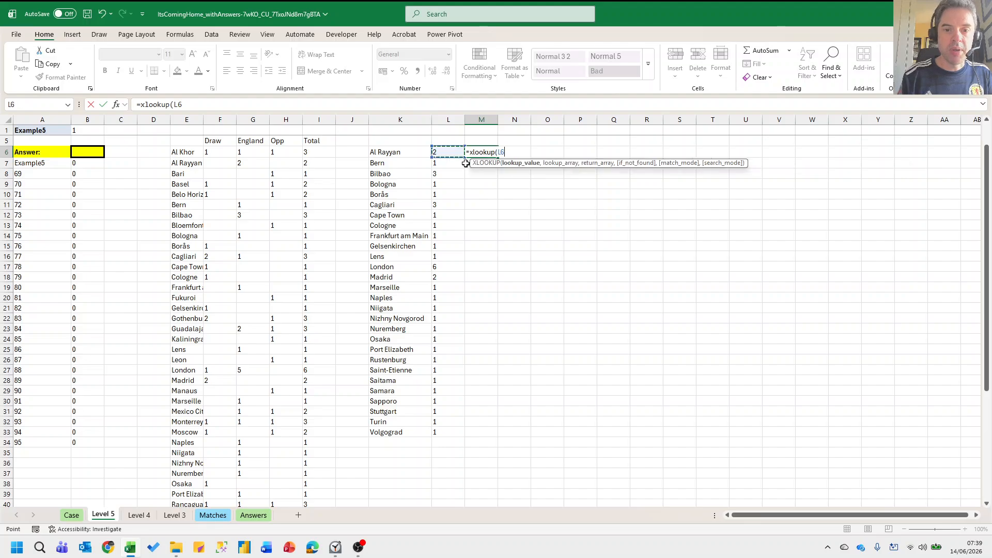
pyautogui.press('Left')
pyautogui.press('Left')
pyautogui.write('#,')
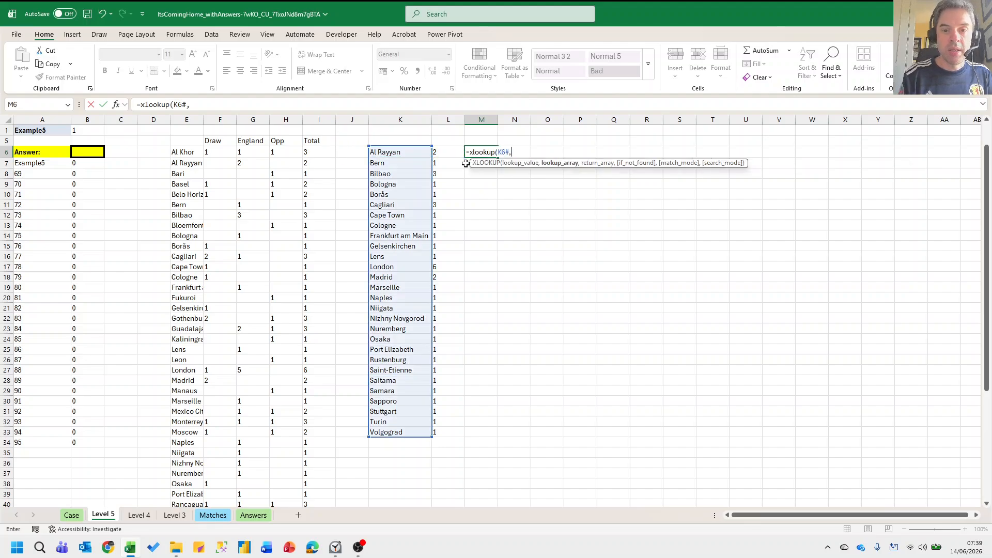
pyautogui.write('city,m')
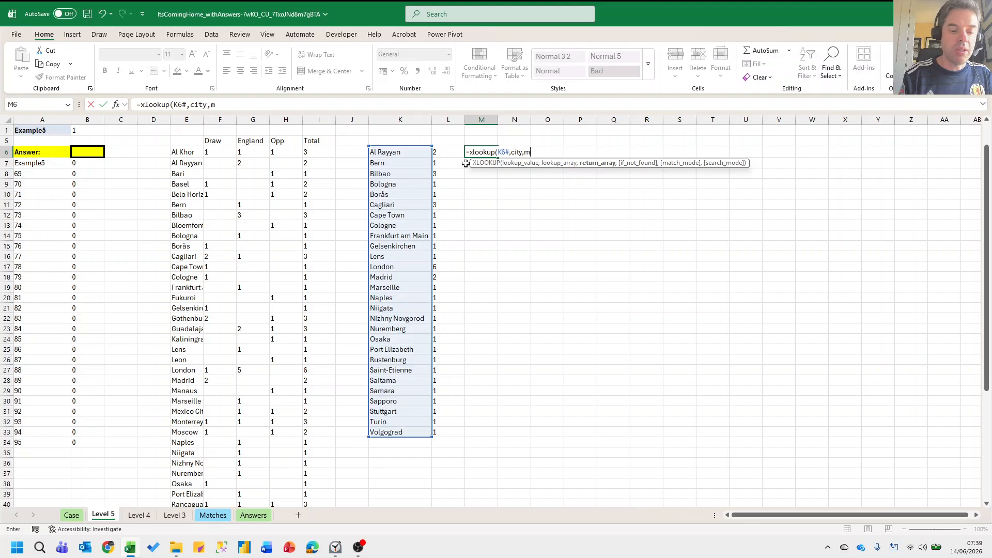
pyautogui.write('atch')
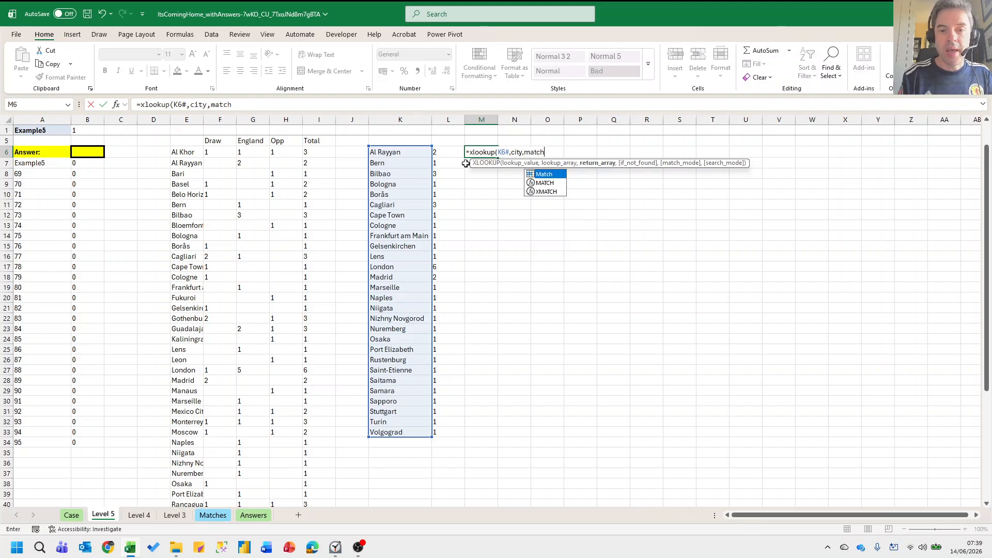
pyautogui.write(',,,')
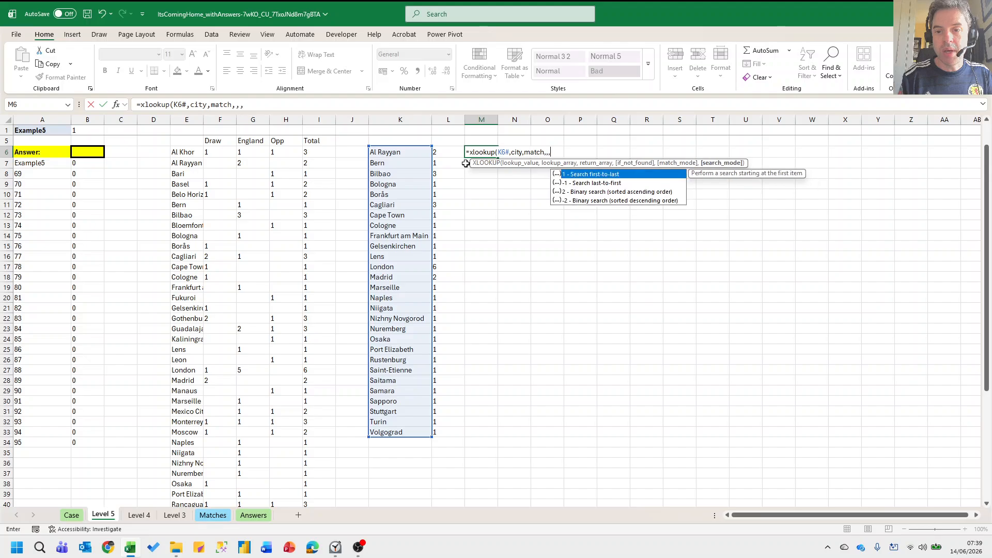
pyautogui.write('-1')
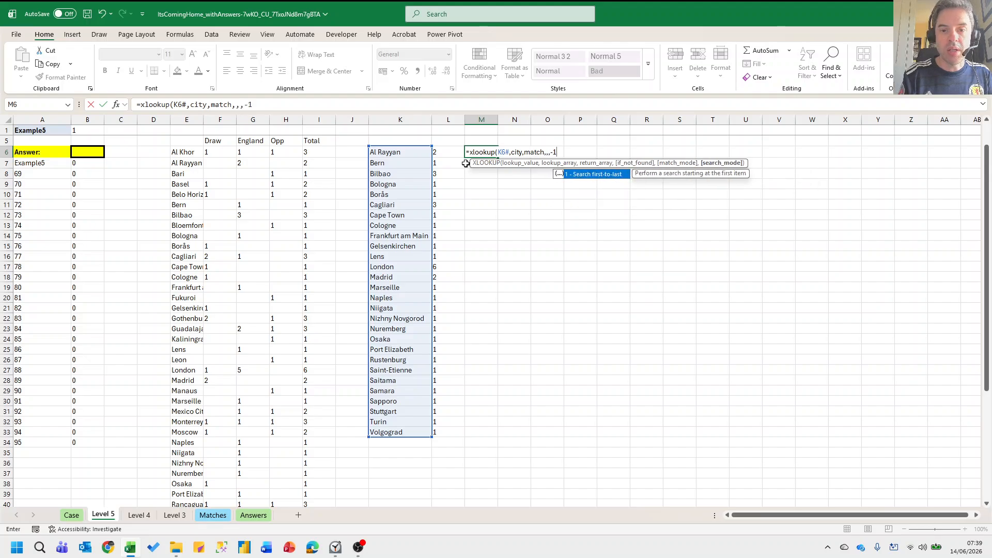
pyautogui.press('Return')
pyautogui.press('Up')
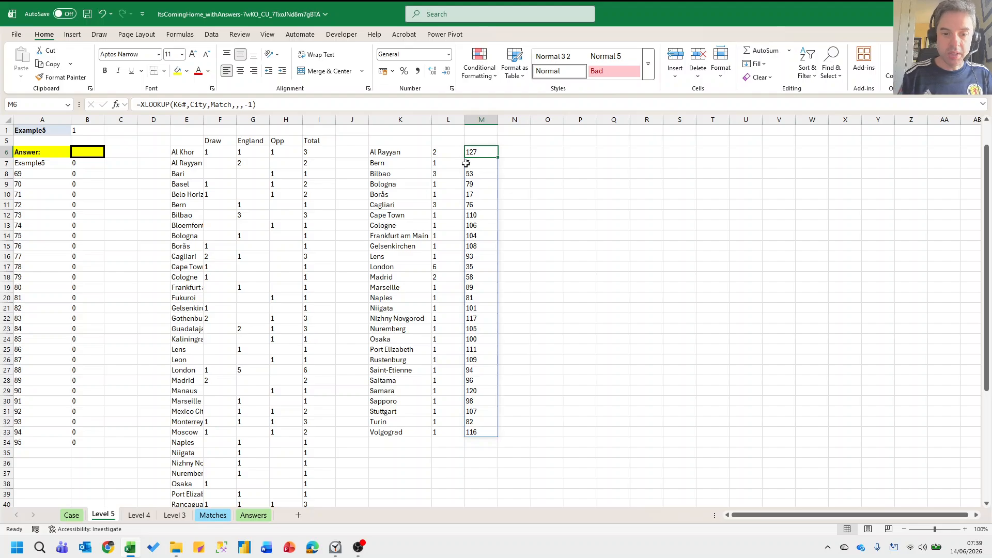
# Enter =SORTBY(K6#,L6#,-1,M6#,-1) in O6 to sort the cities descending by match total and latest match.
pyautogui.press('Right')
pyautogui.press('Right')
pyautogui.write('=sor')
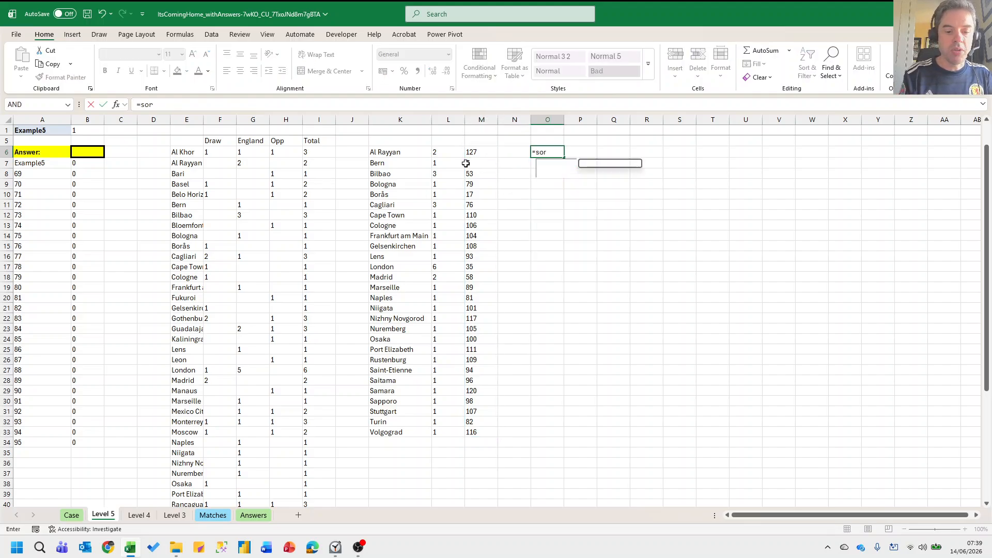
pyautogui.write('tby(')
pyautogui.press('Left')
pyautogui.press('Left')
pyautogui.press('Left')
pyautogui.press('Left')
pyautogui.write('#')
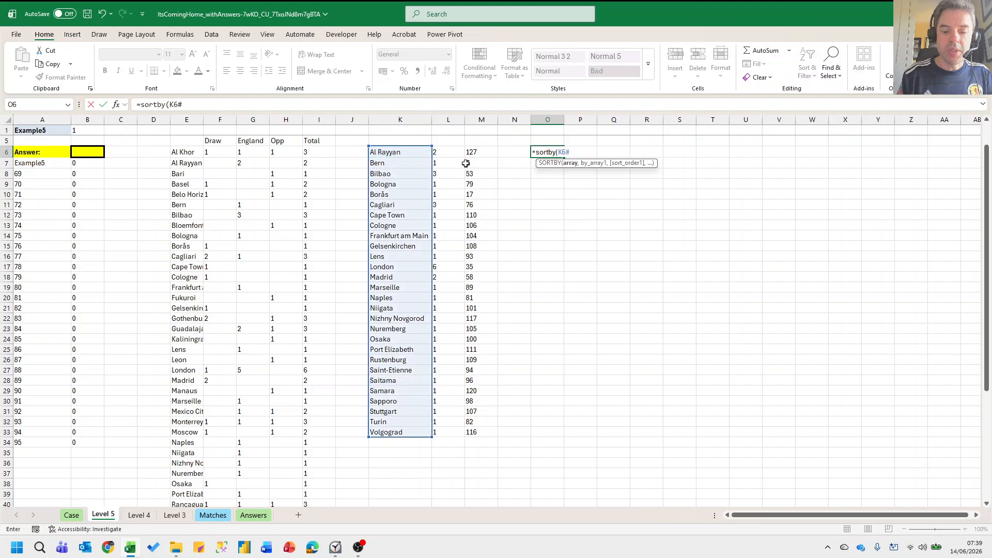
pyautogui.write(',')
pyautogui.press('Left')
pyautogui.press('Left')
pyautogui.press('Left')
pyautogui.write('#,')
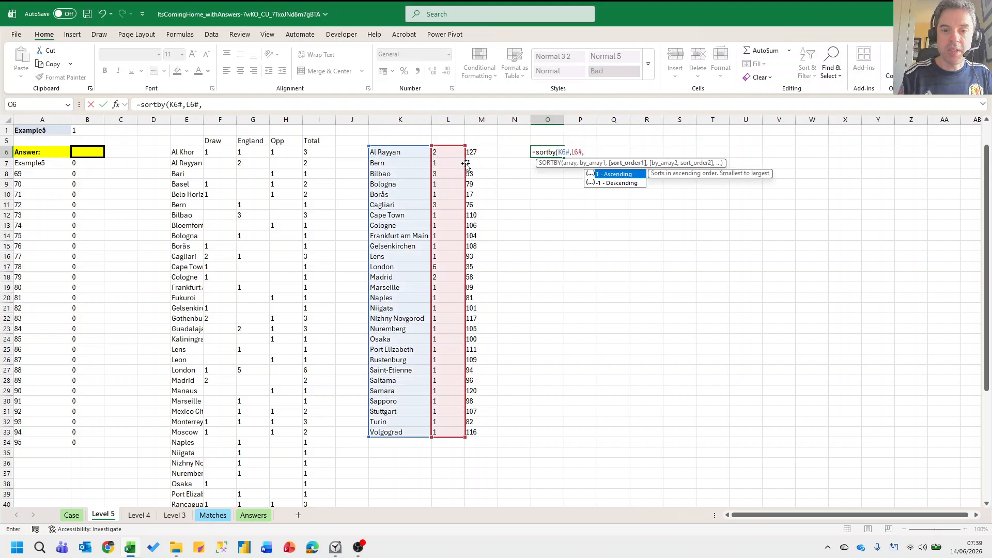
pyautogui.write('-1,')
pyautogui.press('Left')
pyautogui.press('Left')
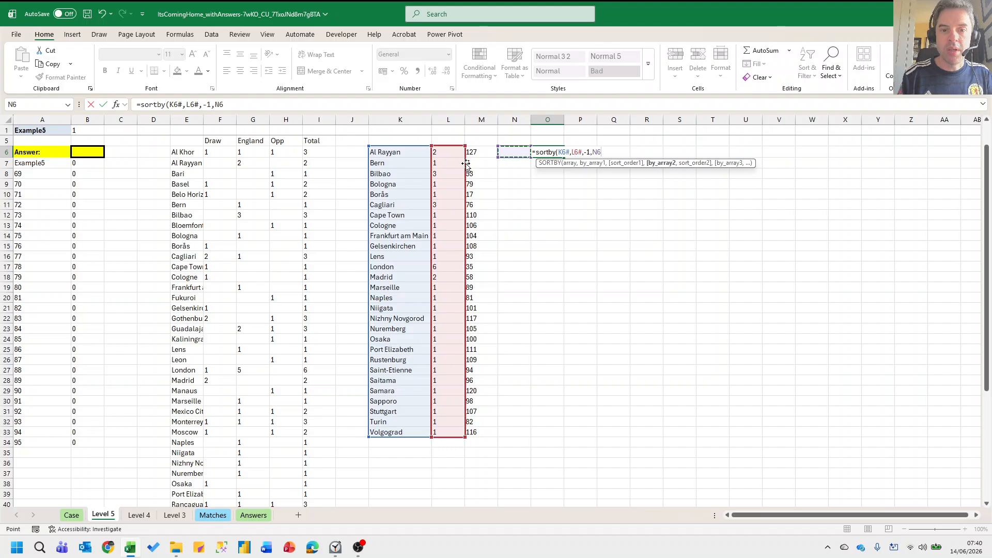
pyautogui.write('#,-1')
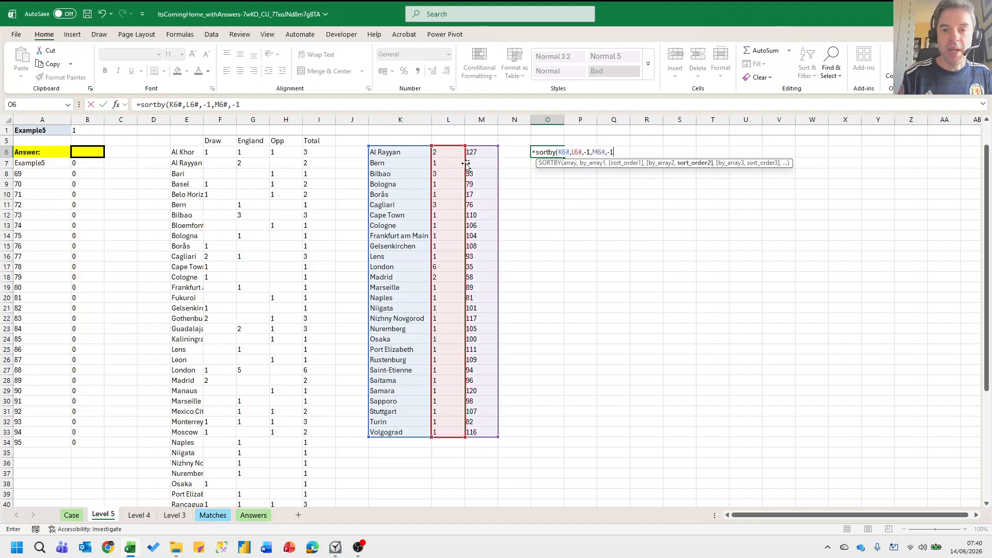
pyautogui.write(')')
pyautogui.press('Return')
# Enter =INDEX(O6#,B1) in the yellow answer cell B6 to return the city at the given position.
pyautogui.press('Left')
pyautogui.press('Left')
pyautogui.press('Left')
pyautogui.press('Left')
pyautogui.press('Left')
pyautogui.press('Left')
pyautogui.press('Left')
pyautogui.press('Left')
pyautogui.press('Left')
pyautogui.press('Left')
pyautogui.press('Left')
pyautogui.press('Left')
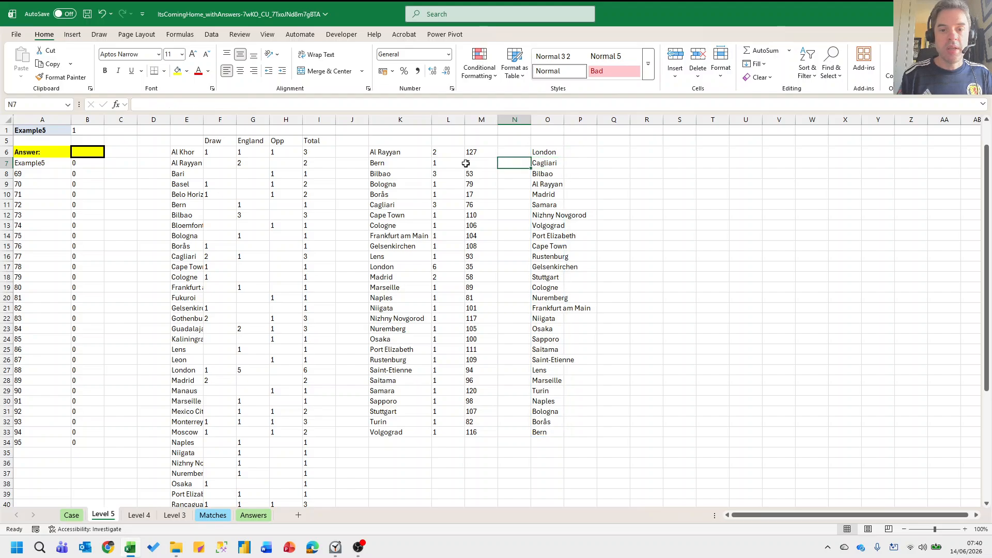
pyautogui.press('Left')
pyautogui.press('Up')
pyautogui.write('=')
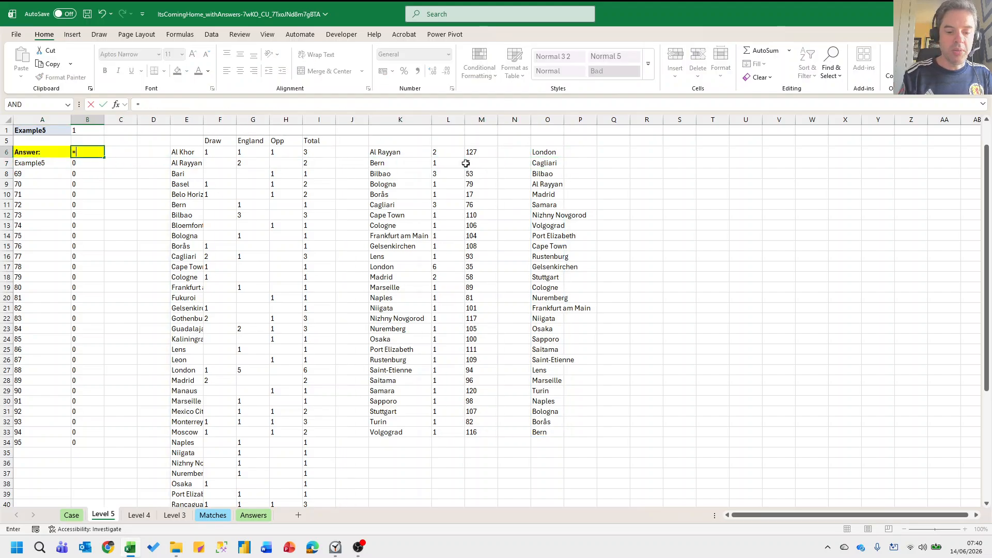
pyautogui.write('index(')
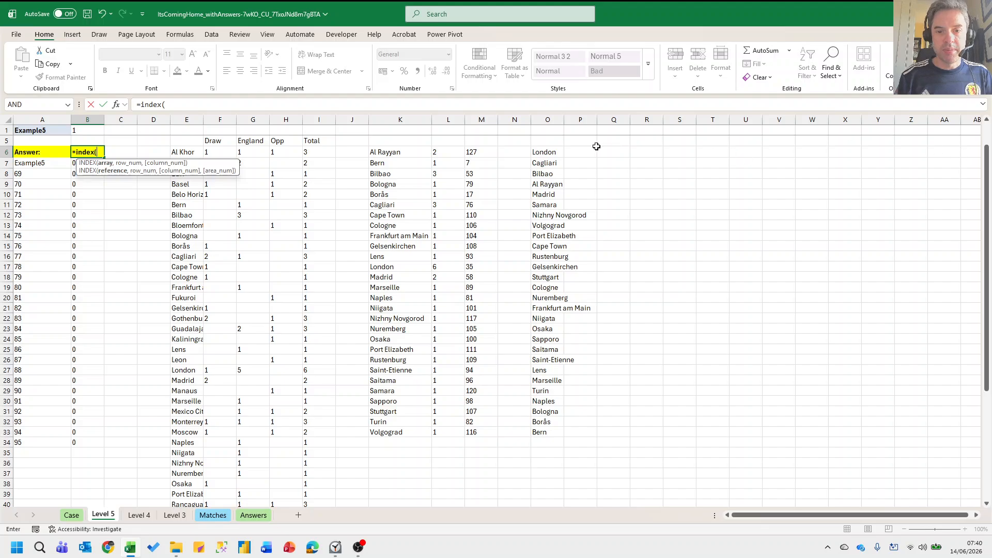
pyautogui.click(546, 151)
pyautogui.write(',')
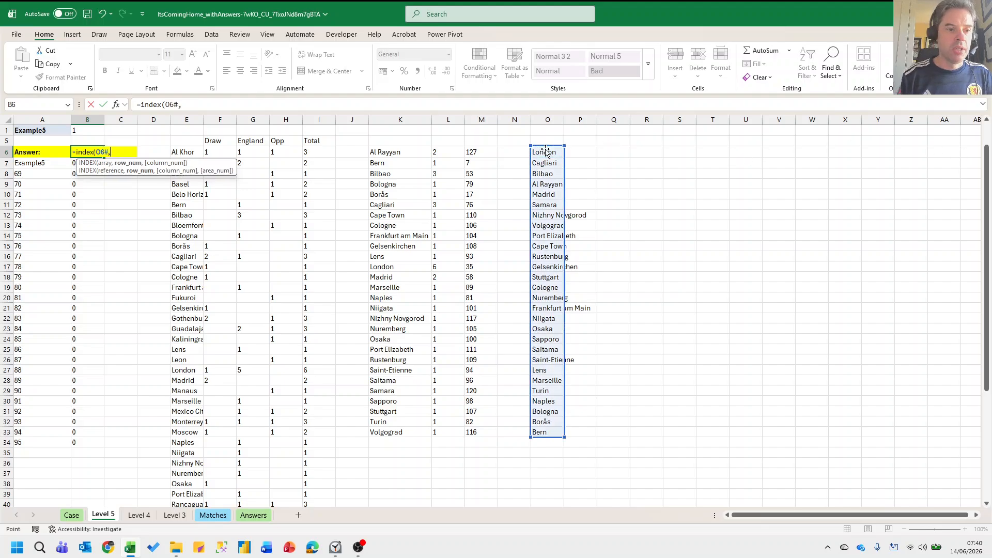
pyautogui.press('Up')
pyautogui.press('Up')
pyautogui.press('Up')
pyautogui.press('Up')
pyautogui.press('Up')
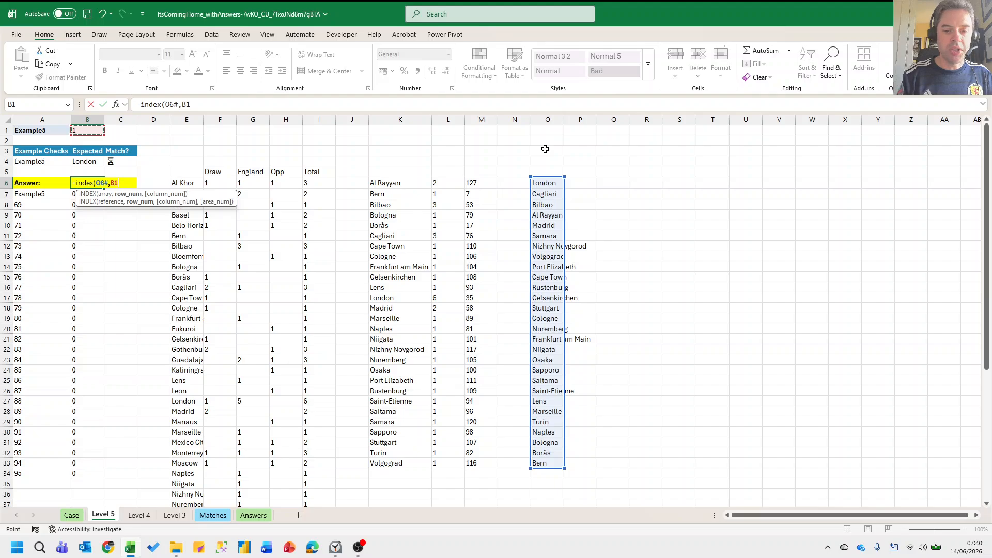
pyautogui.press('Return')
# Check the Level 5 answers on the Case sheet and read the Level 6 penalty shootout rules.
pyautogui.hotkey('ctrl', 'pageup')
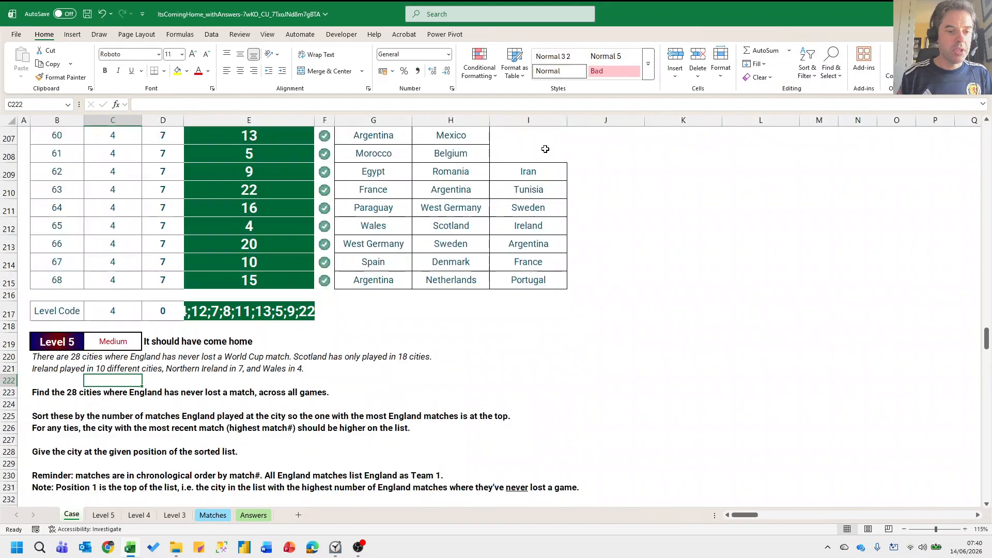
pyautogui.press('pagedown')
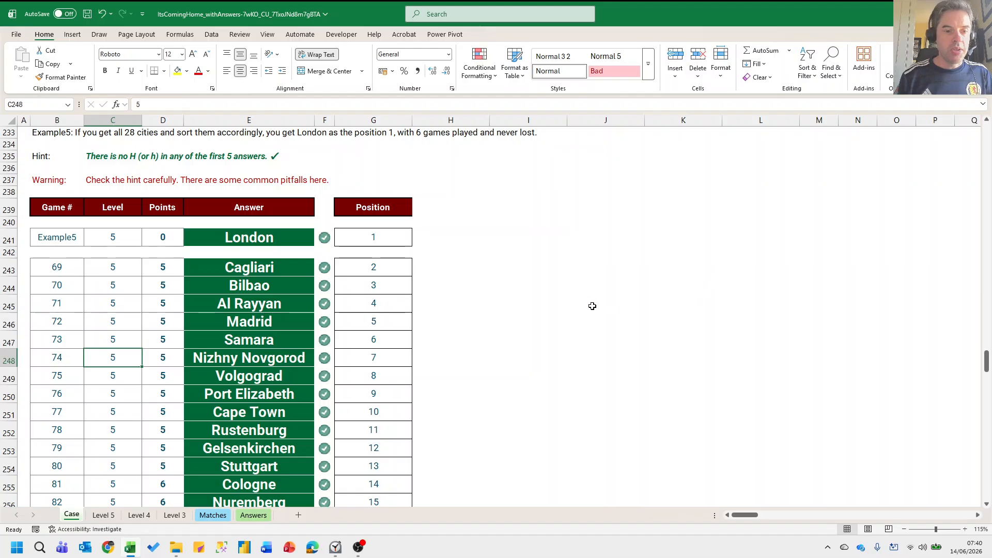
pyautogui.scroll(-6, 236, 304)
pyautogui.scroll(-5, 237, 303)
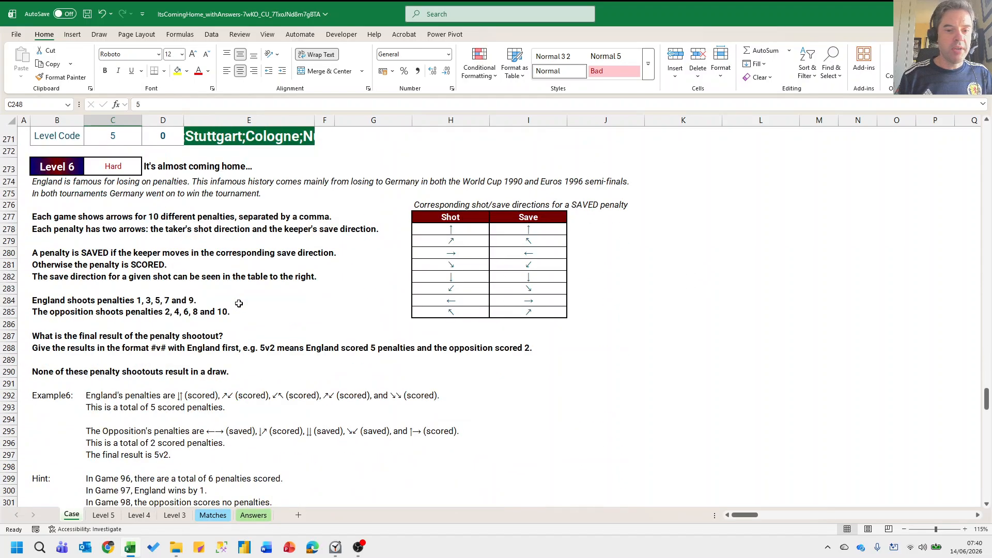
pyautogui.scroll(2, 237, 304)
pyautogui.scroll(-1, 310, 289)
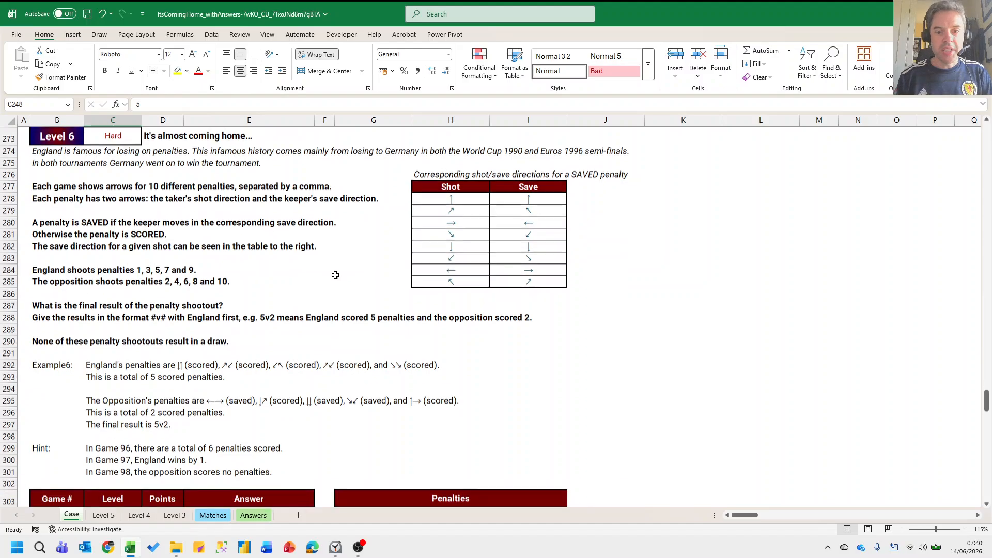
# Enter =H278:H285&I278:I285 in J278, beside the Level 6 table, to join each shot and save arrow pair.
pyautogui.click(586, 196)
pyautogui.scroll(2, 594, 274)
pyautogui.scroll(1, 594, 274)
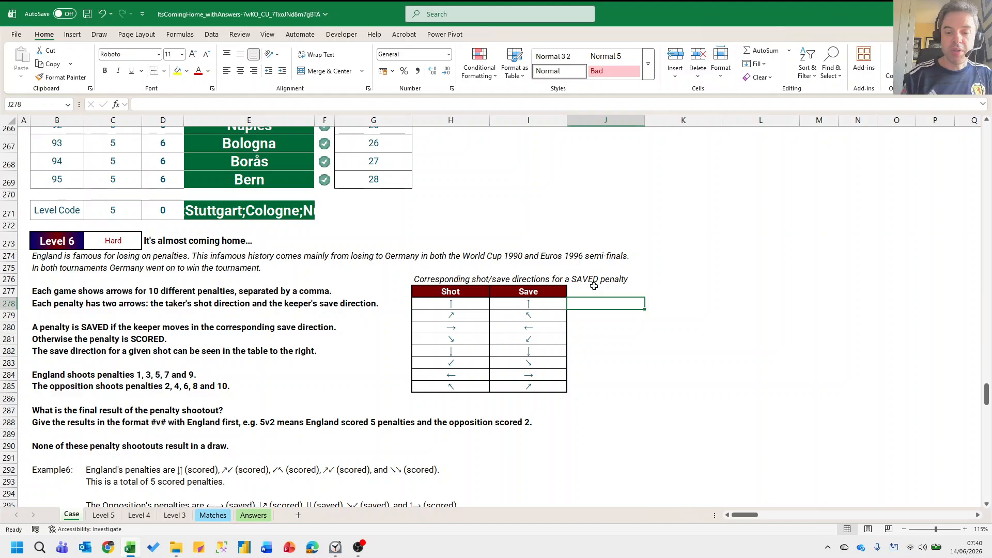
pyautogui.write('=')
pyautogui.press('Left')
pyautogui.press('Left')
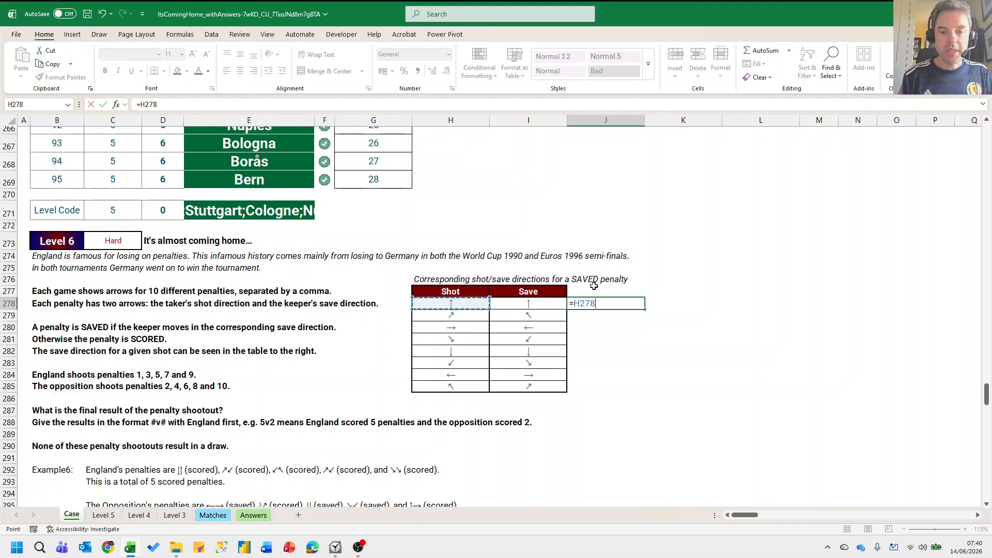
pyautogui.hotkey('shift', 'Down')
pyautogui.hotkey('shift', 'Down')
pyautogui.hotkey('shift', 'Down')
pyautogui.hotkey('shift', 'Down')
pyautogui.hotkey('shift', 'Down')
pyautogui.hotkey('shift', 'Down')
pyautogui.hotkey('shift', 'Down')
pyautogui.write('&')
pyautogui.press('Left')
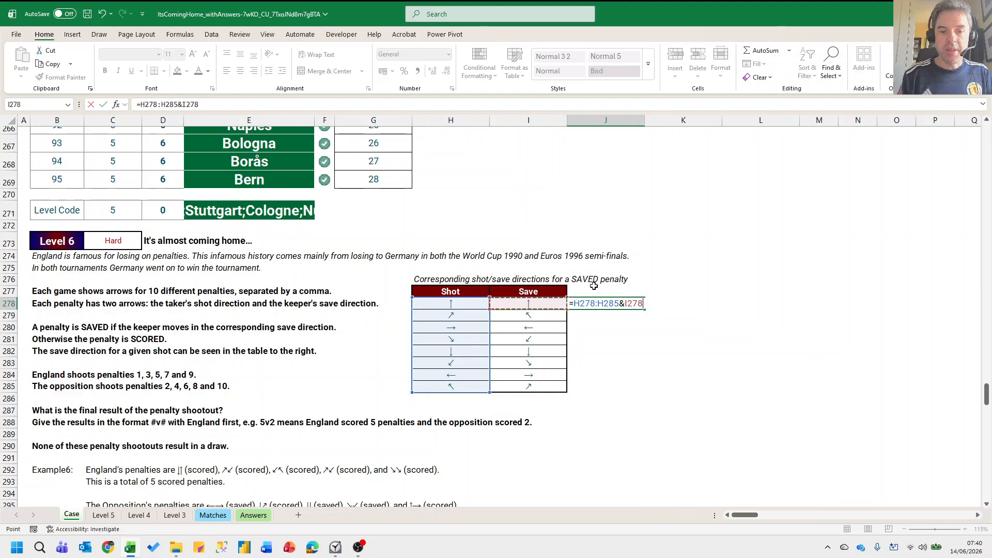
pyautogui.hotkey('shift', 'Down')
pyautogui.hotkey('shift', 'Down')
pyautogui.hotkey('shift', 'Down')
pyautogui.hotkey('shift', 'Down')
pyautogui.hotkey('shift', 'Down')
pyautogui.hotkey('shift', 'Down')
pyautogui.hotkey('shift', 'Down')
pyautogui.hotkey('ctrl', 'Return')
# Name the joined arrow pairs in J278:J285 Saves.
pyautogui.hotkey('ctrl', 'shift', 'Down')
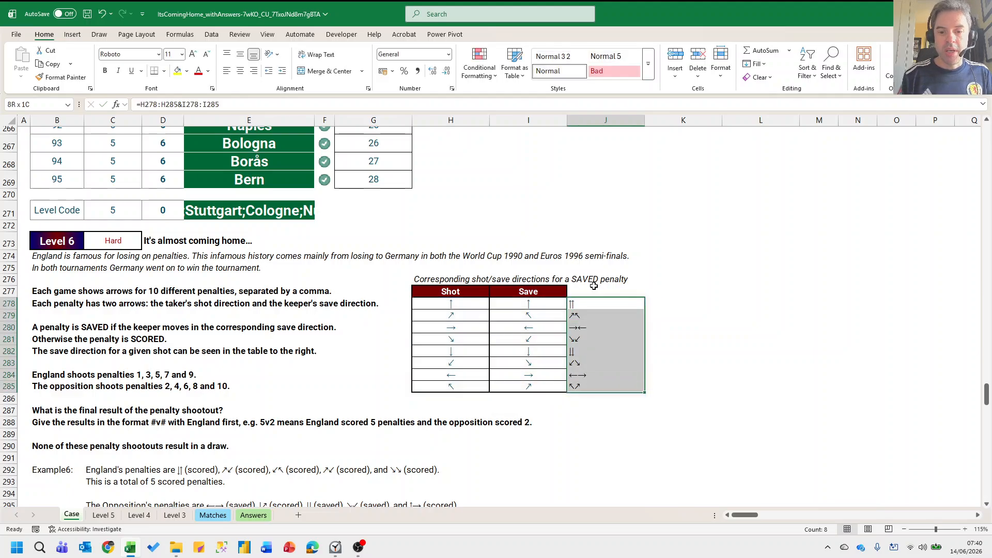
pyautogui.hotkey('alt', 'F3')
pyautogui.write('Saves')
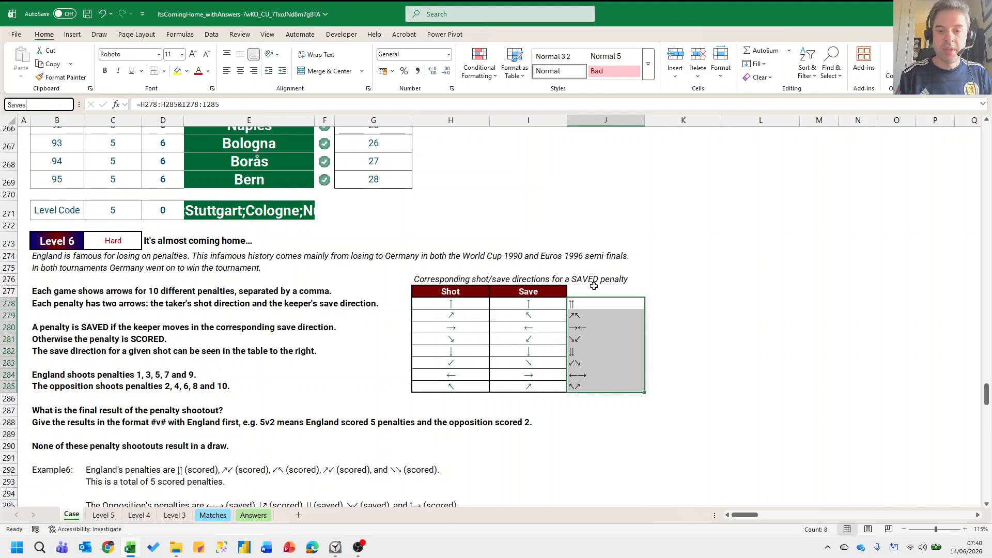
pyautogui.press('Return')
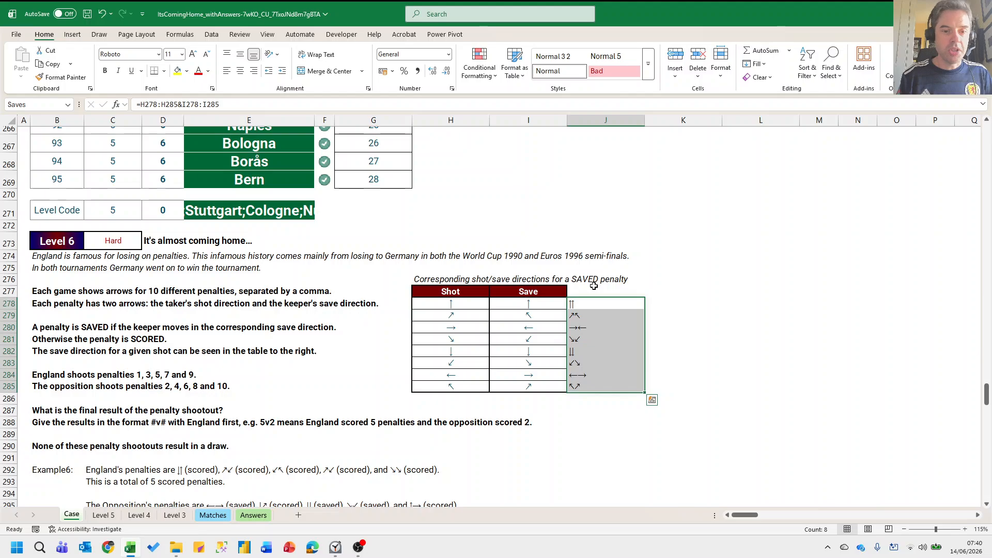
# Set up a Level 6 working sheet from the Case sheet's penalties table starting at game 96, and switch to it.
pyautogui.press('pagedown')
pyautogui.press('Left')
pyautogui.press('Left')
pyautogui.press('Left')
pyautogui.press('Left')
pyautogui.press('Left')
pyautogui.press('Left')
pyautogui.press('Left')
pyautogui.press('Left')
pyautogui.press('Down')
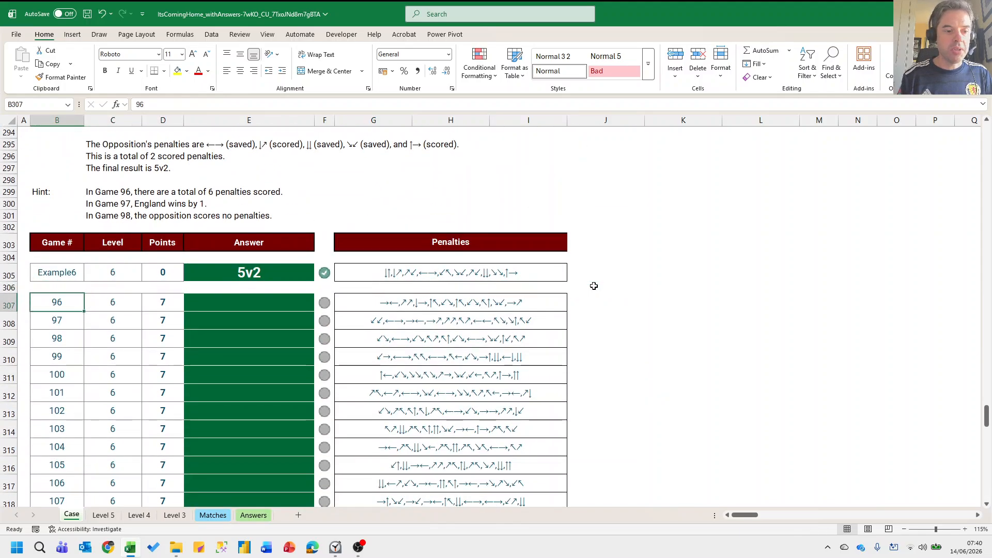
pyautogui.press('Down')
pyautogui.press('Right')
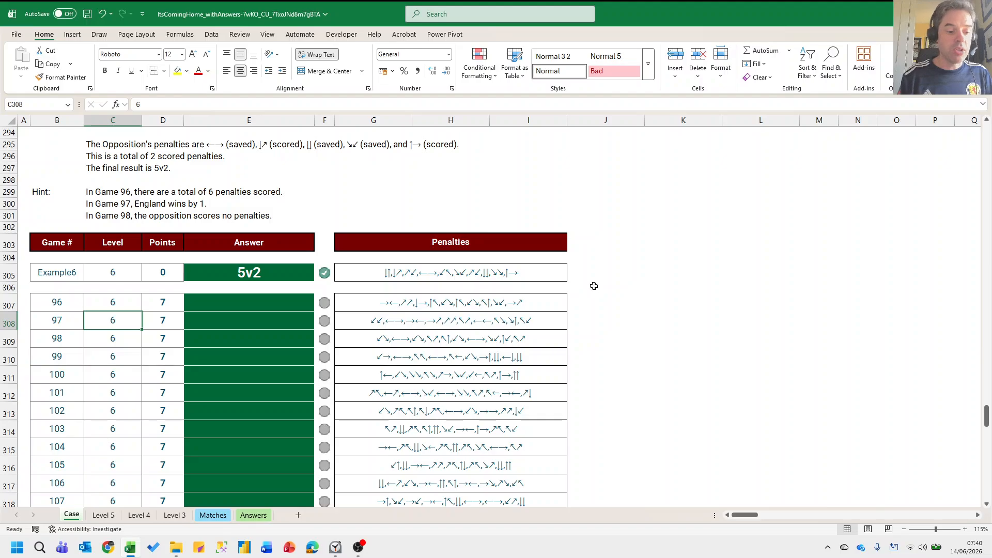
pyautogui.hotkey('ctrl', 'pagedown')
# Enter =TEXTSPLIT(B1,,",") in F4 of the Level 6 sheet to split the penalties into separate rows.
pyautogui.press('Right')
pyautogui.press('Right')
pyautogui.press('Right')
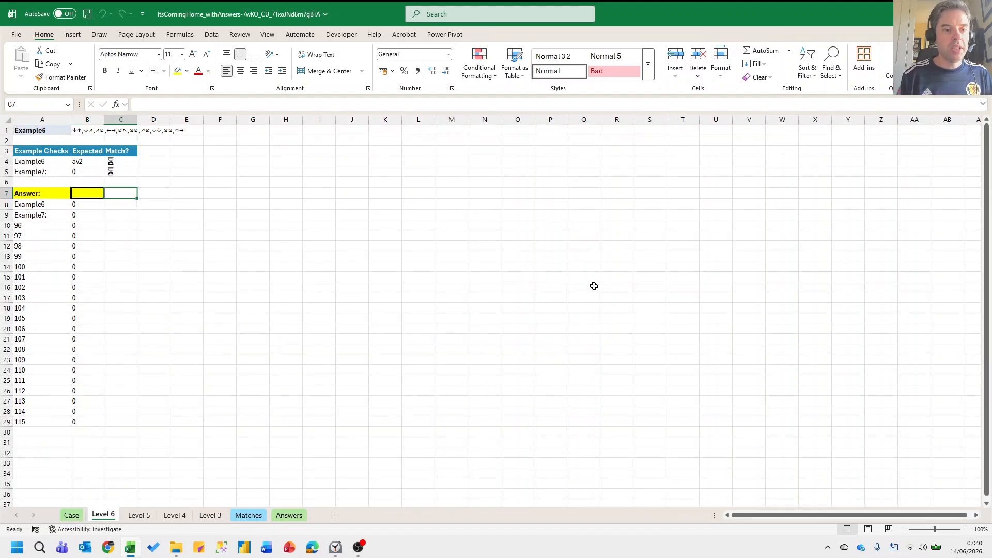
pyautogui.press('Up')
pyautogui.press('Up')
pyautogui.press('Up')
pyautogui.press('Right')
pyautogui.write('=text')
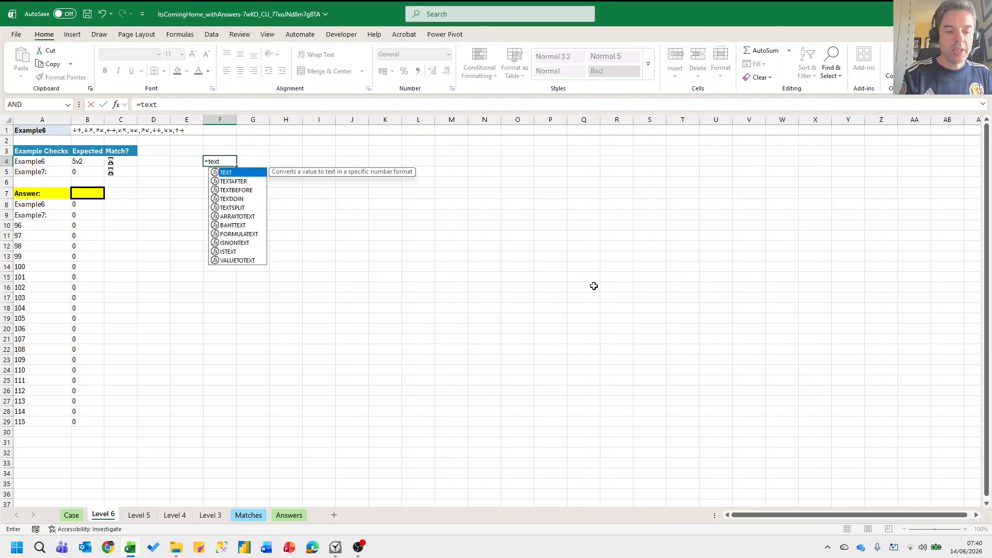
pyautogui.write('split(b1,')
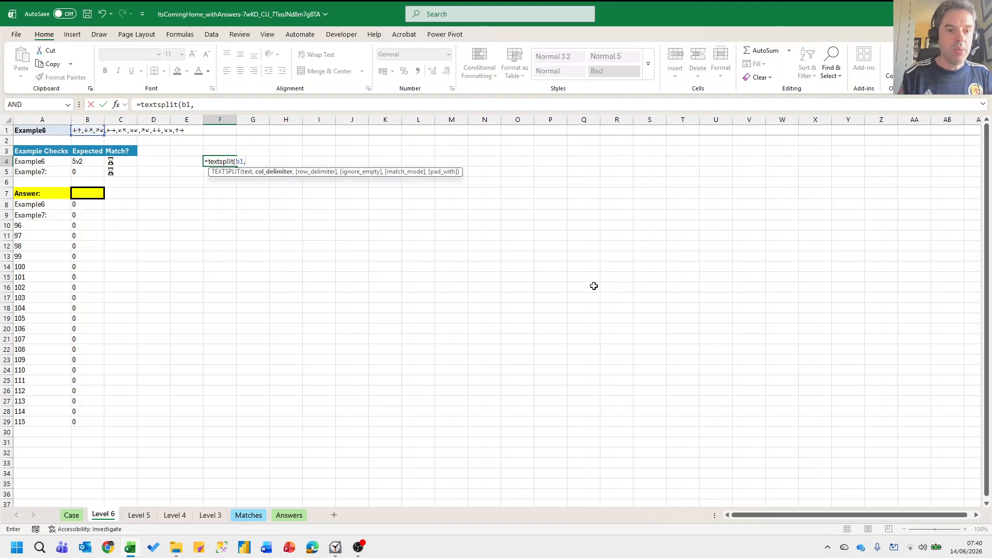
pyautogui.write(',","')
pyautogui.press('Return')
pyautogui.press('Up')
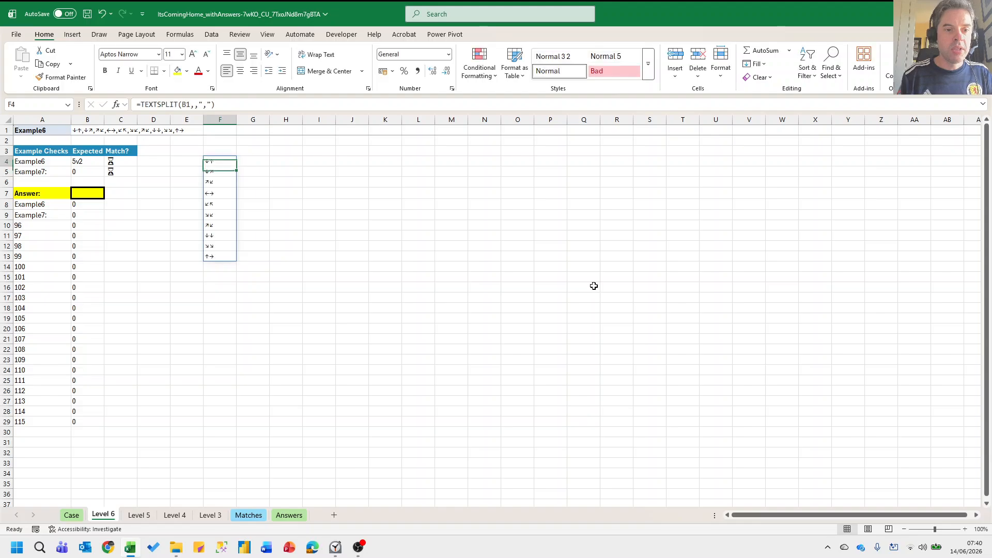
# Wrap F4's TEXTSPLIT in WRAPROWS with a wrap count of 2, so it reads =WRAPROWS(TEXTSPLIT(B1,,","),2).
pyautogui.press('F2')
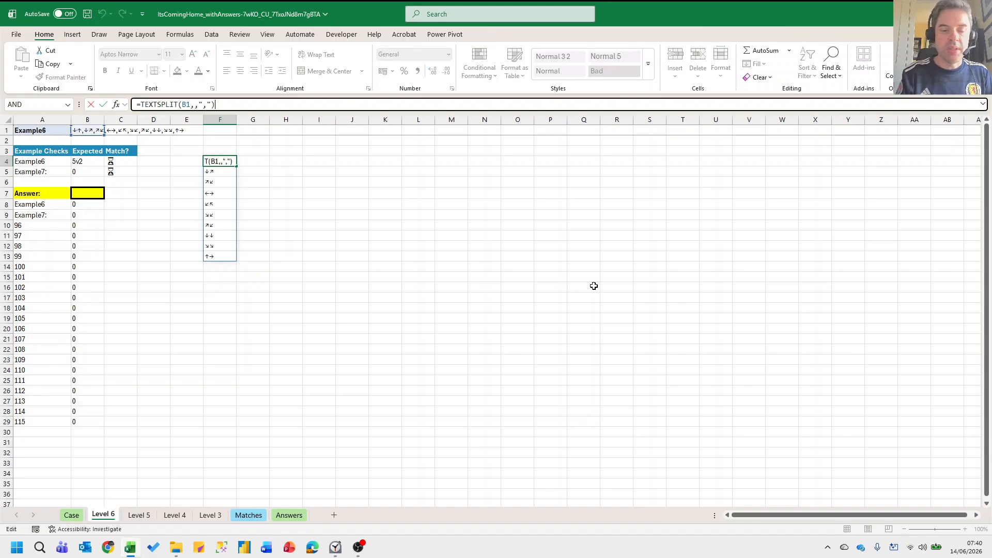
pyautogui.press('Home')
pyautogui.press('Right')
pyautogui.write('wraprows(')
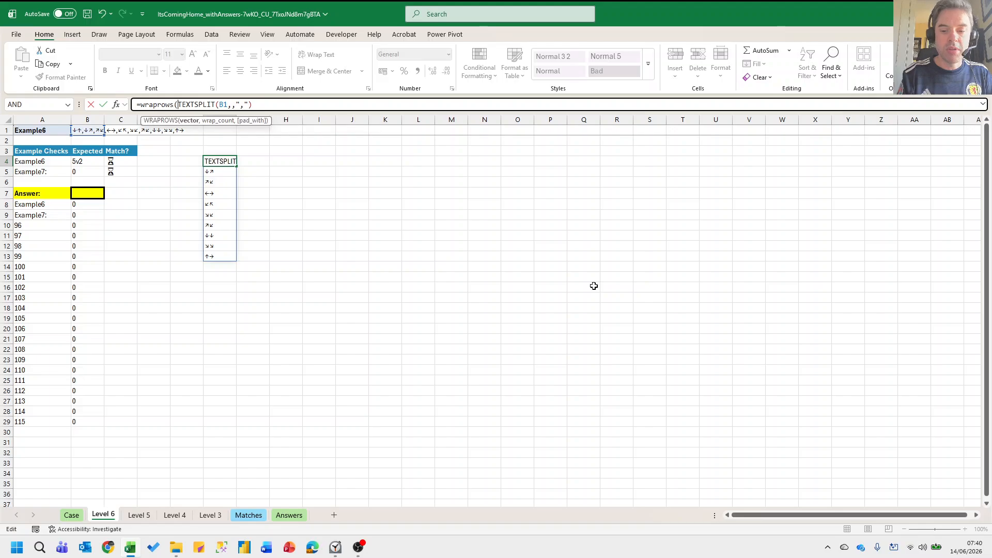
pyautogui.press('End')
pyautogui.write(',')
pyautogui.press('Return')
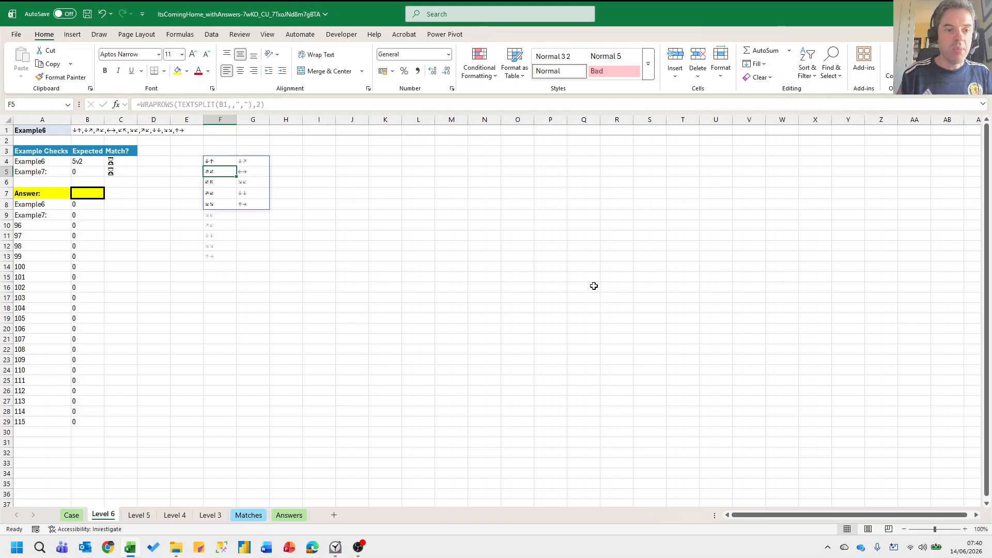
pyautogui.press('Up')
pyautogui.press('Right')
pyautogui.press('Left')
pyautogui.press('Down')
pyautogui.press('Up')
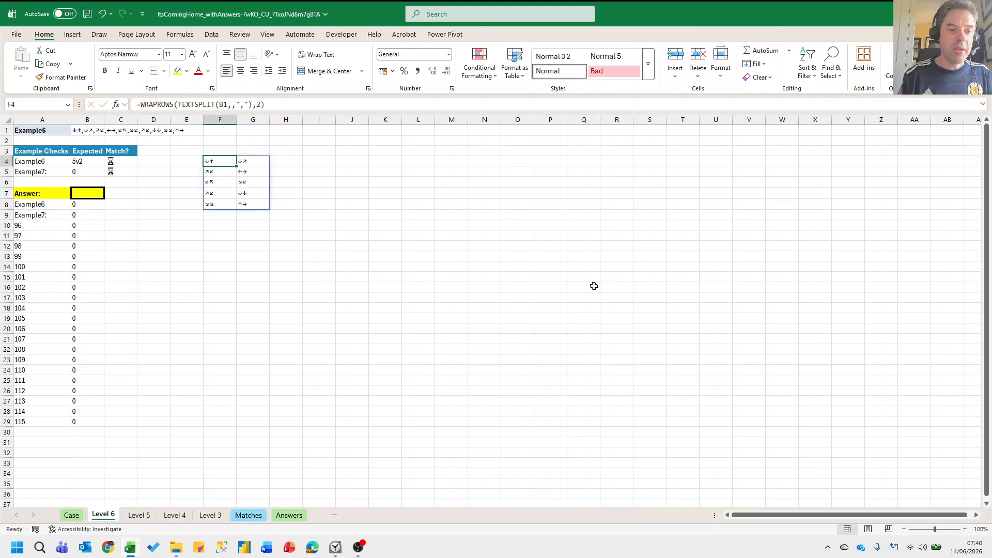
# Enter =XMATCH(F4#,Saves) in H4 to look up every penalty in the saved arrow pairs.
pyautogui.press('Down')
pyautogui.press('Down')
pyautogui.press('Down')
pyautogui.press('Down')
pyautogui.press('Up')
pyautogui.press('Up')
pyautogui.press('Up')
pyautogui.press('Right')
pyautogui.press('Right')
pyautogui.press('Up')
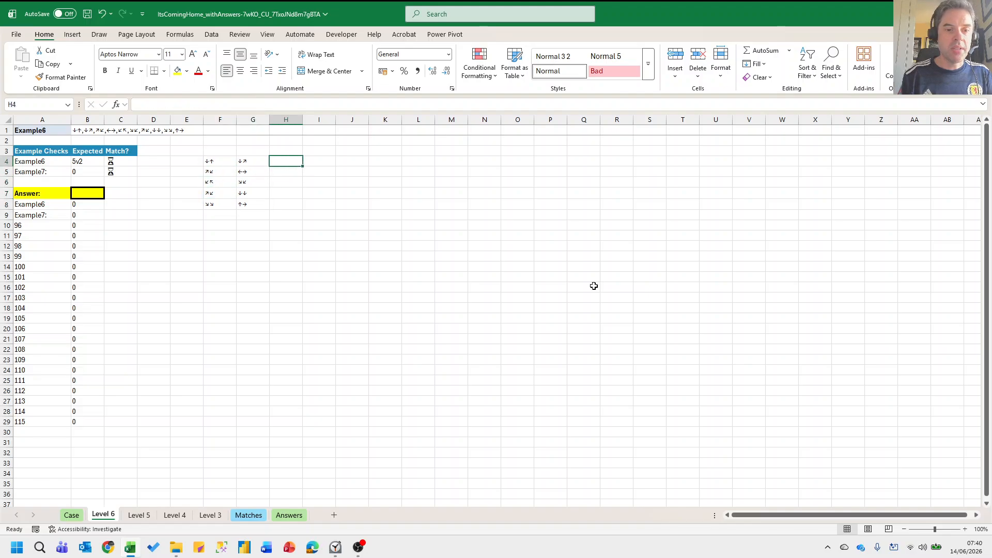
pyautogui.write('=')
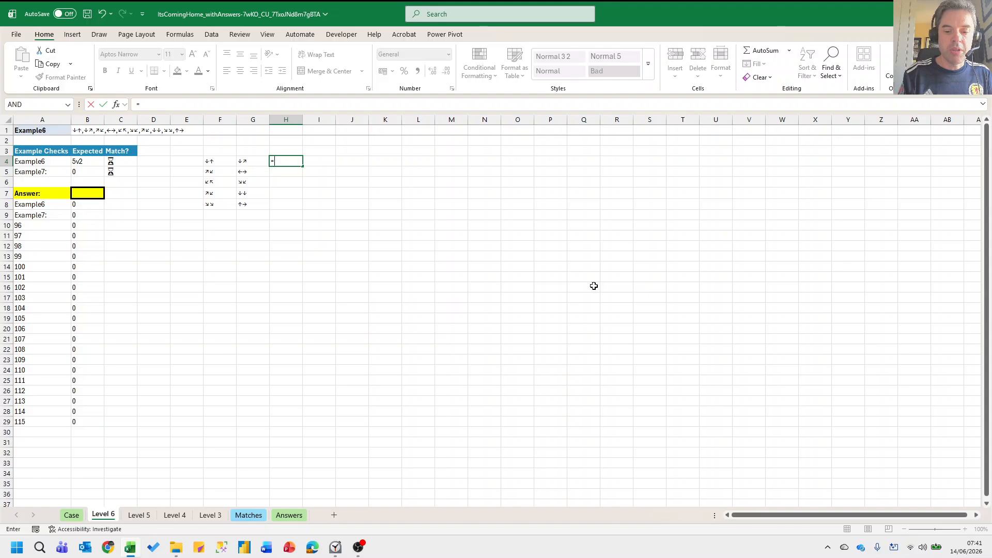
pyautogui.write('xmatch(')
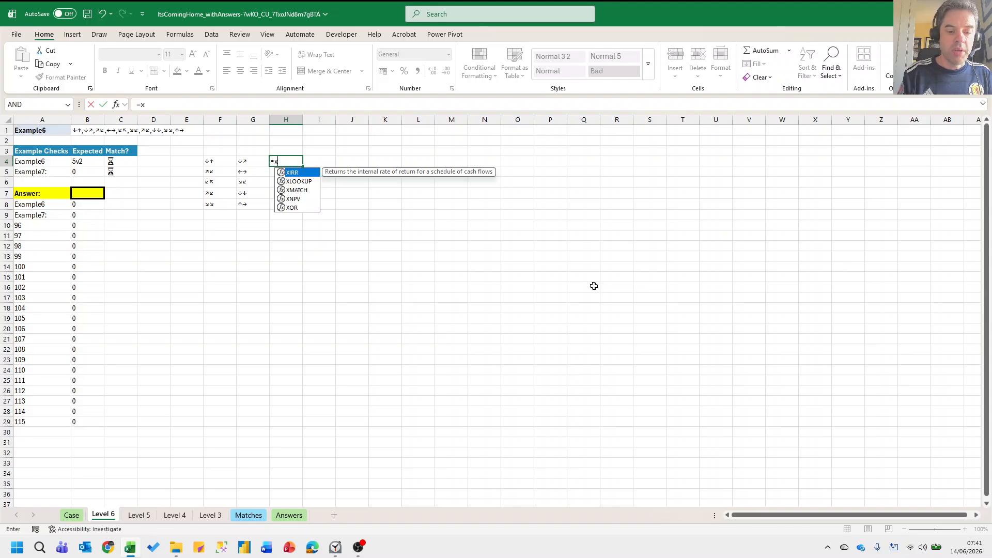
pyautogui.press('Left')
pyautogui.press('Left')
pyautogui.press('Left')
pyautogui.press('Right')
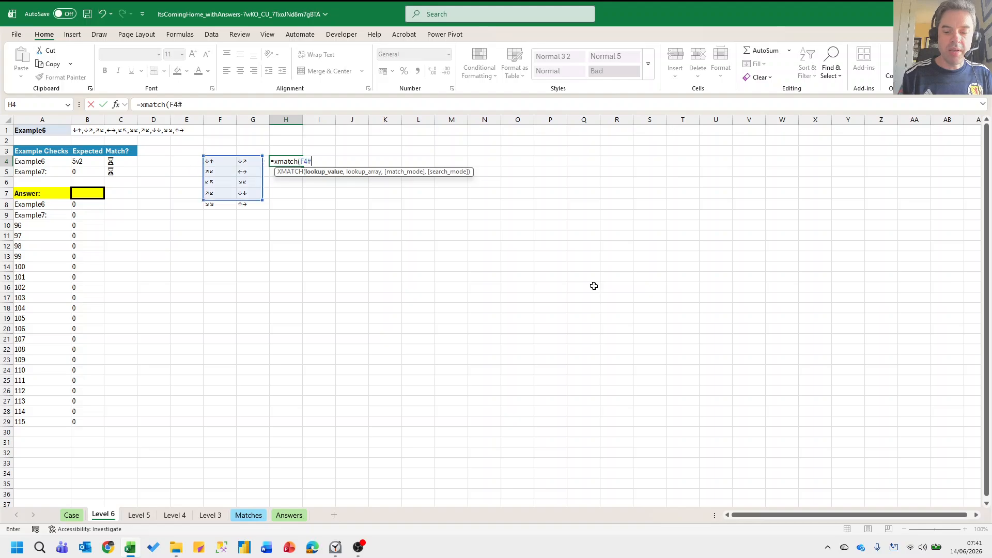
pyautogui.write(',Sav')
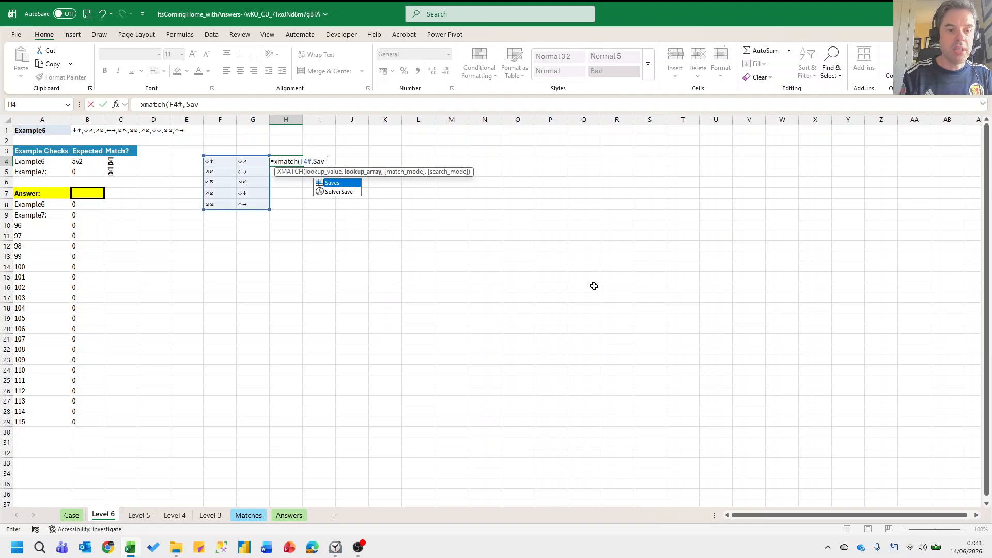
pyautogui.press('Tab')
pyautogui.press('Return')
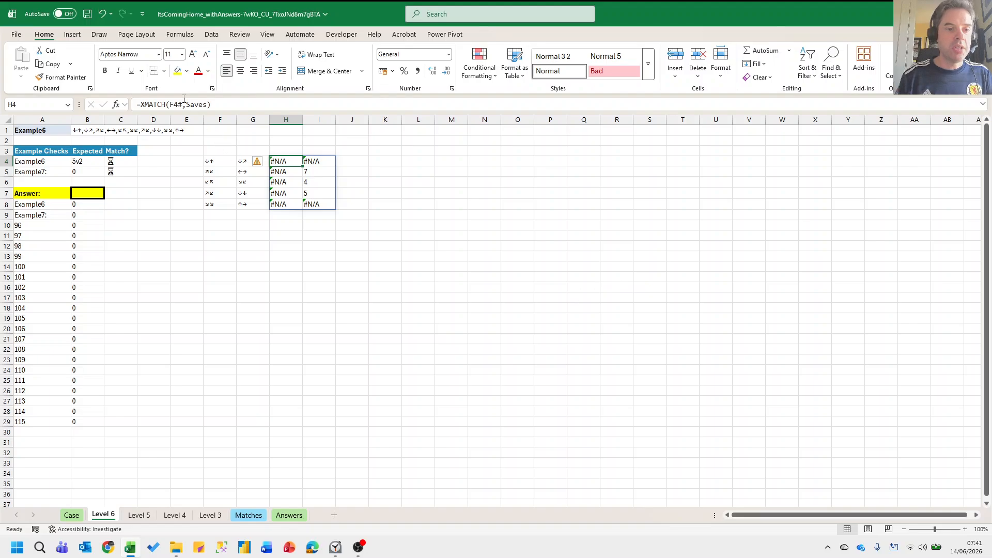
# Wrap the H4 lookup in ISERROR to flag the scored penalties, as =ISERROR(XMATCH(F4#,Saves)).
pyautogui.click(145, 105)
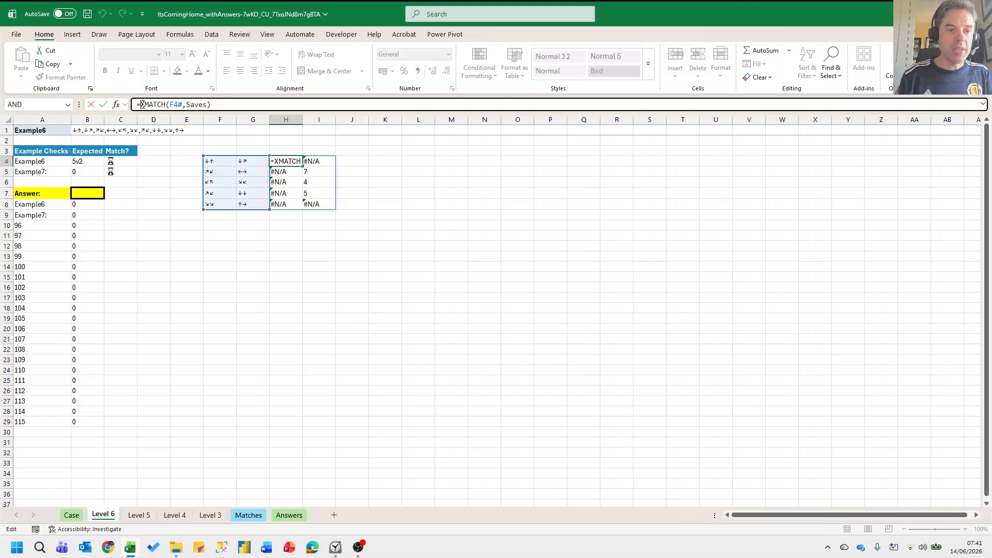
pyautogui.write('iserror(')
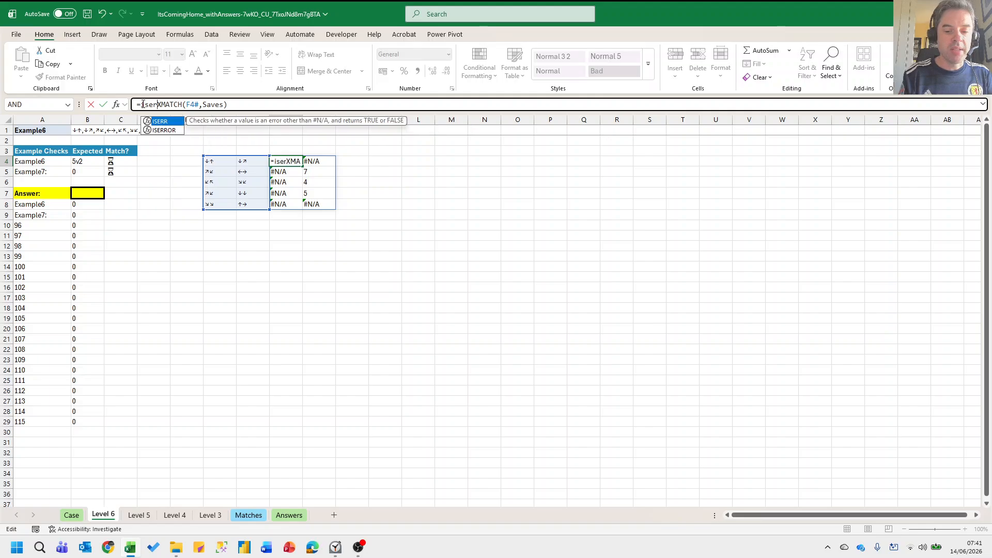
pyautogui.press('End')
pyautogui.write(')')
pyautogui.press('Return')
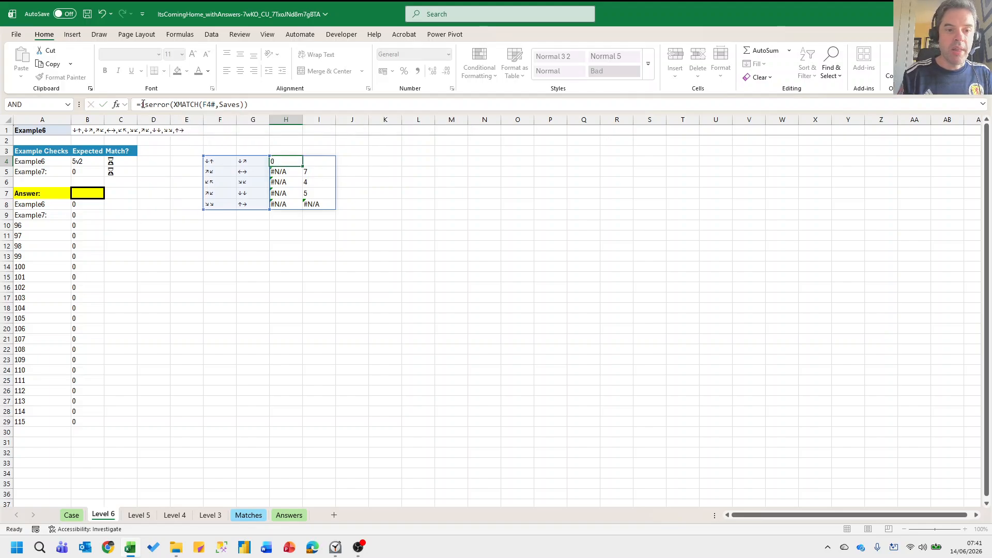
pyautogui.press('Up')
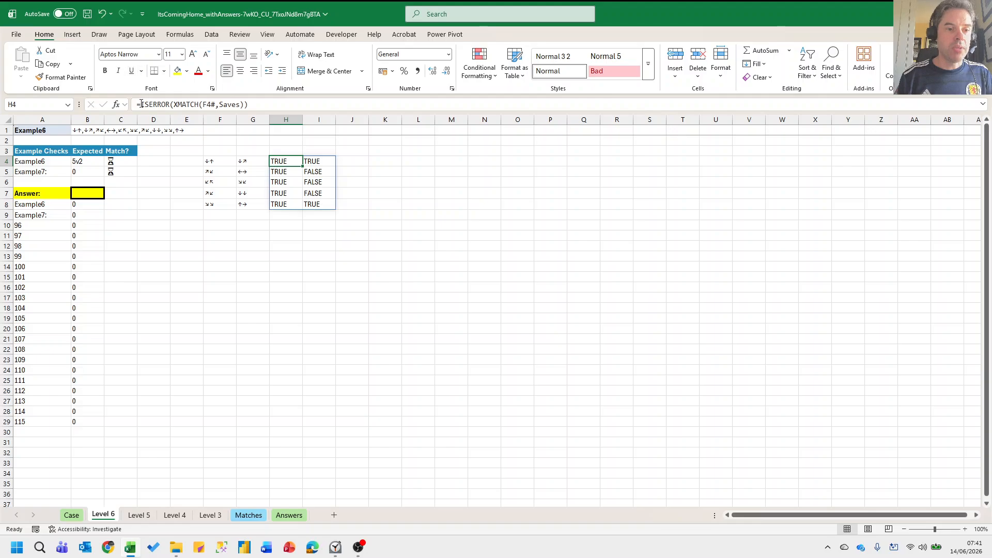
# Add a double negative in front of ISERROR in H4 to turn the flags into ones and zeros.
pyautogui.click(144, 105)
pyautogui.write('--')
pyautogui.press('Return')
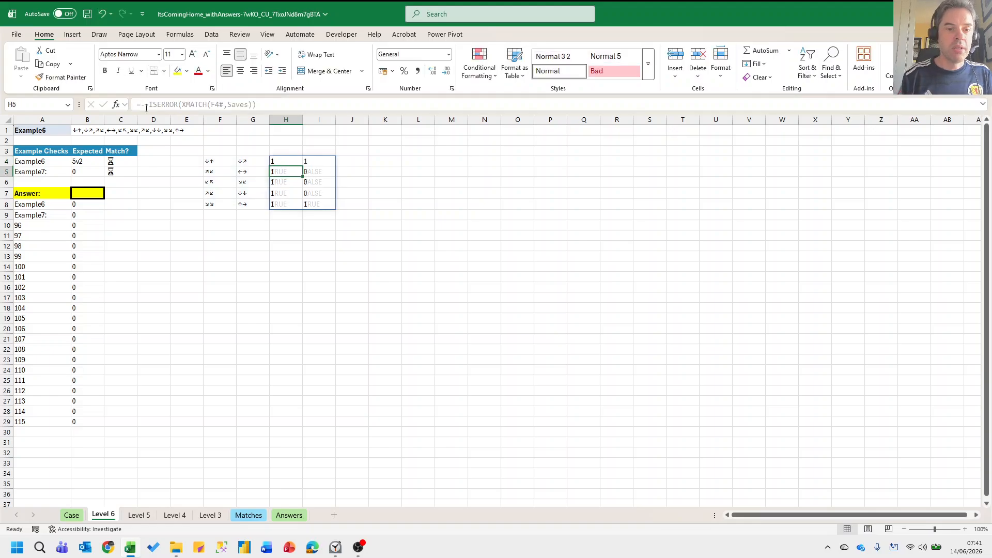
pyautogui.press('Up')
pyautogui.press('Up')
pyautogui.press('Down')
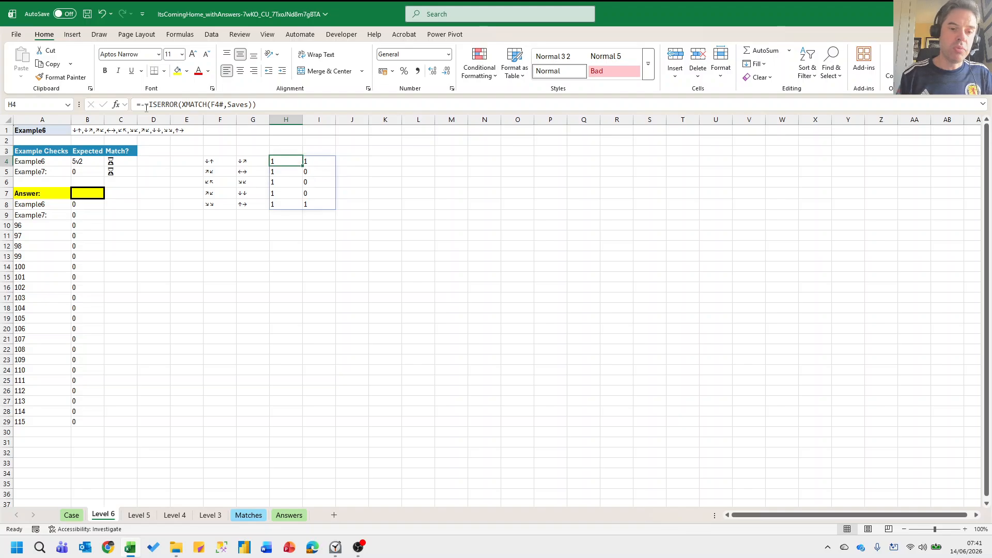
# Enter =BYCOL(H4#,SUM) in H3 to total each team's scored penalties.
pyautogui.press('Up')
pyautogui.write('=bycol(')
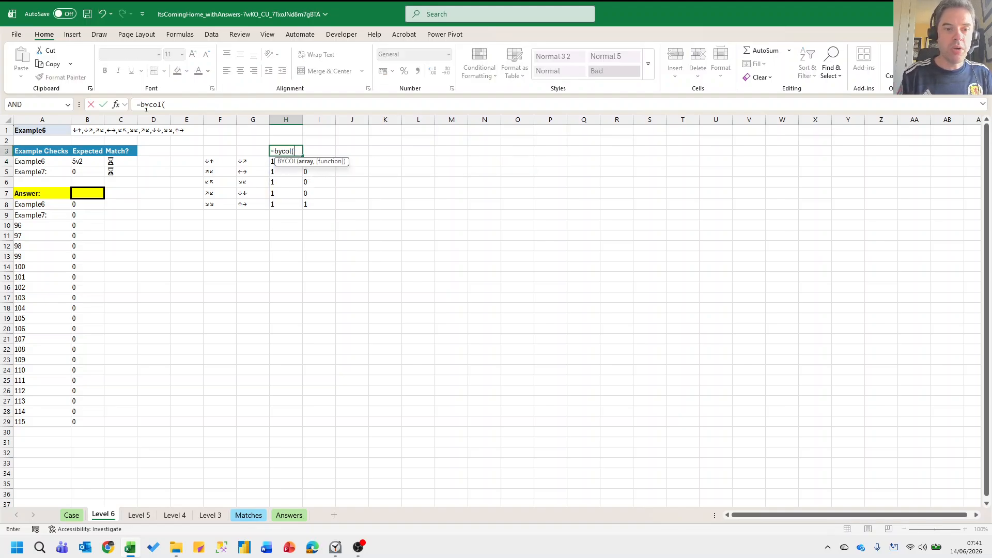
pyautogui.press('Down')
pyautogui.write('#,sum)')
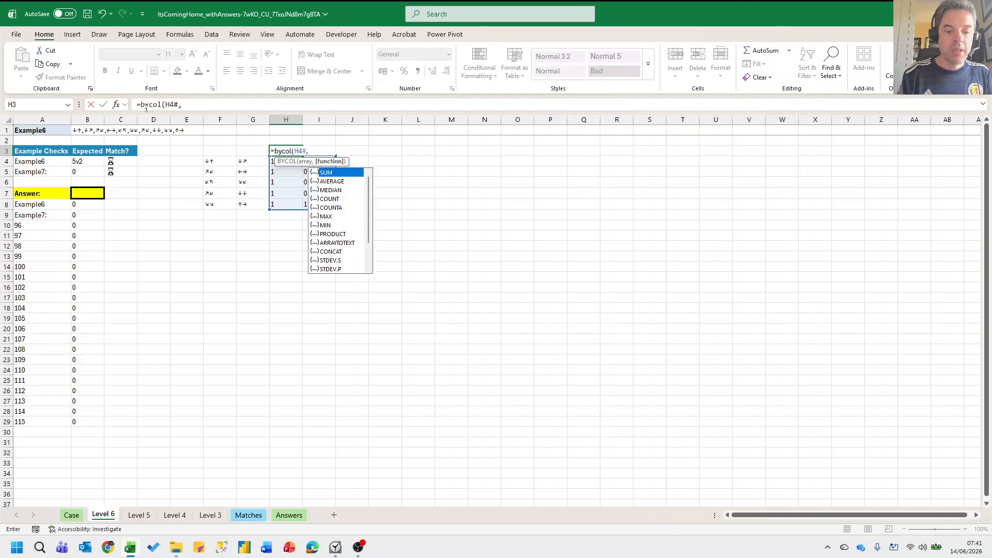
pyautogui.press('Return')
# Enter =H3&"v"&I3 in F3 to build the shootout result text.
pyautogui.press('Up')
pyautogui.press('Left')
pyautogui.press('Left')
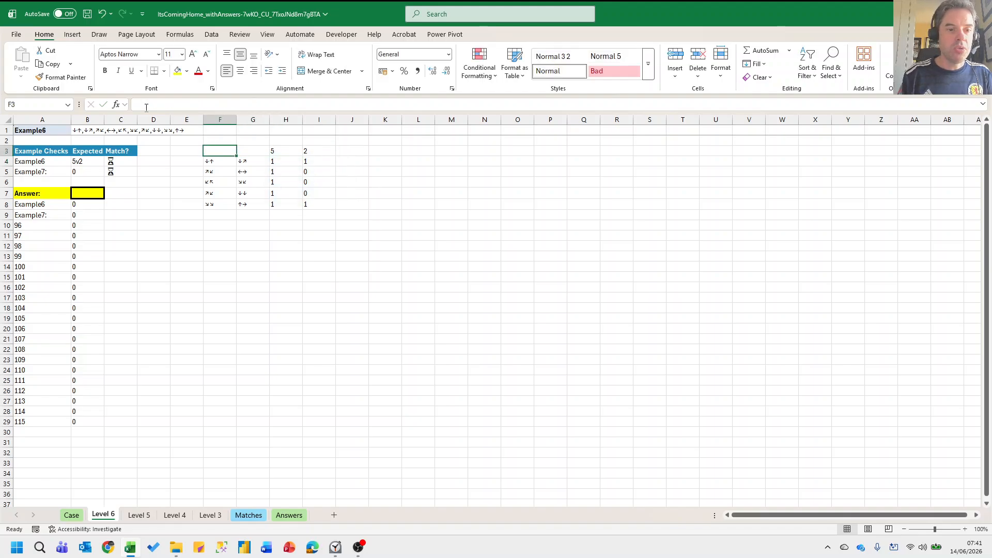
pyautogui.write('=')
pyautogui.press('Right')
pyautogui.press('Right')
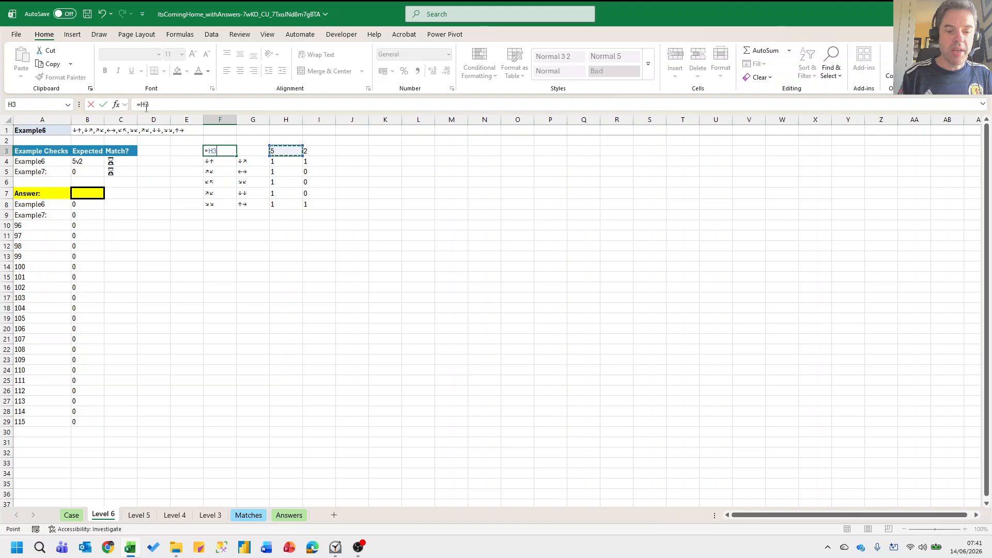
pyautogui.write('&"v"')
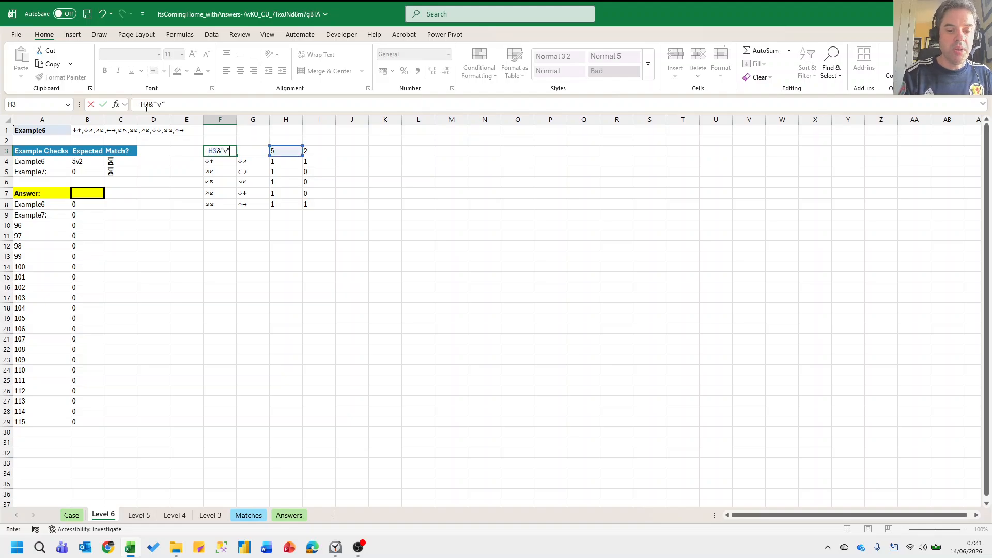
pyautogui.write('&')
pyautogui.press('Right')
pyautogui.press('Right')
pyautogui.press('Right')
pyautogui.press('Return')
# Link the Level 6 answer cell B7 to the result text with =F3.
pyautogui.press('Left')
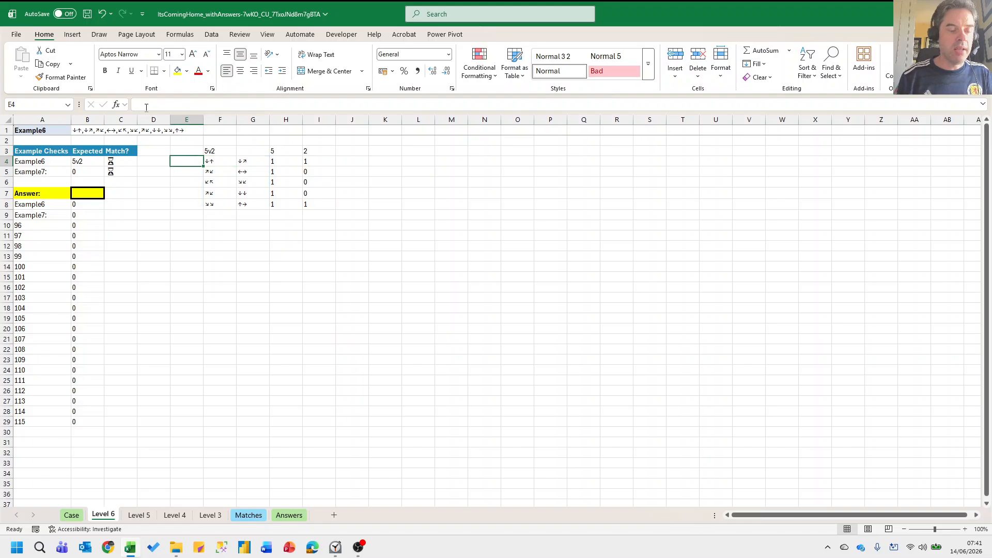
pyautogui.click(79, 195)
pyautogui.write('=')
pyautogui.click(212, 151)
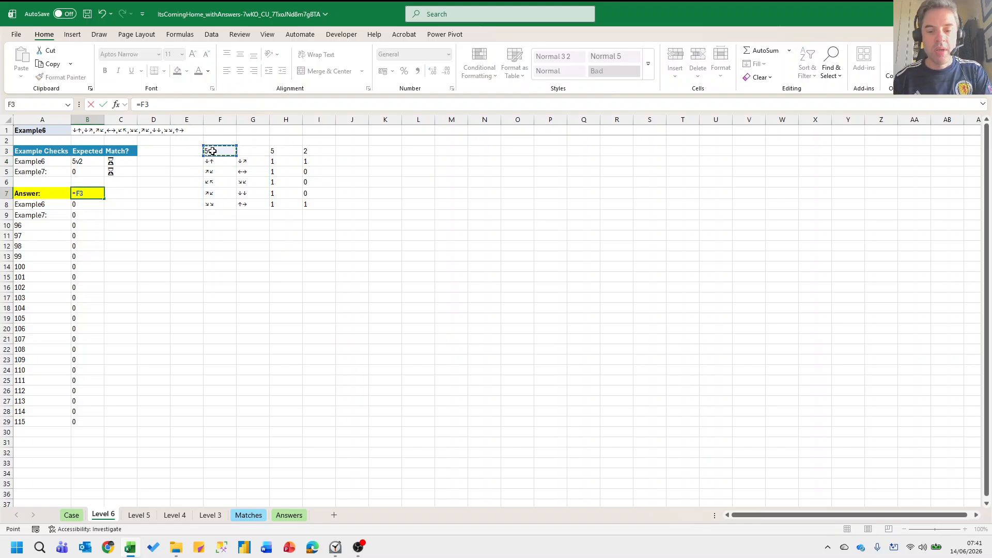
pyautogui.press('Return')
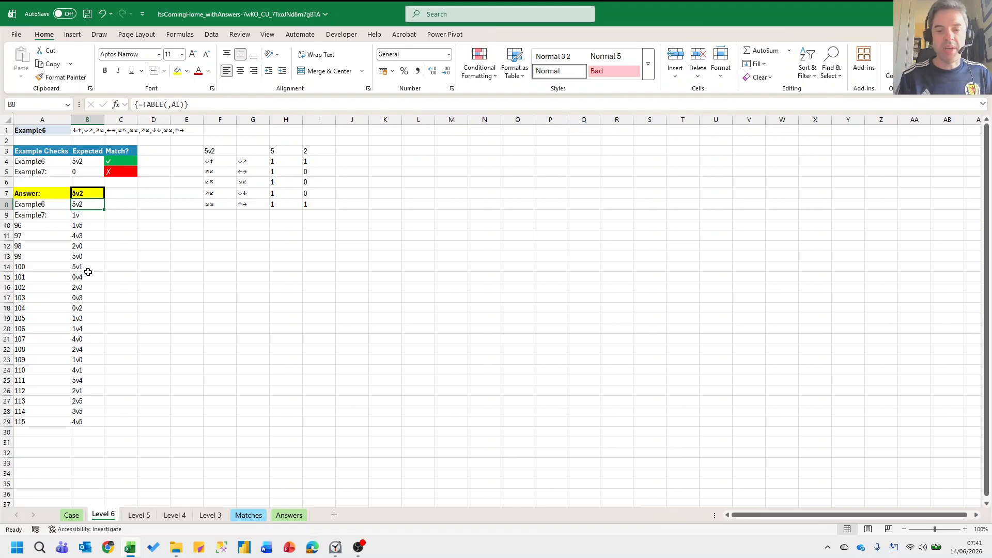
# On the Case sheet, unmerge the header cells H344:J345 of Level 7's Next Shot Direction table.
pyautogui.hotkey('ctrl', 'pageup')
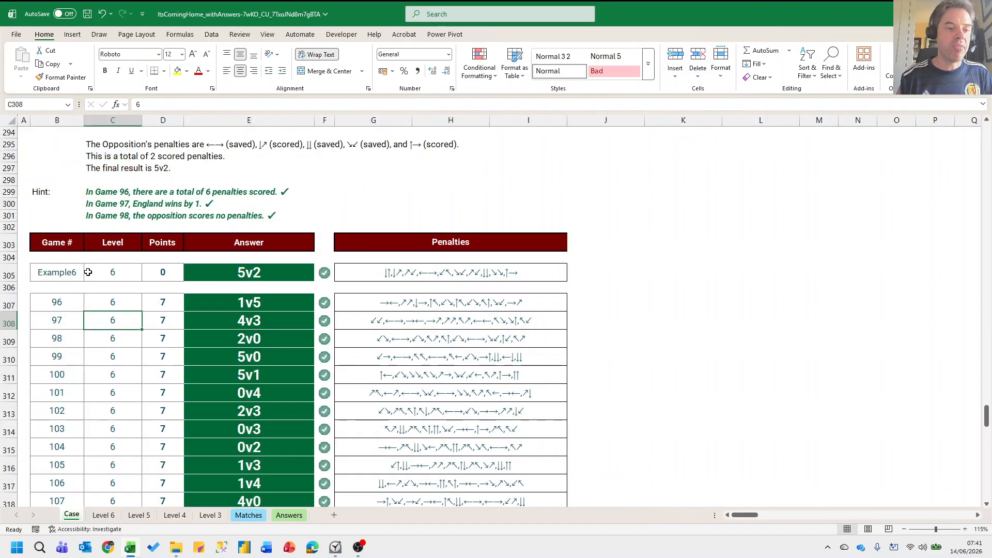
pyautogui.scroll(-20, 95, 289)
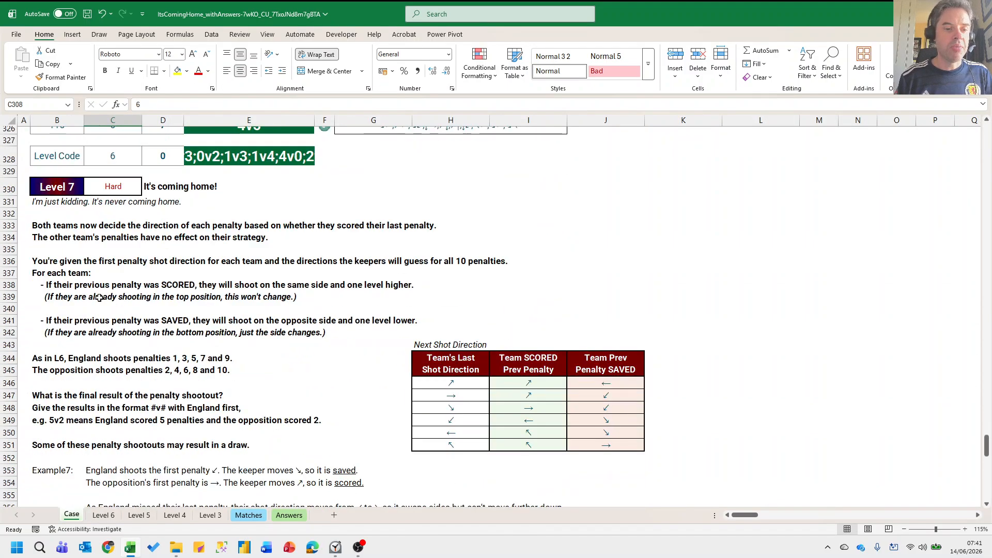
pyautogui.scroll(6, 112, 289)
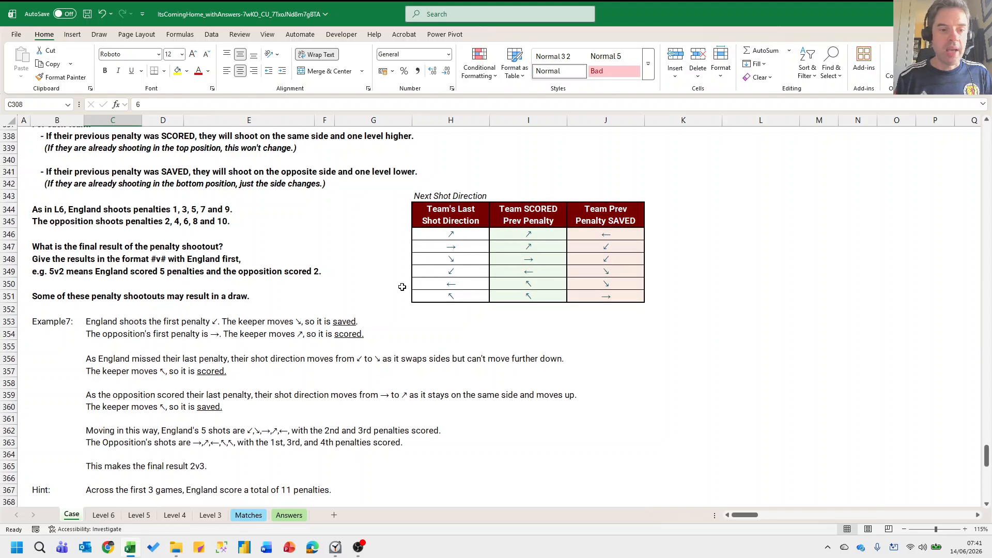
pyautogui.scroll(1, 402, 287)
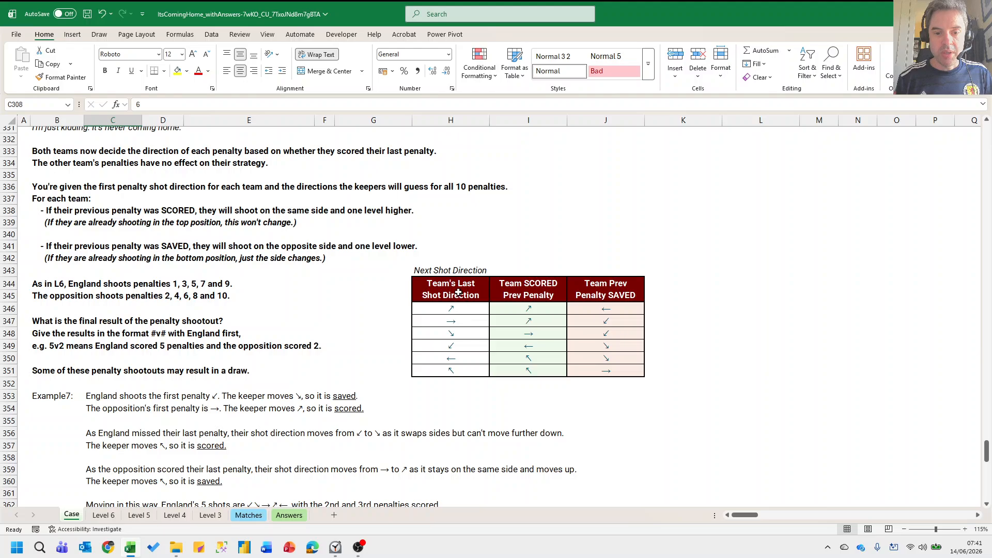
pyautogui.moveTo(458, 293); pyautogui.dragTo(641, 298)
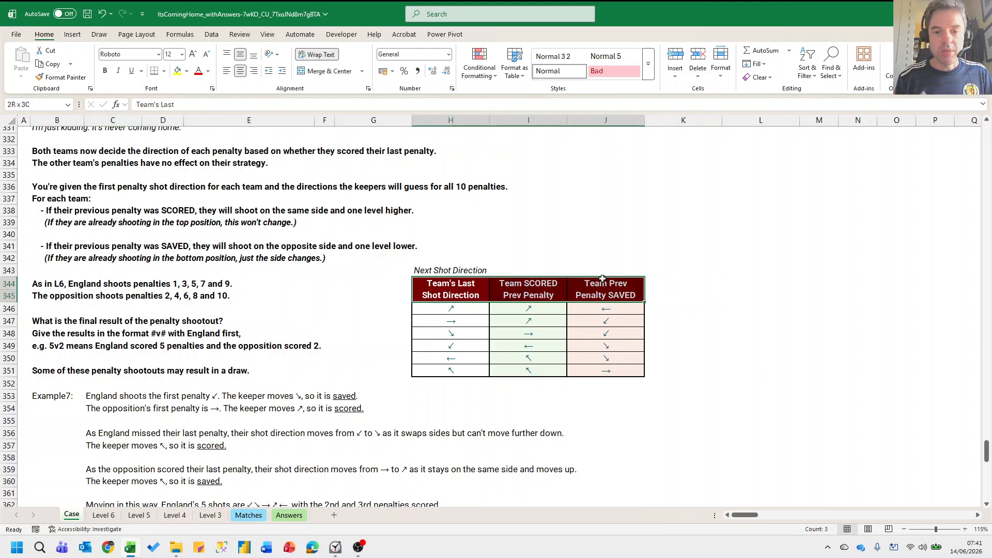
pyautogui.click(365, 76)
pyautogui.click(341, 130)
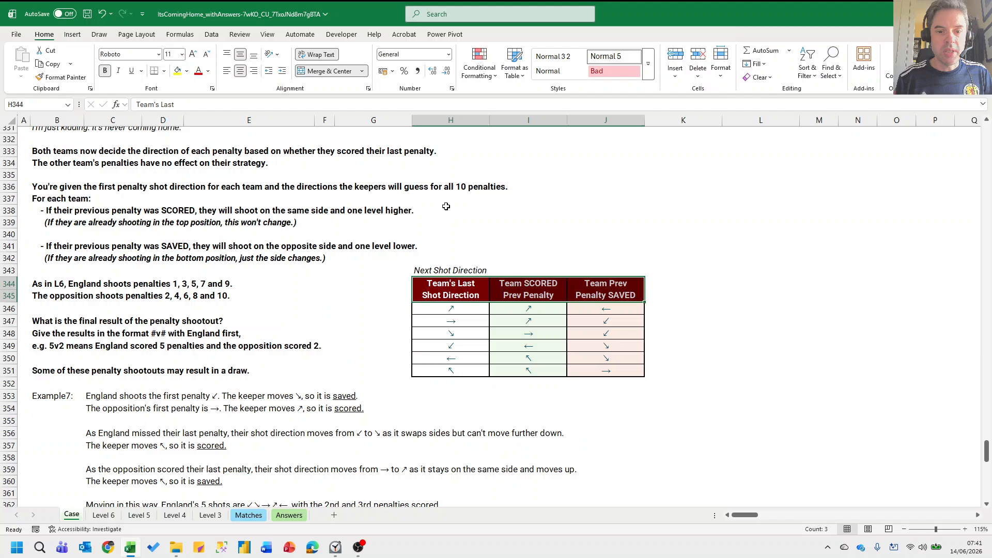
# Enter the single-row headers LAST, SCORED and SAVED in H345:J345 above the arrows.
pyautogui.click(467, 297)
pyautogui.write('LAST')
pyautogui.press('Tab')
pyautogui.write('SC')
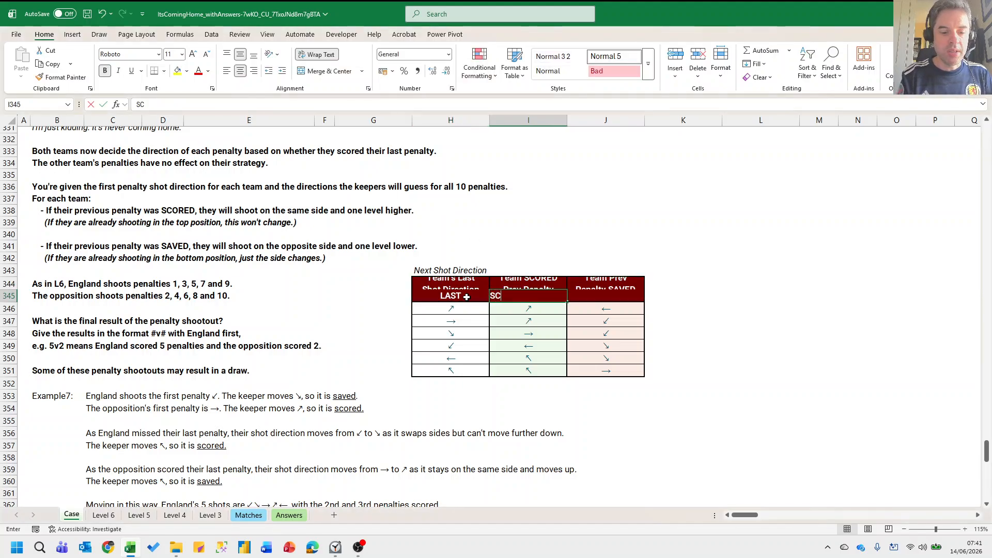
pyautogui.write('ORED')
pyautogui.press('Tab')
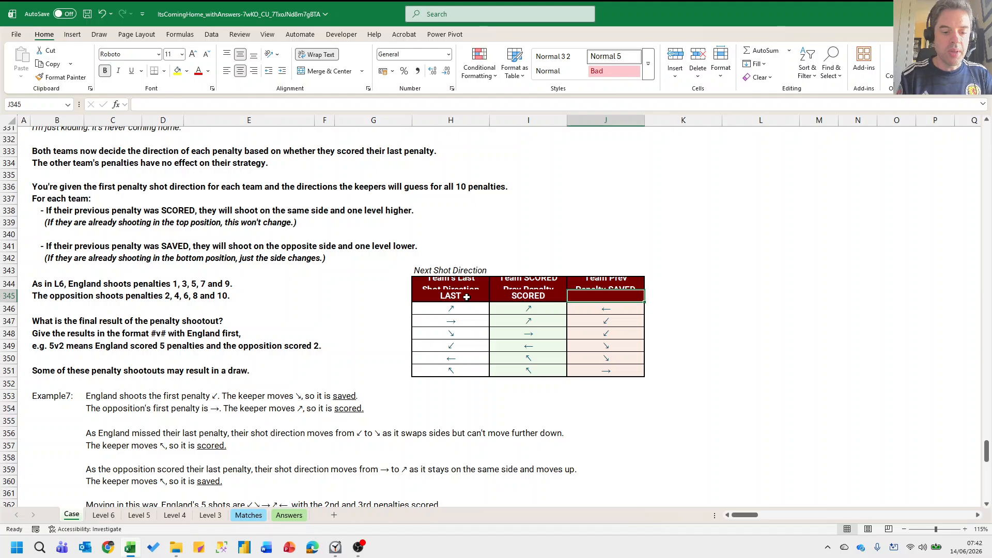
pyautogui.write('SAVED')
pyautogui.press('Return')
pyautogui.write('#')
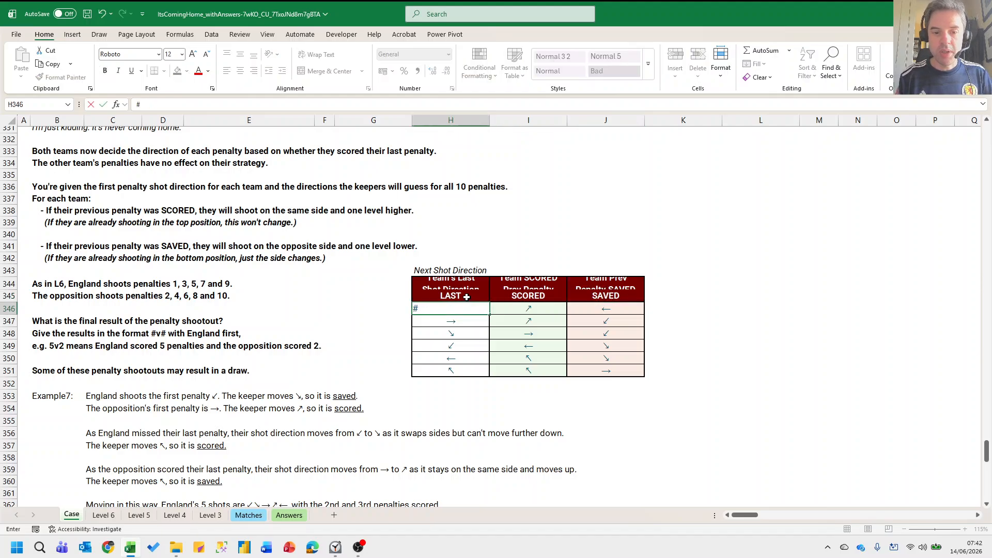
pyautogui.press('Return')
pyautogui.hotkey('ctrl', 'z')
# Create named ranges LAST, SCORED and SAVED from the top row of the Next Shot Direction table H345:J351.
pyautogui.moveTo(466, 297); pyautogui.dragTo(595, 371)
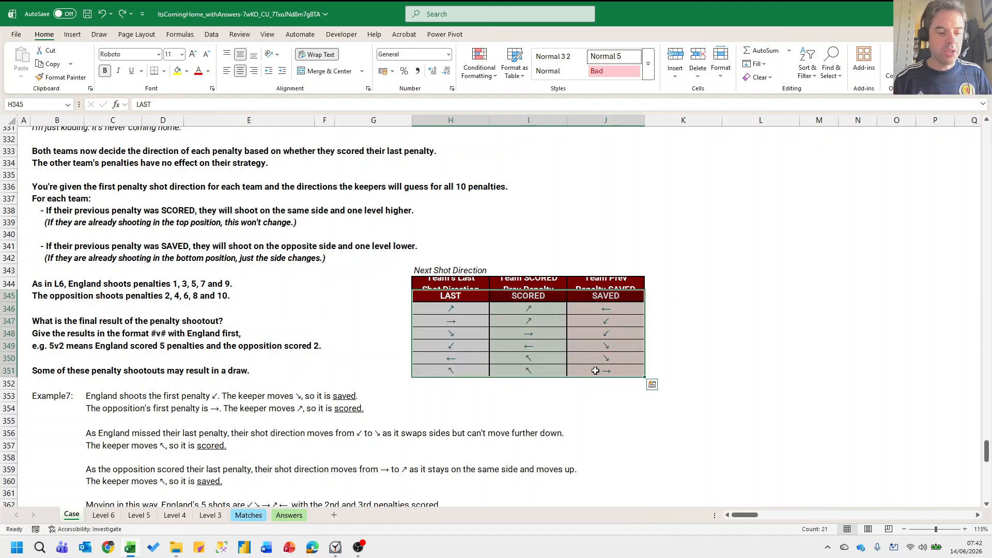
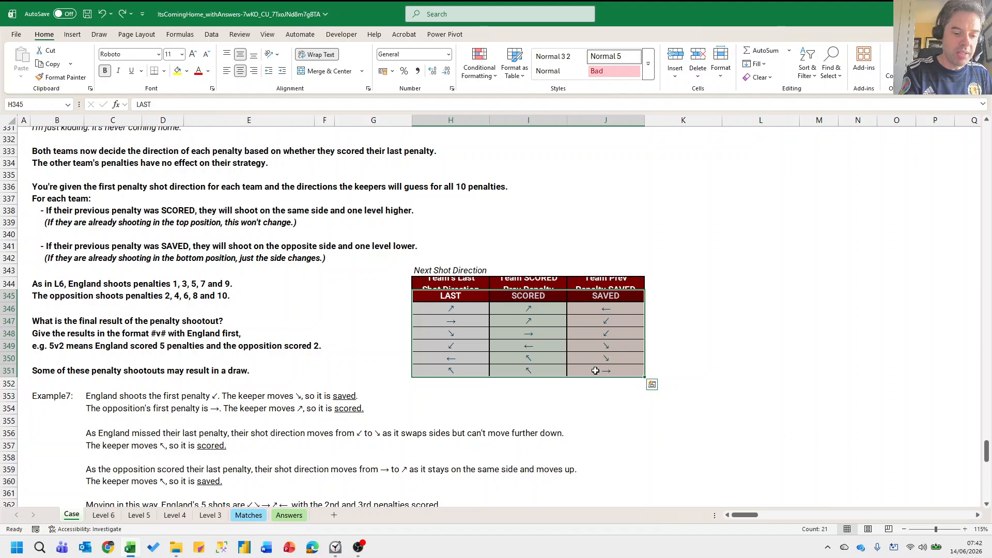
pyautogui.hotkey('ctrl', 'shift', 'F3')
pyautogui.hotkey('alt', 'l')
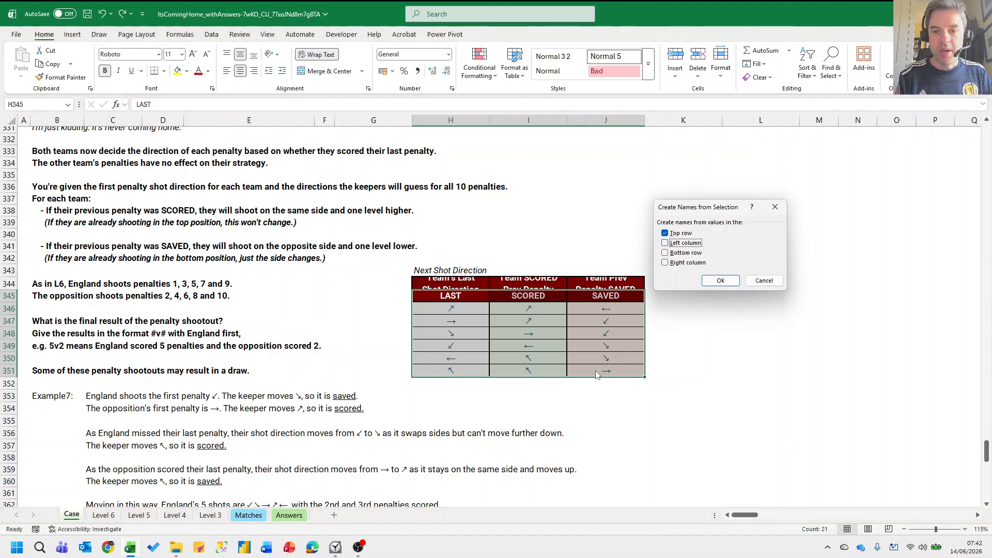
pyautogui.press('Return')
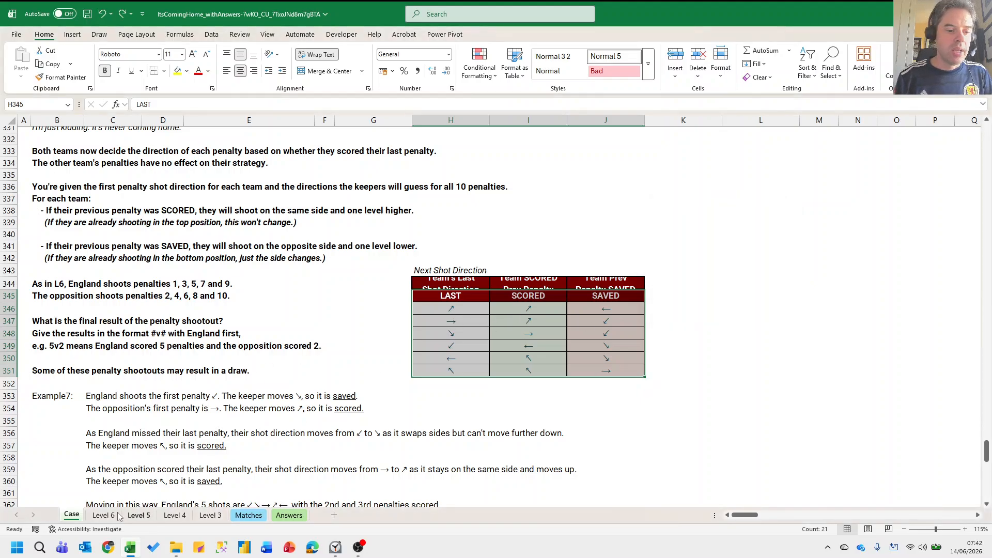
# Generate the Level 7 working sheet from the Level 7 game table on the Case sheet, using the level-setup macro.
pyautogui.click(123, 396)
pyautogui.scroll(-1, 123, 397)
pyautogui.scroll(-8, 123, 397)
pyautogui.click(121, 384)
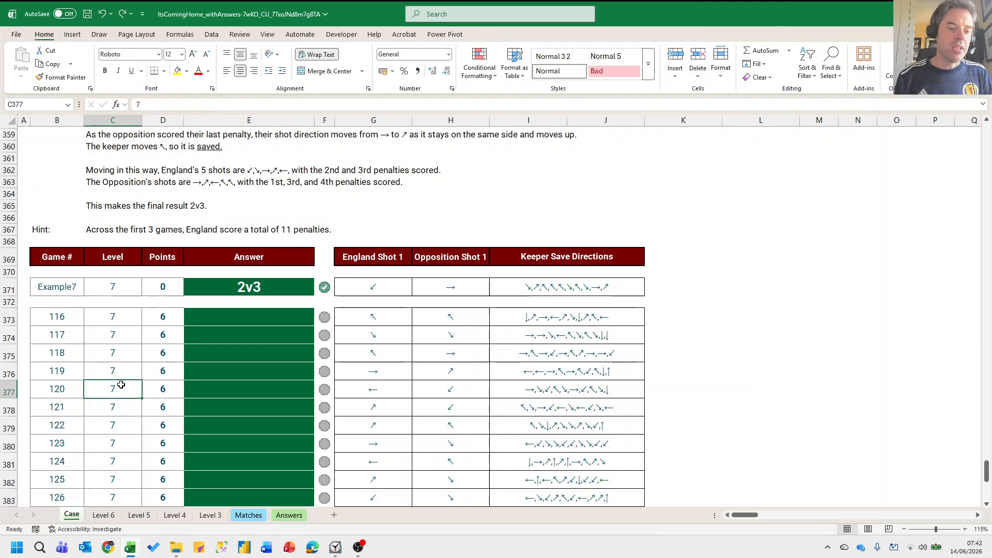
pyautogui.hotkey('ctrl', 'shift', 'n')
# Select cell E3 on the Level 7 sheet as the starting point for the shootout calculations.
pyautogui.press('Right')
pyautogui.press('Right')
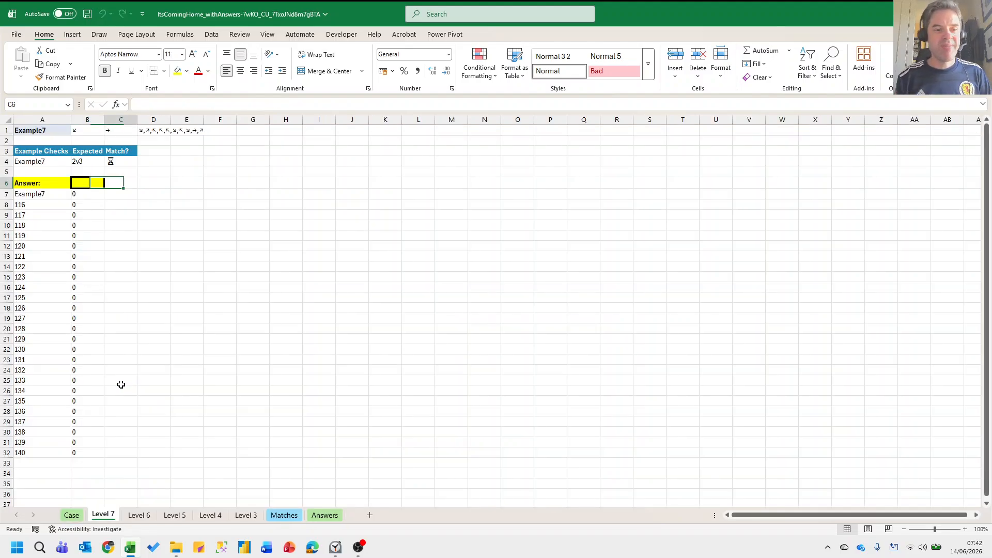
pyautogui.press('Up')
pyautogui.press('Right')
pyautogui.press('Right')
pyautogui.press('Left')
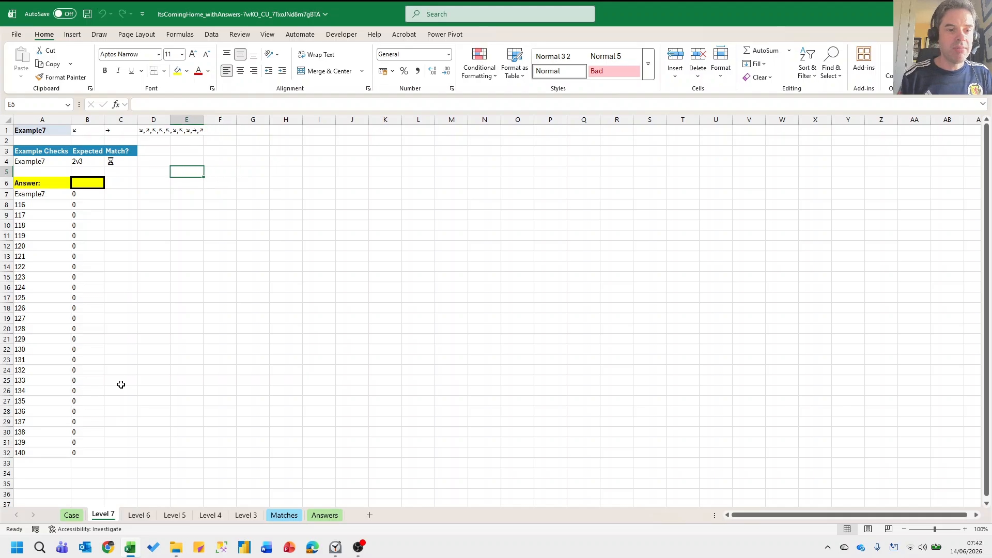
pyautogui.press('Up')
pyautogui.press('Right')
pyautogui.press('Left')
pyautogui.press('Up')
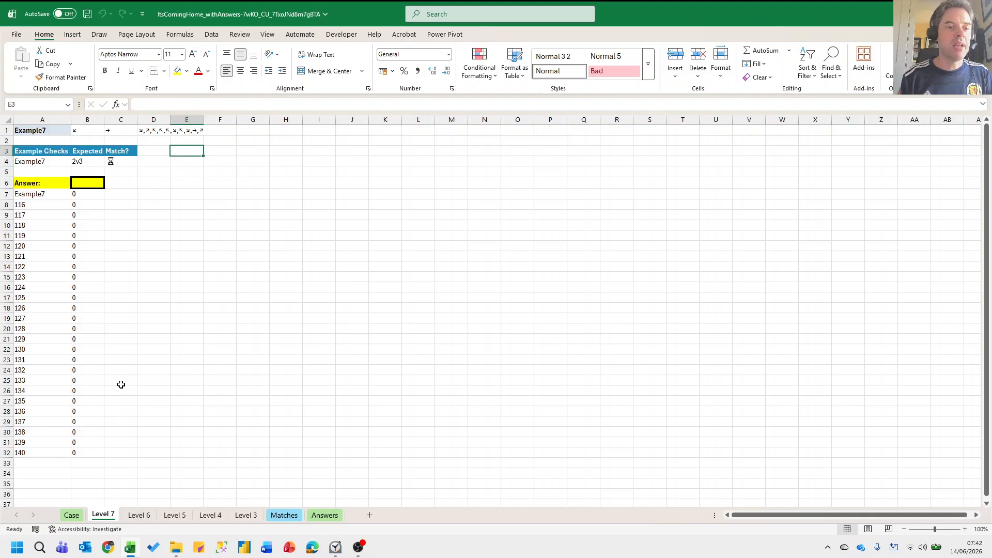
pyautogui.press('Down')
pyautogui.press('Up')
pyautogui.press('Down')
pyautogui.press('Up')
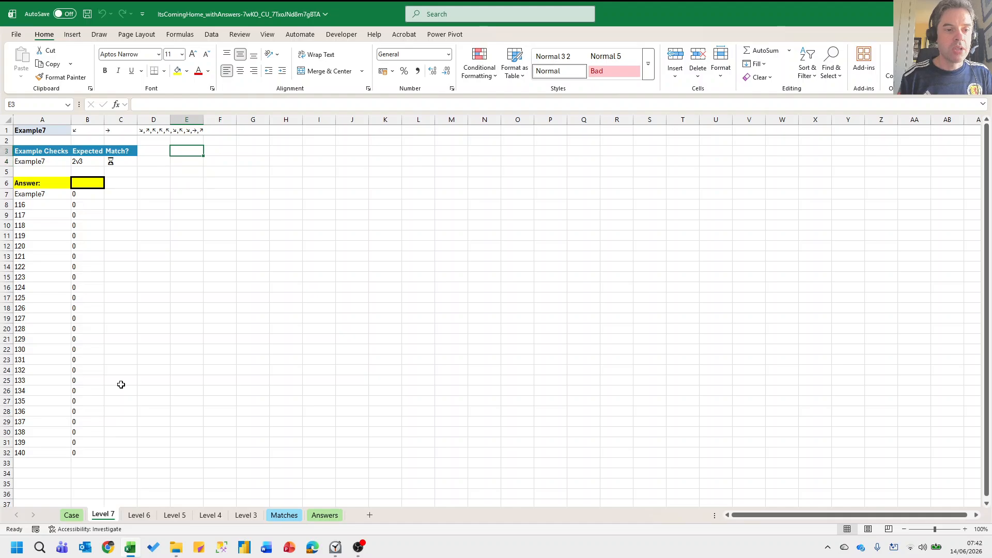
# Enter =TEXTSPLIT(D1,,",") in F4 to split the comma-separated arrows of D1 into rows.
pyautogui.press('Down')
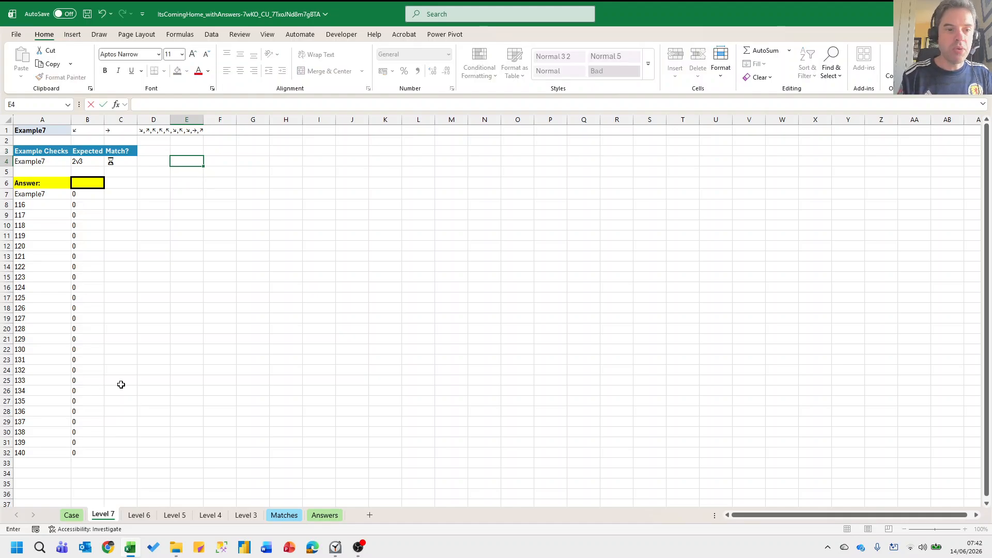
pyautogui.press('Right')
pyautogui.write('=textspl')
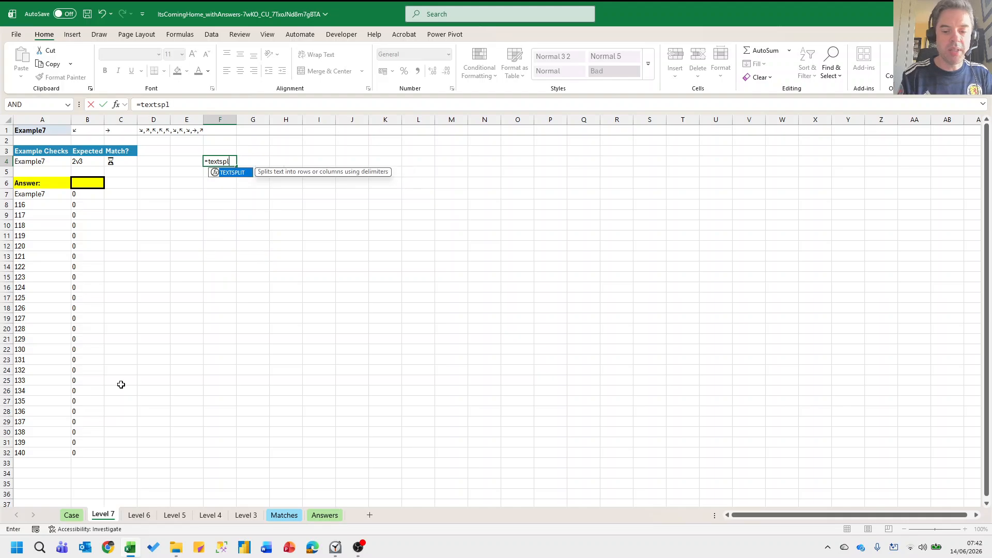
pyautogui.write('it(d1,')
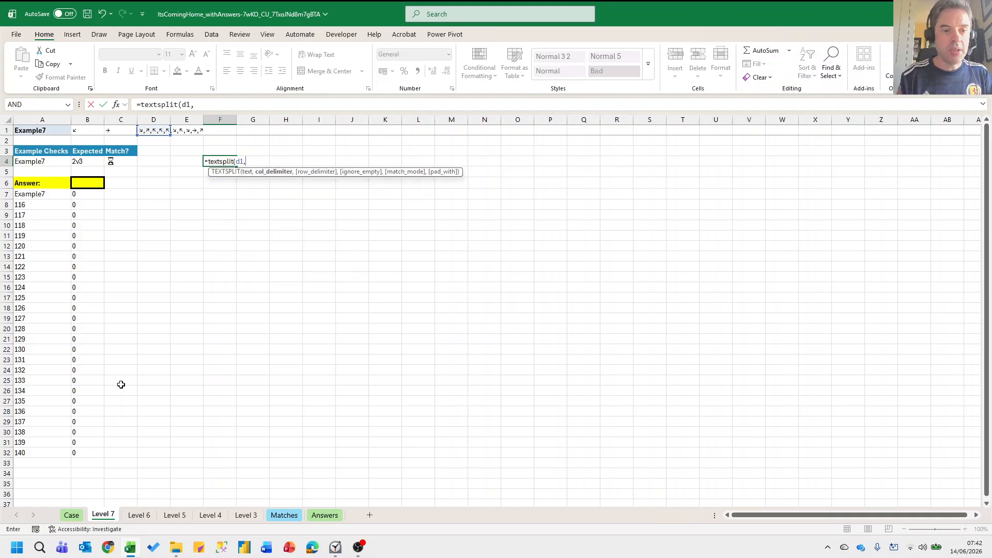
pyautogui.write(',",")')
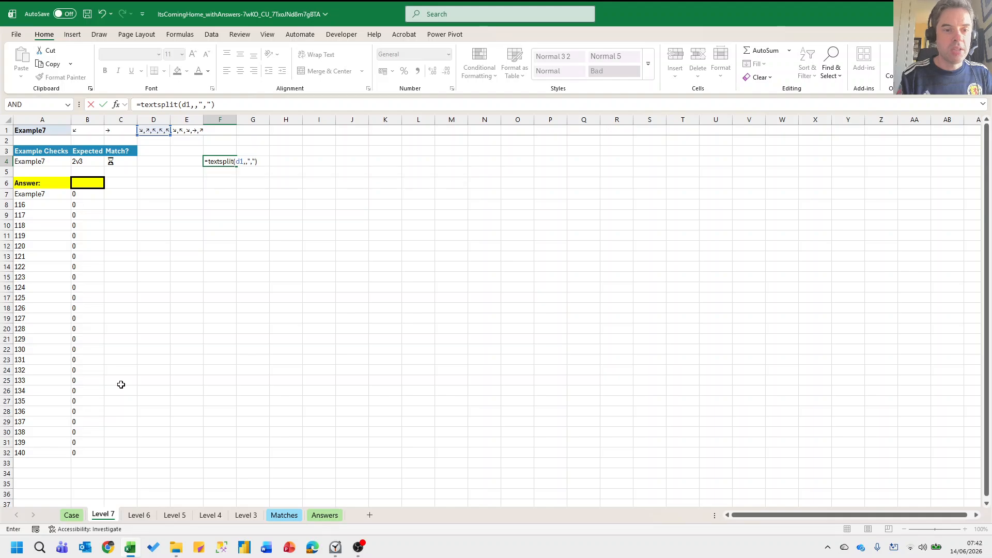
pyautogui.press('Return')
# Wrap the F4 split formula in WRAPROWS with 2 values per row: =WRAPROWS(TEXTSPLIT(D1,,","),2).
pyautogui.press('Up')
pyautogui.press('F2')
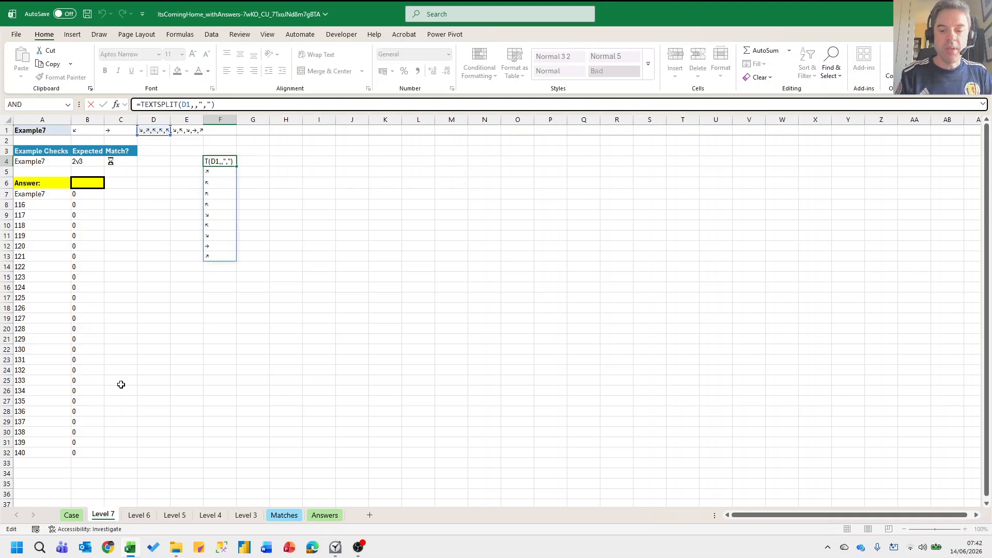
pyautogui.press('Home')
pyautogui.press('Right')
pyautogui.write('wraprow')
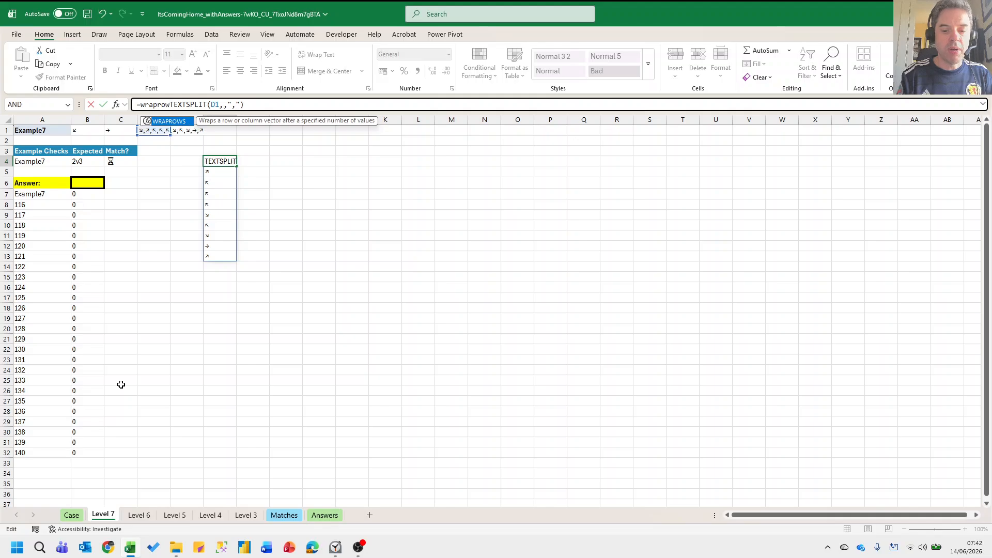
pyautogui.press('Tab')
pyautogui.press('End')
pyautogui.write(',2)')
pyautogui.press('Return')
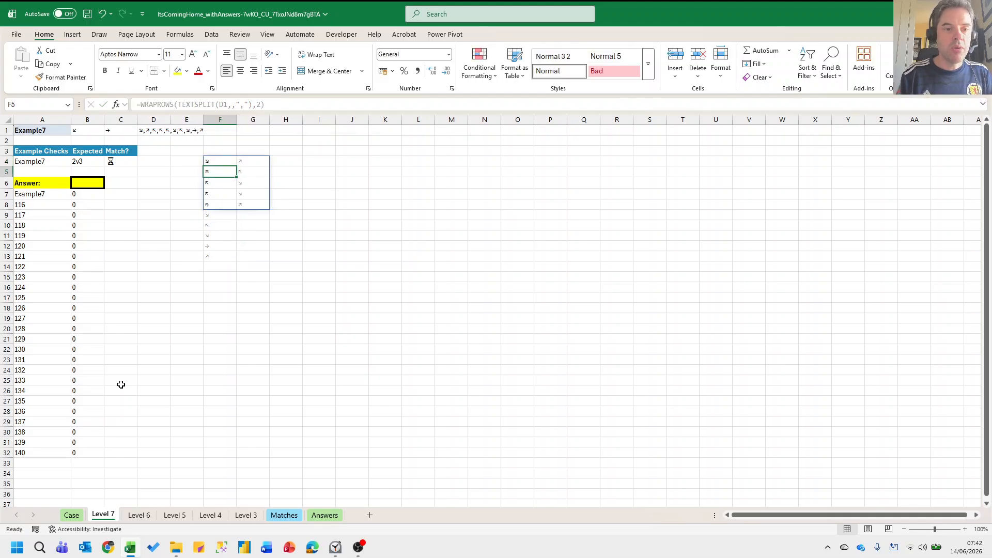
# Check the two-column arrow pairs spilled from F4, especially the second column.
pyautogui.press('Up')
pyautogui.press('Right')
pyautogui.press('Right')
pyautogui.press('Left')
pyautogui.press('Down')
pyautogui.press('Down')
pyautogui.press('Down')
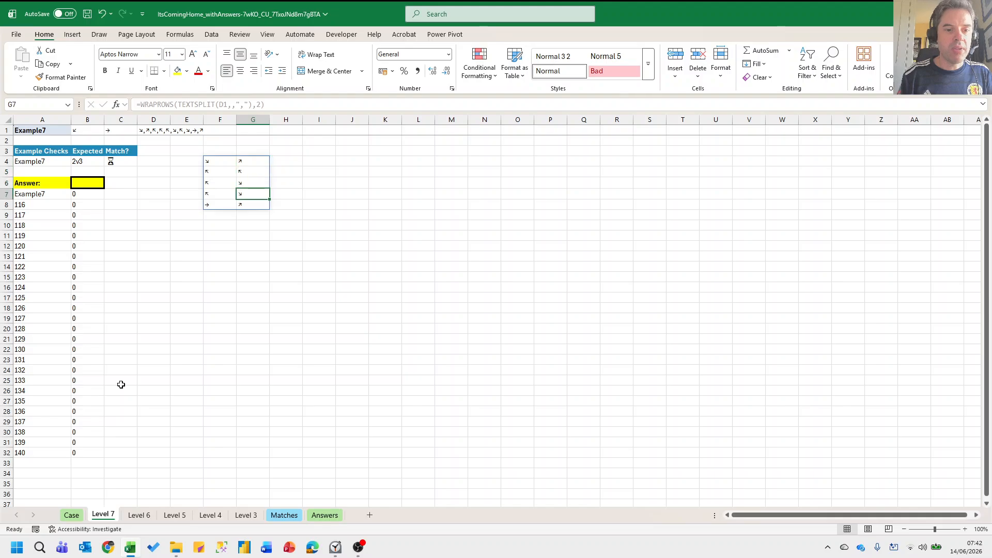
pyautogui.press('Up')
pyautogui.press('Up')
pyautogui.press('Up')
# Add the heading ENG in J3 and reference the starting arrow below it with =B1 in J4.
pyautogui.press('Right')
pyautogui.press('Right')
pyautogui.press('Right')
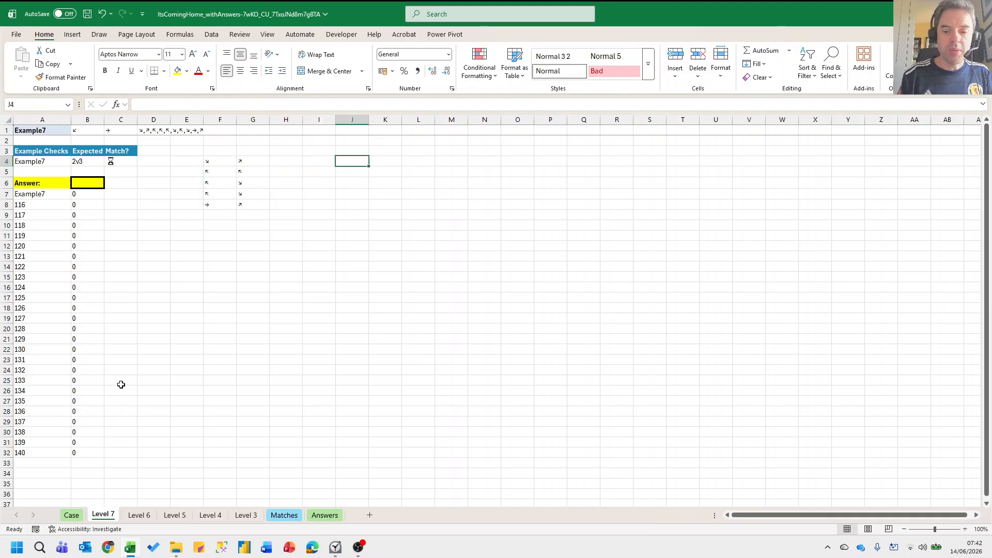
pyautogui.press('Up')
pyautogui.write('ENG')
pyautogui.press('Return')
pyautogui.write('=')
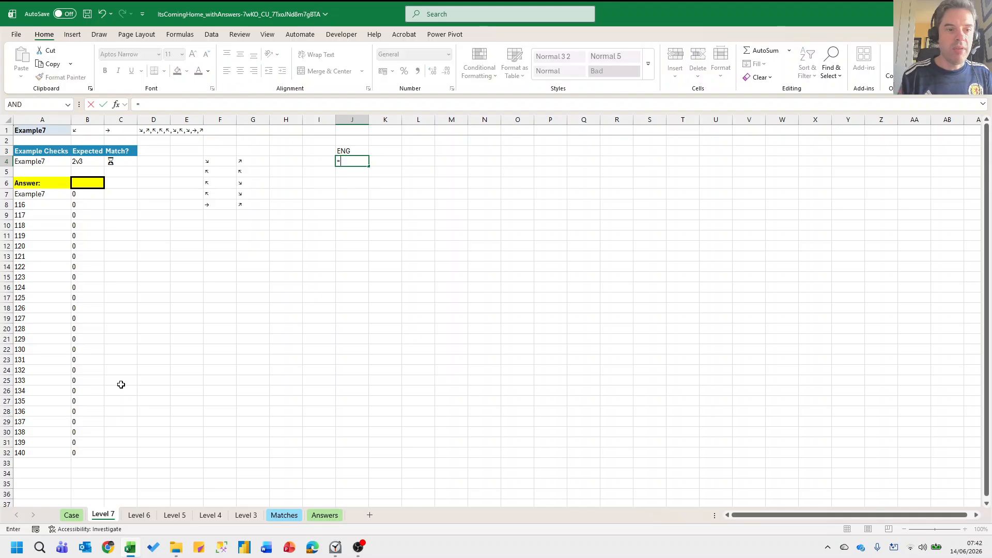
pyautogui.write('b1')
pyautogui.press('Return')
pyautogui.press('Up')
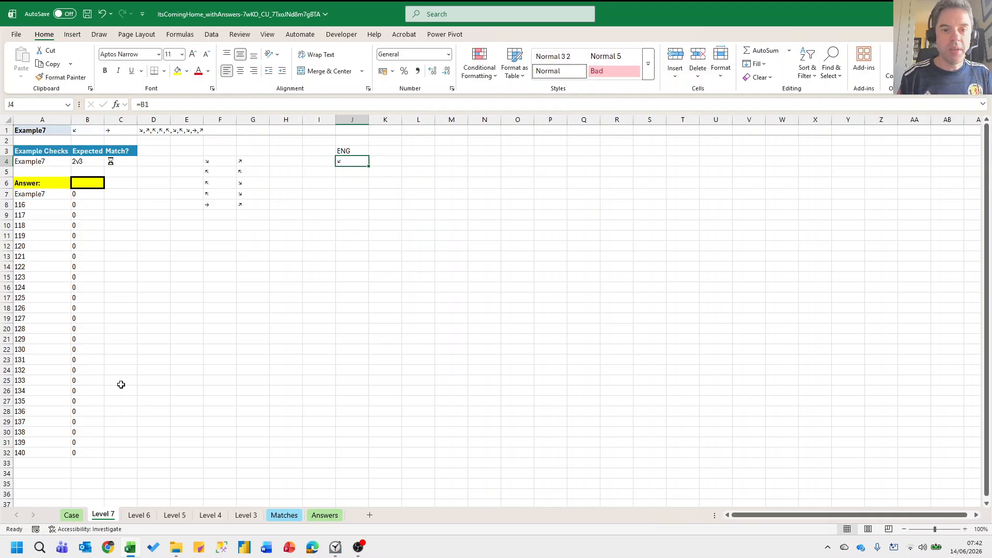
# Add the heading saves in K3 and pull the first column of arrow pairs into K4 with =TAKE(F4#,,1).
pyautogui.press('Right')
pyautogui.press('Up')
pyautogui.write('saves')
pyautogui.press('Return')
pyautogui.write('=take(')
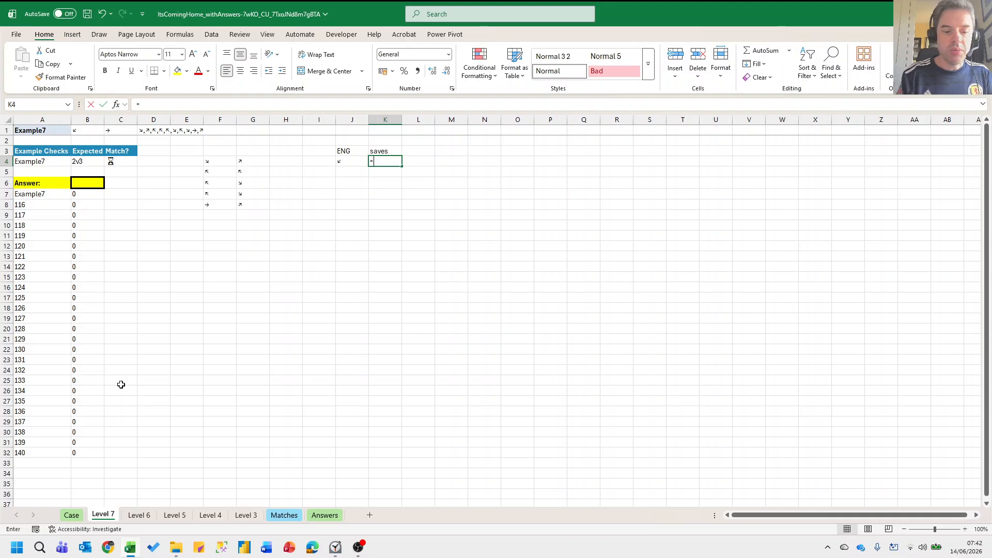
pyautogui.press('Left')
pyautogui.press('Left')
pyautogui.press('Left')
pyautogui.press('Left')
pyautogui.press('Left')
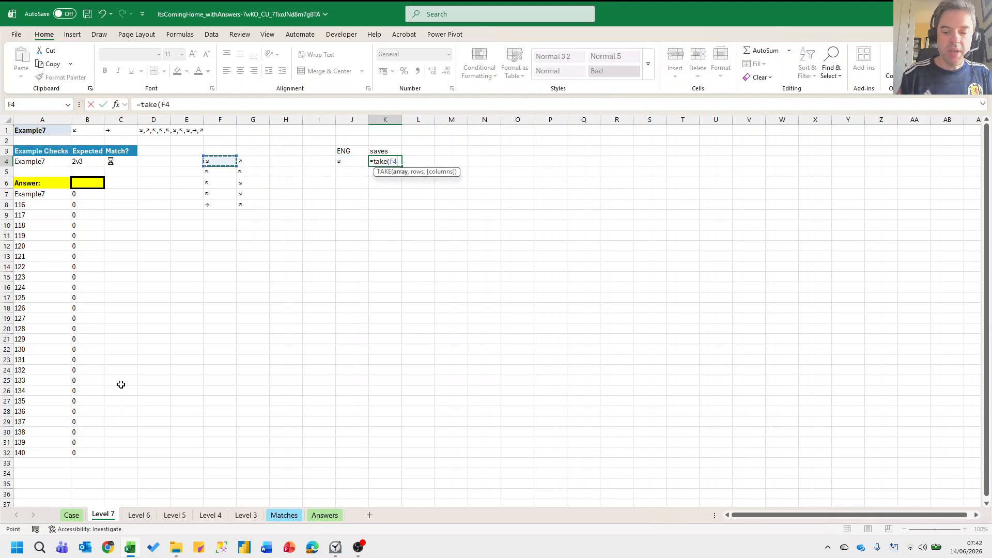
pyautogui.write('#,,1)')
pyautogui.press('Return')
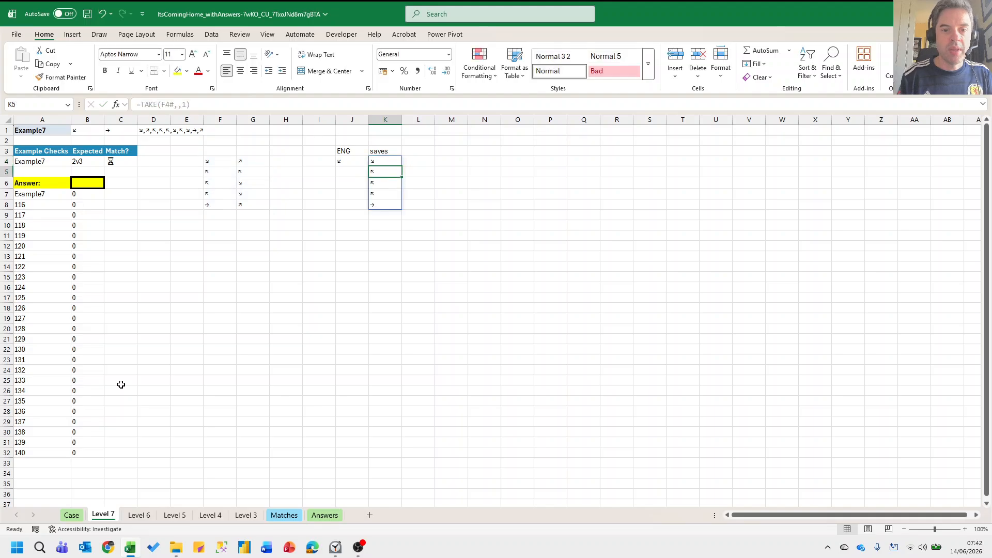
# Add the heading score in L3, next to the saves heading.
pyautogui.press('Up')
pyautogui.press('Right')
pyautogui.press('Up')
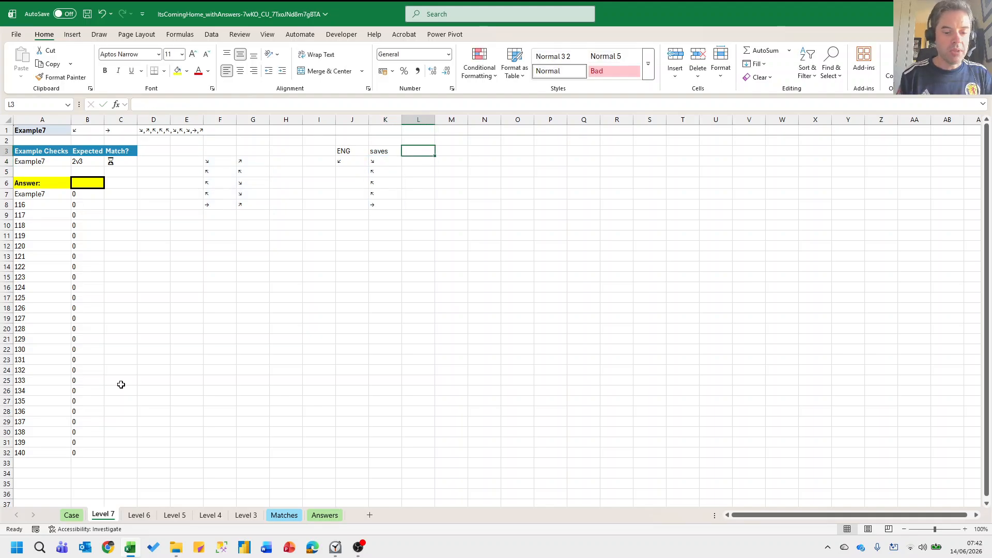
pyautogui.write('score')
pyautogui.press('Return')
# Enter =ISERROR(XMATCH(J4&K4,Saves)) in L4 to test whether the ENG and saves arrow combination is missing from the Saves list.
pyautogui.write('=')
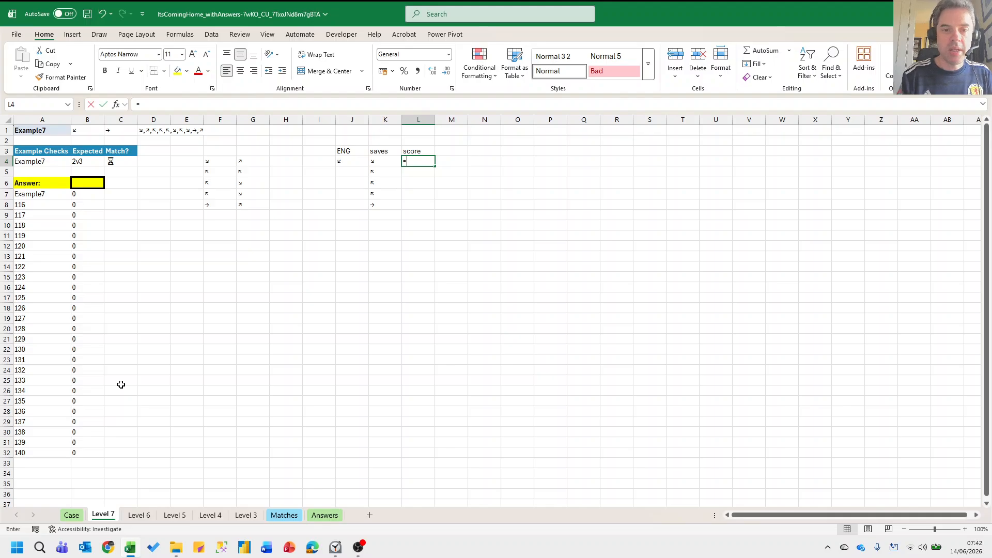
pyautogui.write('i')
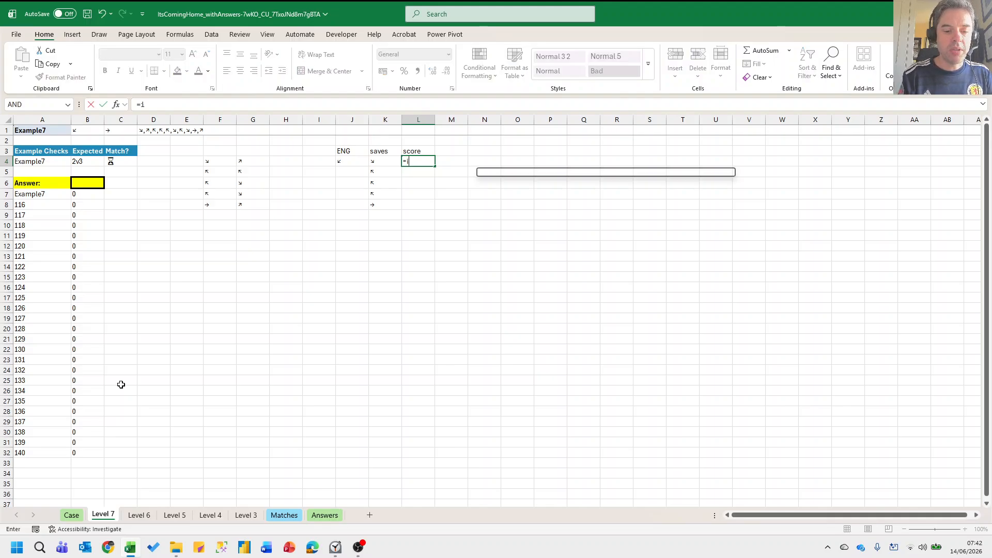
pyautogui.write('serror(xmatch(')
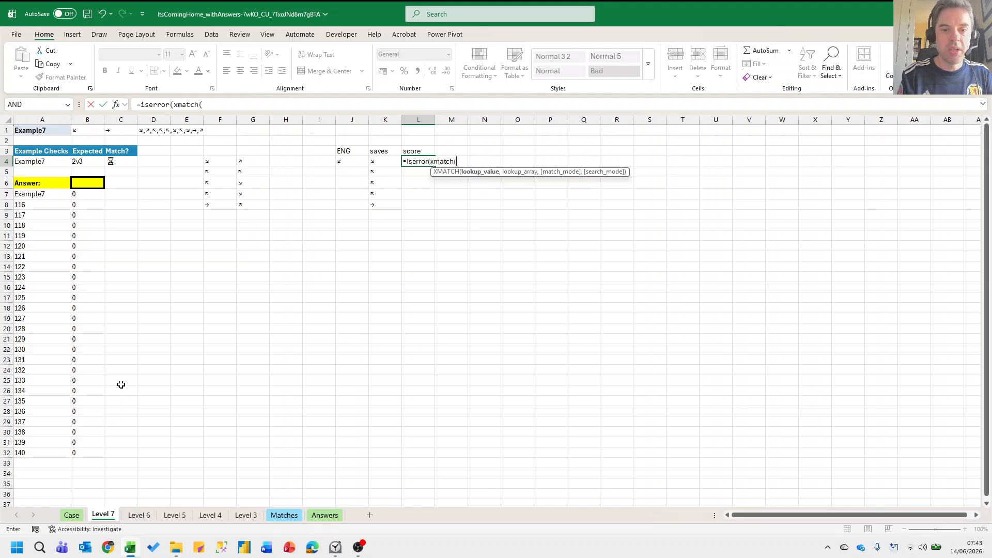
pyautogui.press('Left')
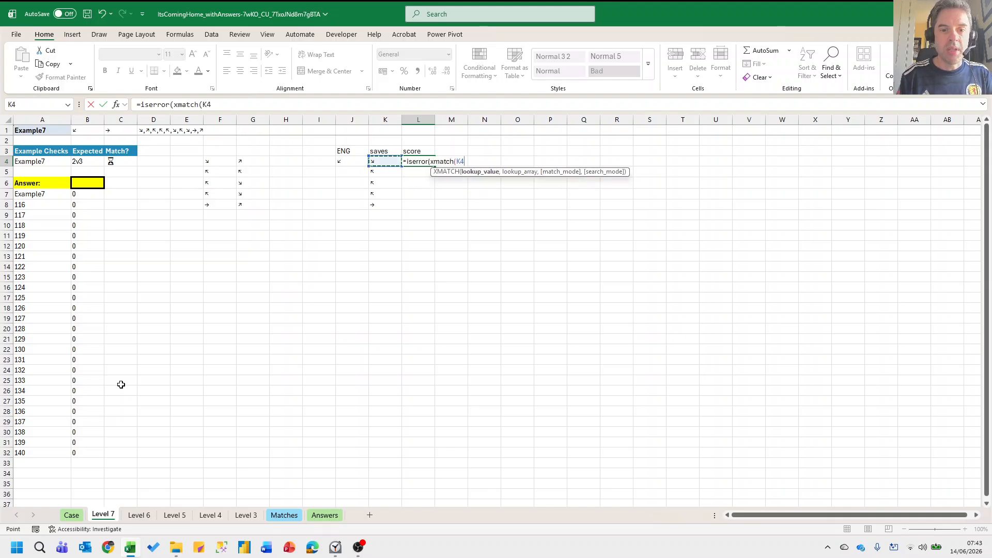
pyautogui.write('&')
pyautogui.press('Left')
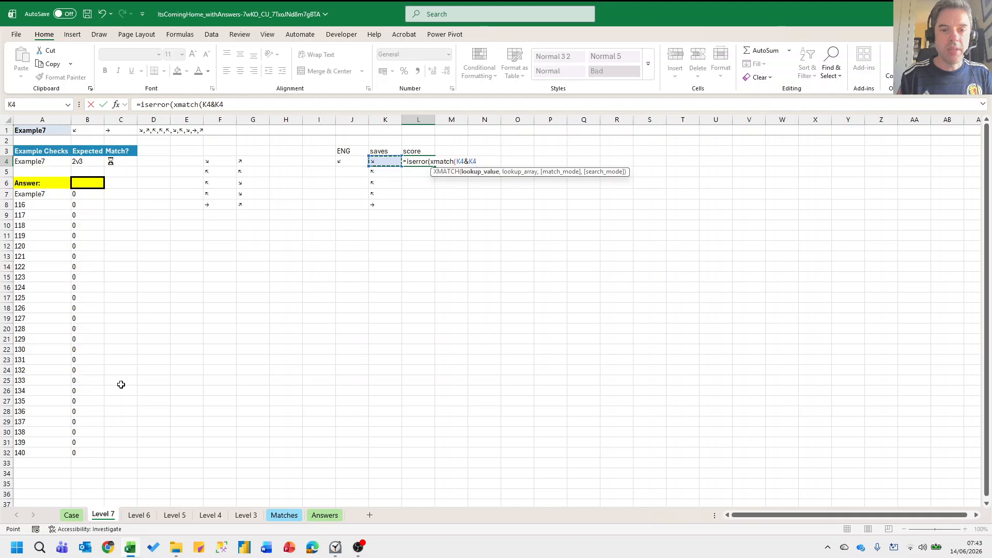
pyautogui.press('BackSpace')
pyautogui.press('BackSpace')
pyautogui.press('BackSpace')
pyautogui.press('BackSpace')
pyautogui.press('BackSpace')
pyautogui.press('Left')
pyautogui.press('Left')
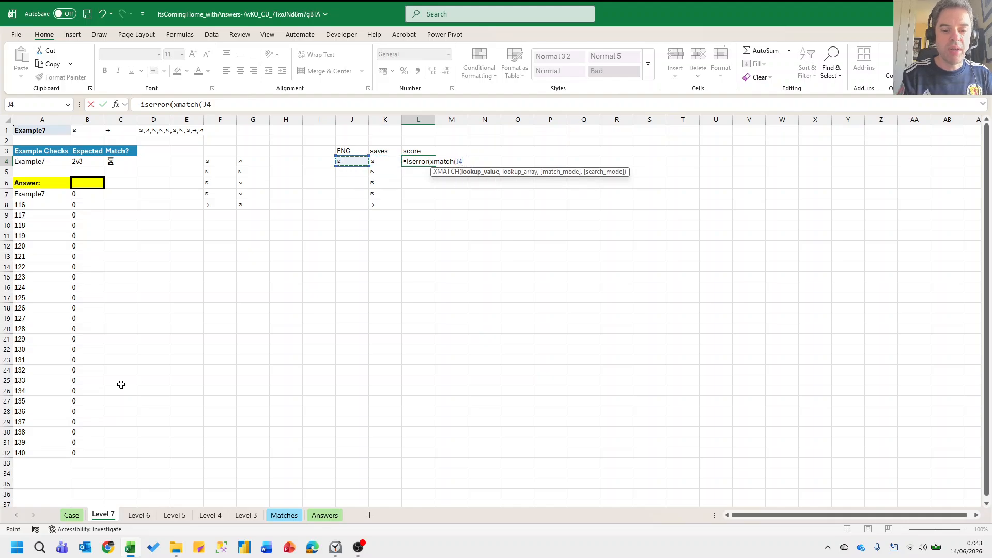
pyautogui.write('&')
pyautogui.press('Right')
pyautogui.write(',saves))')
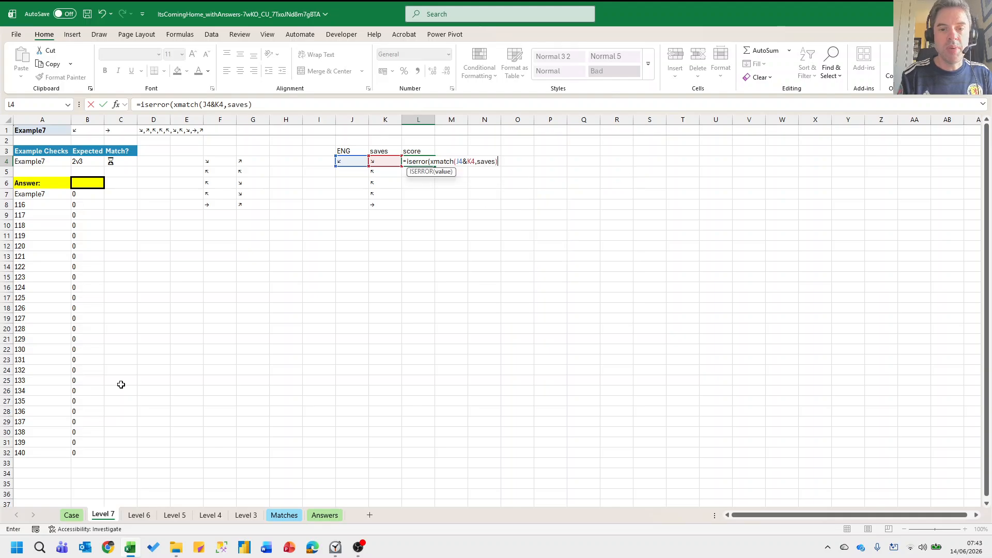
pyautogui.press('Return')
pyautogui.press('Up')
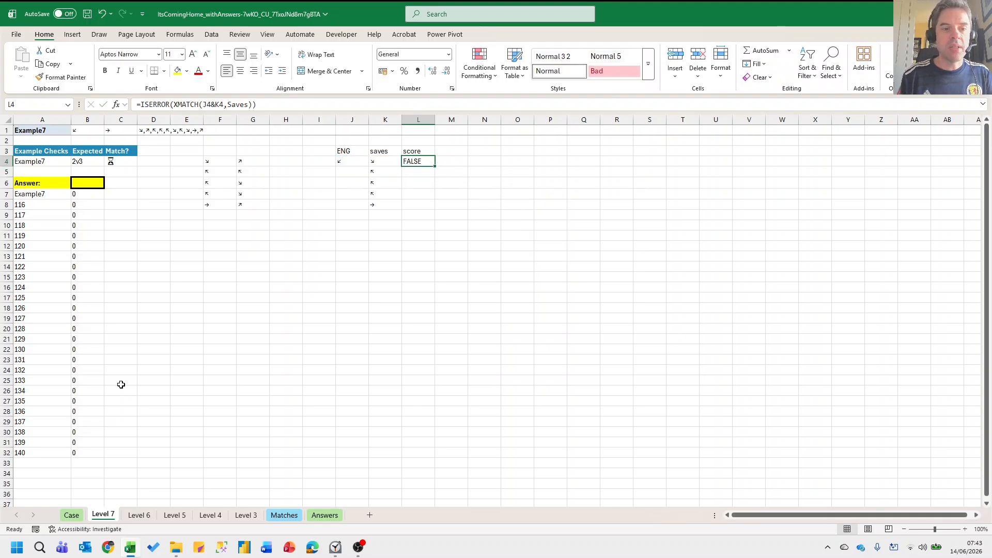
# Convert the L4 score test to a number by prefixing ISERROR with a double minus.
pyautogui.press('F2')
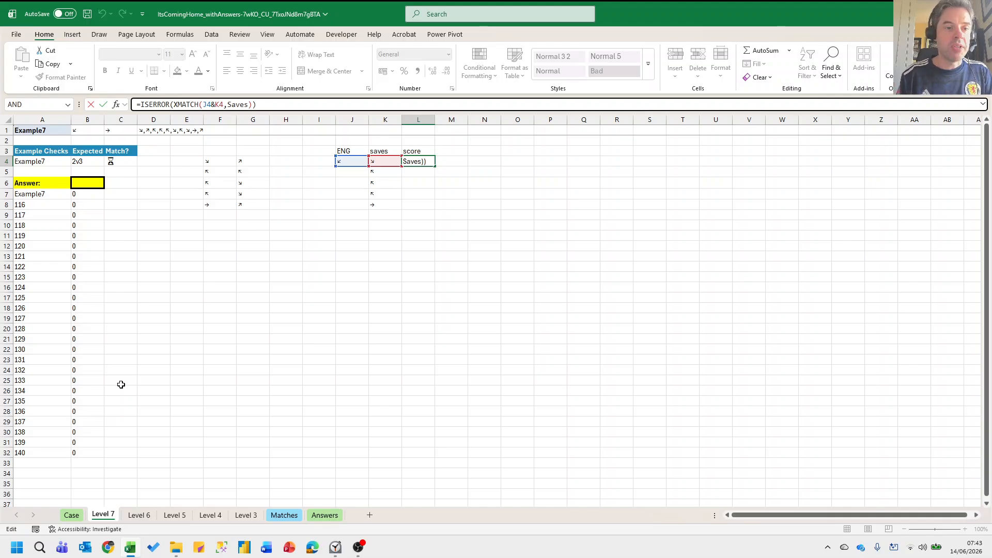
pyautogui.press('Home')
pyautogui.press('Right')
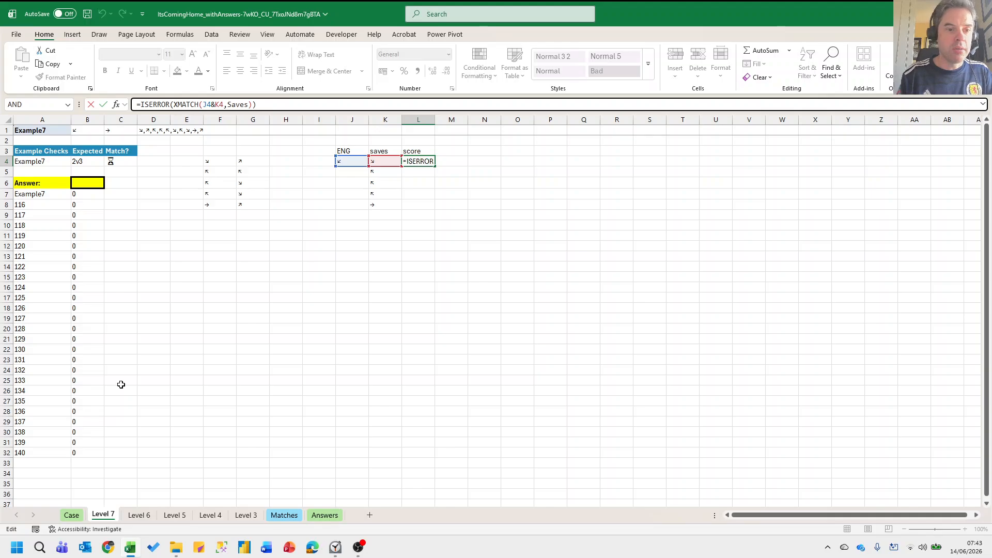
pyautogui.write('--')
pyautogui.hotkey('ctrl', 'Return')
# Start an XLOOKUP formula in J5 that looks up J4 in the LAST list.
pyautogui.press('Left')
pyautogui.press('Left')
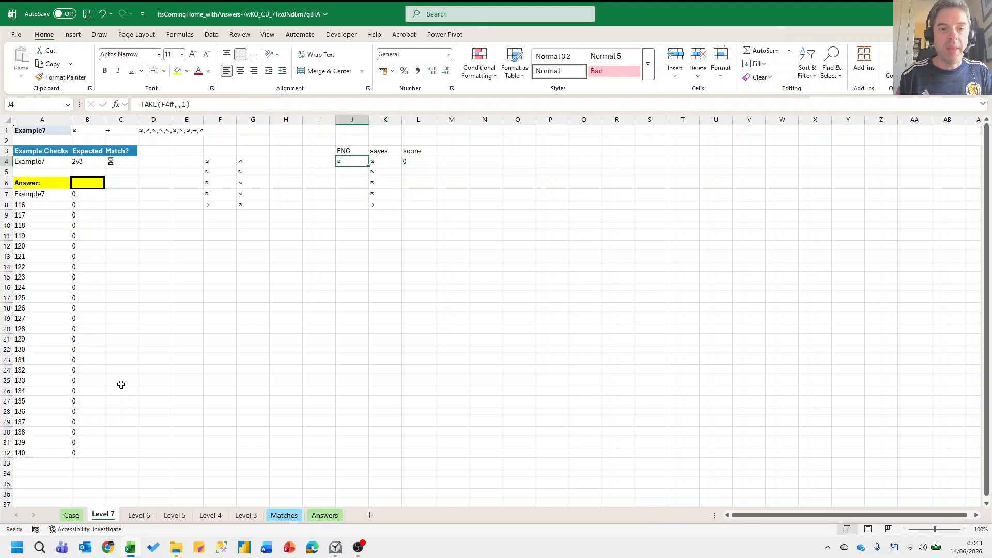
pyautogui.press('Right')
pyautogui.press('Right')
pyautogui.press('Left')
pyautogui.press('Left')
pyautogui.press('Down')
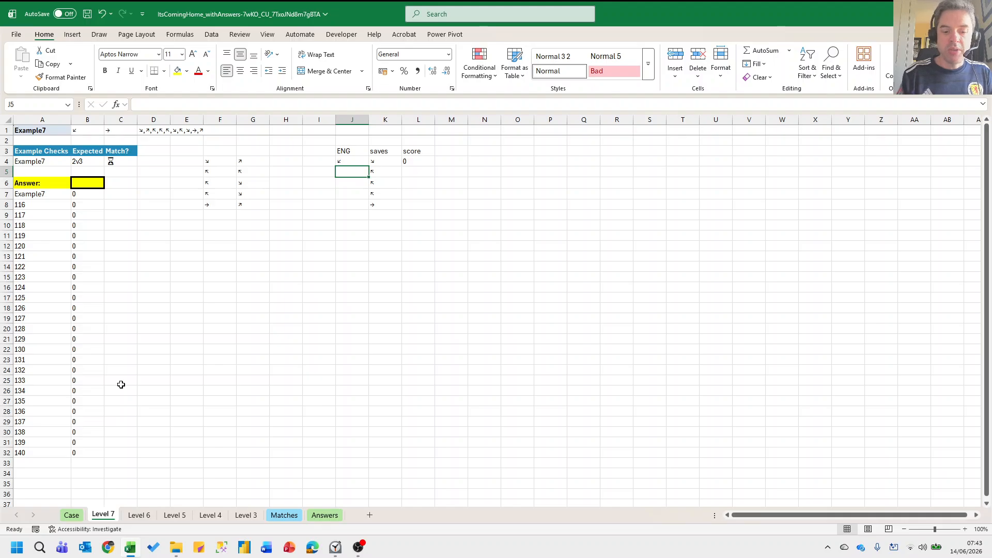
pyautogui.write('=xlookup')
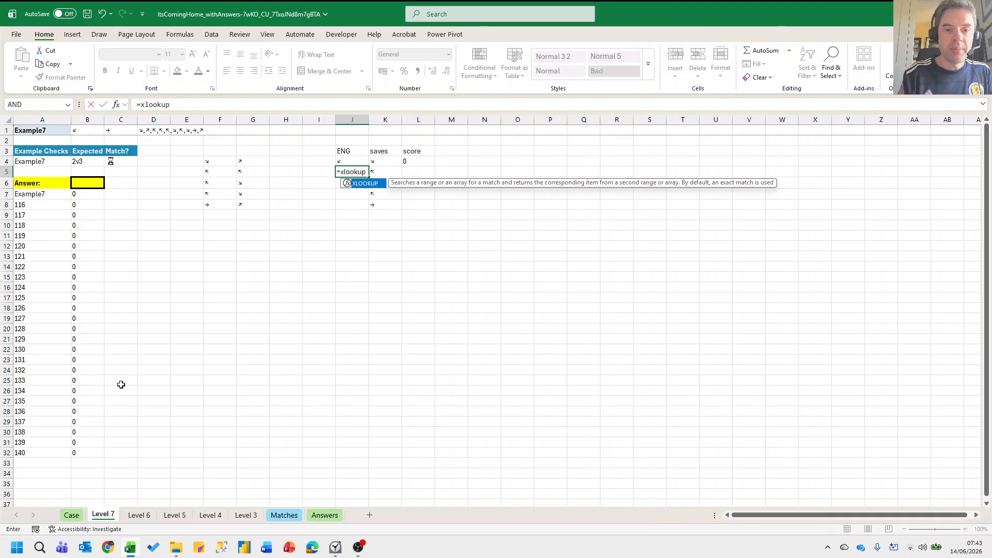
pyautogui.write('(')
pyautogui.press('BackSpace')
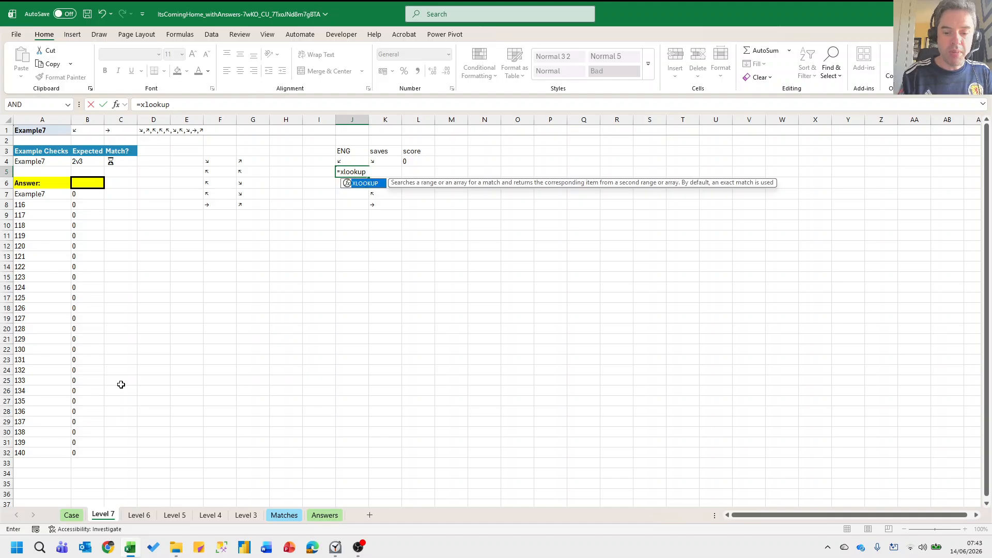
pyautogui.write('(')
pyautogui.press('Up')
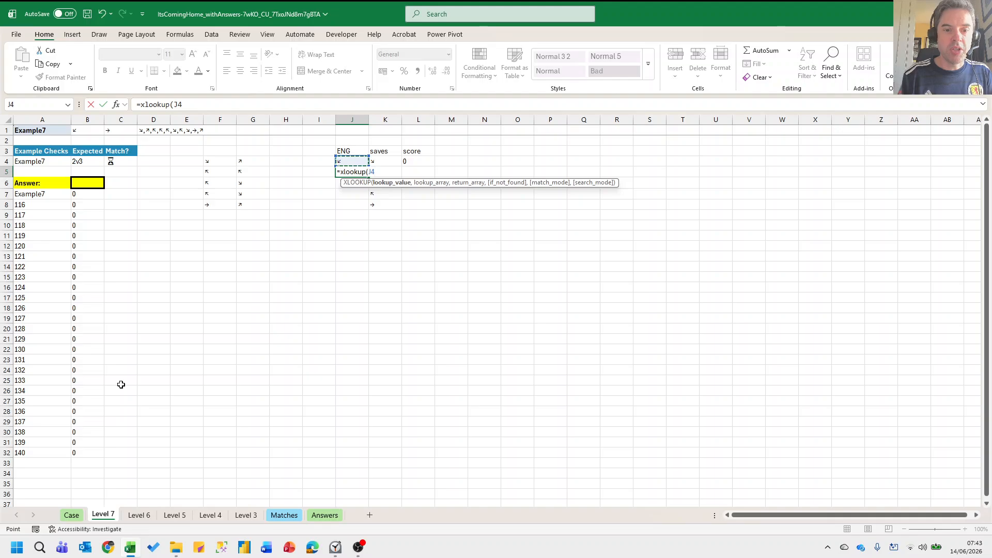
pyautogui.write(',')
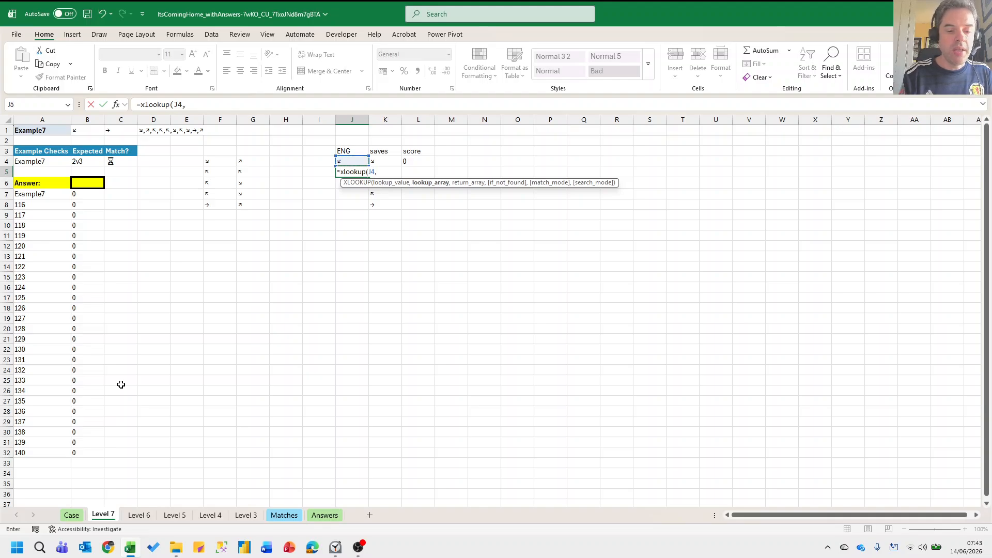
pyautogui.write('LAST,')
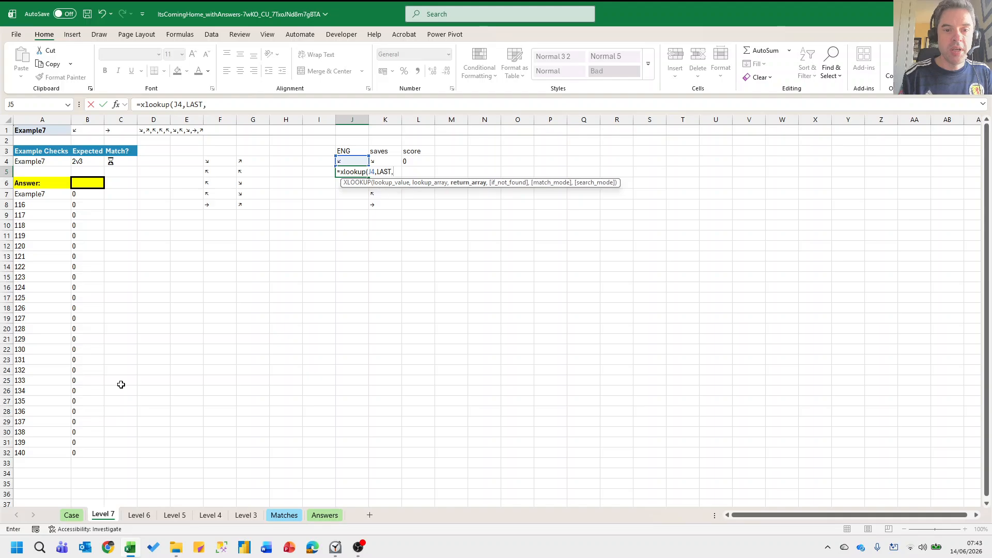
# Complete the J5 lookup with IF(L4=1,SCORED,SAVED) as its return array.
pyautogui.write('if(')
pyautogui.press('Up')
pyautogui.press('Right')
pyautogui.press('Right')
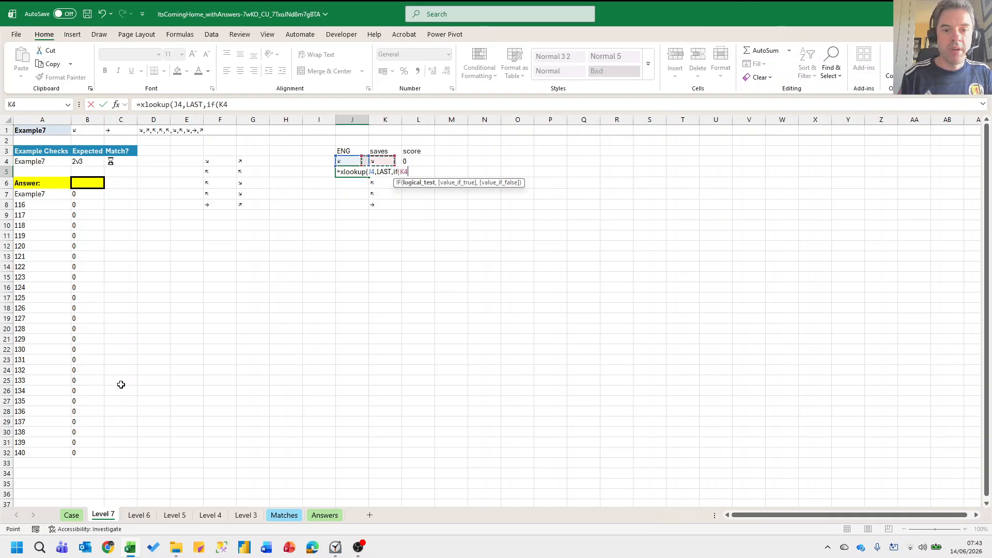
pyautogui.write('=1')
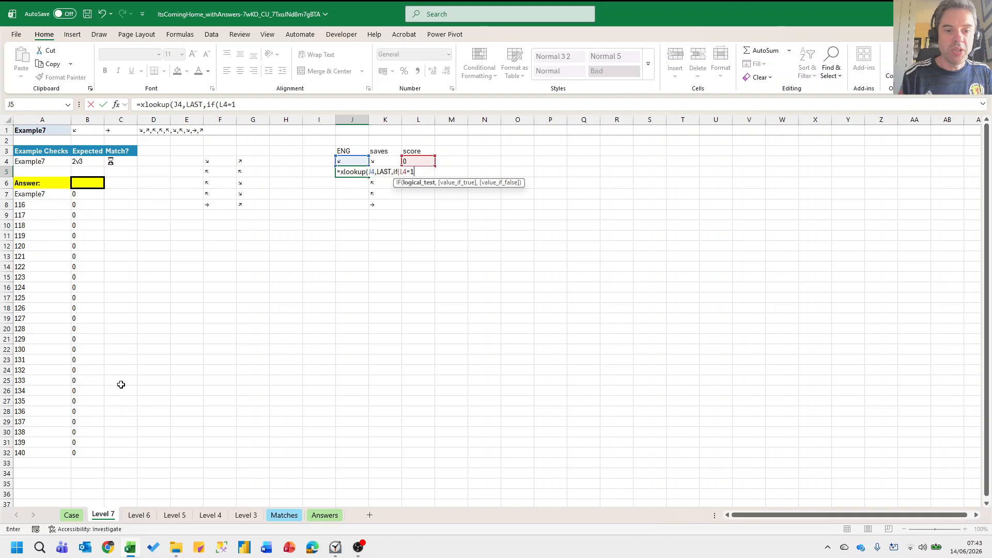
pyautogui.write(',SCored')
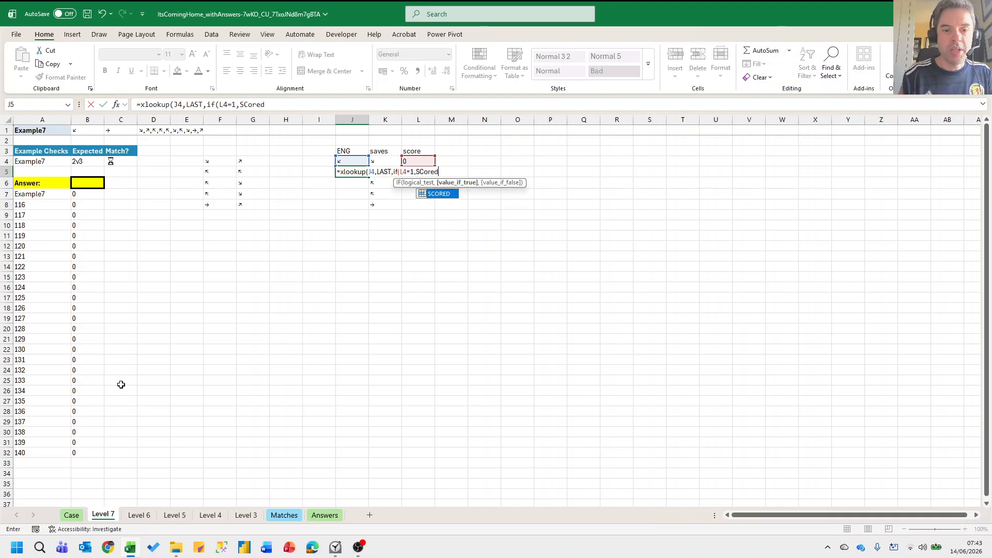
pyautogui.write(',Saved')
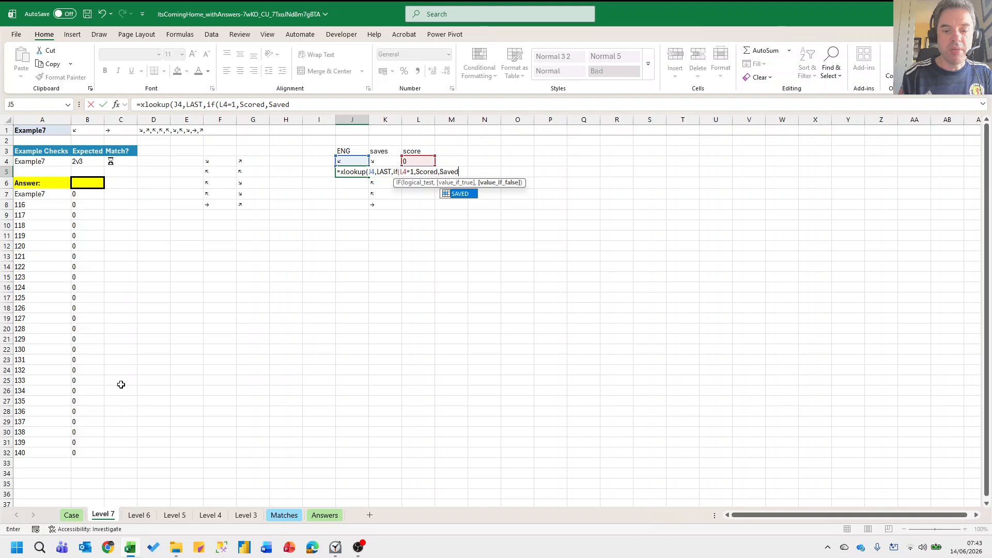
pyautogui.write('))')
pyautogui.press('Return')
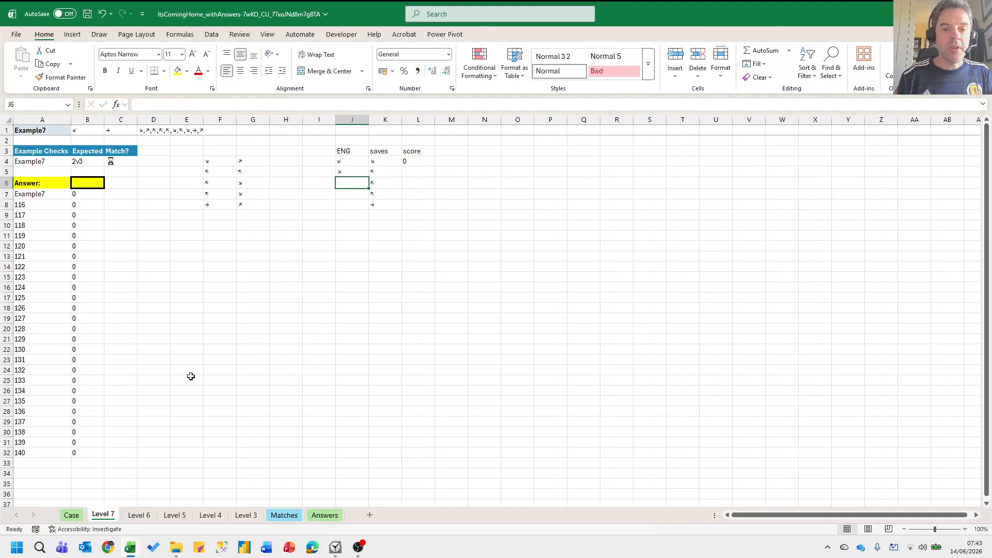
# Fill the ENG direction formula from J5 down to J8.
pyautogui.click(360, 172)
pyautogui.hotkey('shift', 'Down')
pyautogui.hotkey('shift', 'Down')
pyautogui.hotkey('shift', 'Down')
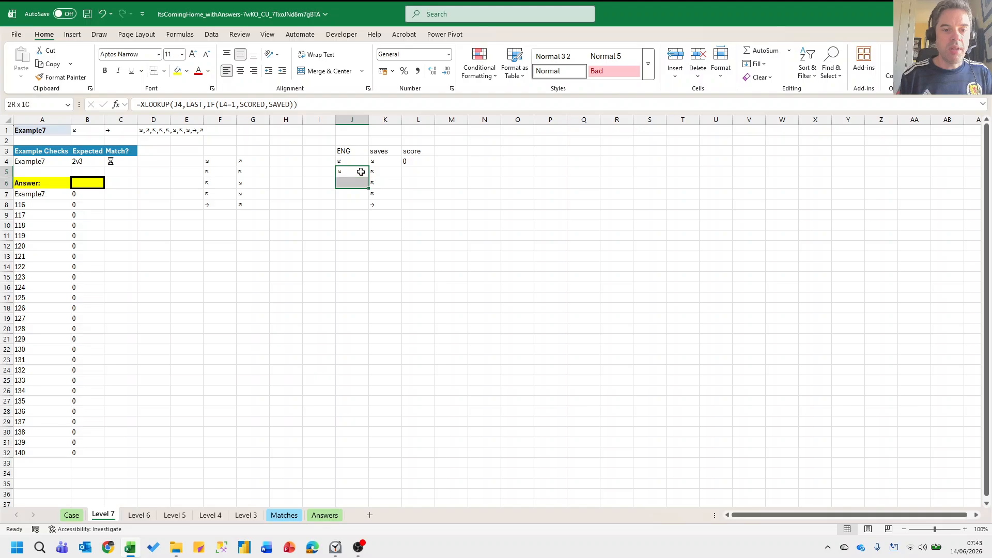
pyautogui.hotkey('ctrl', 'd')
# Fill the score formula from L4 down to L8.
pyautogui.press('Right')
pyautogui.press('Right')
pyautogui.press('Up')
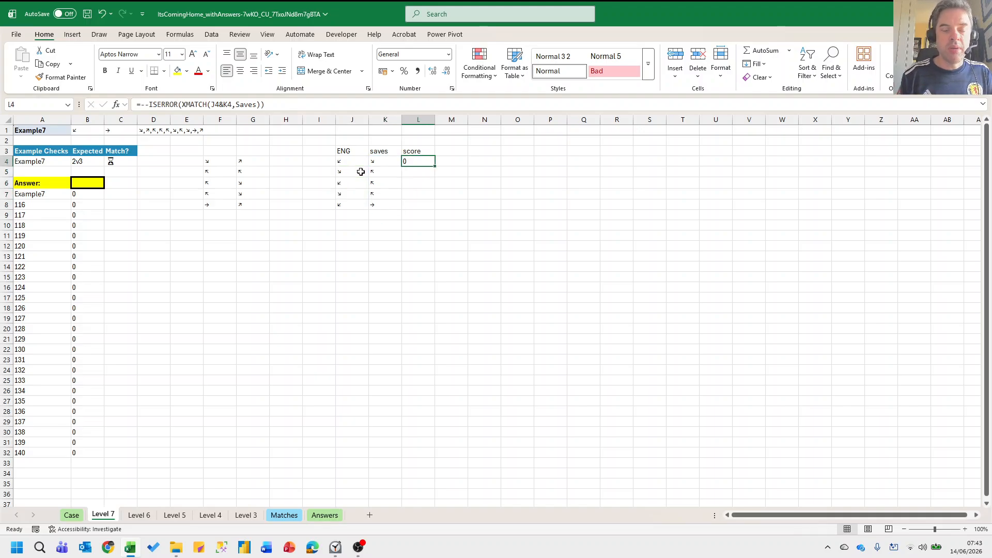
pyautogui.scroll(-1, 361, 172)
pyautogui.hotkey('shift', 'Down')
pyautogui.hotkey('shift', 'Down')
pyautogui.hotkey('shift', 'Down')
pyautogui.hotkey('shift', 'Down')
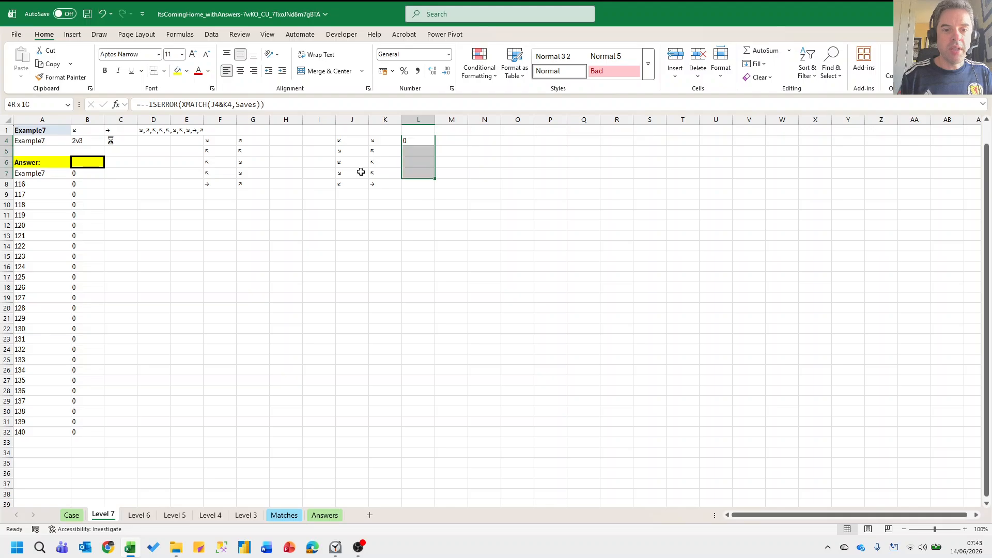
pyautogui.hotkey('ctrl', 'd')
pyautogui.scroll(1, 361, 169)
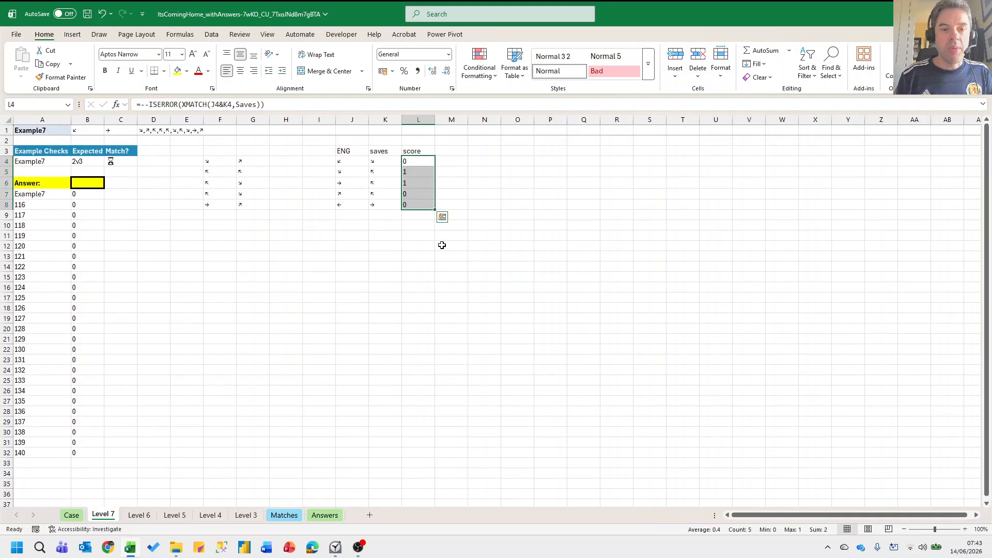
# Copy the ENG block J3:L8 to N3 and change the copied ENG heading to opp.
pyautogui.click(408, 138)
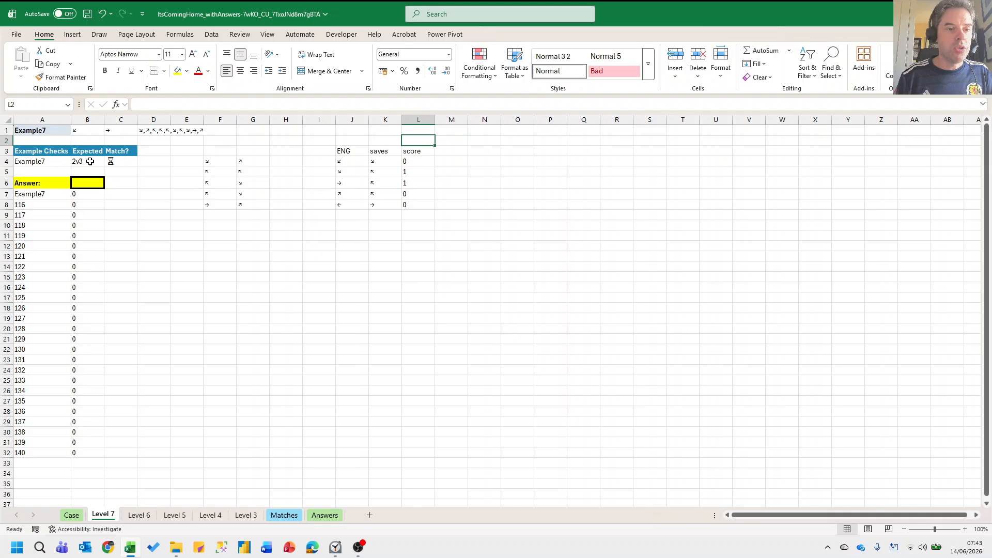
pyautogui.moveTo(353, 151); pyautogui.dragTo(411, 202)
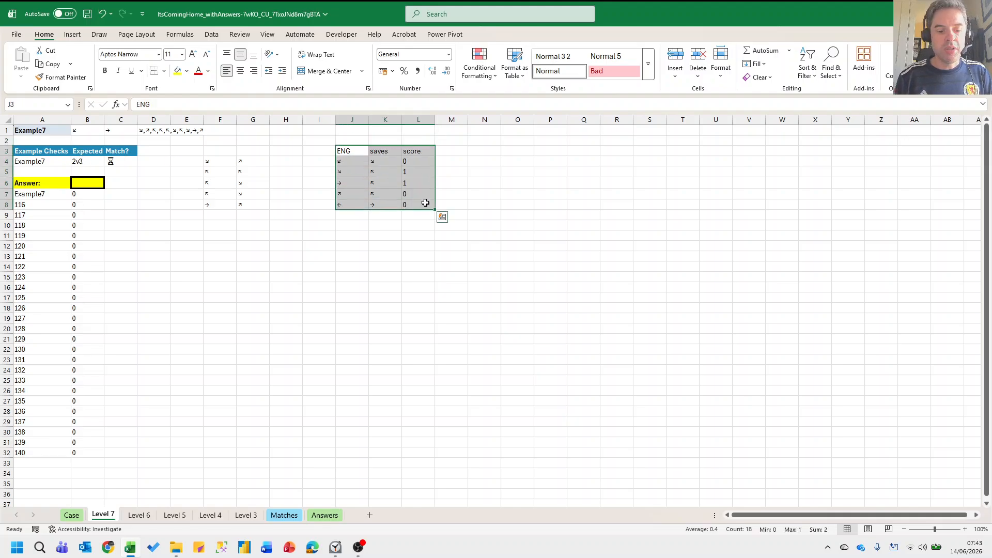
pyautogui.hotkey('ctrl', 'c')
pyautogui.click(485, 151)
pyautogui.hotkey('ctrl', 'v')
pyautogui.click(490, 151)
pyautogui.write('opp')
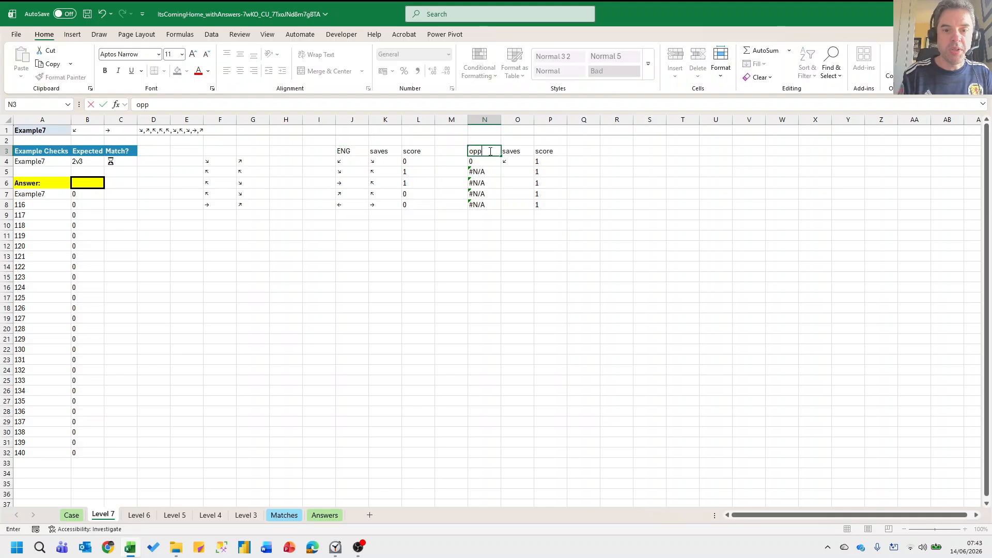
pyautogui.press('Return')
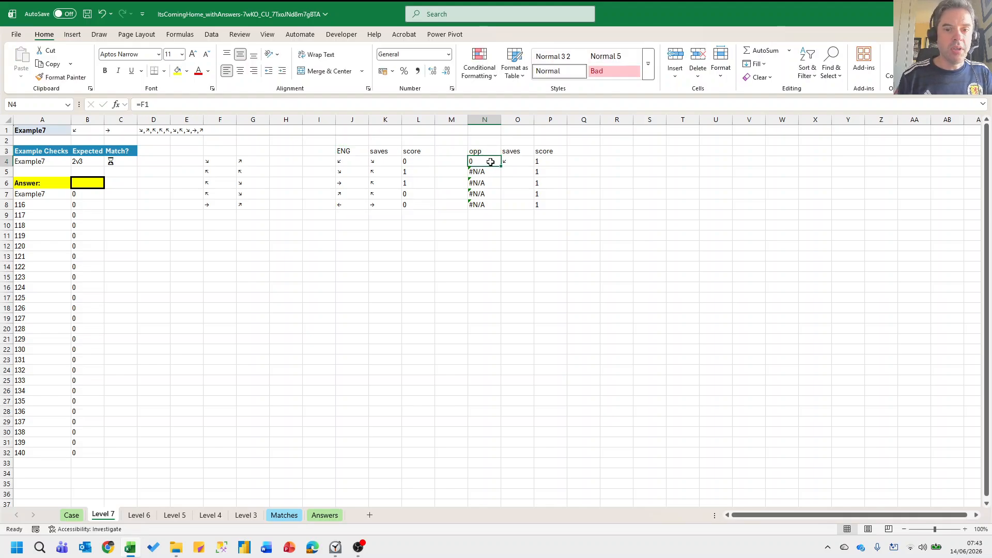
# Change the opposition's first shot formula in N4 to =C1.
pyautogui.press('F2')
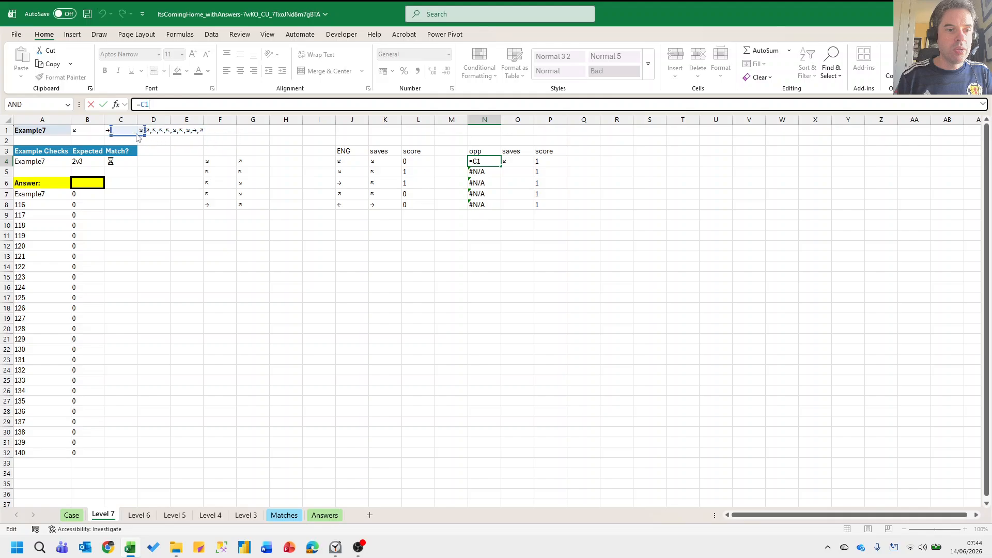
pyautogui.click(120, 132)
pyautogui.press('Return')
# Change the opposition saves formula in O4 to =TAKE(F4#,,-1) to pull the last column of arrow pairs.
pyautogui.click(510, 162)
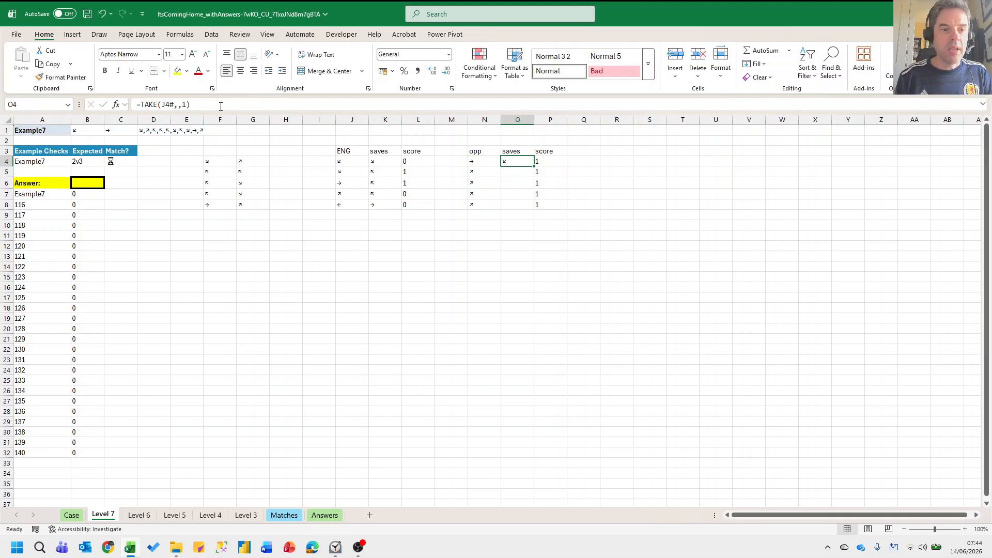
pyautogui.press('F2')
pyautogui.moveTo(349, 157); pyautogui.dragTo(217, 162)
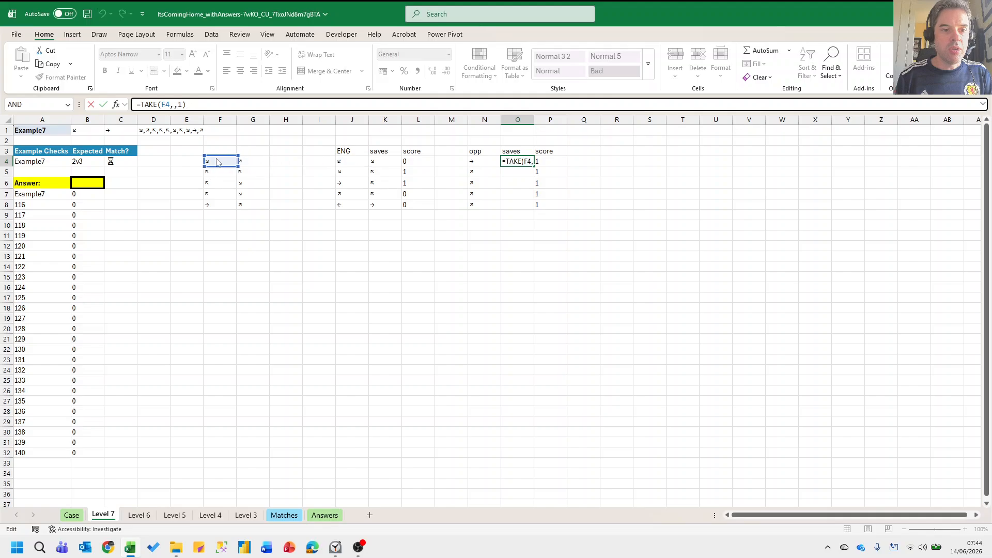
pyautogui.click(173, 104)
pyautogui.write('#')
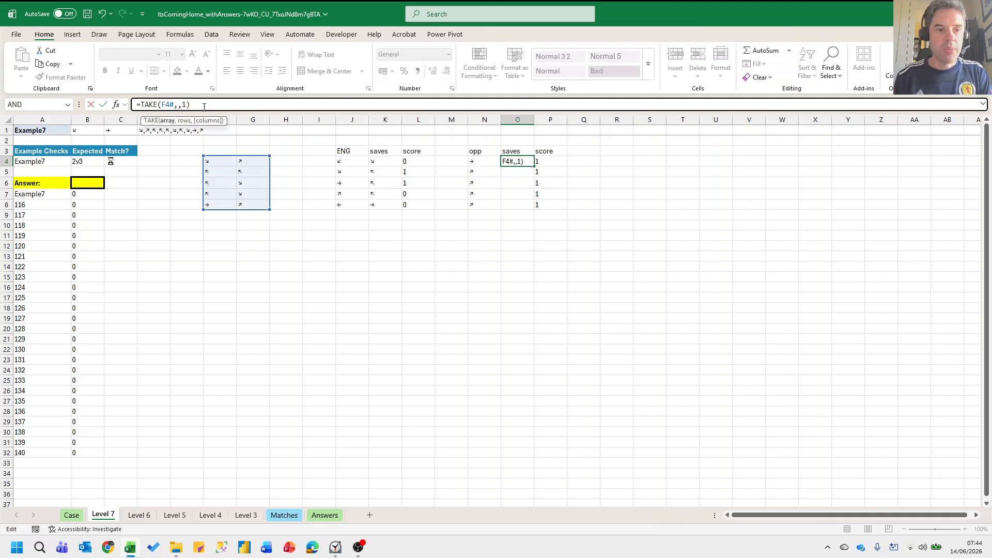
pyautogui.click(185, 105)
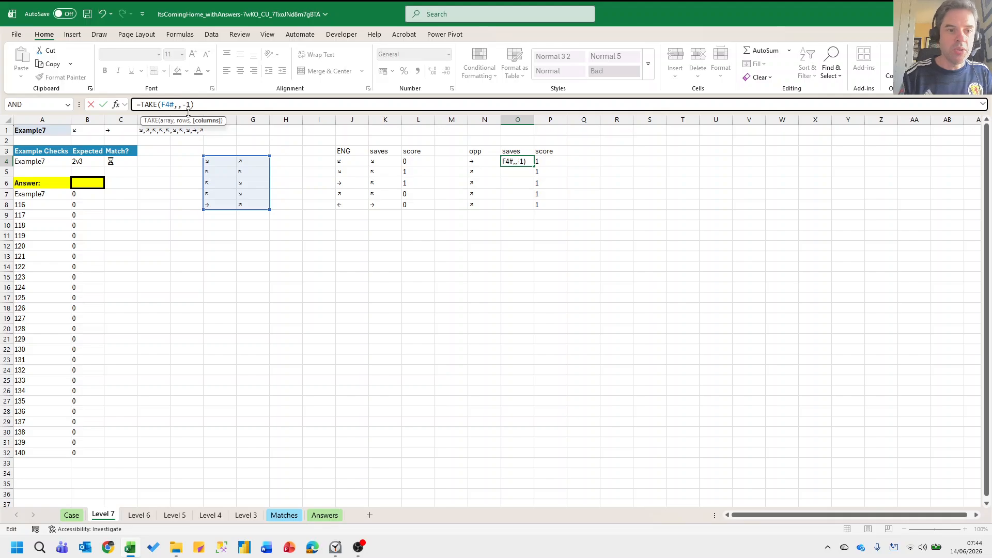
pyautogui.press('Return')
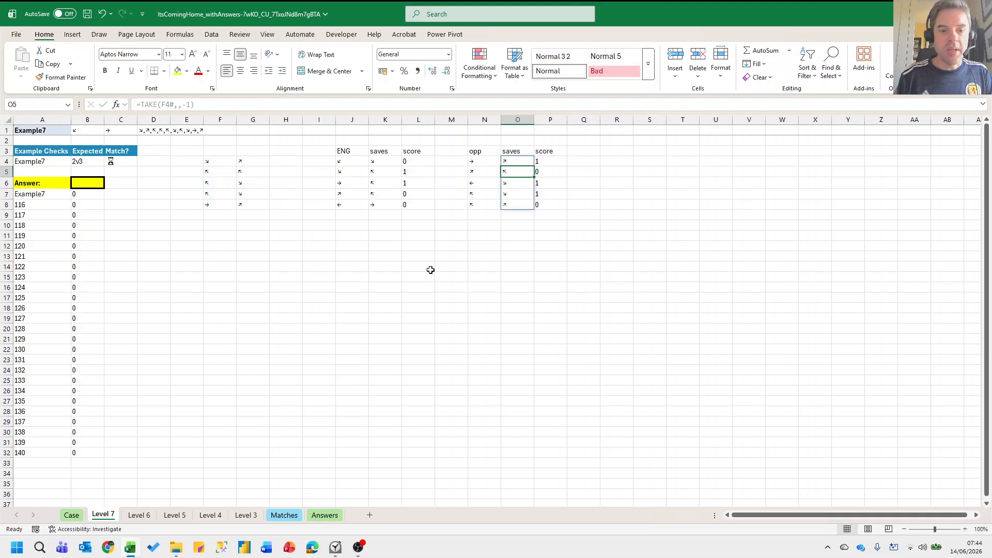
# Total the ENG scores in L10 with =SUM(L4:L8).
pyautogui.click(414, 224)
pyautogui.write('=sum(')
pyautogui.press('Up')
pyautogui.press('Up')
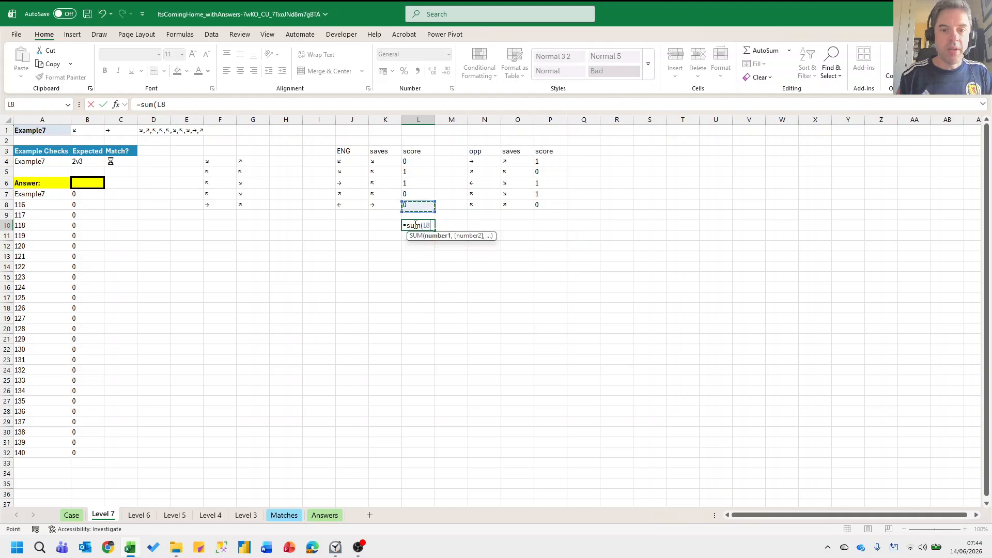
pyautogui.hotkey('shift', 'Up')
pyautogui.hotkey('shift', 'Up')
pyautogui.hotkey('shift', 'Up')
pyautogui.hotkey('shift', 'Up')
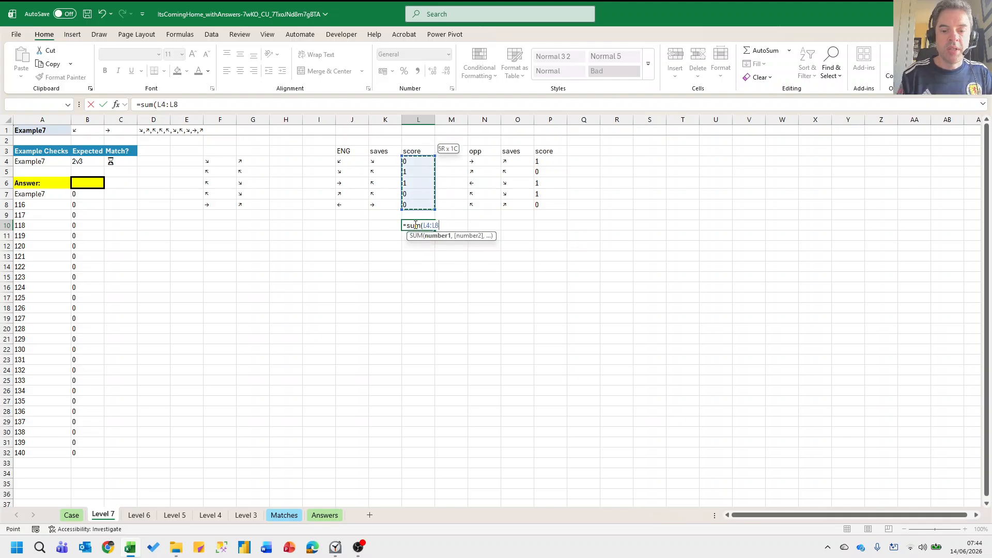
pyautogui.press('Return')
# Copy the total formula from L10 to P10 to sum the opposition scores.
pyautogui.press('Up')
pyautogui.hotkey('ctrl', 'c')
pyautogui.press('Right')
pyautogui.press('Right')
pyautogui.press('Right')
pyautogui.press('Right')
pyautogui.hotkey('ctrl', 'v')
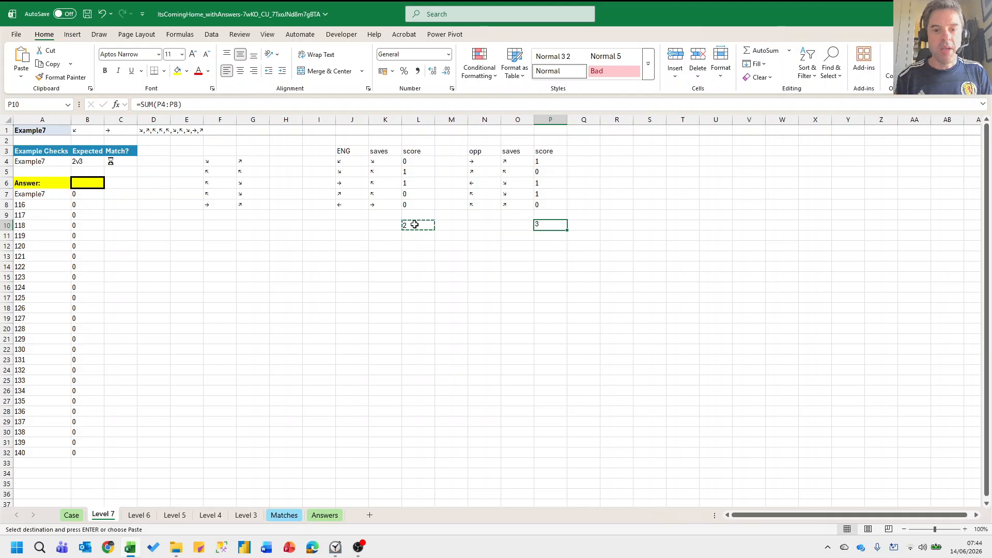
# Combine the two totals into a result in N10 with =L10&"v"&P10.
pyautogui.press('Left')
pyautogui.press('Left')
pyautogui.write('=')
pyautogui.press('Left')
pyautogui.press('Left')
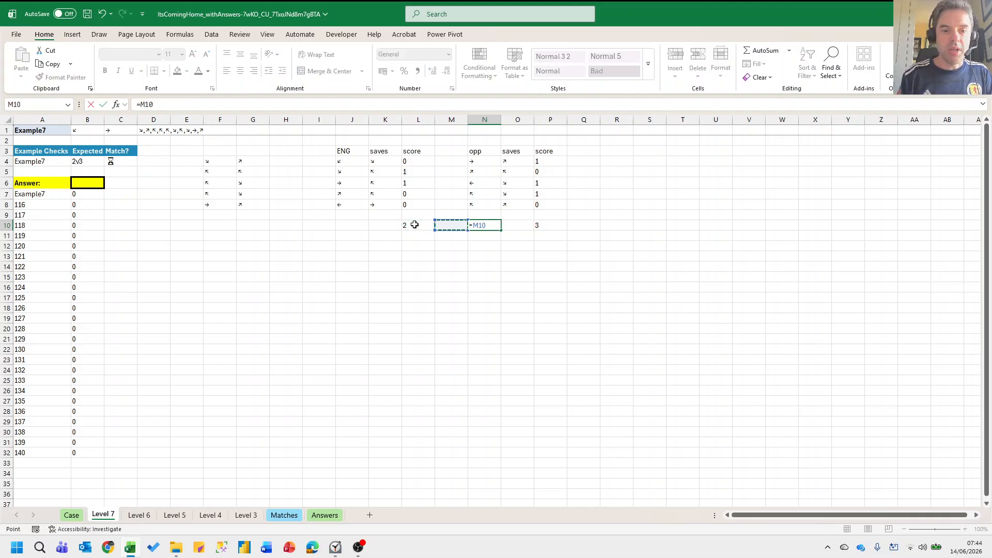
pyautogui.write('&"v"')
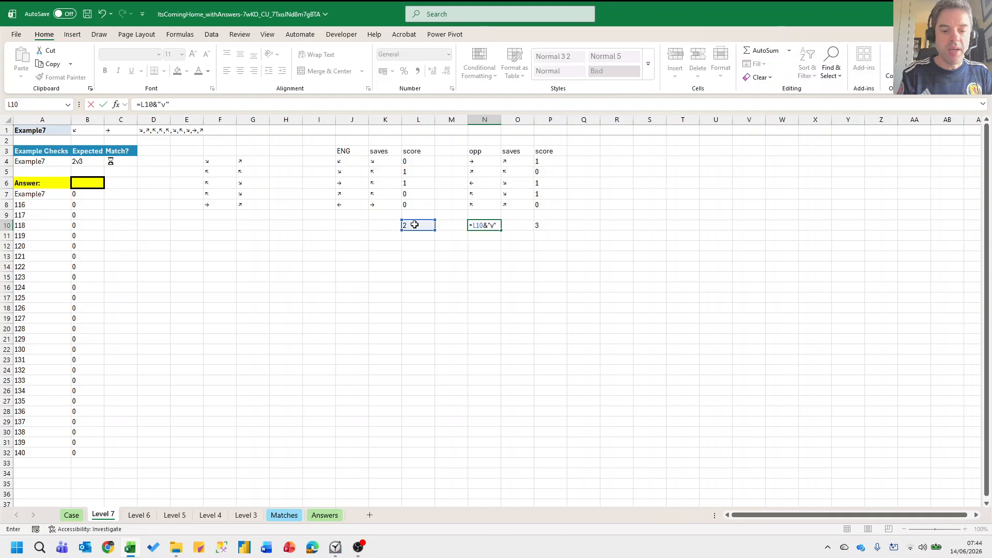
pyautogui.write('&')
pyautogui.press('Right')
pyautogui.press('Right')
pyautogui.press('Return')
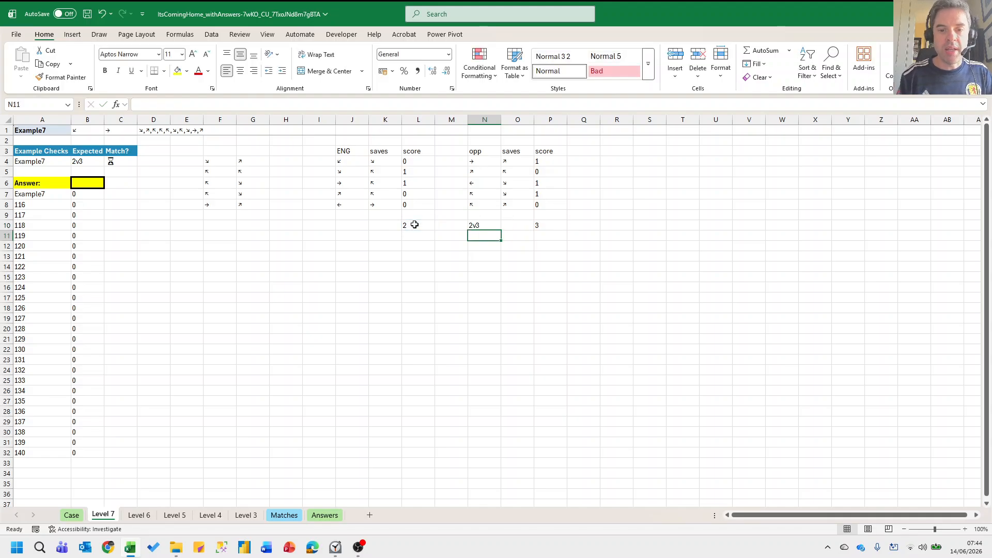
# Link the Answer cell B6 to the combined result with =N10, and return to the Case sheet.
pyautogui.click(106, 184)
pyautogui.write('=')
pyautogui.click(480, 225)
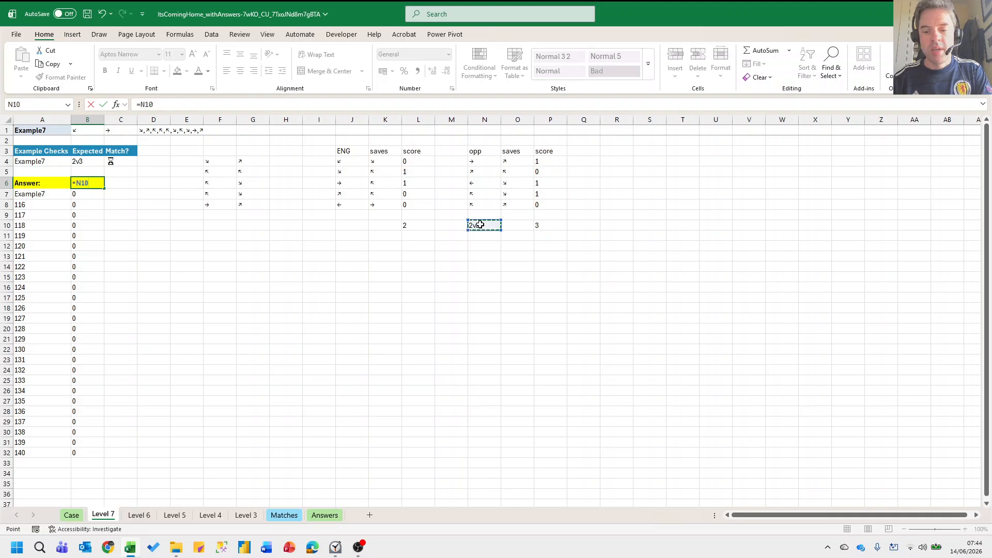
pyautogui.press('Return')
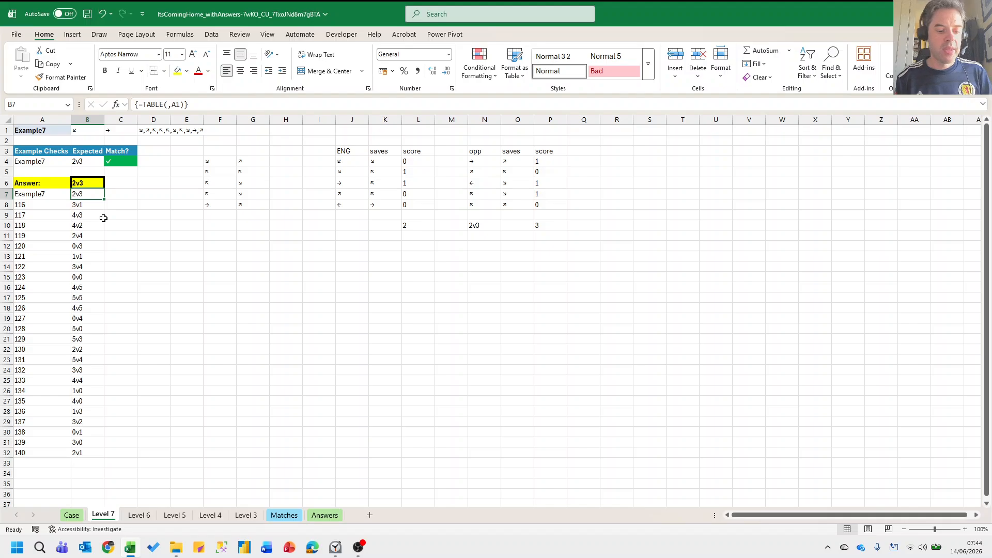
pyautogui.hotkey('ctrl', 'pageup')
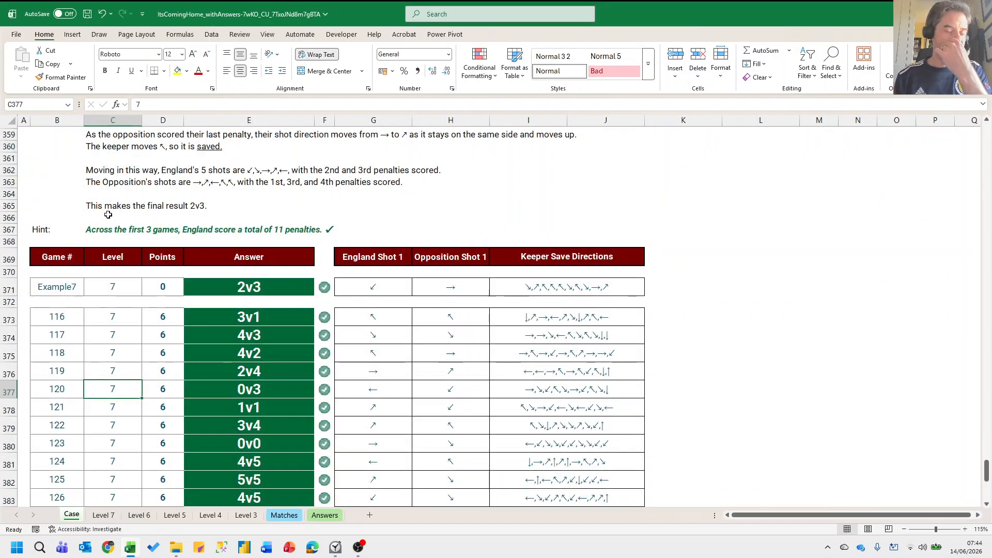
# Review the Level 7 answers down to the Level Code row and read the five bonus questions on the Case sheet.
pyautogui.scroll(-5, 161, 230)
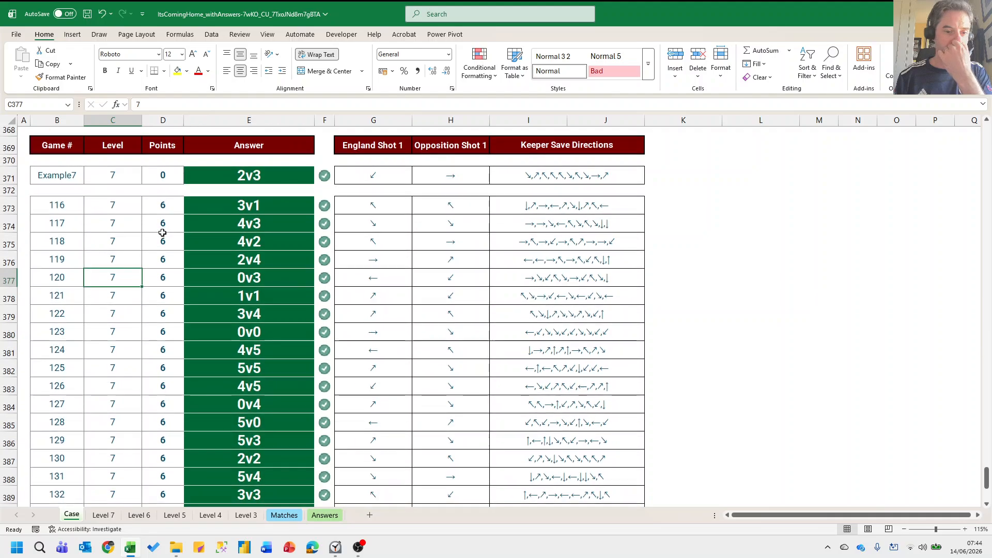
pyautogui.scroll(-2, 162, 233)
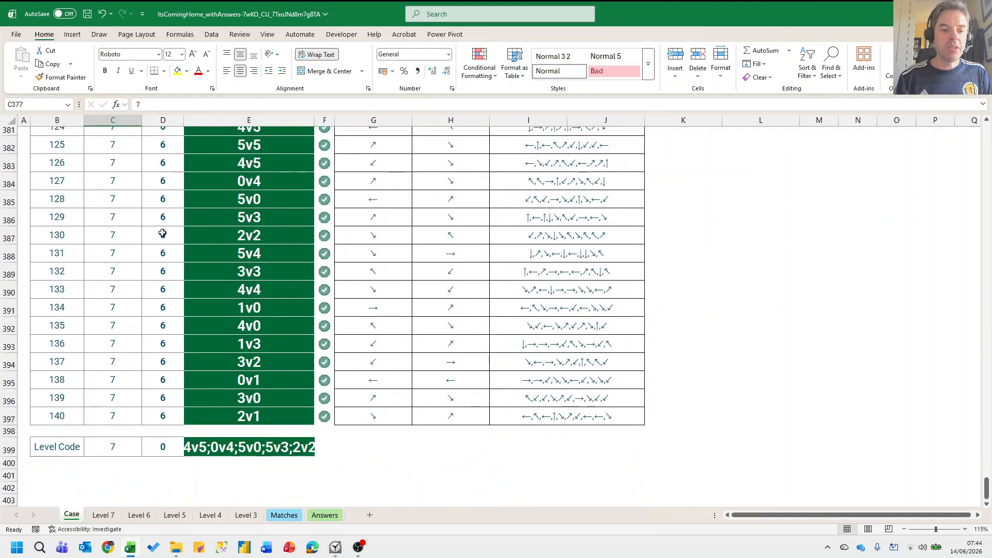
pyautogui.scroll(20, 166, 248)
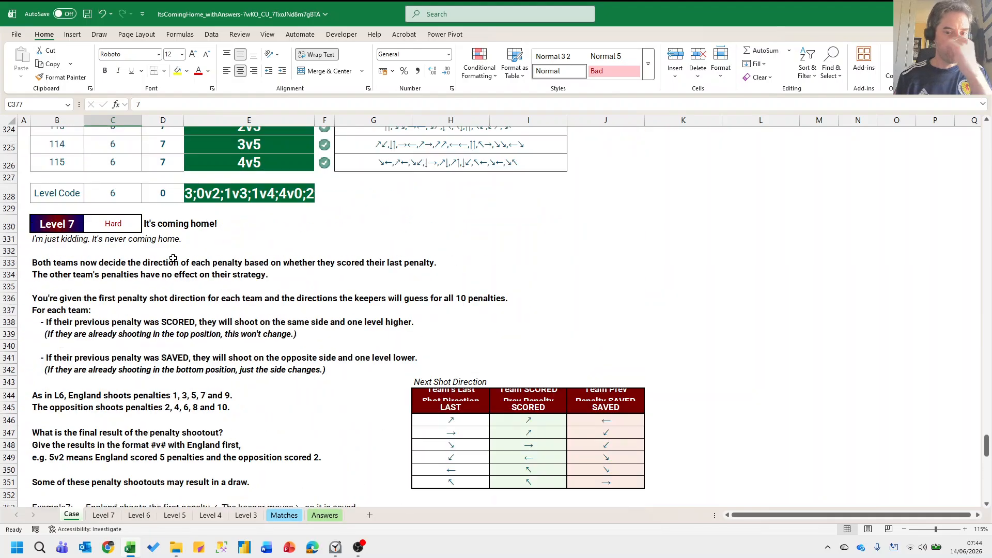
pyautogui.scroll(20, 173, 258)
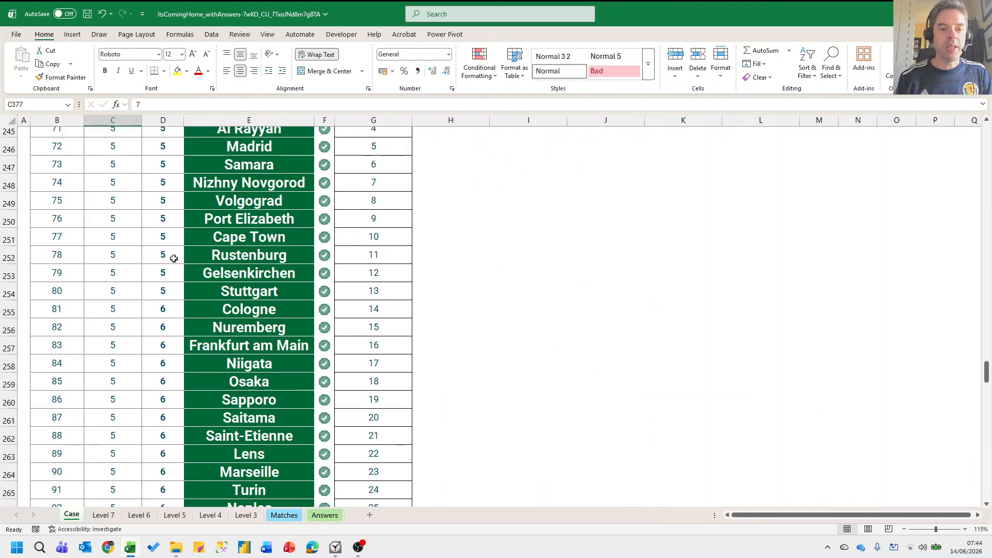
pyautogui.scroll(20, 174, 259)
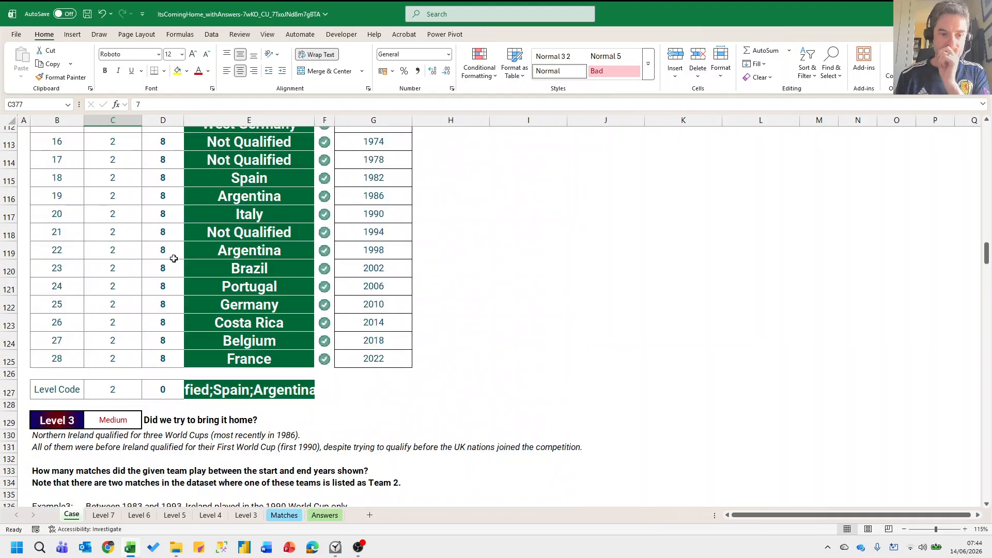
pyautogui.scroll(12, 173, 258)
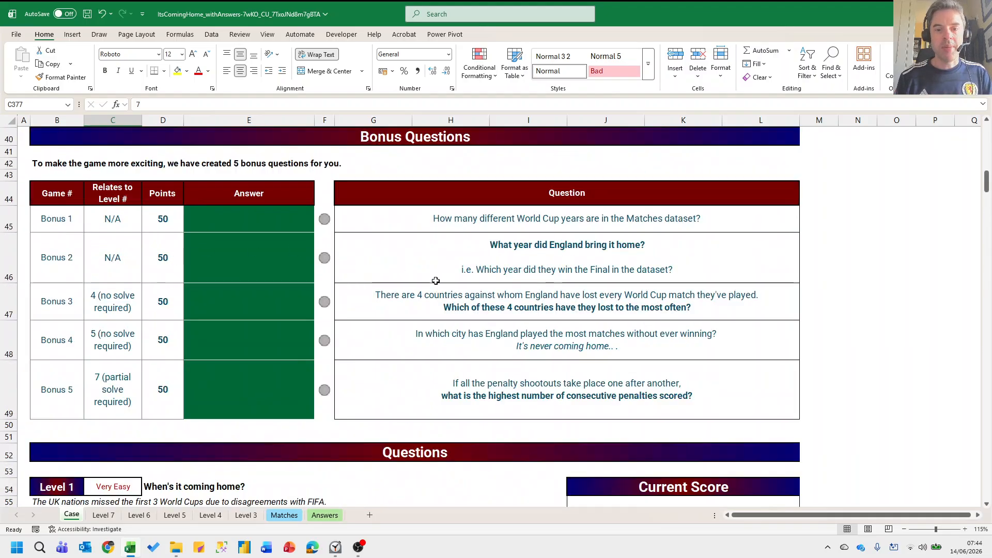
pyautogui.scroll(-2, 476, 310)
pyautogui.scroll(4, 477, 310)
pyautogui.scroll(-2, 476, 310)
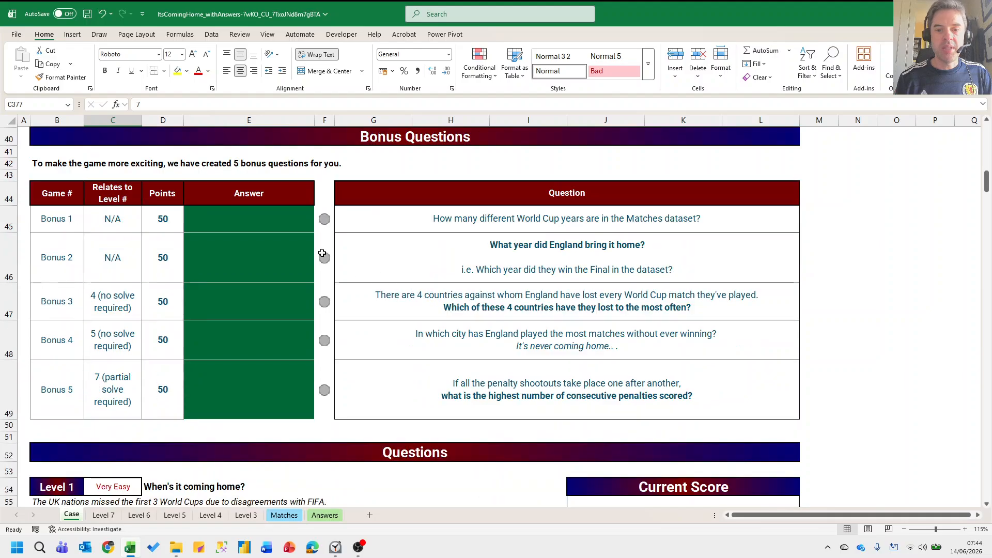
# Answer Bonus 1 in E45 with =COUNTA(UNIQUE(Year)) to count the different World Cup years.
pyautogui.click(246, 225)
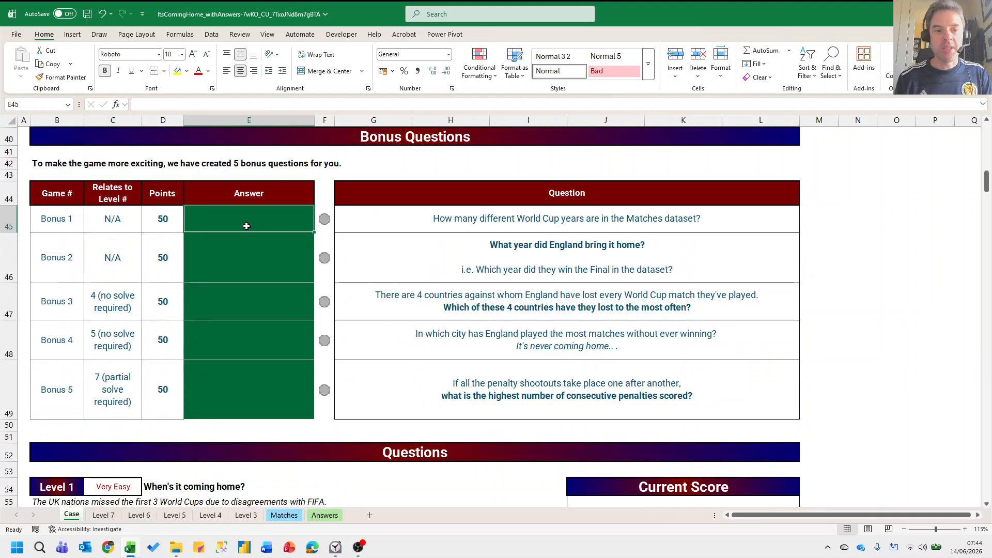
pyautogui.write('=counta')
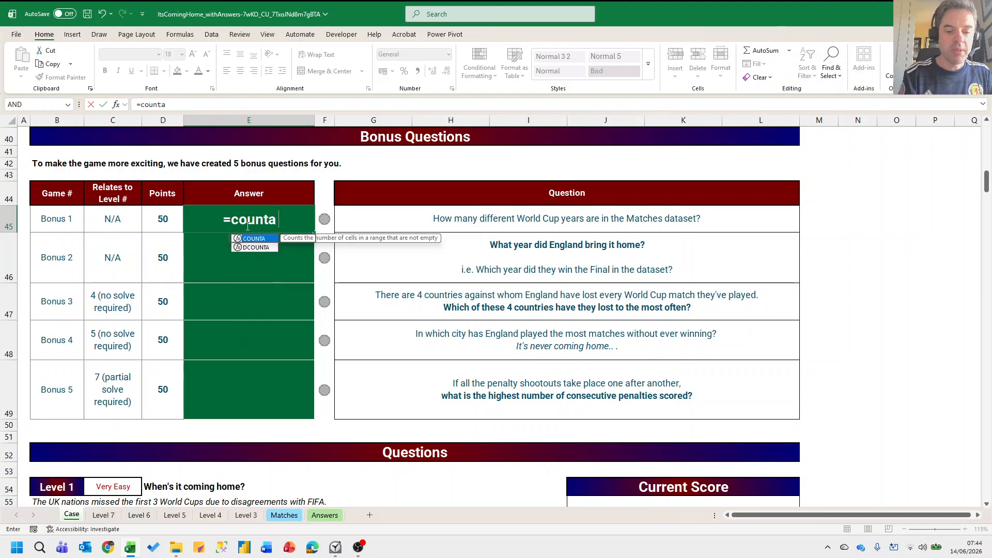
pyautogui.write('(unique(')
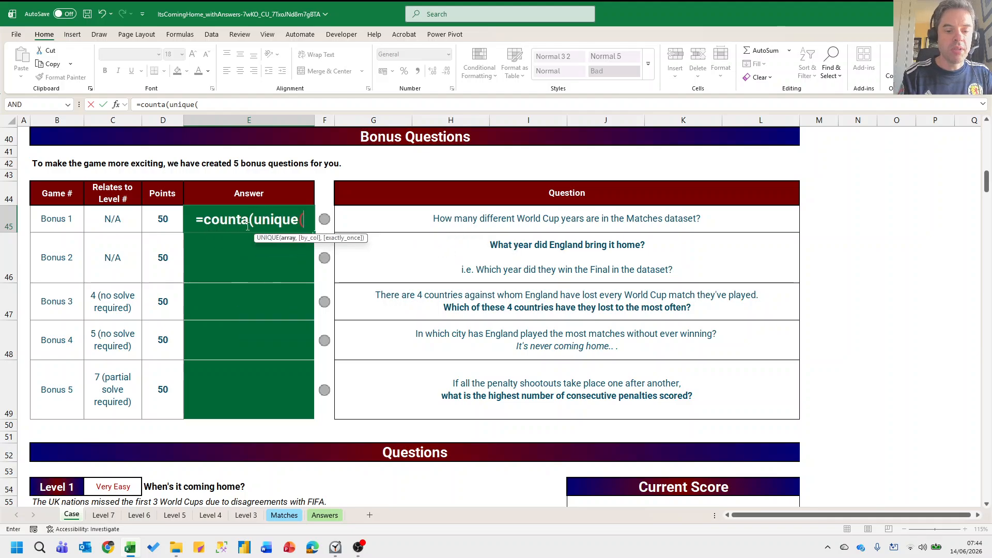
pyautogui.write('year))')
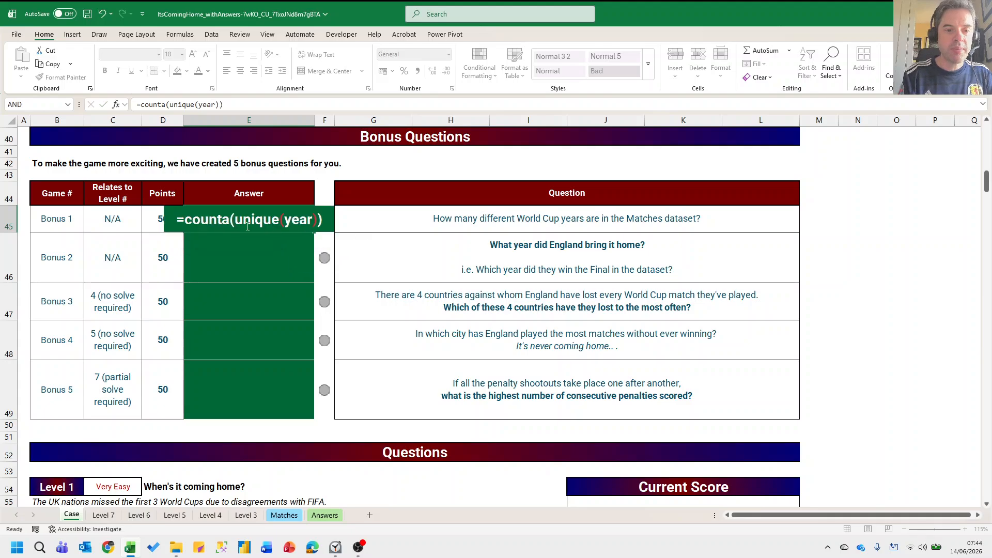
pyautogui.press('Return')
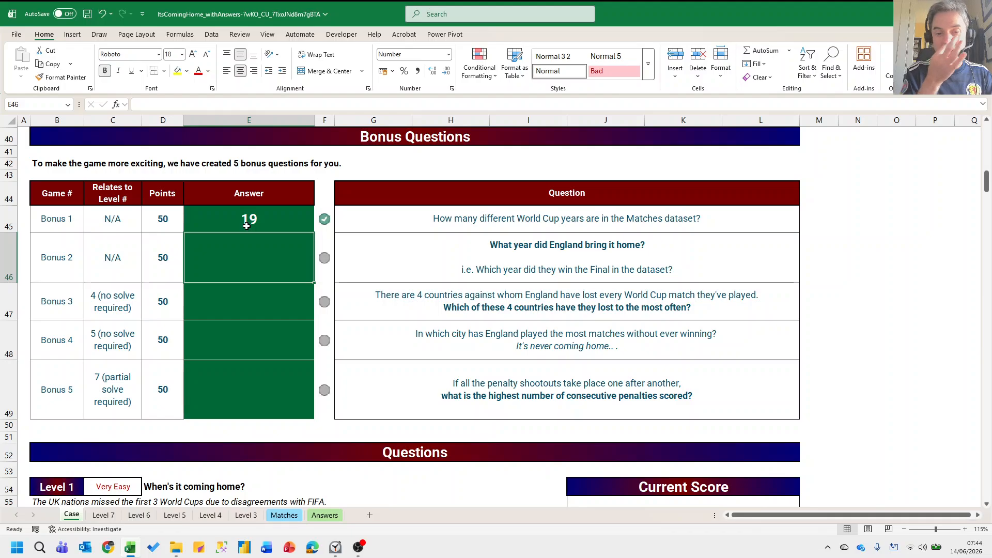
# Enter 1966 as the Bonus 2 answer in E46.
pyautogui.write('19')
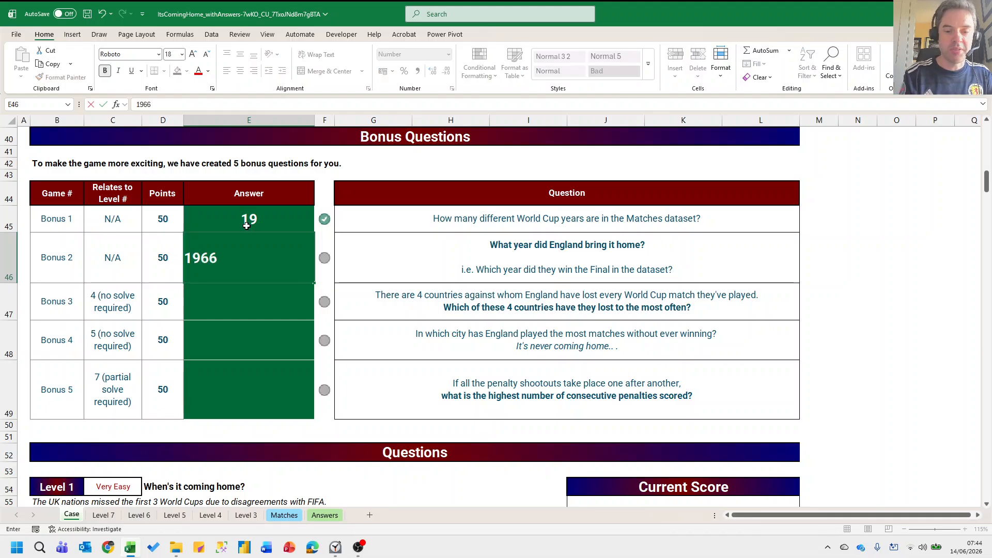
pyautogui.write('66')
pyautogui.press('Tab')
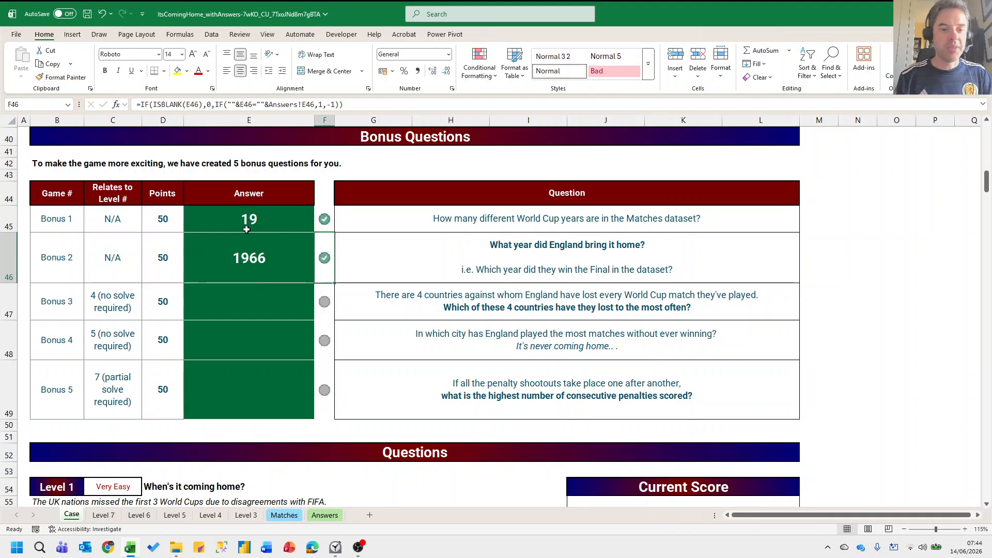
# Check the 1966 Final and its winner on the Matches sheet, and return to the bonus questions on the Case sheet.
pyautogui.click(283, 515)
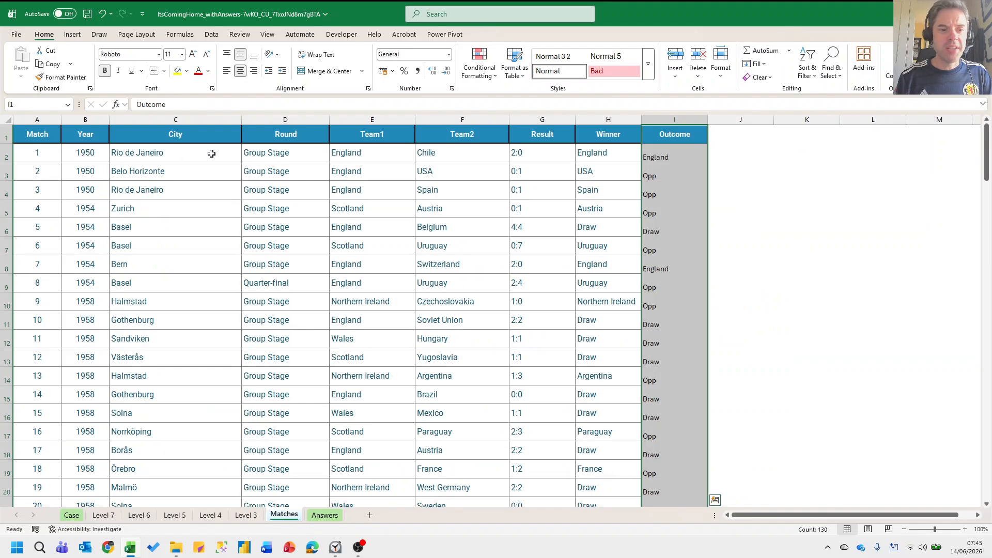
pyautogui.click(164, 158)
pyautogui.scroll(-1, 174, 228)
pyautogui.scroll(-7, 174, 228)
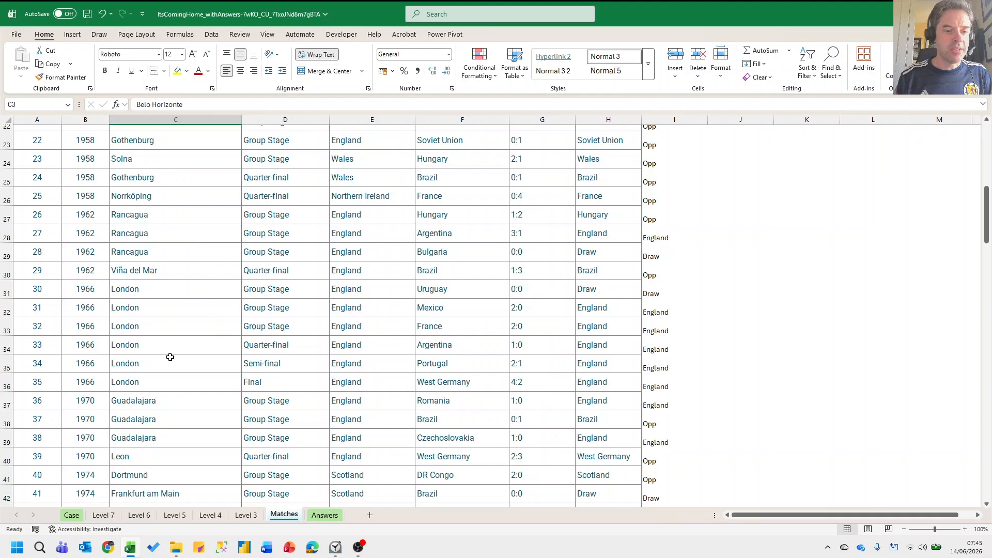
pyautogui.click(266, 387)
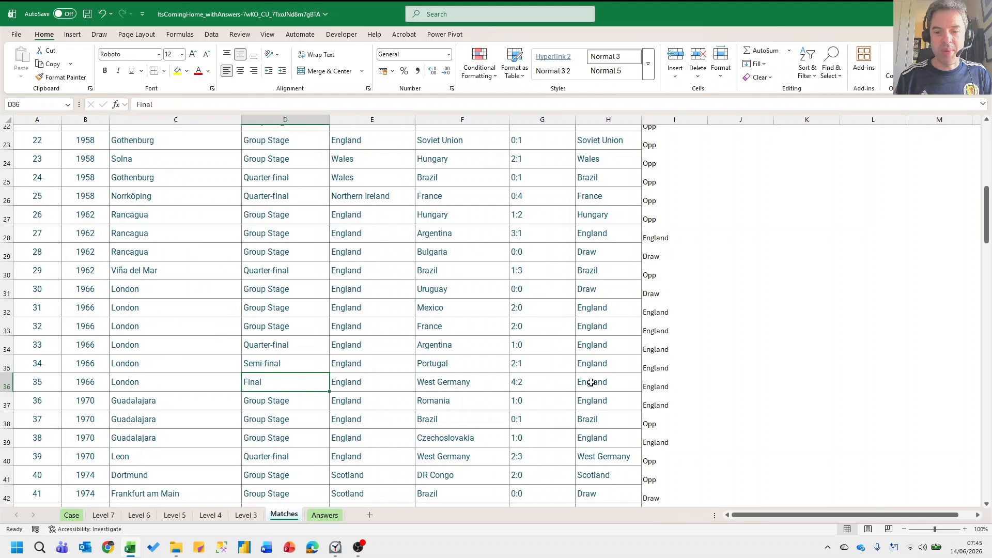
pyautogui.click(72, 515)
pyautogui.scroll(2, 221, 337)
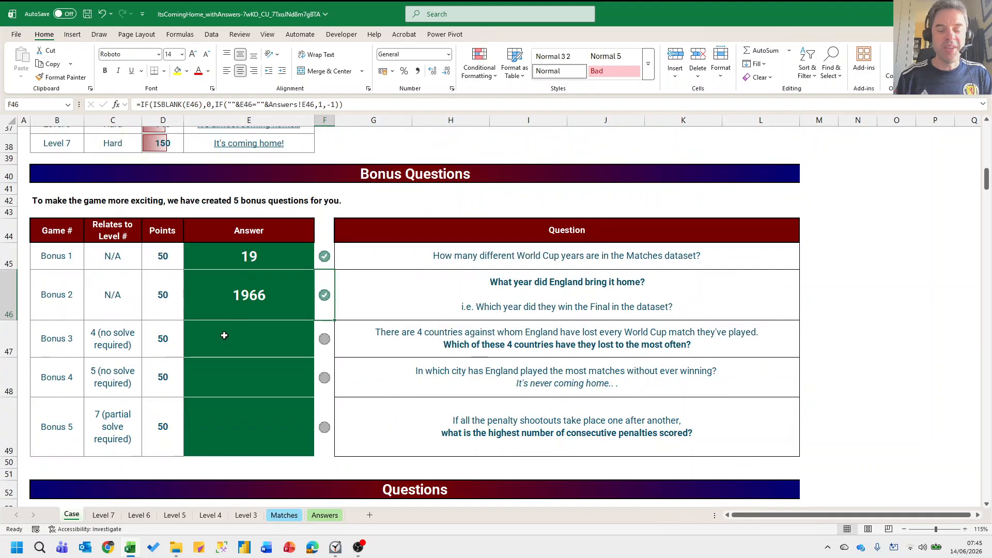
# Add a new blank worksheet after the Case sheet for working out Bonus 3.
pyautogui.click(259, 340)
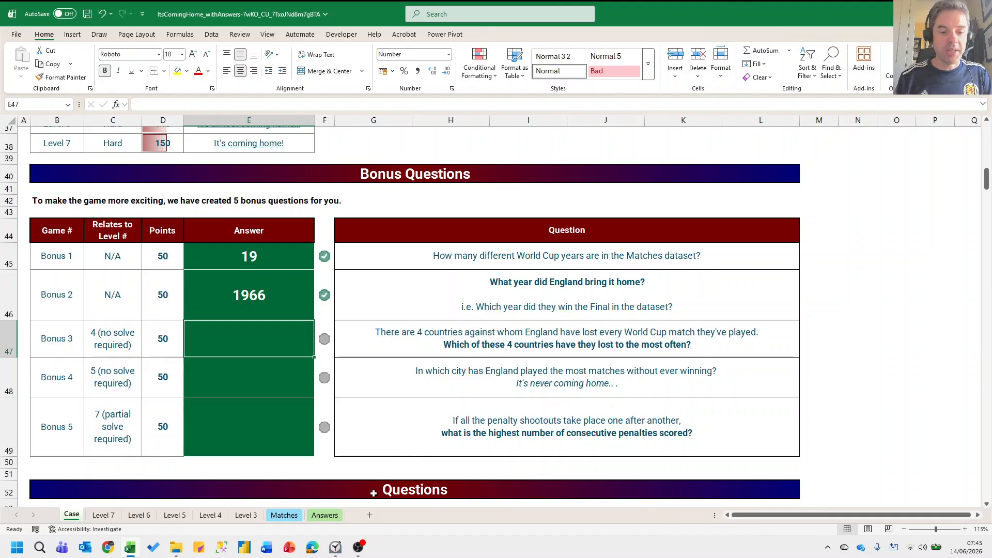
pyautogui.click(370, 515)
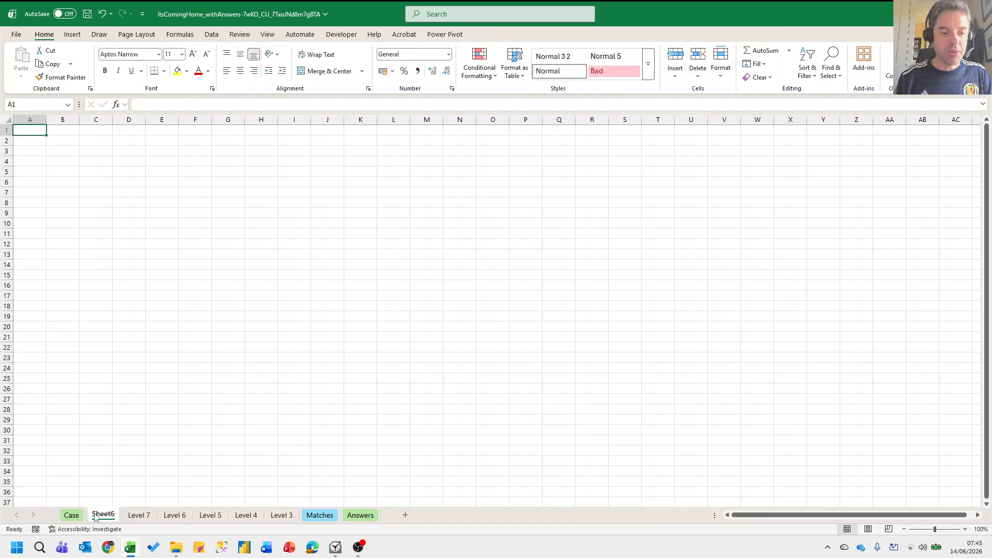
pyautogui.click(71, 516)
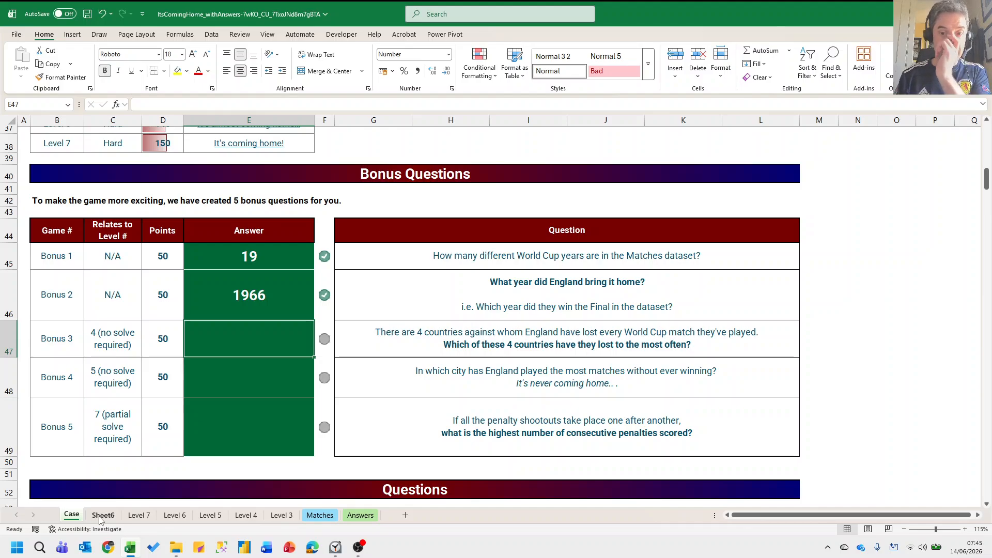
pyautogui.click(102, 516)
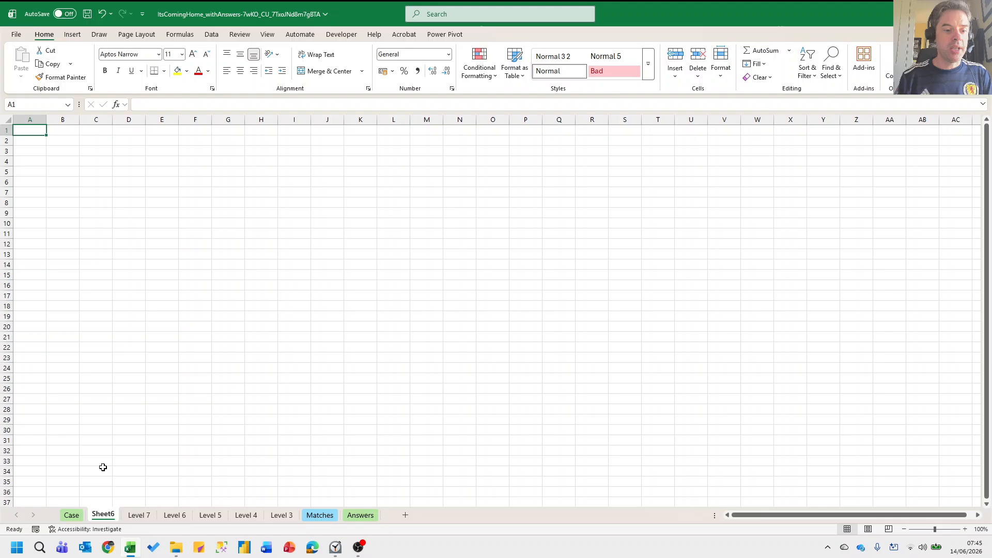
pyautogui.click(69, 152)
pyautogui.write('=piv')
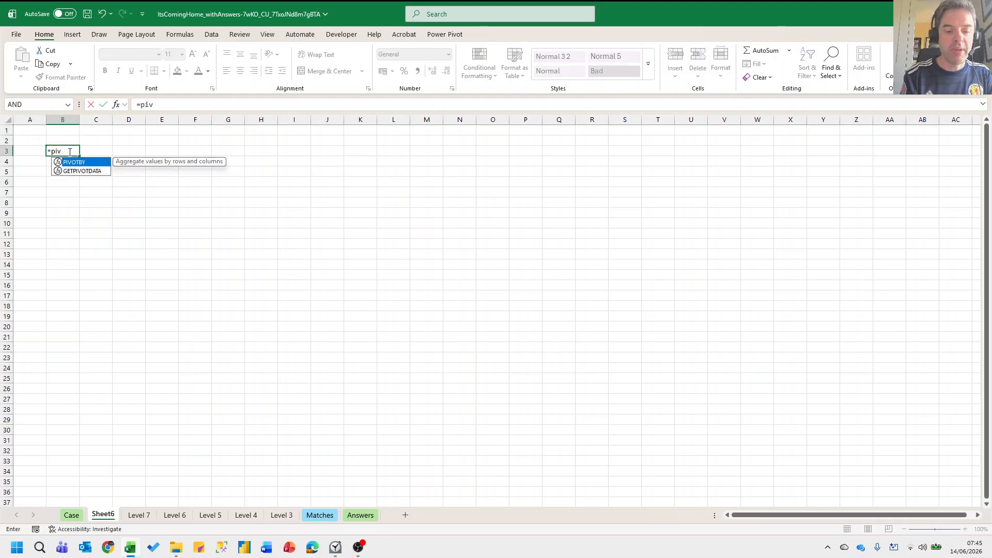
pyautogui.write('otby')
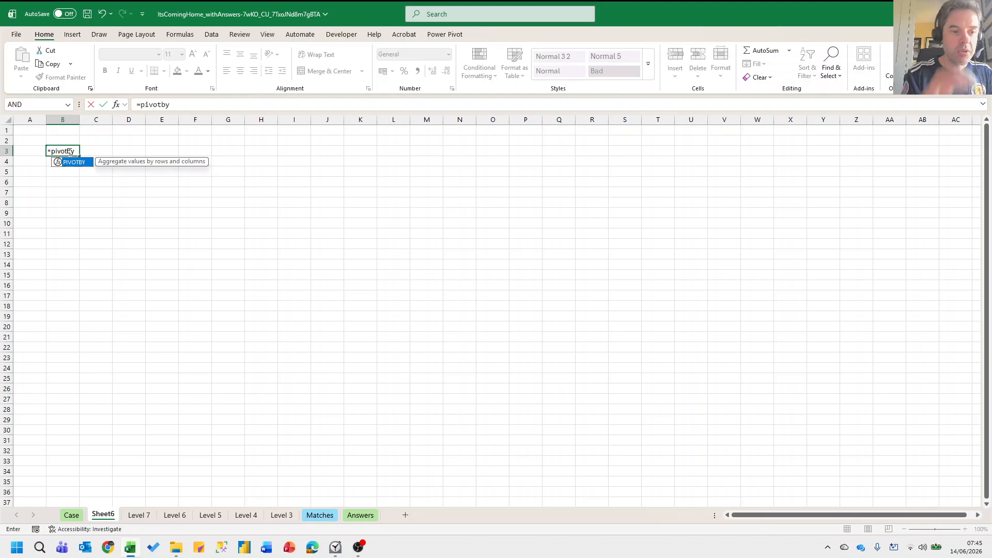
pyautogui.write('(')
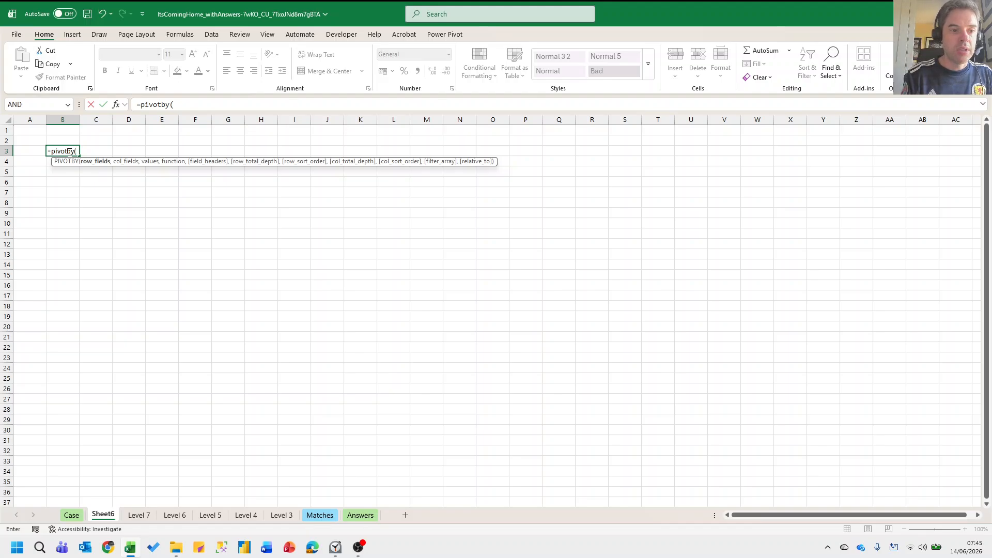
pyautogui.press('BackSpace')
pyautogui.press('Escape')
pyautogui.hotkey('ctrl', 'pageup')
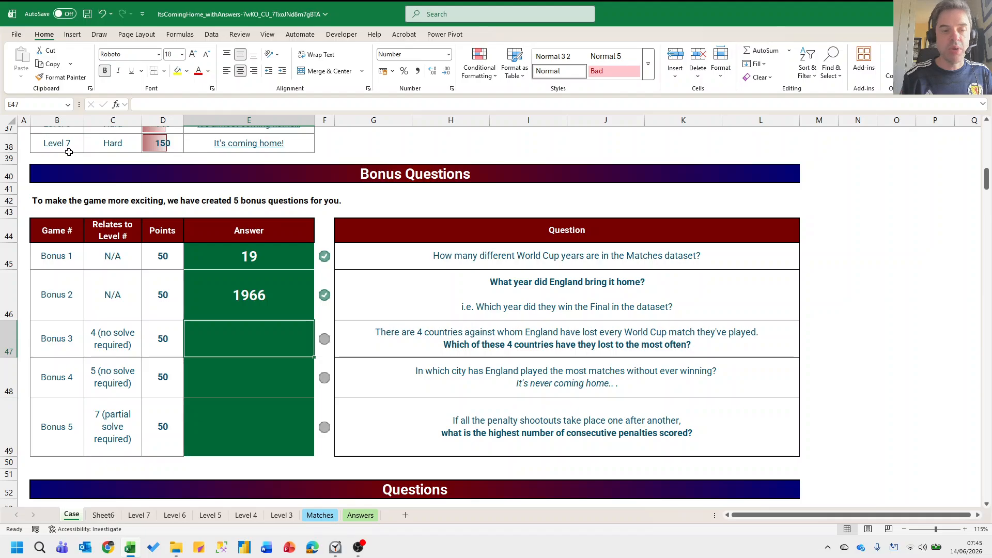
pyautogui.hotkey('ctrl', 'pagedown')
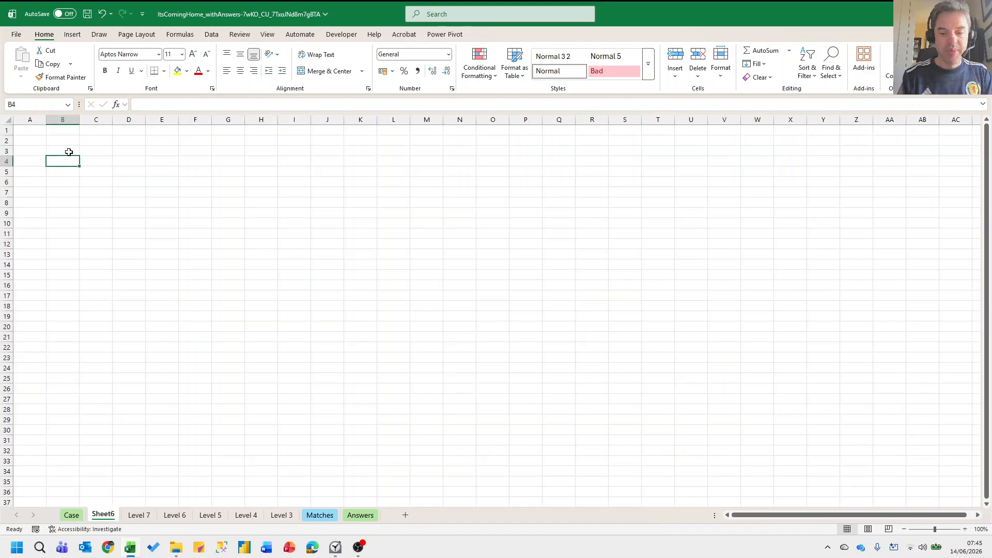
# Enter =PIVOTBY(Team2,Outcome,Outcome,COUNTA,,,,,,Team1="England") in B4 to count England's match outcomes by opponent.
pyautogui.write('=pitvot')
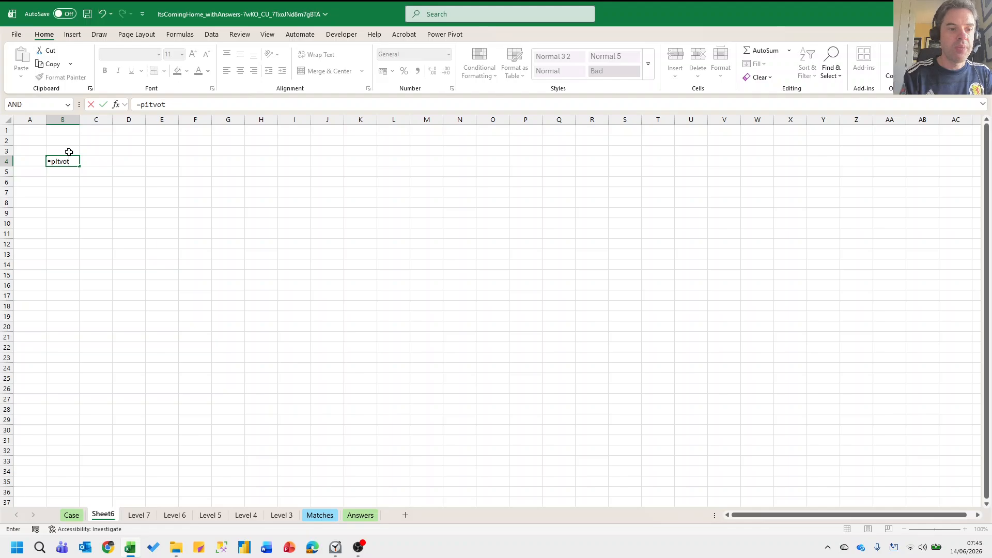
pyautogui.press('BackSpace')
pyautogui.press('BackSpace')
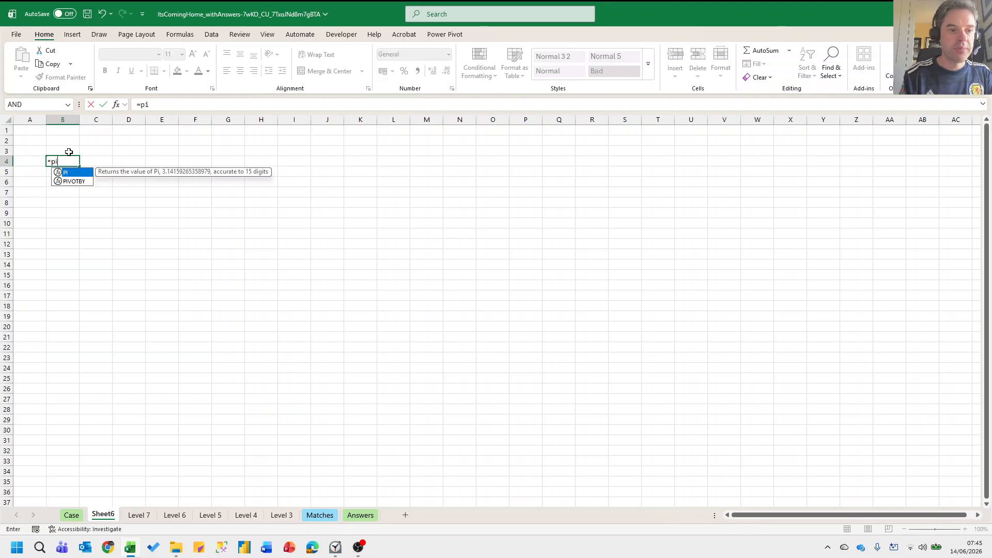
pyautogui.write('votby(team2')
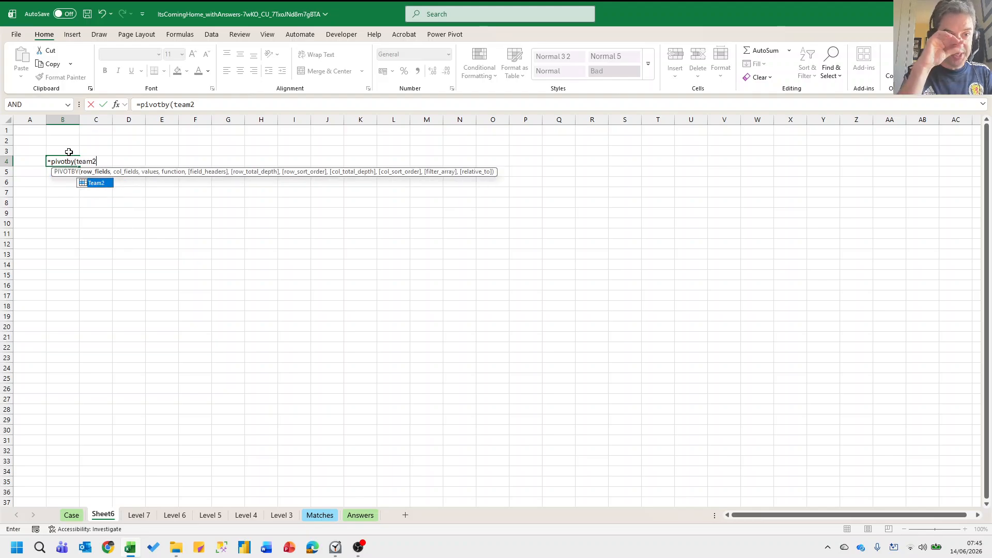
pyautogui.write(', Outcome')
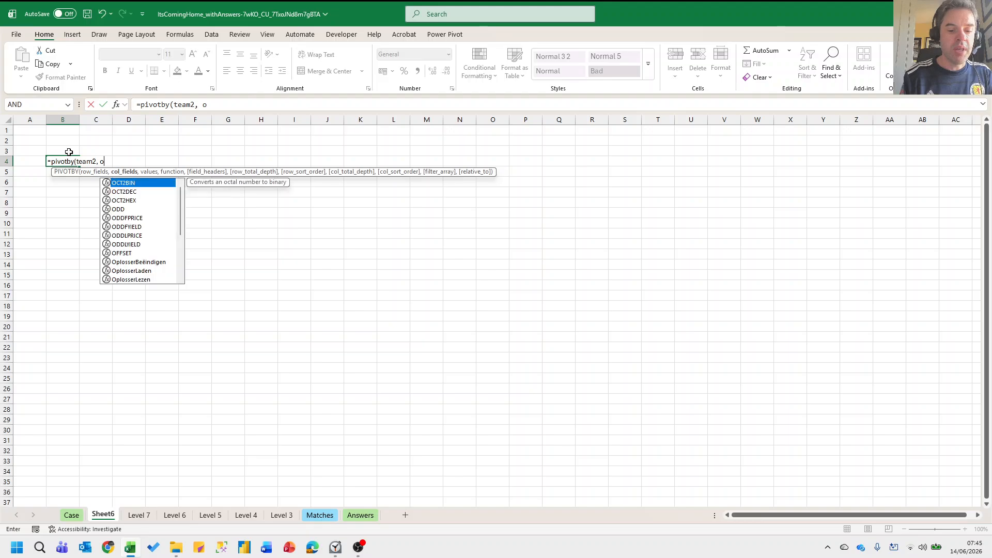
pyautogui.write(',Cout')
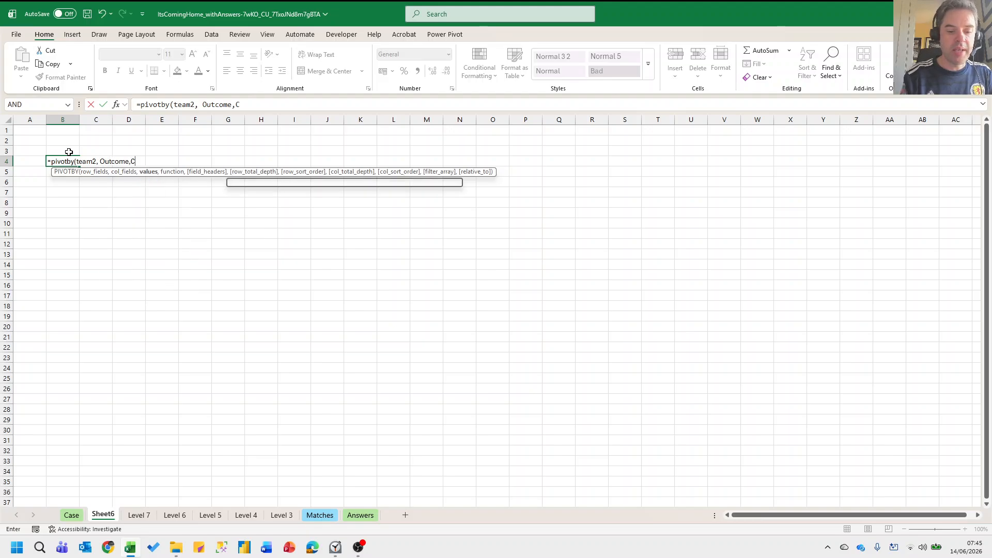
pyautogui.press('BackSpace')
pyautogui.press('BackSpace')
pyautogui.press('BackSpace')
pyautogui.press('BackSpace')
pyautogui.write('Outcome')
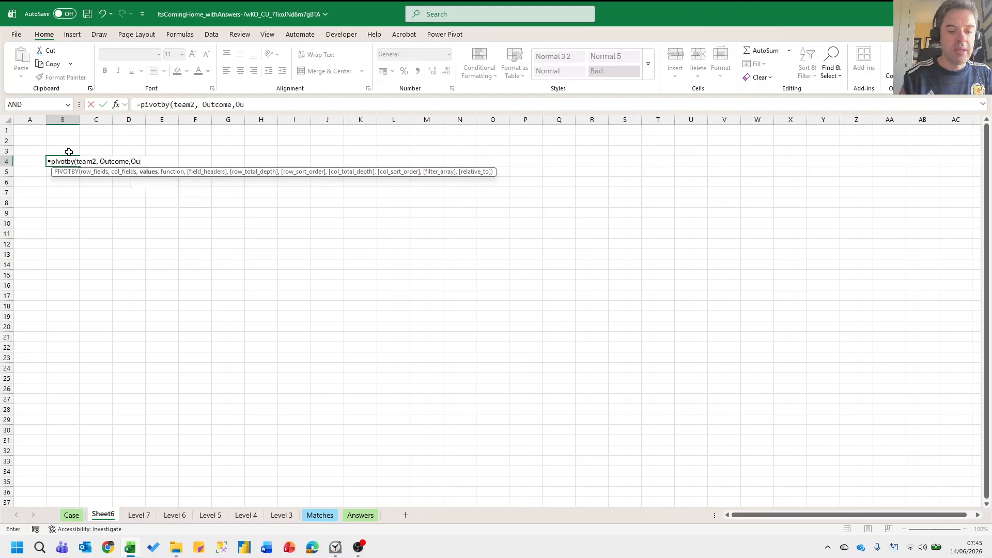
pyautogui.write(',c')
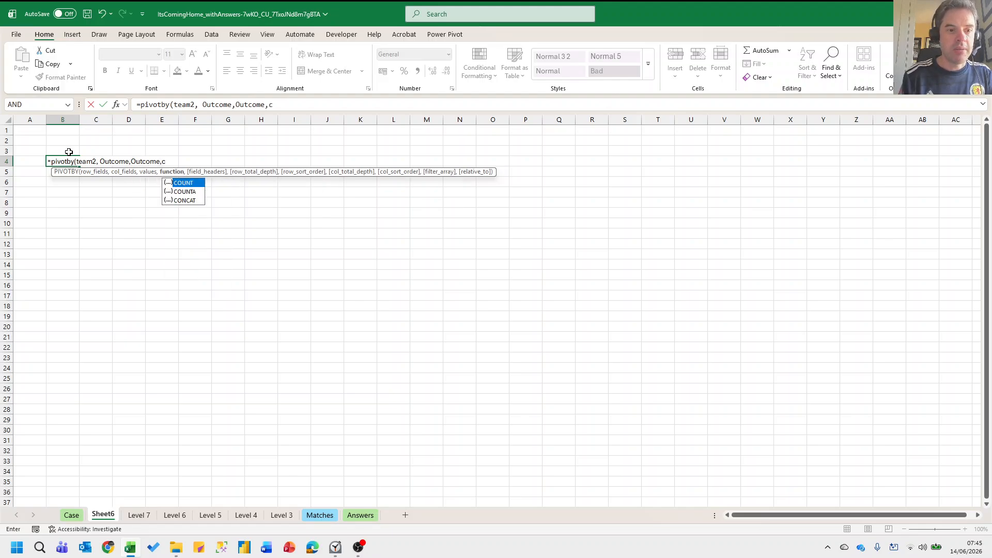
pyautogui.write('ou')
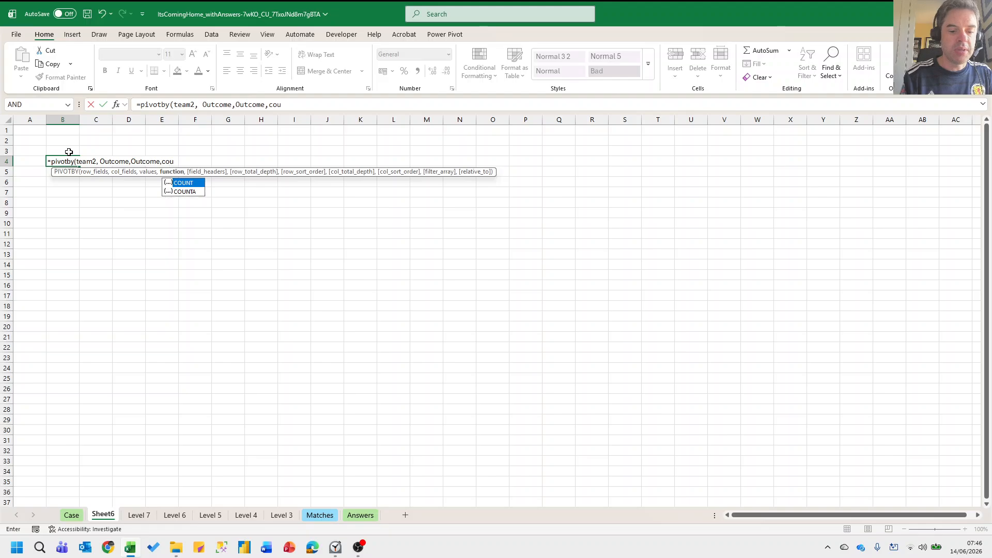
pyautogui.write('nta,,,,,,')
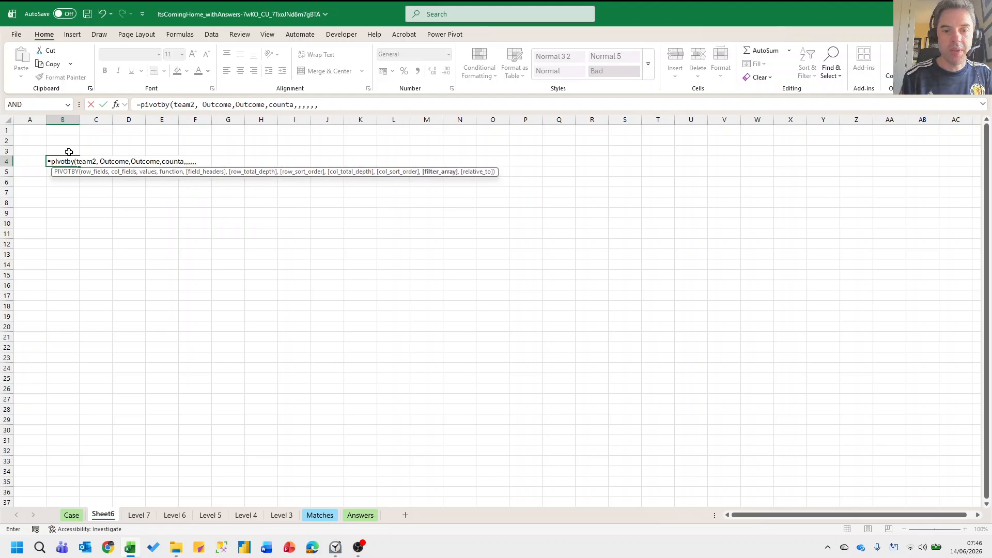
pyautogui.write('team1=')
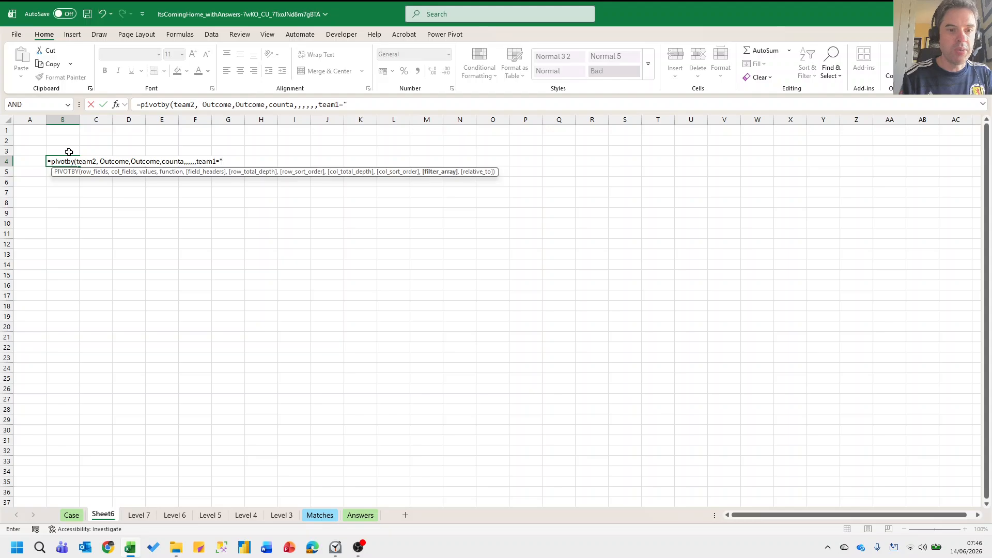
pyautogui.write('"England"')
pyautogui.press('Return')
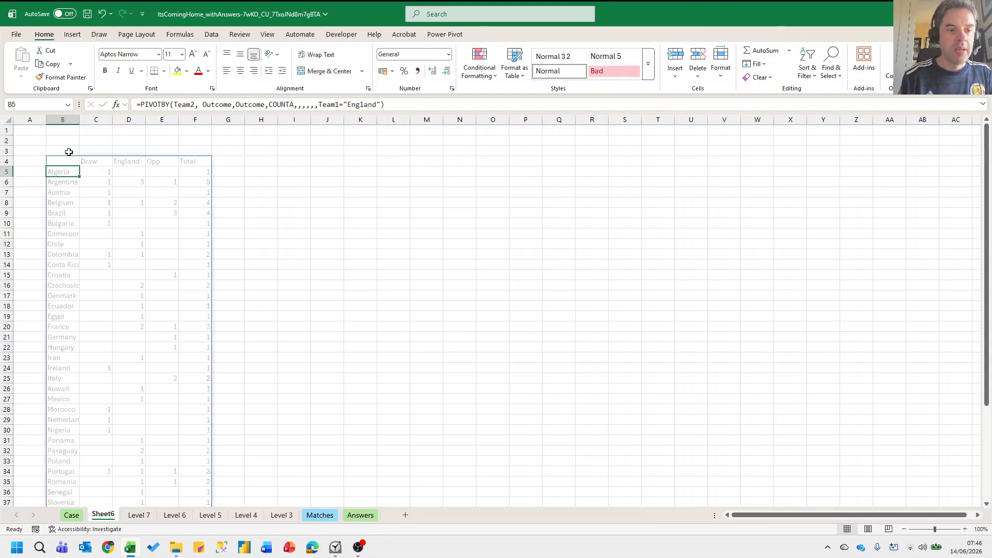
# Recheck the Bonus 3 question, and enter =FILTER(B5:B48,E5:E48=F5:F48) in H5 of the working sheet to list opponents England always lost to.
pyautogui.hotkey('ctrl', 'pageup')
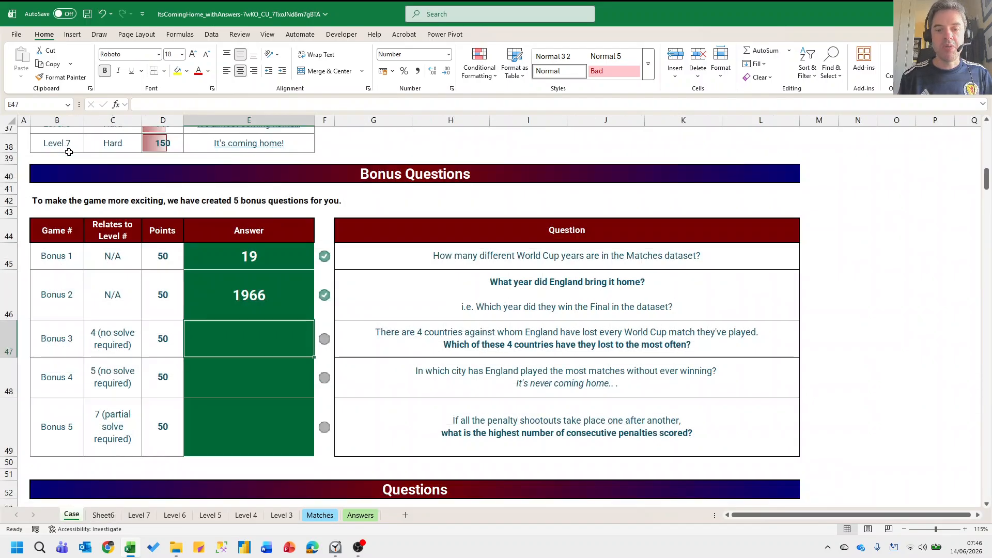
pyautogui.hotkey('ctrl', 'pagedown')
pyautogui.press('Right')
pyautogui.press('Right')
pyautogui.press('Right')
pyautogui.press('Right')
pyautogui.press('Right')
pyautogui.press('Right')
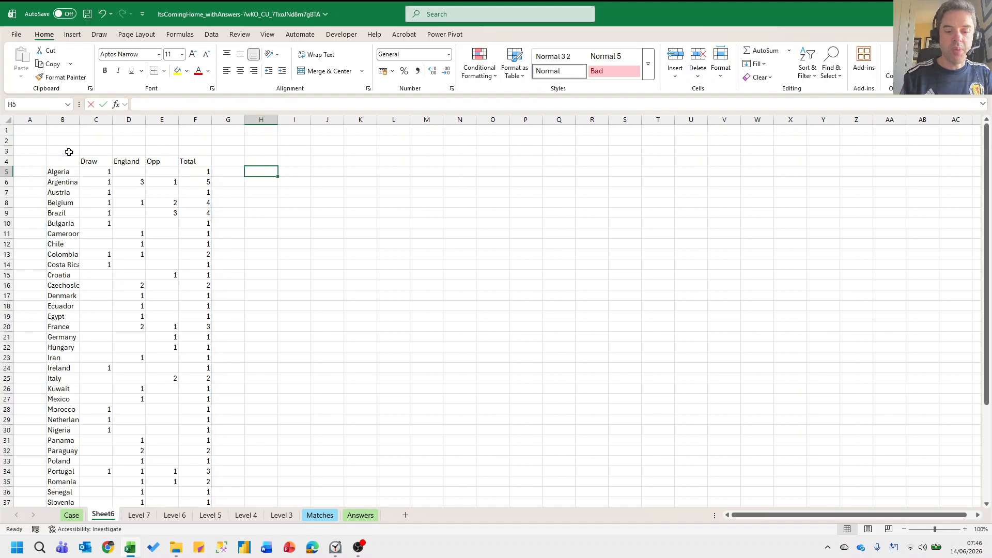
pyautogui.write('=filter(')
pyautogui.press('Left')
pyautogui.press('Left')
pyautogui.press('Left')
pyautogui.press('Left')
pyautogui.press('Left')
pyautogui.press('Left')
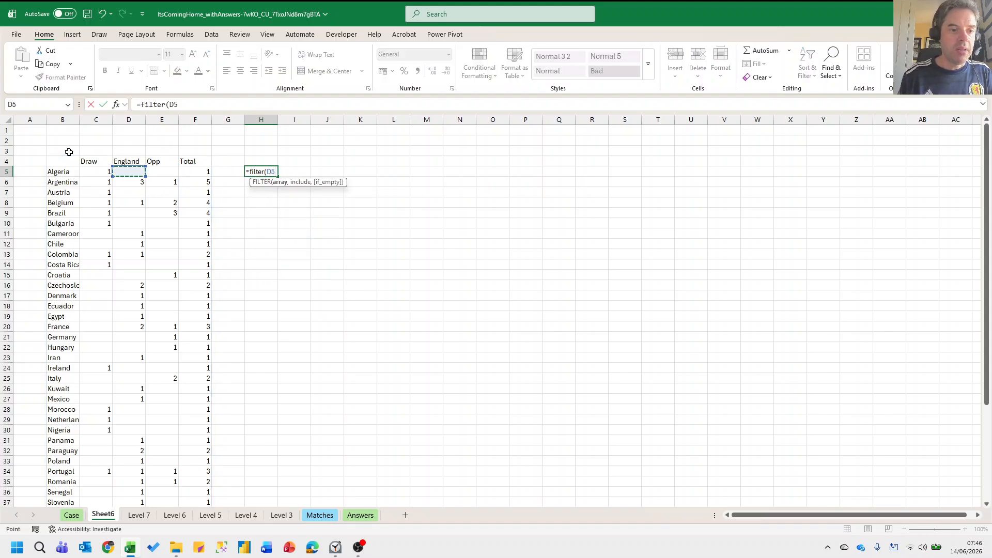
pyautogui.hotkey('ctrl', 'shift', 'Down')
pyautogui.write(',')
pyautogui.press('Left')
pyautogui.press('Left')
pyautogui.press('Left')
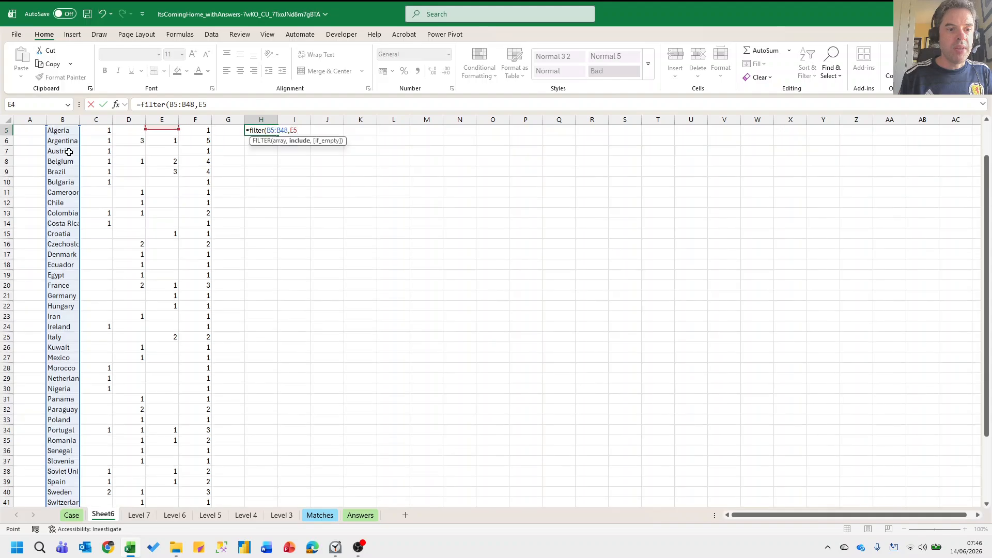
pyautogui.hotkey('ctrl', 'shift', 'Down')
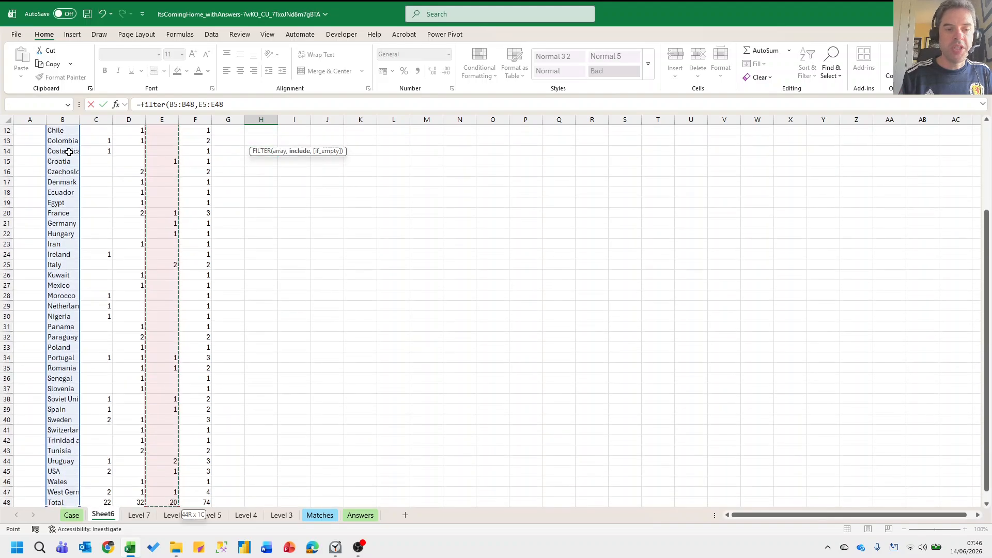
pyautogui.write('=')
pyautogui.press('Left')
pyautogui.press('Left')
pyautogui.hotkey('ctrl', 'shift', 'Down')
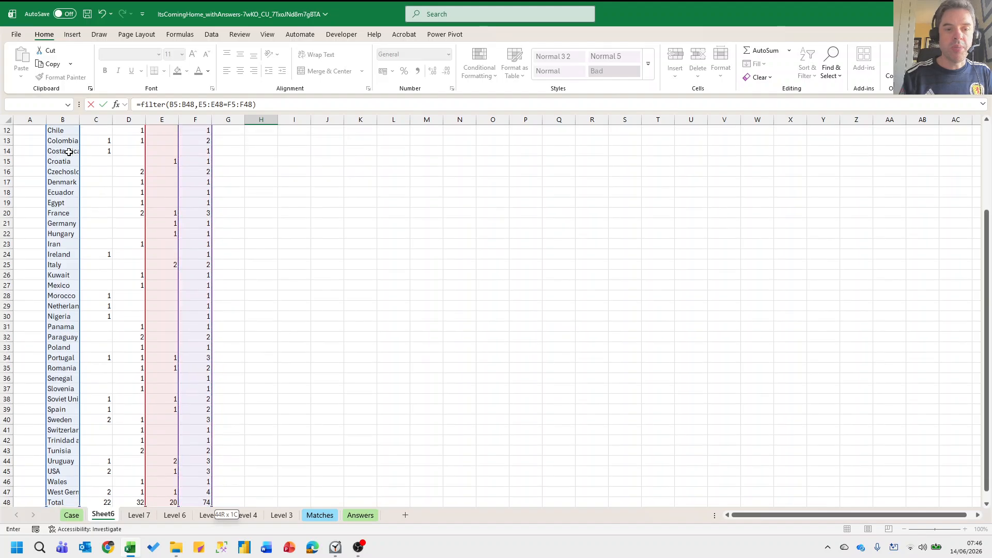
pyautogui.press('Return')
# Enter =XLOOKUP(H5#,B5:B48,F5:F48) in I5 to return the total matches for each filtered country.
pyautogui.press('Down')
pyautogui.press('Right')
pyautogui.write('=')
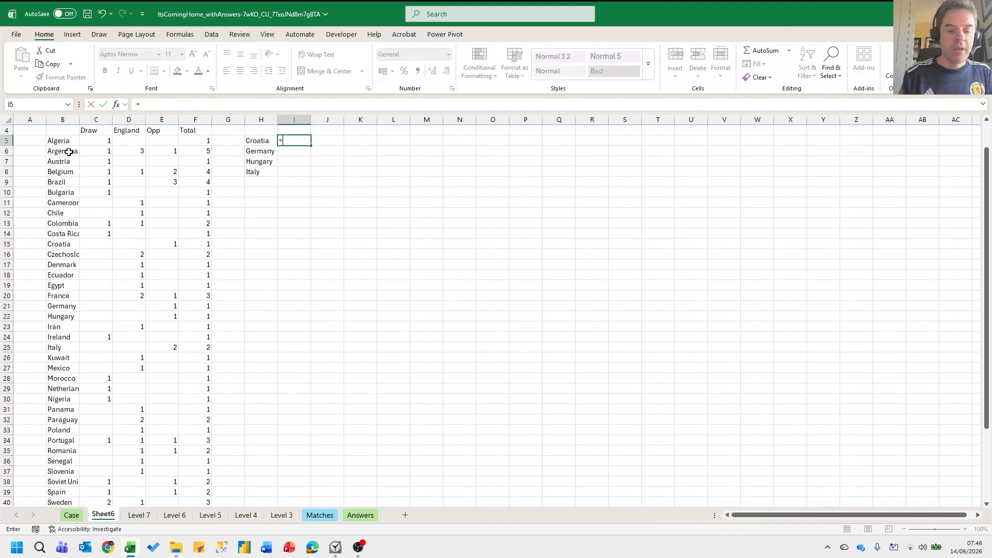
pyautogui.write('xlookup(')
pyautogui.press('Left')
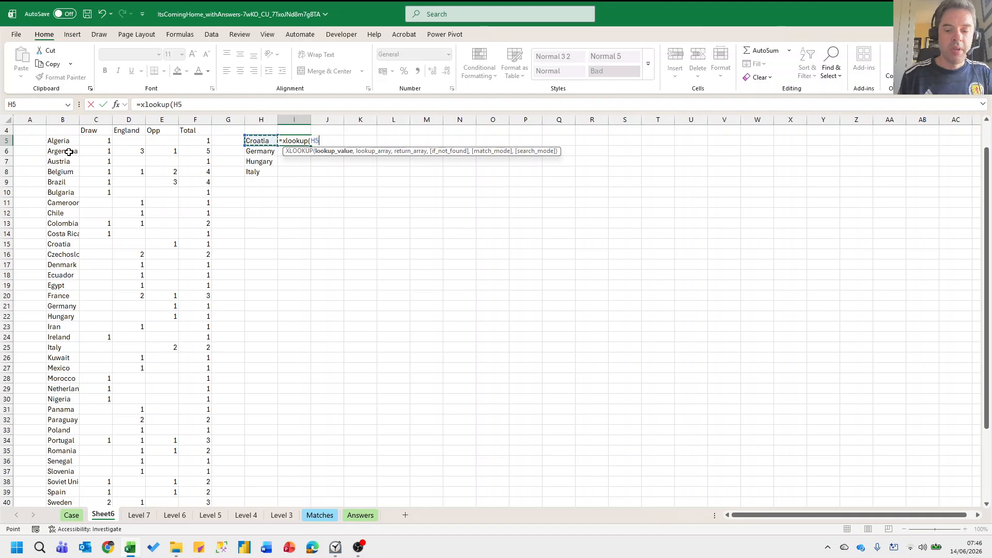
pyautogui.write(',')
pyautogui.press('Left')
pyautogui.press('Left')
pyautogui.press('Left')
pyautogui.press('Left')
pyautogui.press('Left')
pyautogui.press('Left')
pyautogui.press('Left')
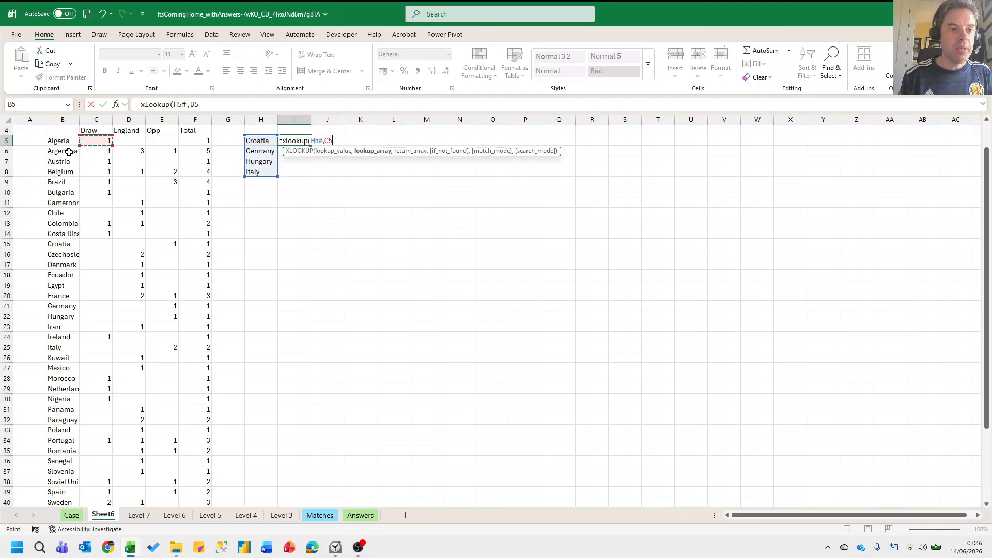
pyautogui.hotkey('ctrl', 'shift', 'Down')
pyautogui.write(',')
pyautogui.press('Left')
pyautogui.press('Left')
pyautogui.press('Left')
pyautogui.hotkey('ctrl', 'shift', 'Down')
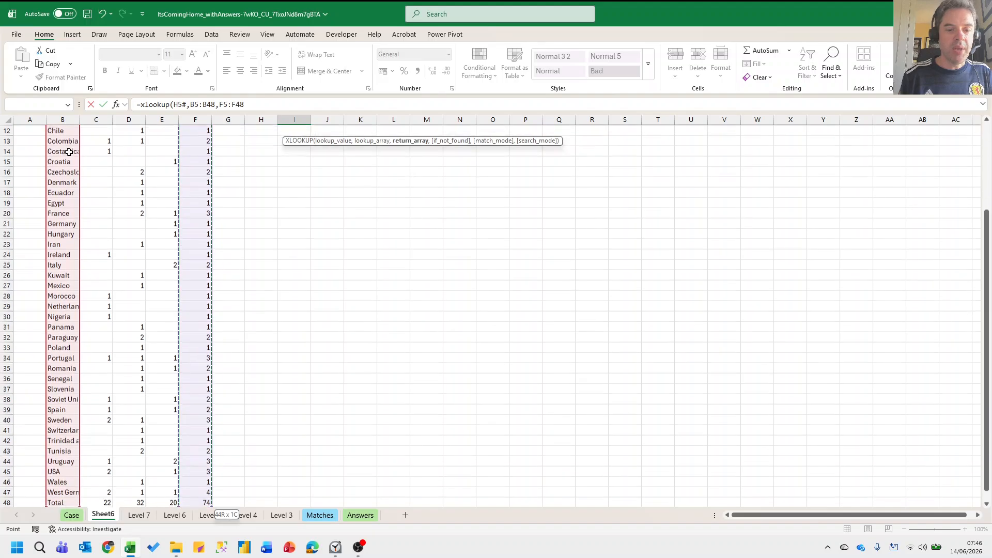
pyautogui.hotkey('ctrl', 'Return')
# Enter Italy as the Bonus 3 answer in E47 on the Case sheet.
pyautogui.press('Down')
pyautogui.press('Down')
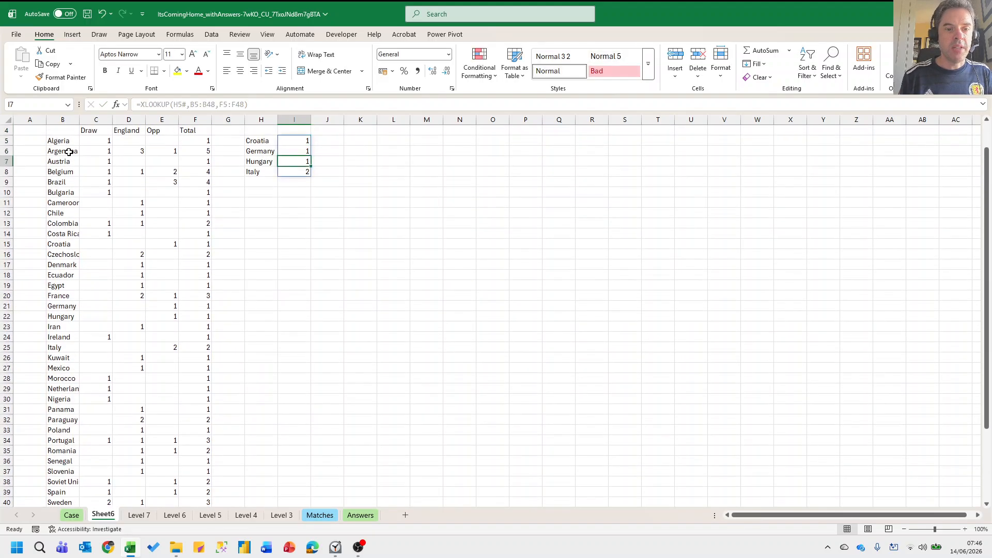
pyautogui.press('Down')
pyautogui.hotkey('ctrl', 'pageup')
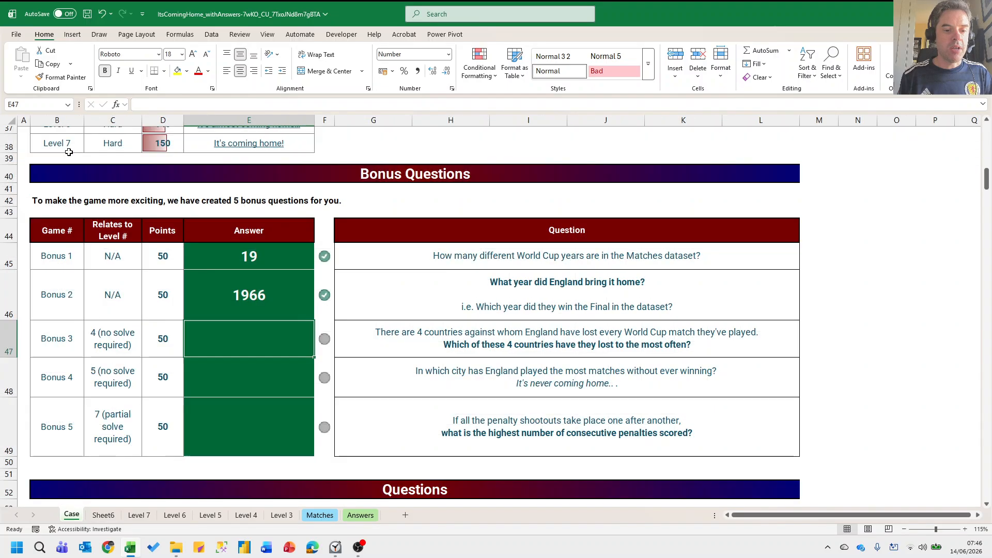
pyautogui.press('Down')
pyautogui.press('Up')
pyautogui.write('Italy')
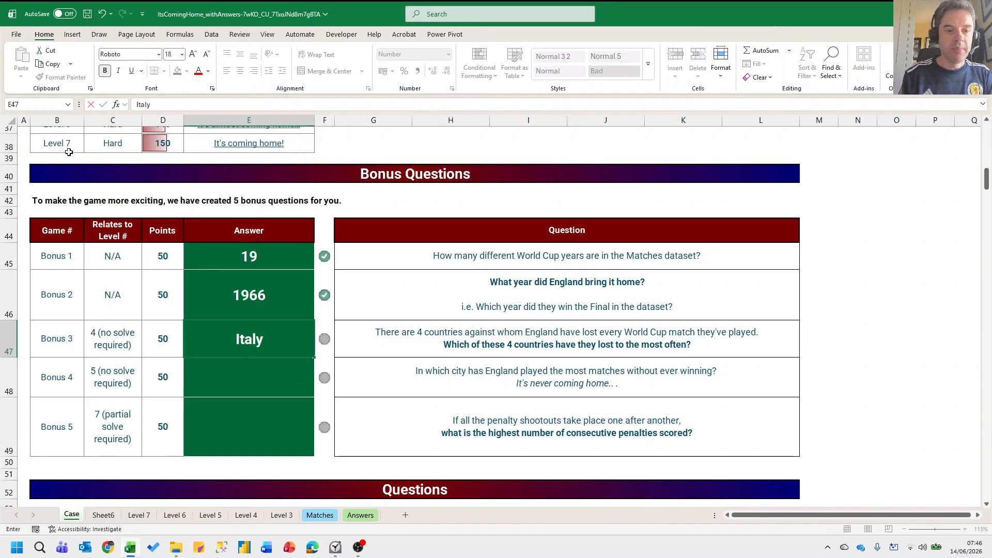
pyautogui.press('Return')
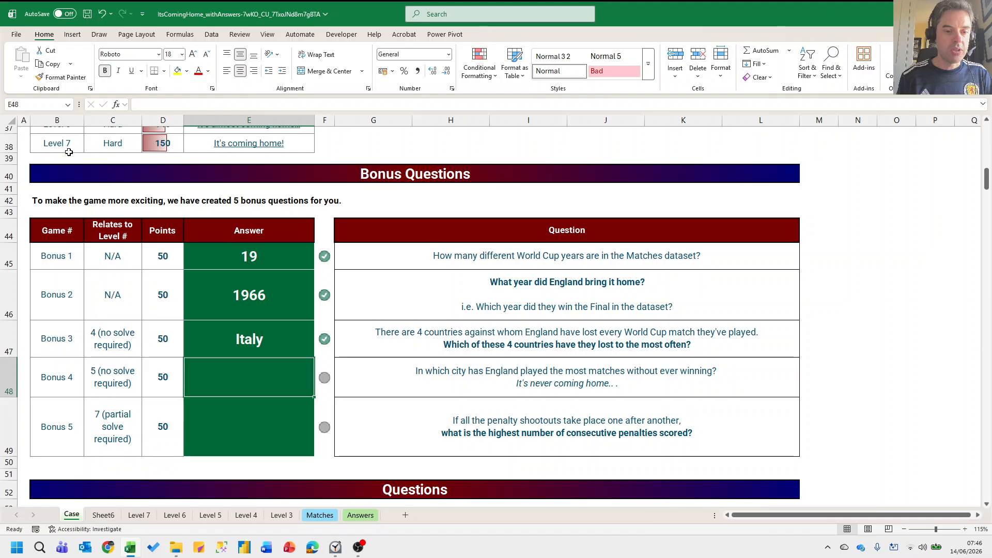
# Enter =PIVOTBY(City,Outcome,Outcome,COUNTA,,,,,,Team1="England") in K5 of the working sheet to count England's match outcomes by city.
pyautogui.hotkey('ctrl', 'pagedown')
pyautogui.press('Right')
pyautogui.press('Right')
pyautogui.press('Up')
pyautogui.press('Up')
pyautogui.press('Up')
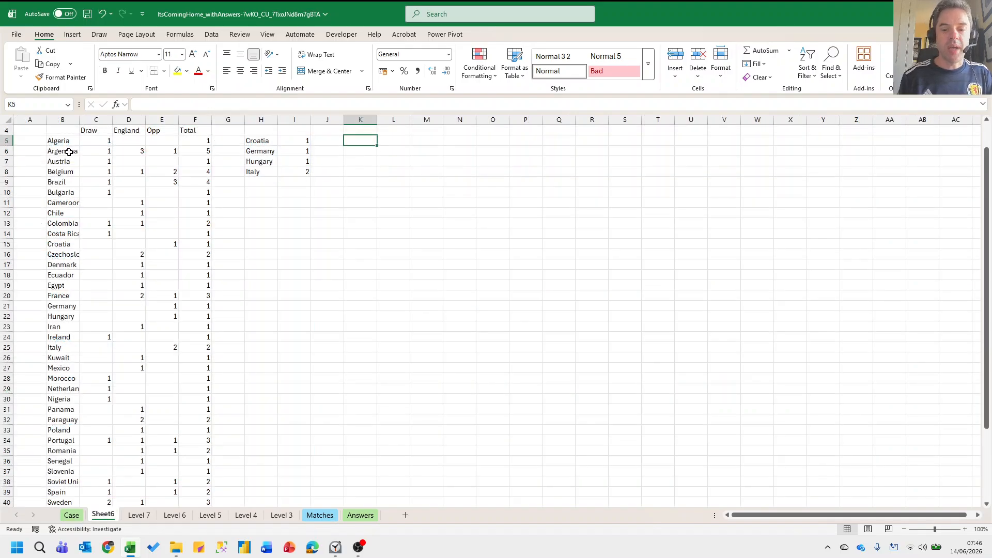
pyautogui.write('=pit')
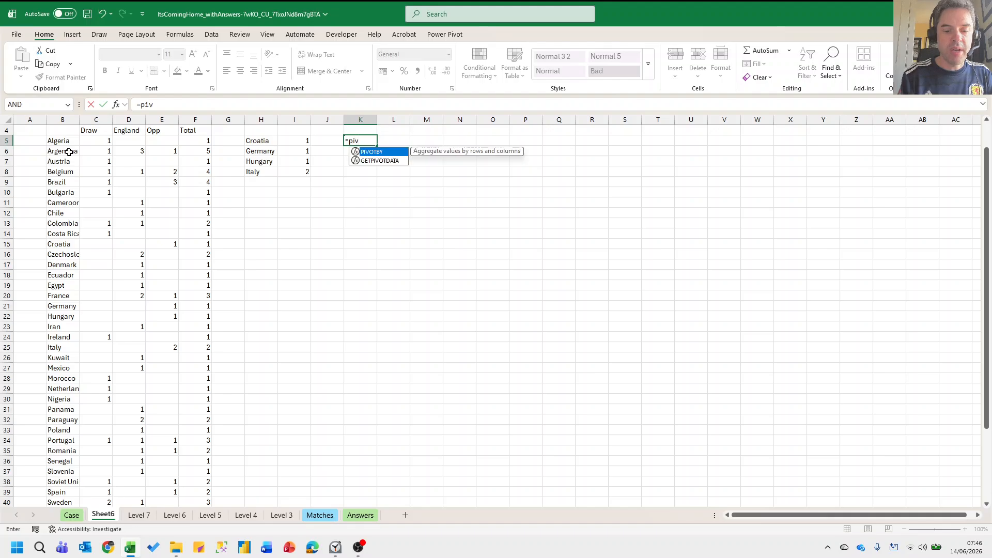
pyautogui.write('otb')
pyautogui.press('Tab')
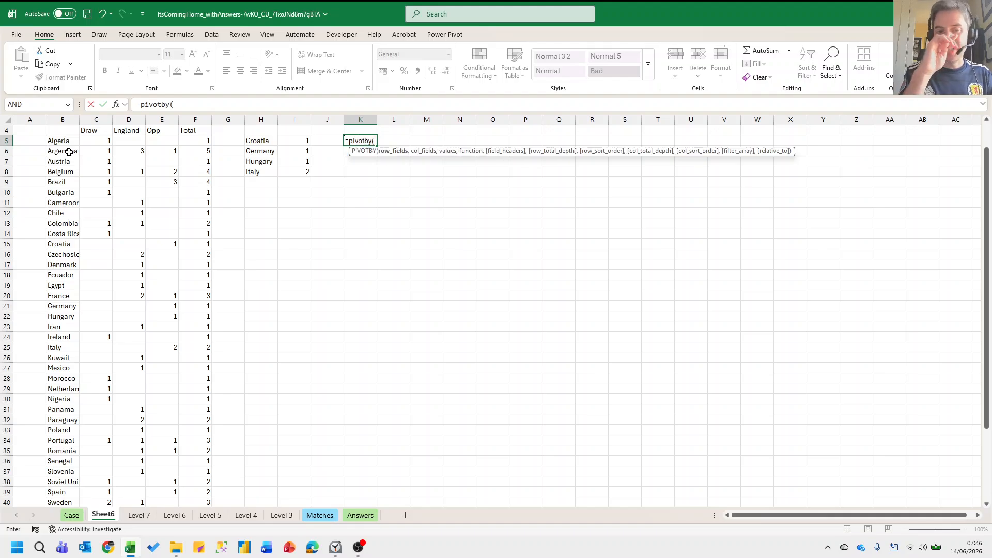
pyautogui.write('city')
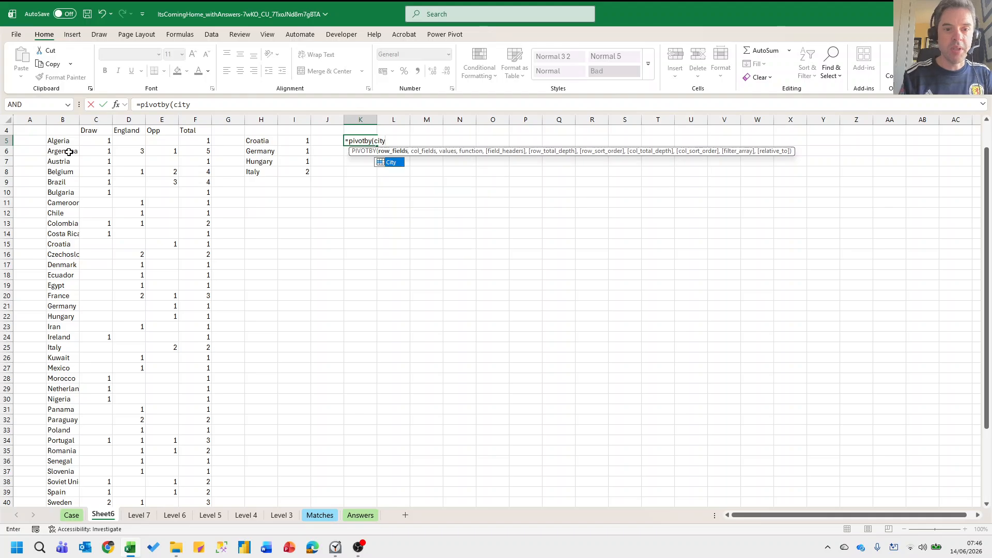
pyautogui.write(',Outcome')
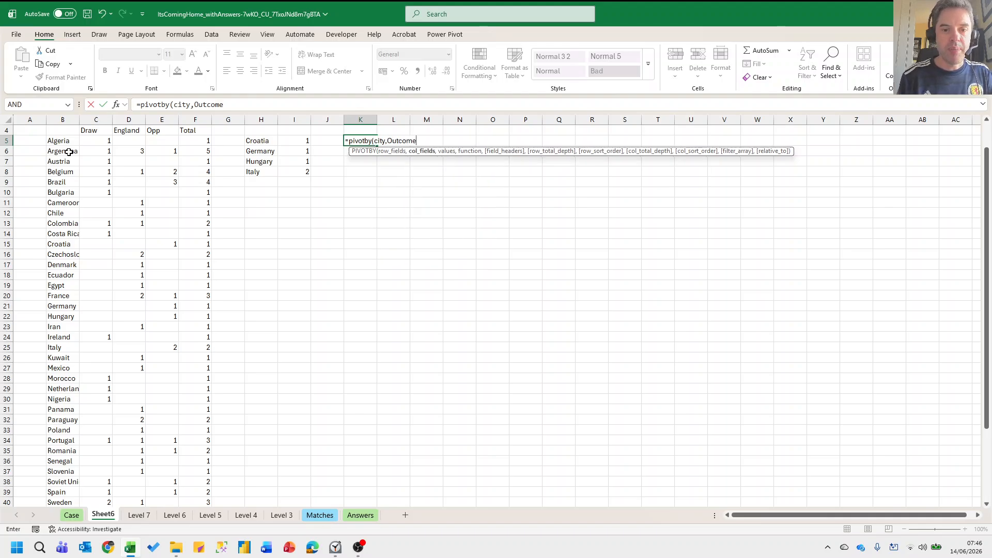
pyautogui.write(',Outcome,co')
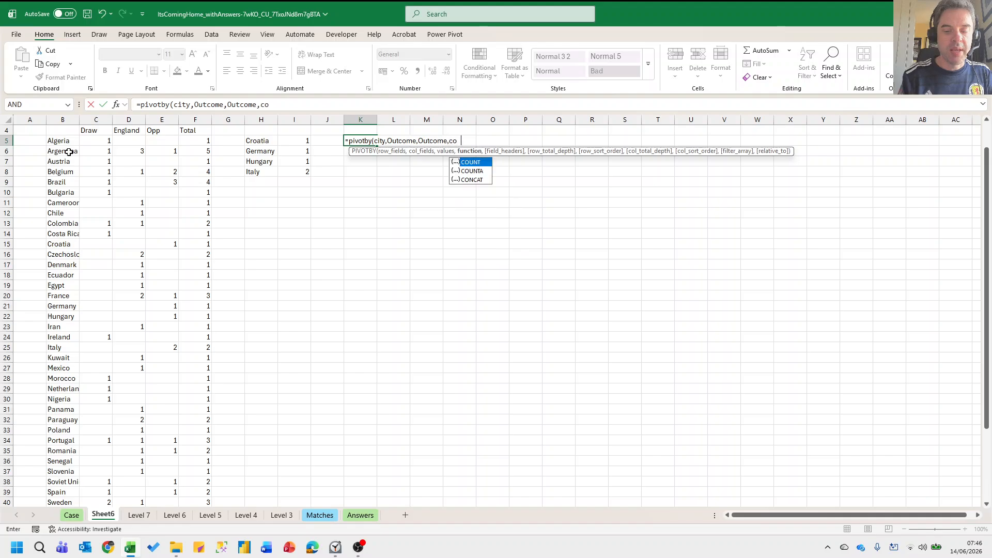
pyautogui.write('unta,,,,,,')
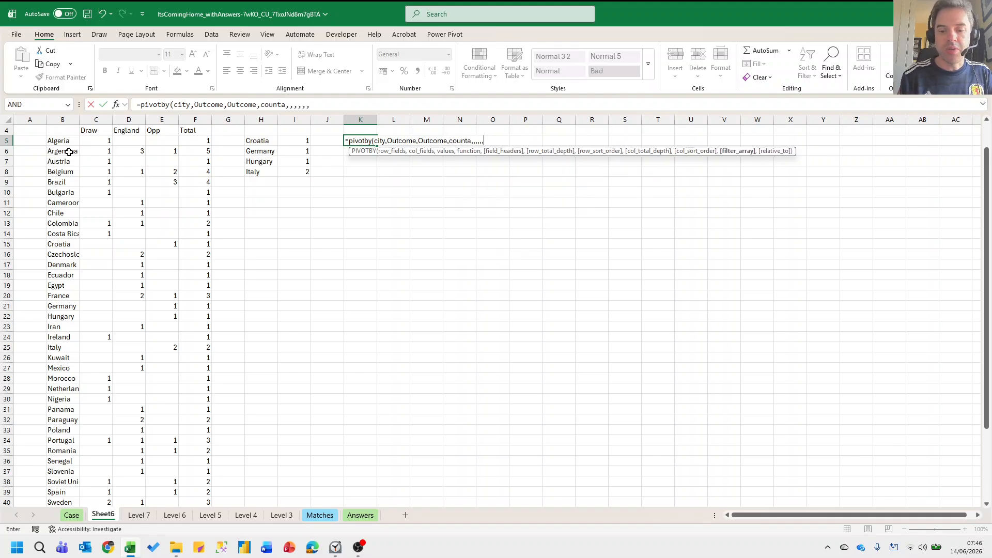
pyautogui.write('team1')
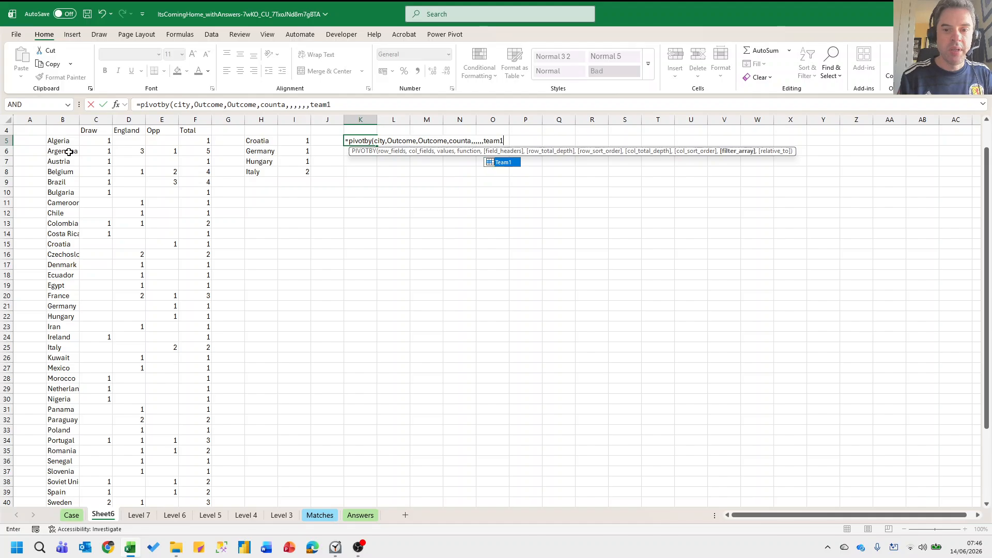
pyautogui.write('="England')
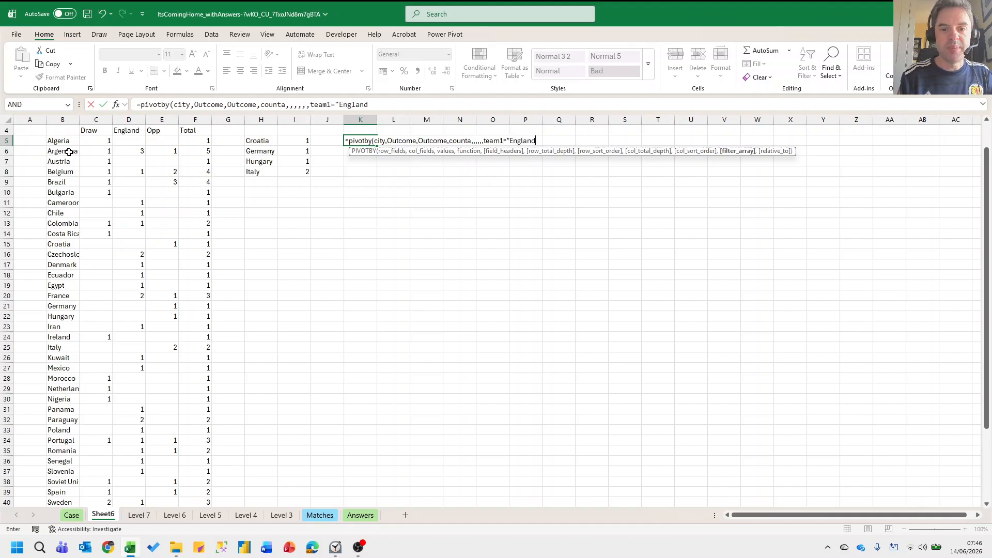
pyautogui.write('"')
pyautogui.press('Return')
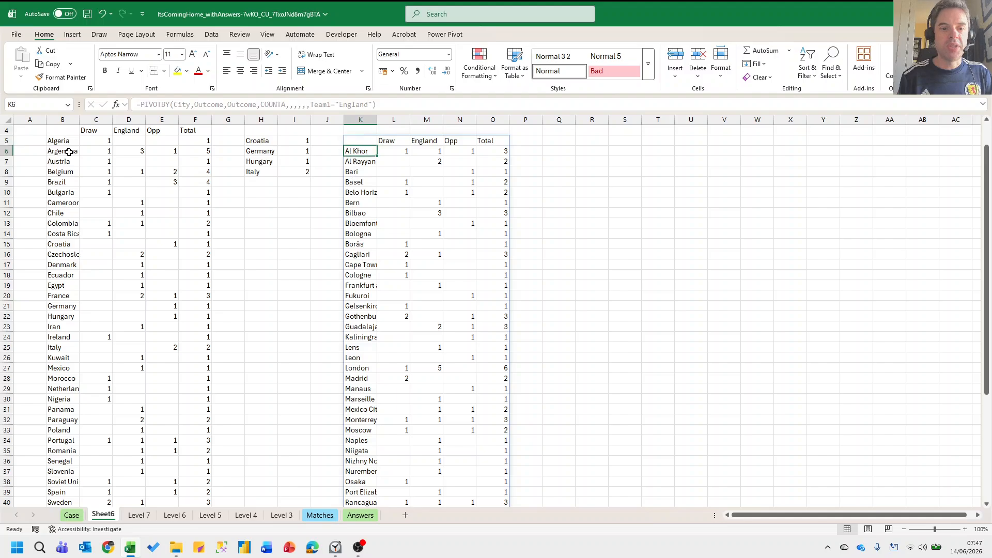
# Recheck the Bonus 4 question, and enter =FILTER(K6:K54,M6:M54="") in Q6 of the working sheet to list cities where England never won.
pyautogui.hotkey('ctrl', 'pageup')
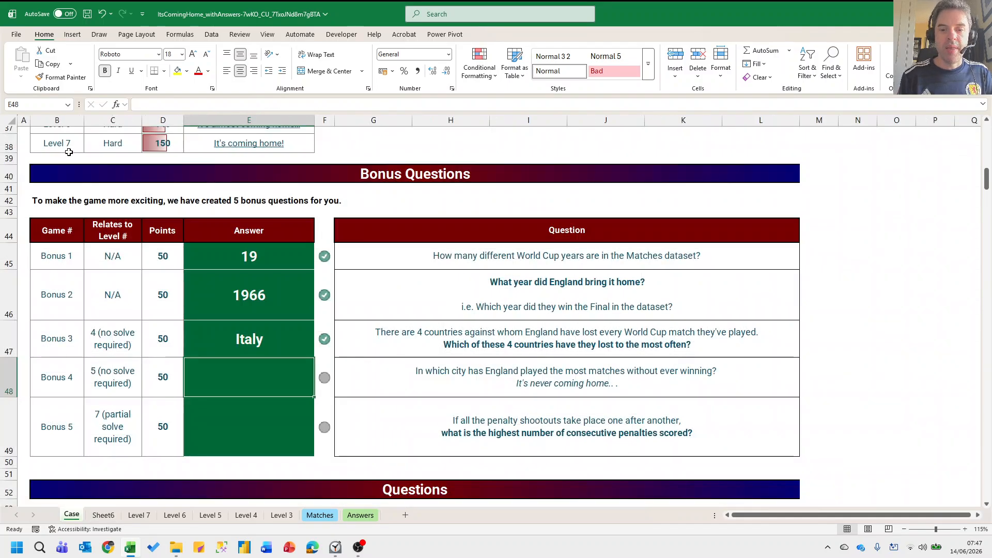
pyautogui.hotkey('ctrl', 'pagedown')
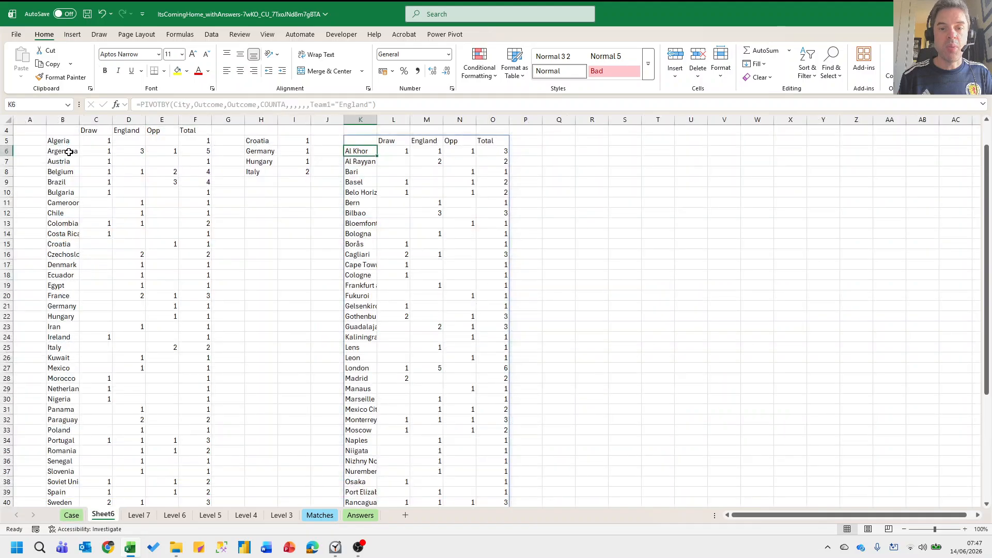
pyautogui.press('Right')
pyautogui.press('Right')
pyautogui.press('Right')
pyautogui.press('Right')
pyautogui.press('Right')
pyautogui.press('Right')
pyautogui.write('=fil')
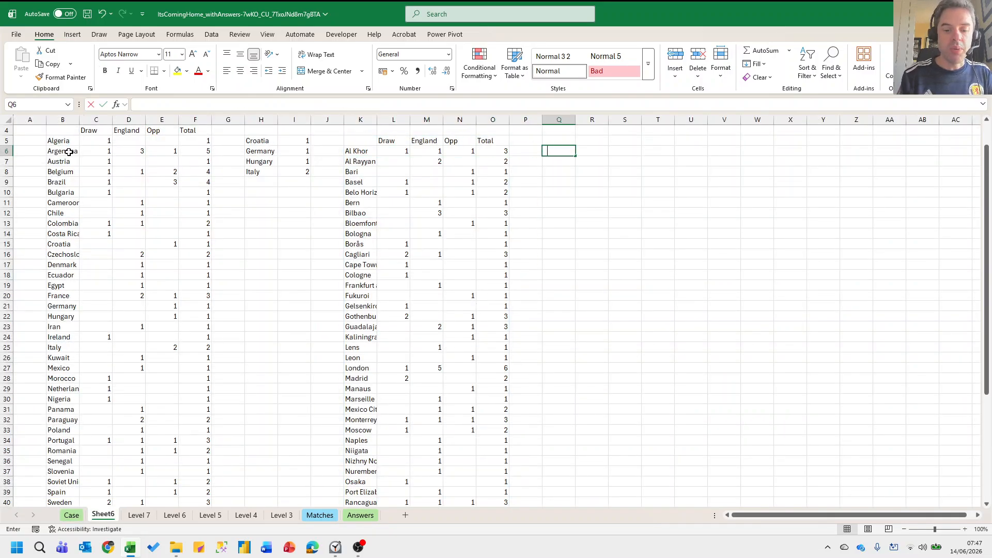
pyautogui.write('ter(')
pyautogui.press('Left')
pyautogui.press('Left')
pyautogui.press('Left')
pyautogui.press('Left')
pyautogui.press('Left')
pyautogui.press('Left')
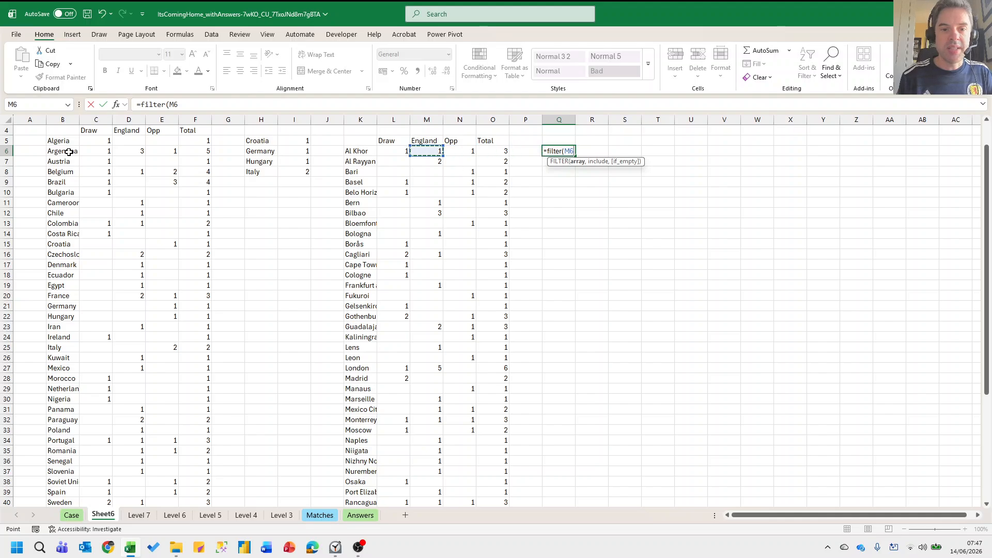
pyautogui.hotkey('ctrl', 'shift', 'Down')
pyautogui.write(',')
pyautogui.press('Left')
pyautogui.press('Left')
pyautogui.press('Left')
pyautogui.press('Left')
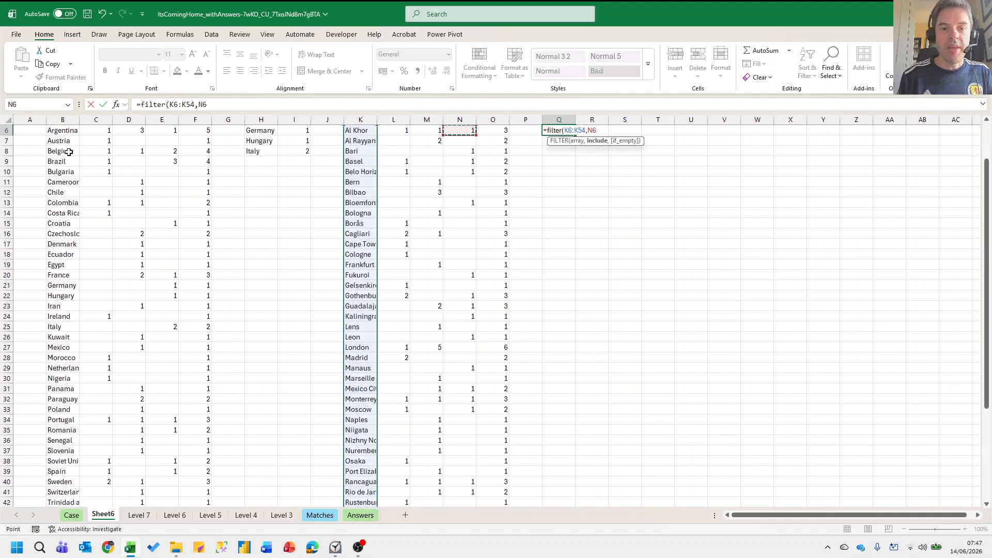
pyautogui.hotkey('ctrl', 'shift', 'Down')
pyautogui.write('="")')
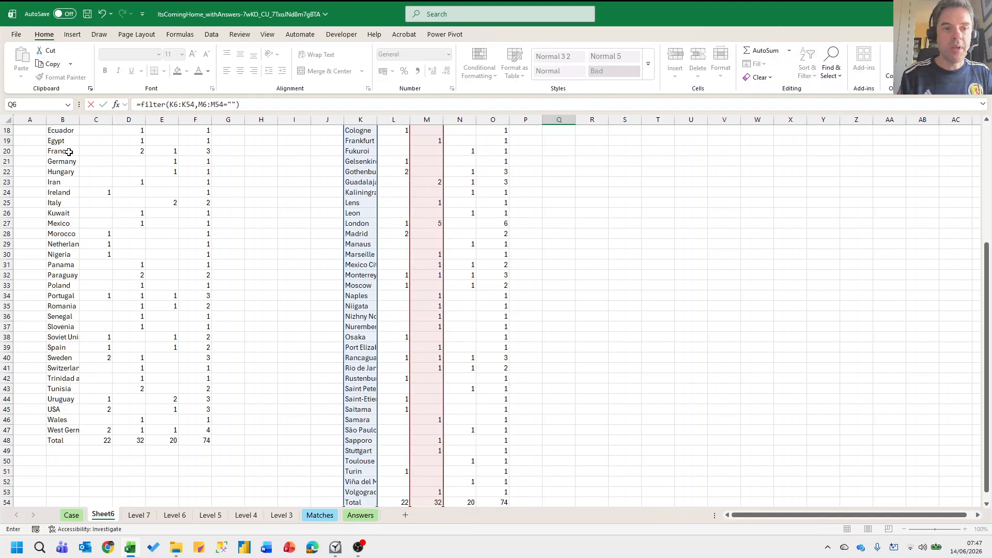
pyautogui.press('Return')
pyautogui.scroll(1, 69, 151)
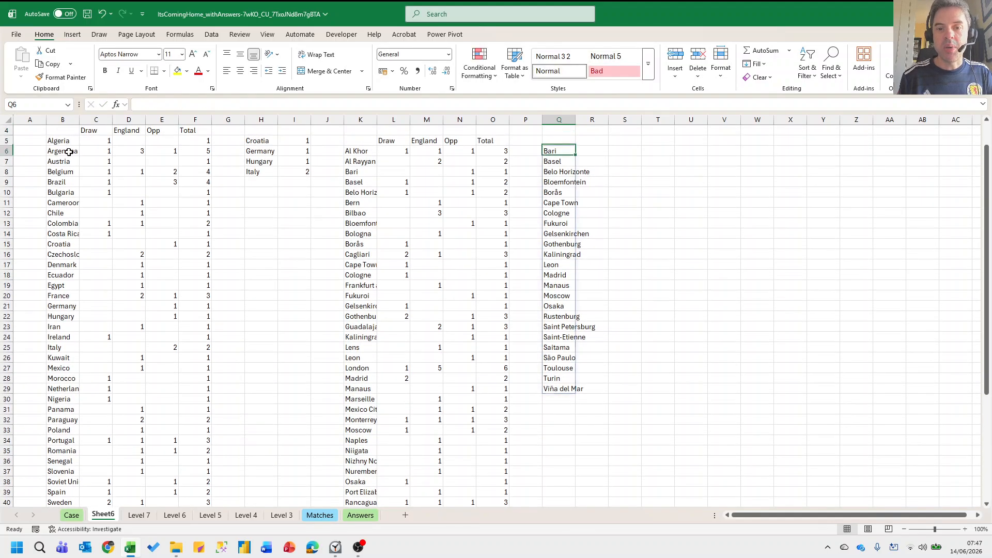
# Enter =XLOOKUP(Q6#,K6:K54,O6:O54) in R6 to return the total matches for each filtered city.
pyautogui.press('Right')
pyautogui.write('=')
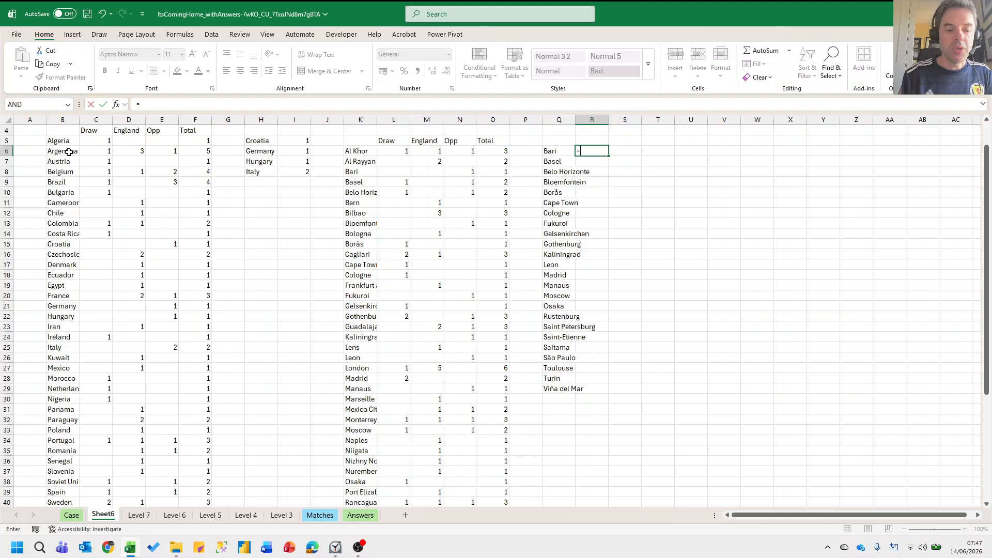
pyautogui.write('xlookup(')
pyautogui.press('Left')
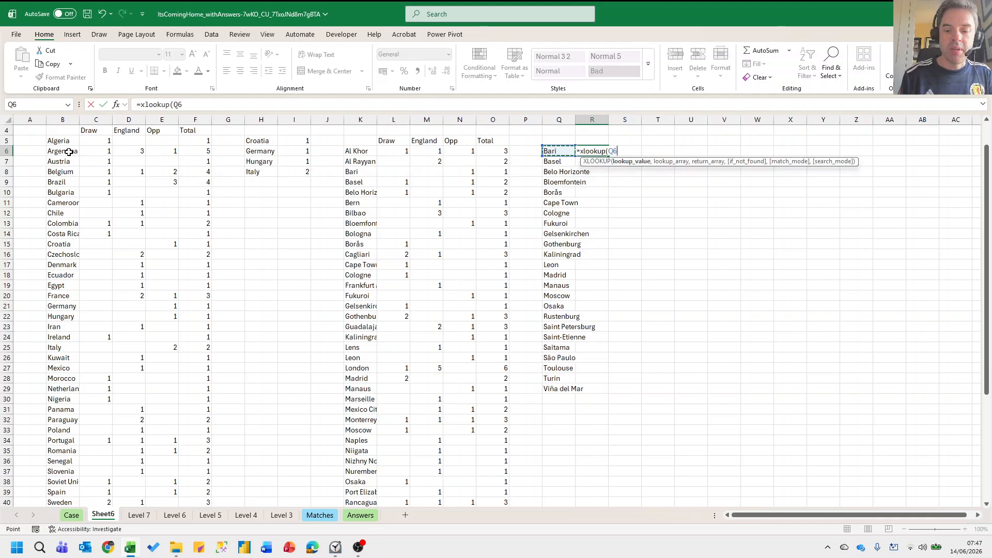
pyautogui.write(',')
pyautogui.press('Left')
pyautogui.press('Left')
pyautogui.press('Left')
pyautogui.press('Left')
pyautogui.press('Left')
pyautogui.press('Left')
pyautogui.press('Left')
pyautogui.hotkey('ctrl', 'shift', 'Down')
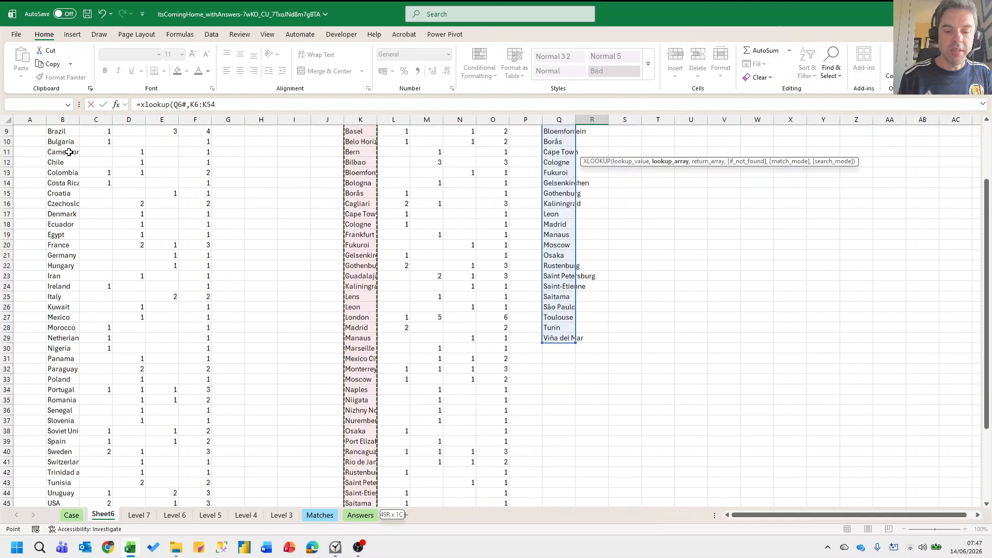
pyautogui.write(',')
pyautogui.press('Left')
pyautogui.press('Left')
pyautogui.press('Left')
pyautogui.hotkey('ctrl', 'shift', 'Down')
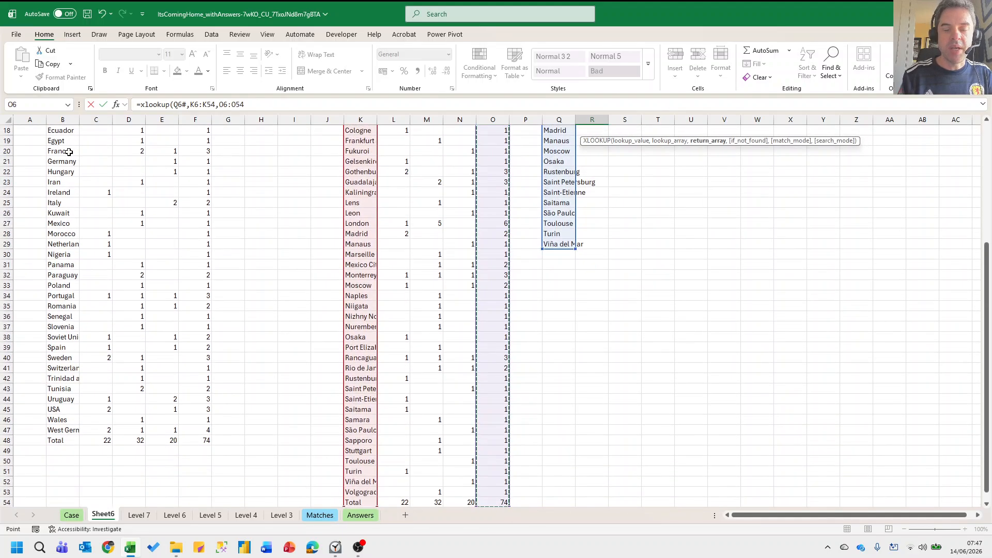
pyautogui.press('Return')
pyautogui.scroll(2, 559, 233)
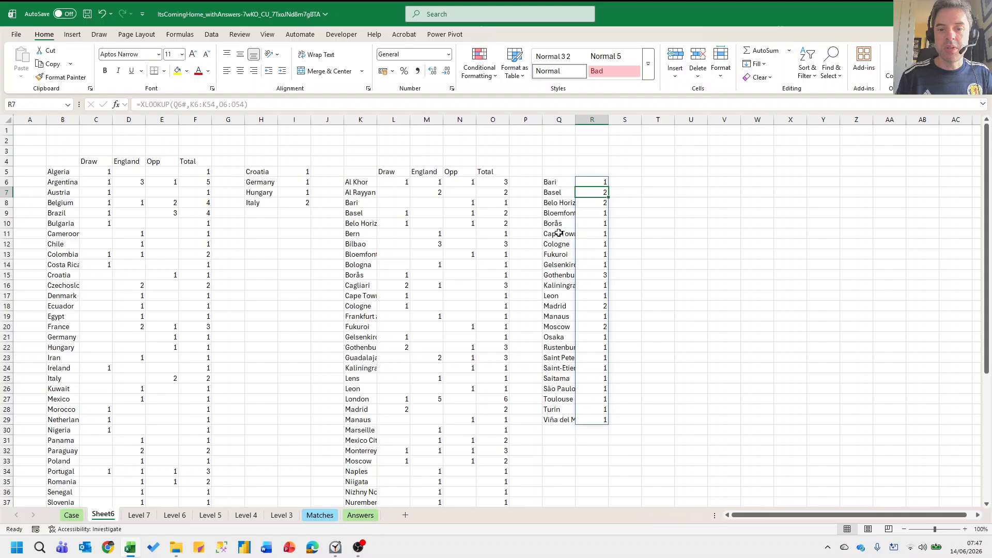
# Copy Gothenburg from the filtered city list into E48 on the Case sheet as the Bonus 4 answer.
pyautogui.click(592, 276)
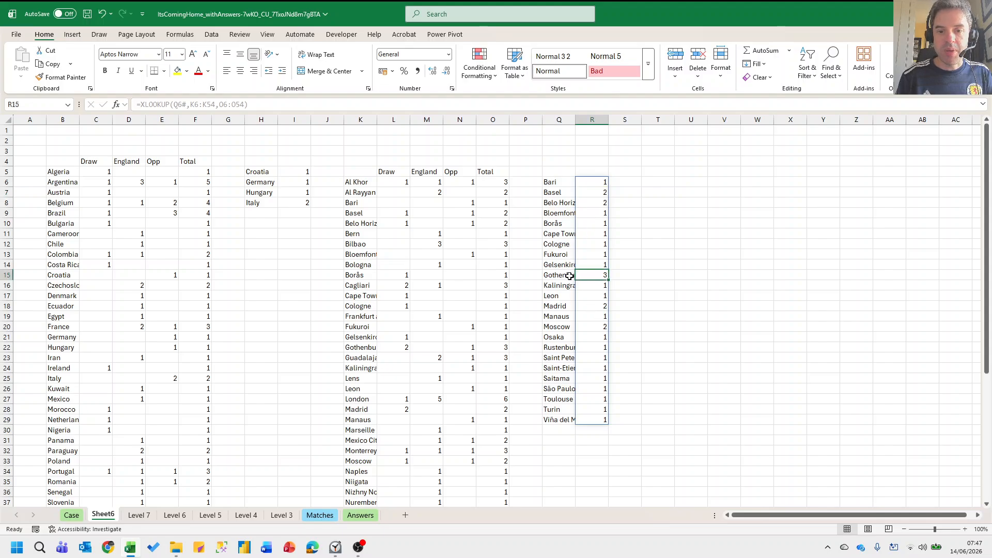
pyautogui.click(569, 276)
pyautogui.hotkey('ctrl', 'c')
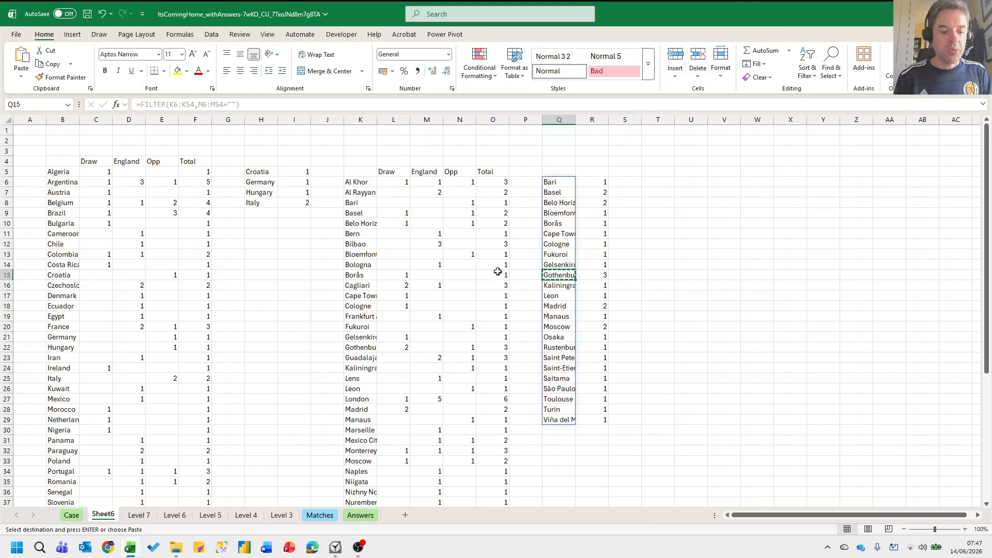
pyautogui.hotkey('ctrl', 'pageup')
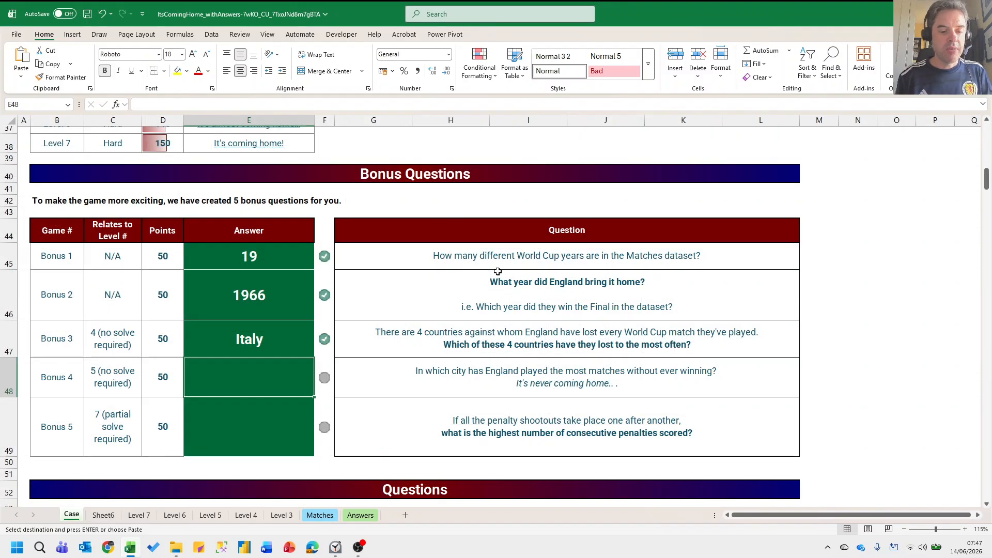
pyautogui.hotkey('ctrl', 'v')
# Read the Bonus 5 question, and duplicate the Level 7 sheet directly after the Case sheet.
pyautogui.scroll(-2, 497, 271)
pyautogui.click(484, 346)
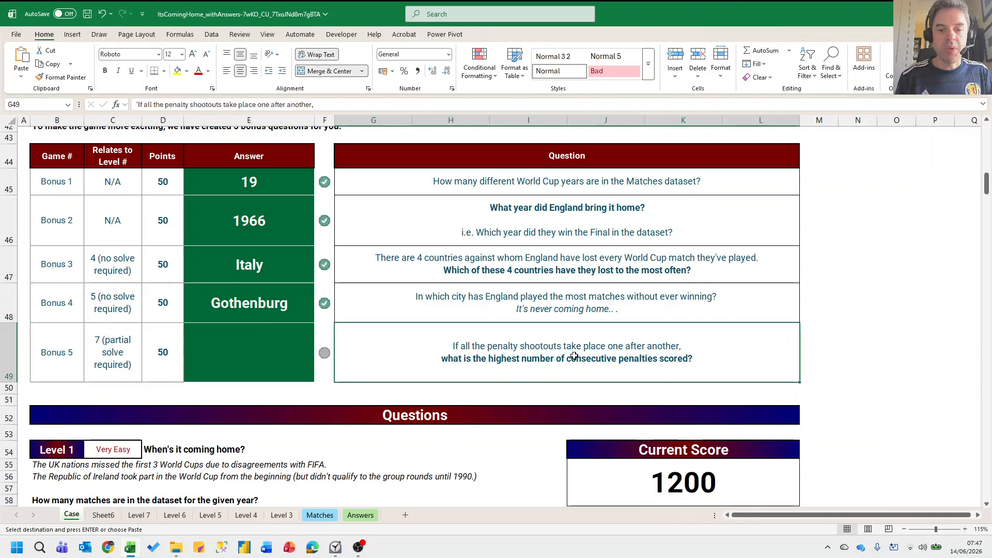
pyautogui.click(145, 517)
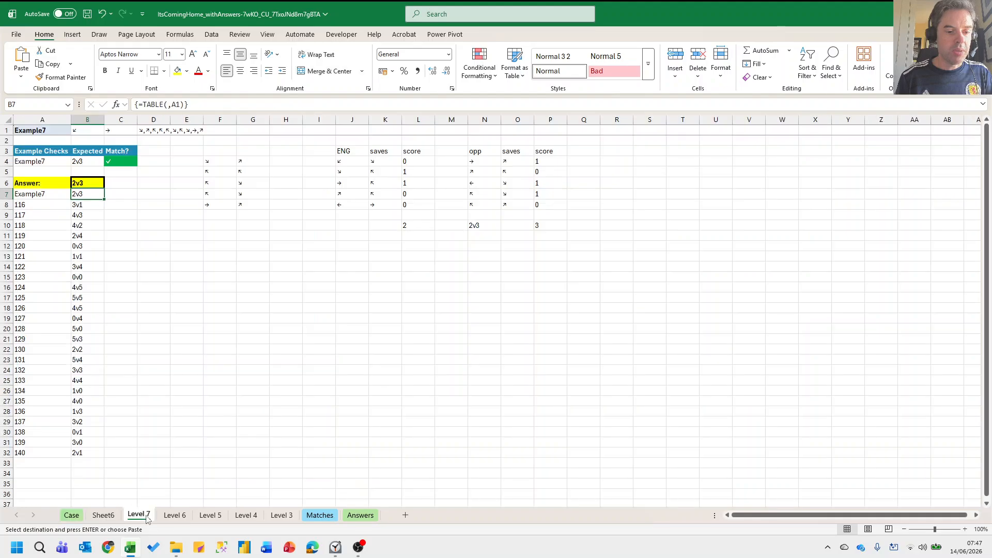
pyautogui.keyDown('ctrl'); pyautogui.moveTo(135, 516); pyautogui.dragTo(104, 517); pyautogui.keyUp('ctrl')
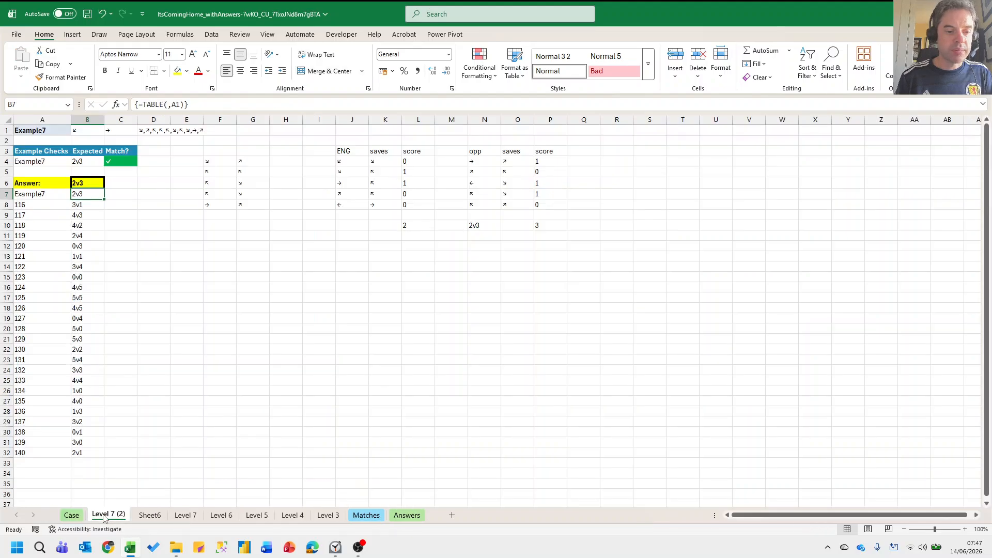
# Enter =HSTACK(L4:L8,P4:P8) in L12 of the duplicated sheet to place England's and the opponent's penalty scores side by side.
pyautogui.click(409, 244)
pyautogui.write('=')
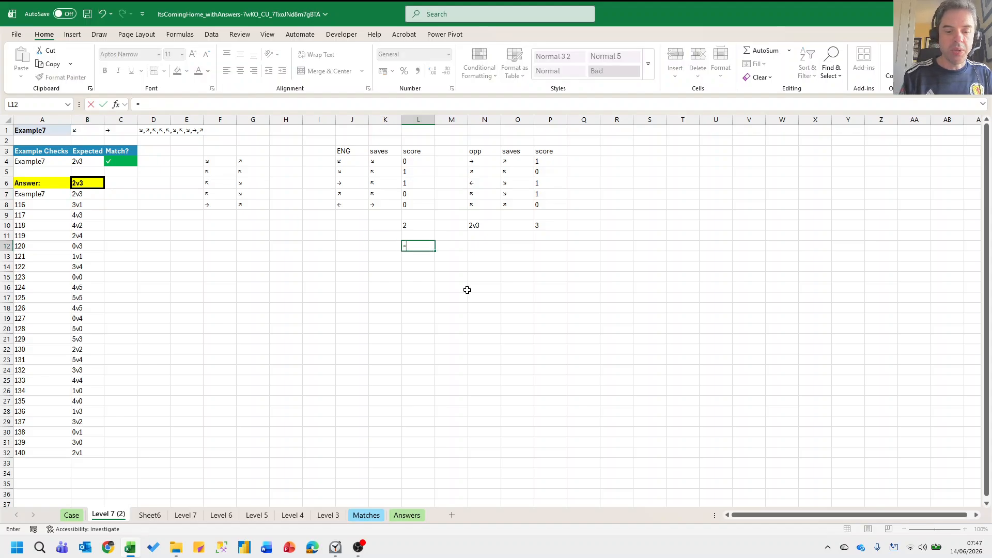
pyautogui.write('hstack(')
pyautogui.press('Up')
pyautogui.press('Up')
pyautogui.press('Up')
pyautogui.press('Up')
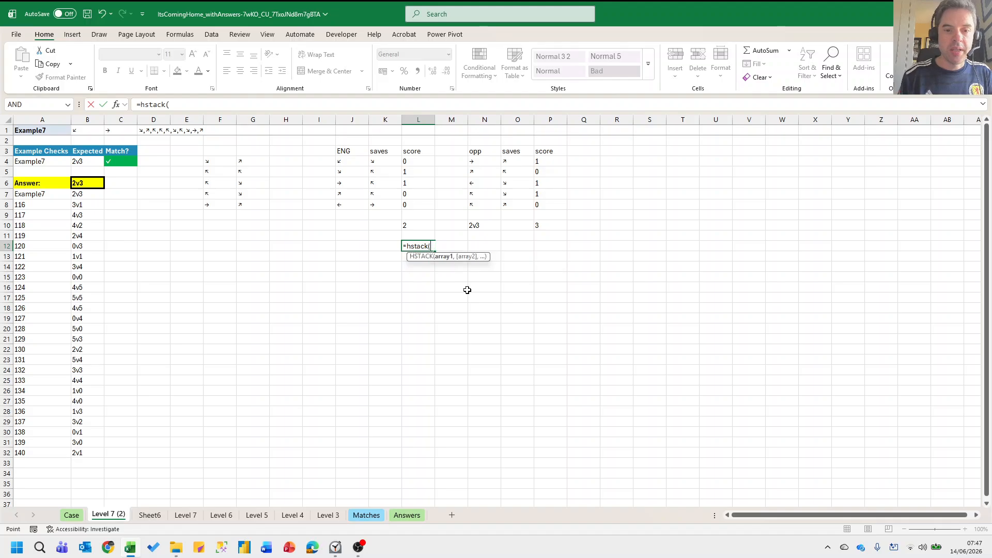
pyautogui.press('Up')
pyautogui.press('Up')
pyautogui.press('Up')
pyautogui.press('Up')
pyautogui.hotkey('ctrl', 'shift', 'Down')
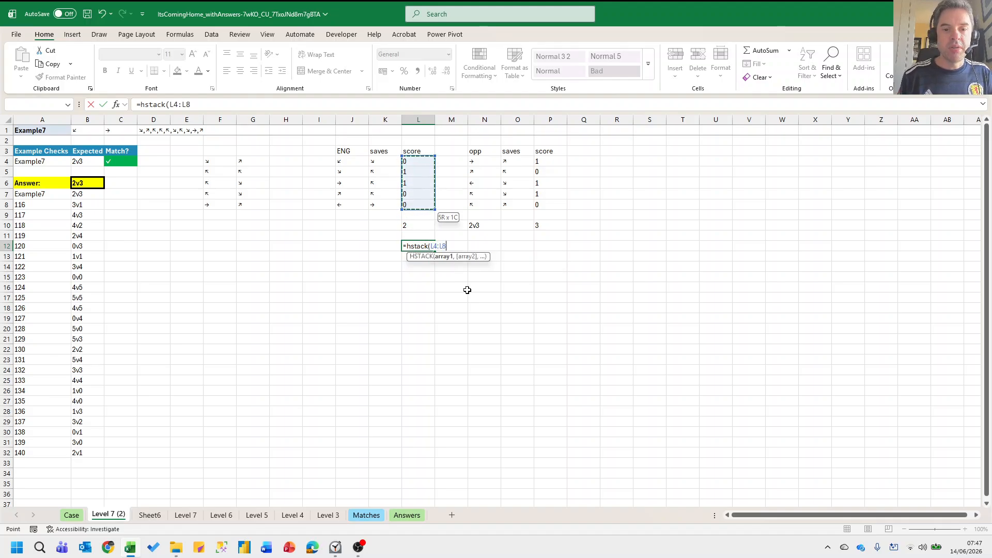
pyautogui.write(',')
pyautogui.press('Up')
pyautogui.press('Up')
pyautogui.press('Up')
pyautogui.press('Up')
pyautogui.press('Up')
pyautogui.press('Up')
pyautogui.press('Up')
pyautogui.press('Up')
pyautogui.press('Up')
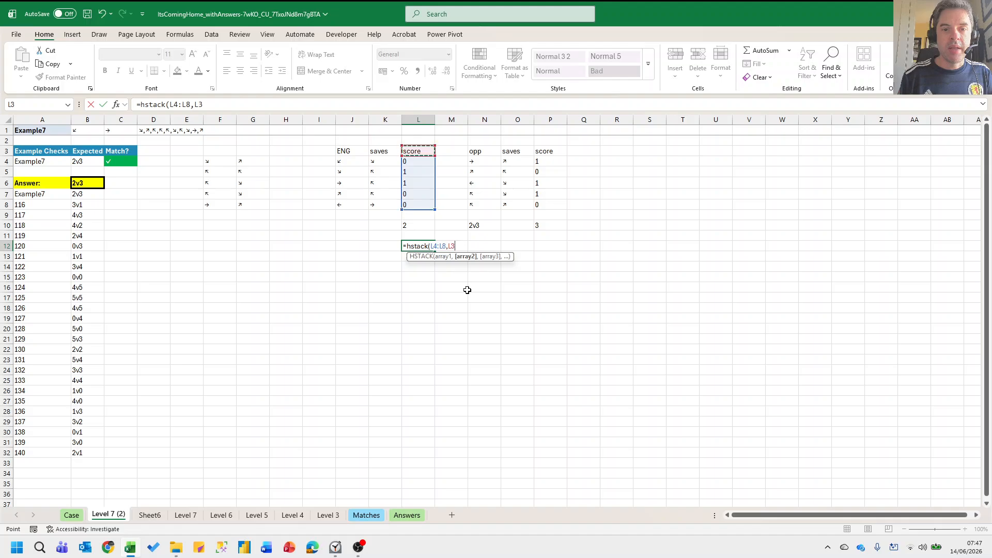
pyautogui.press('Right')
pyautogui.press('Right')
pyautogui.press('Right')
pyautogui.press('Right')
pyautogui.press('Down')
pyautogui.hotkey('ctrl', 'shift', 'Down')
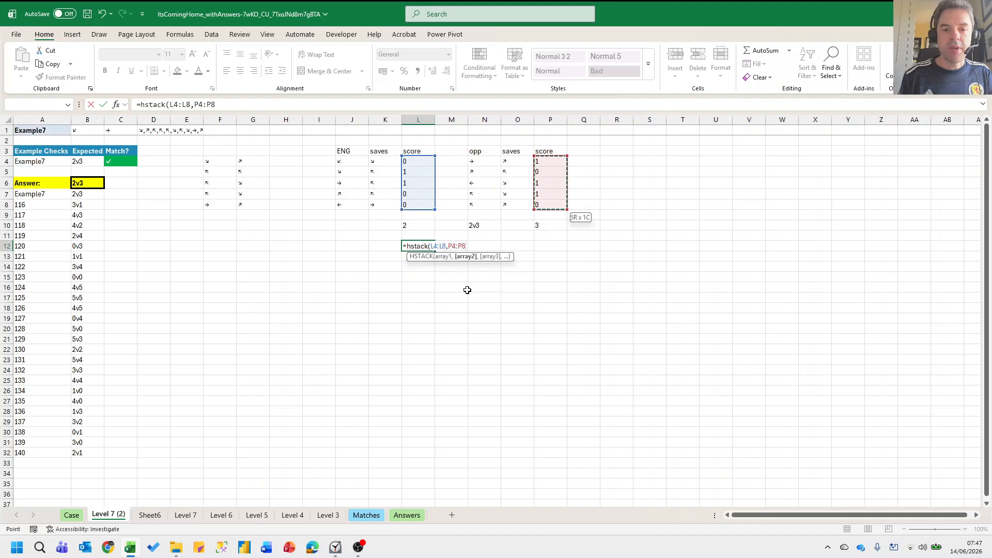
pyautogui.press('Return')
pyautogui.press('Up')
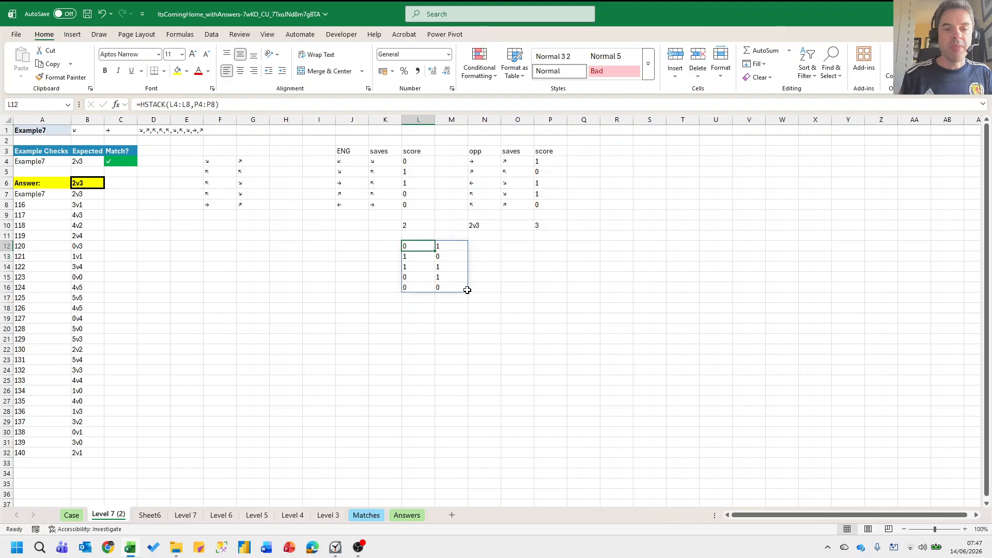
# Wrap the L12 formula in TOROW so it reads =TOROW(HSTACK(L4:L8,P4:P8)), putting the penalties in one row in shootout order.
pyautogui.press('F2')
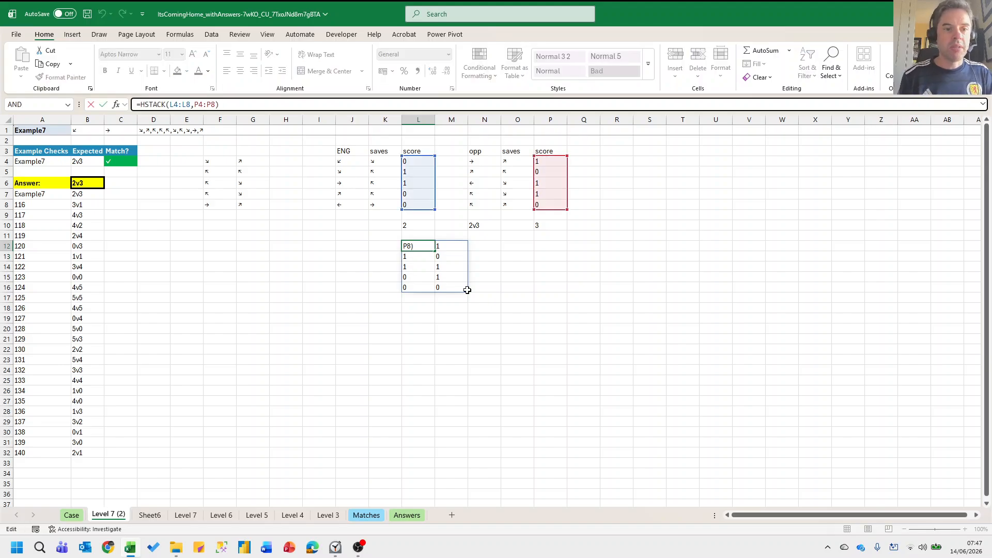
pyautogui.press('Home')
pyautogui.write('to')
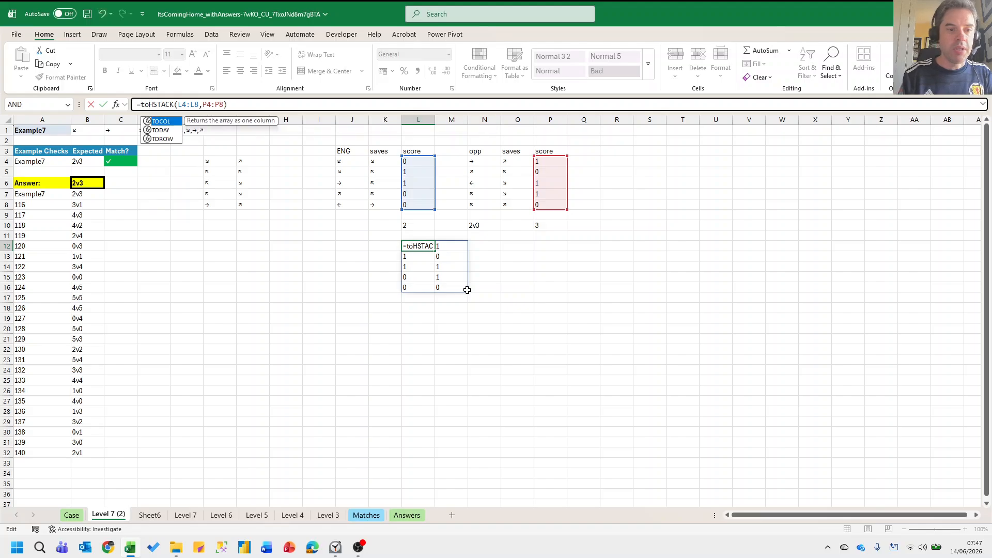
pyautogui.write('row(')
pyautogui.press('End')
pyautogui.write(')')
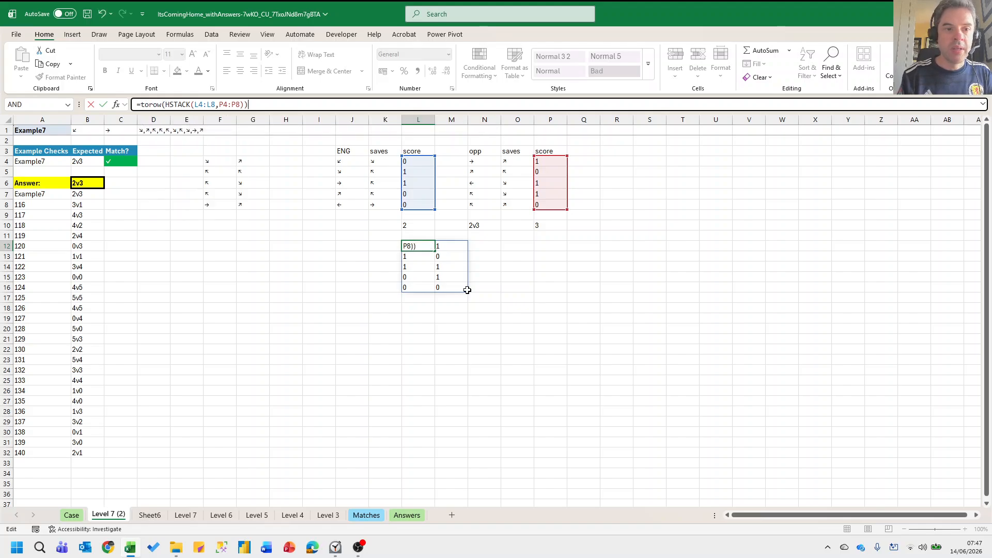
pyautogui.press('Return')
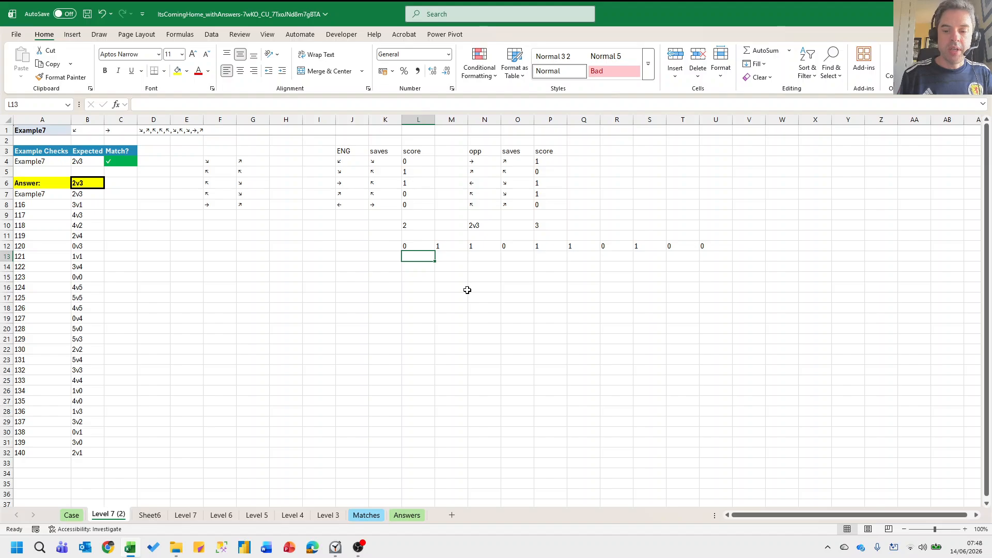
# Enter =CONCAT(L12#) in L13 to join the penalty results into one text string.
pyautogui.write('=concat(L12#')
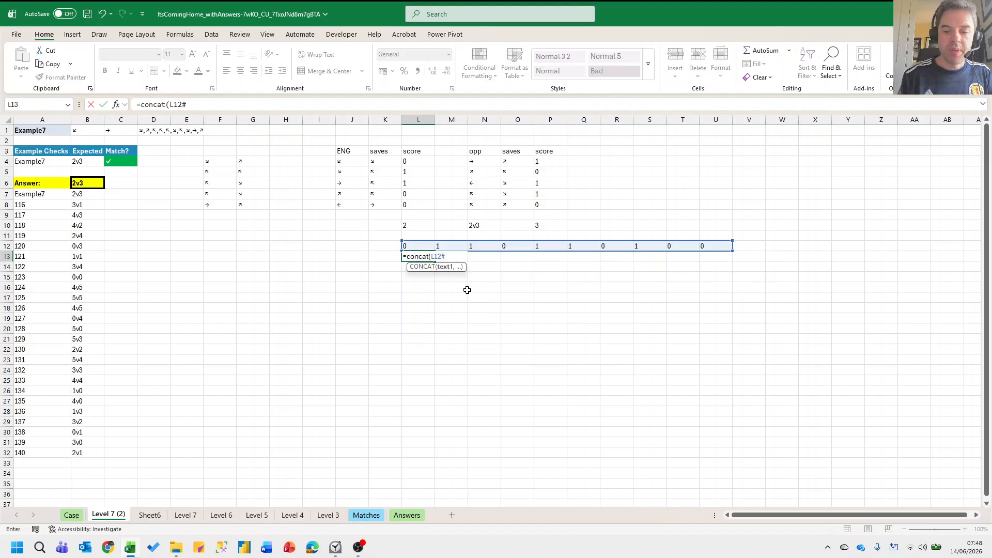
pyautogui.write(')')
pyautogui.press('Return')
pyautogui.press('Up')
pyautogui.press('Down')
pyautogui.press('Down')
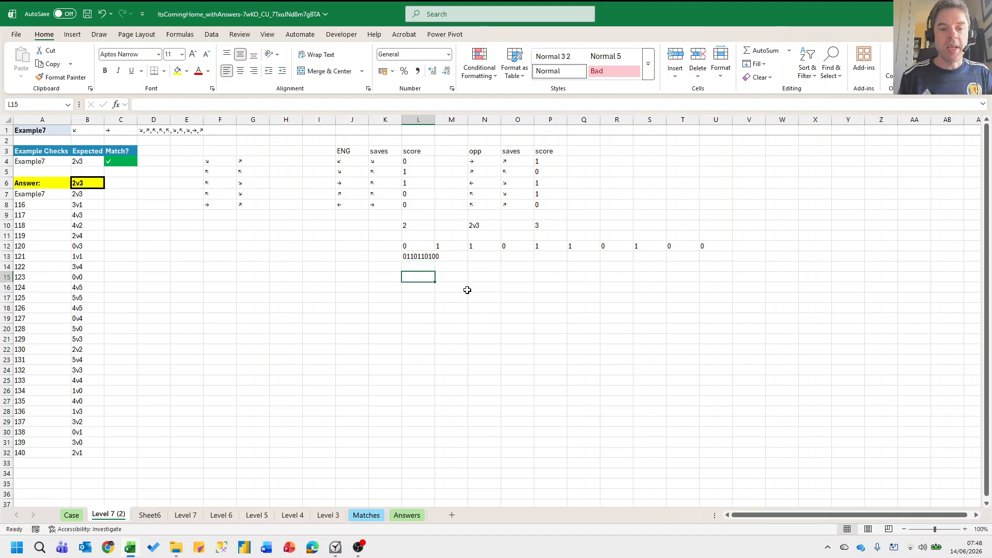
# Set the Answer cell B6 to =L13 so the data table returns the penalty string for every shootout.
pyautogui.click(85, 184)
pyautogui.write('=')
pyautogui.click(421, 256)
pyautogui.press('Return')
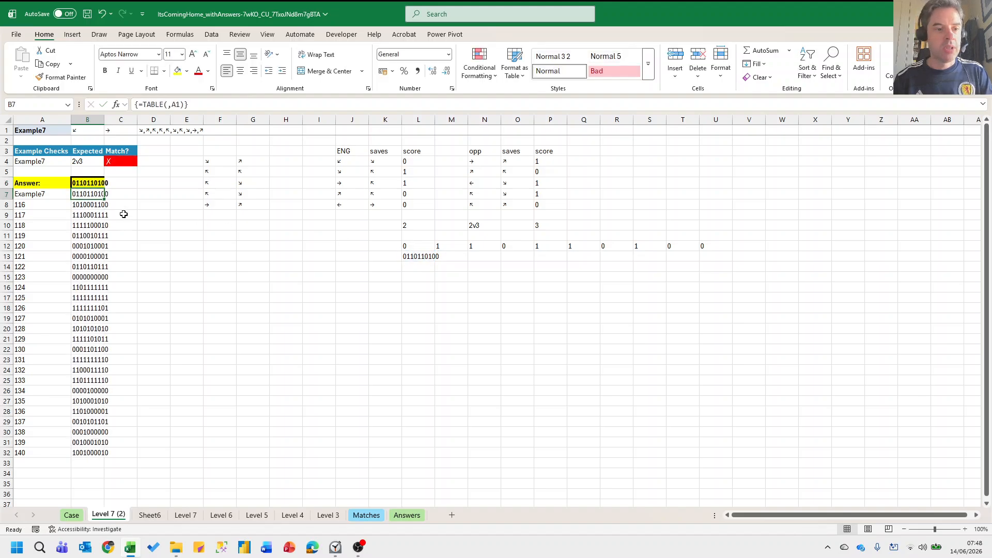
# Enter =CONCAT(B8:B32) in G16 to join the penalty strings of shootouts 116 to 140 into one sequence.
pyautogui.click(244, 277)
pyautogui.click(253, 288)
pyautogui.write('=')
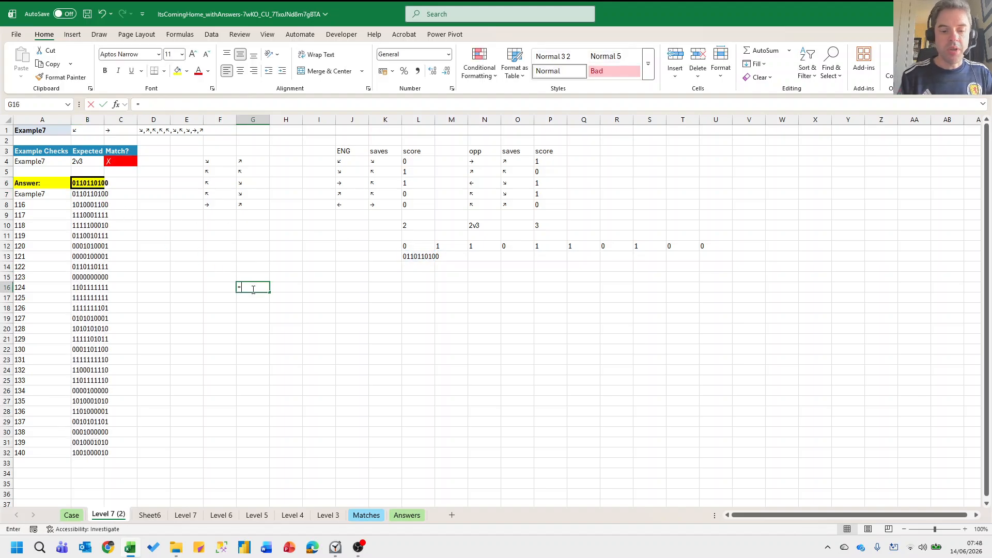
pyautogui.write('concat(')
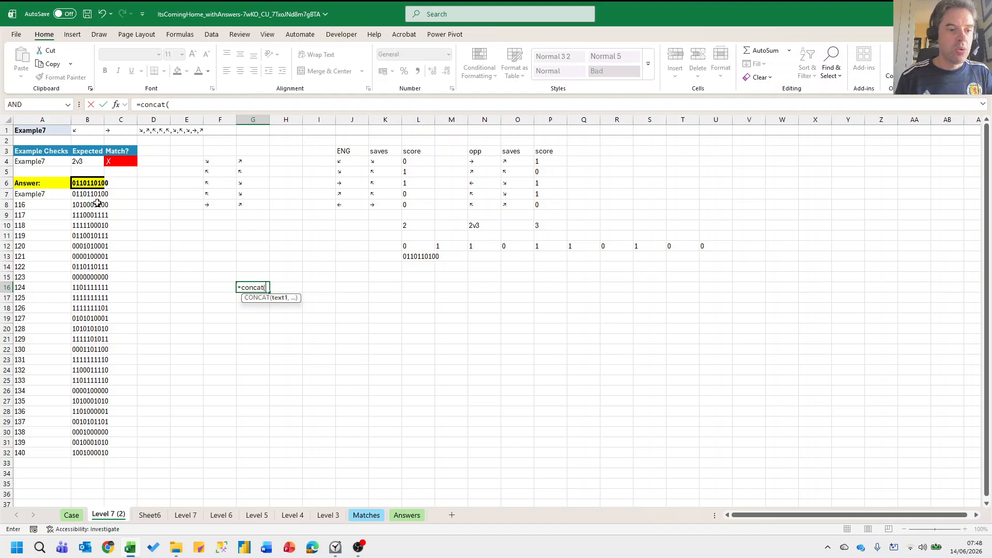
pyautogui.moveTo(98, 204); pyautogui.dragTo(93, 453)
pyautogui.write(')')
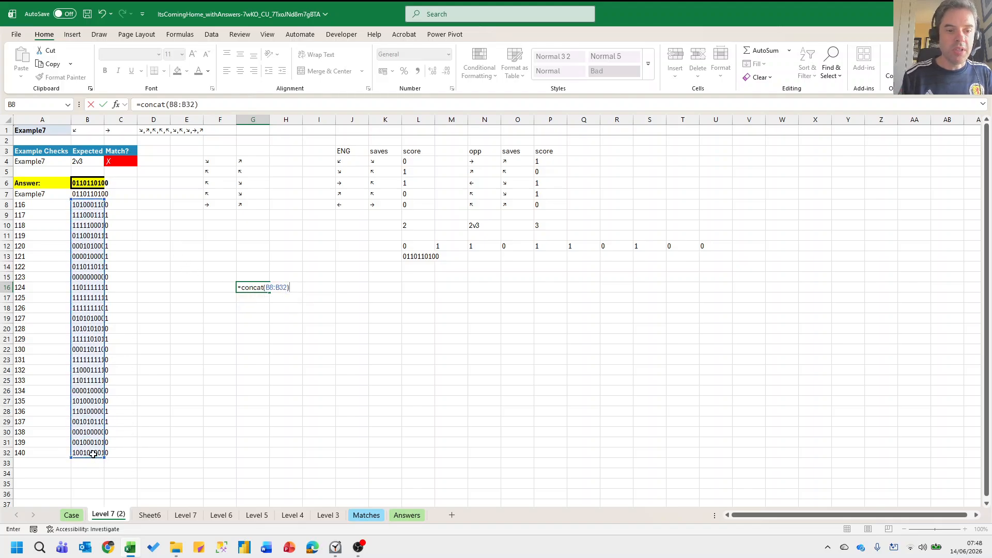
pyautogui.press('Return')
pyautogui.press('Down')
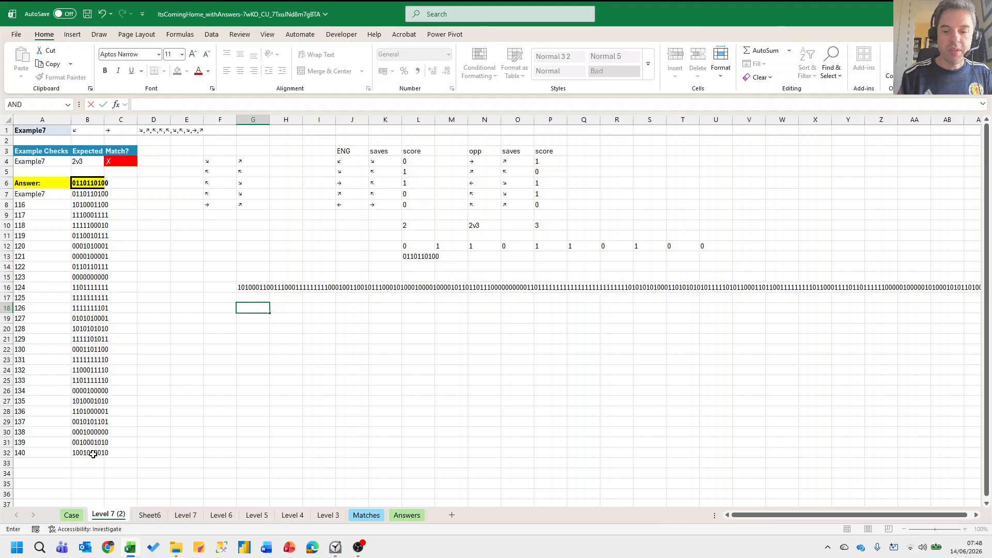
# Enter =_TextCharacters(G16) in G19 to split the joined penalty sequence into one character per row.
pyautogui.press('Return')
pyautogui.press('Return')
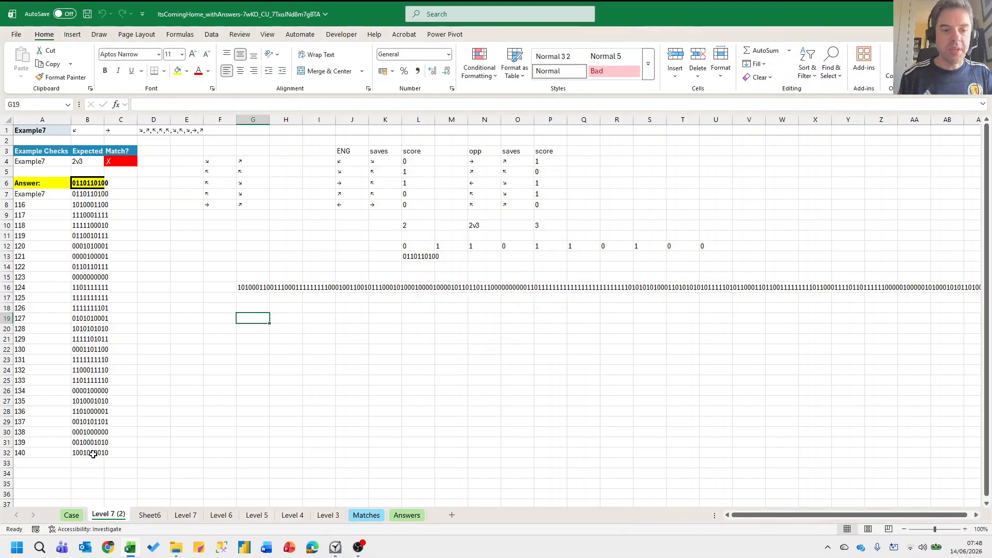
pyautogui.write('+T')
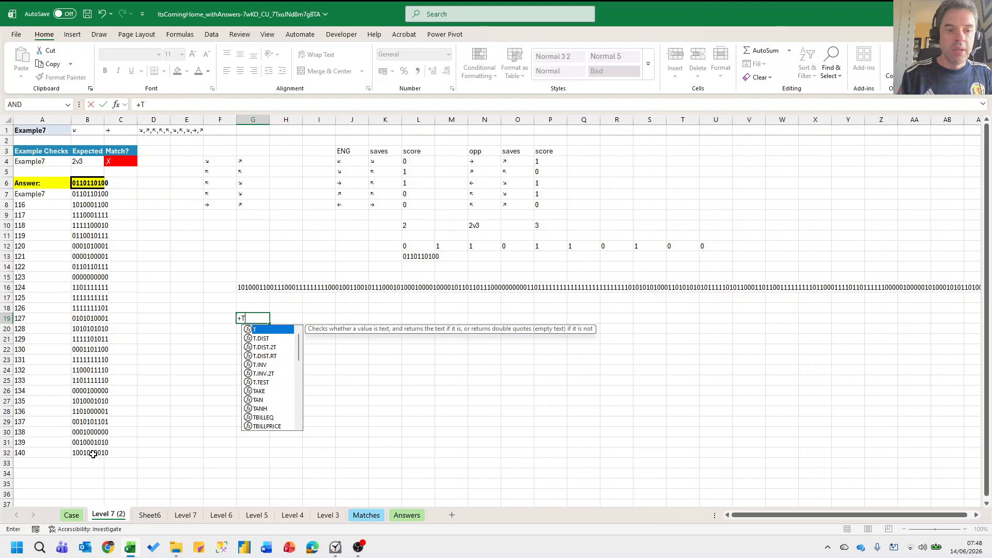
pyautogui.press('BackSpace')
pyautogui.press('BackSpace')
pyautogui.write('=')
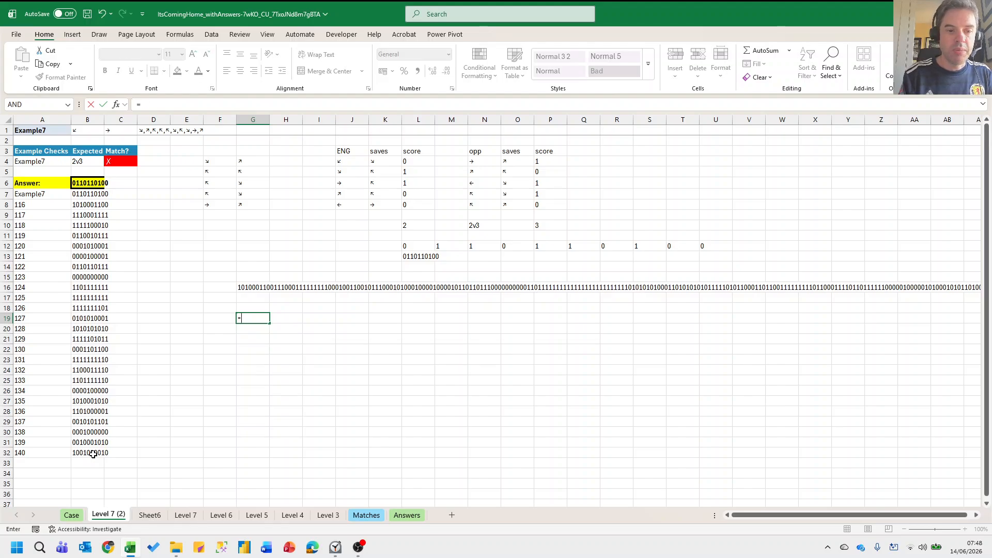
pyautogui.write('=Text')
pyautogui.press('Down')
pyautogui.press('Down')
pyautogui.press('Down')
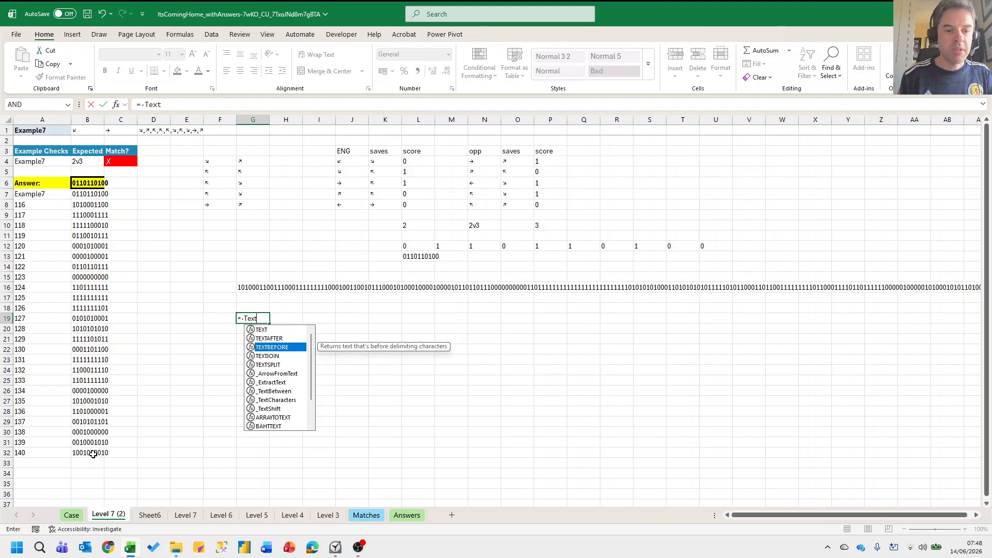
pyautogui.write('c')
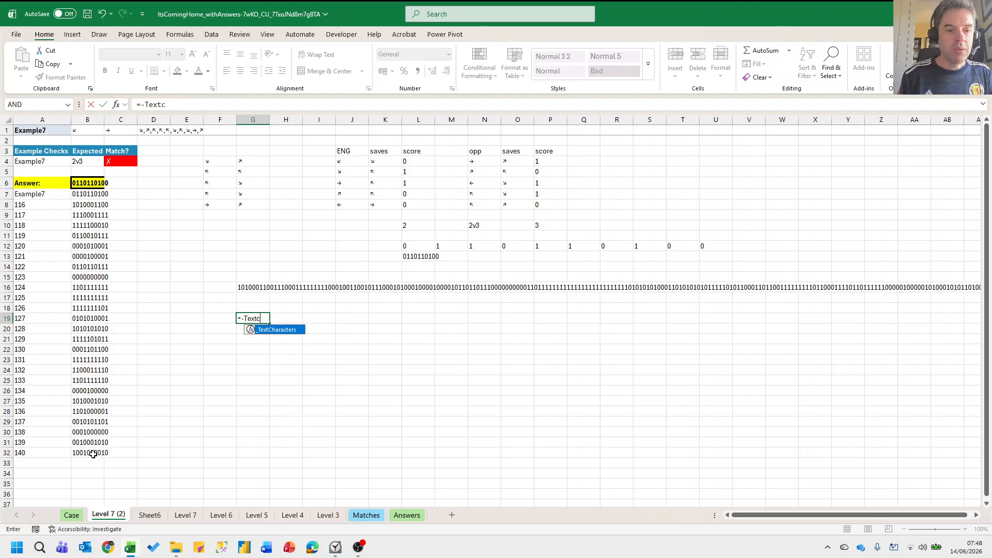
pyautogui.press('BackSpace')
pyautogui.press('BackSpace')
pyautogui.press('BackSpace')
pyautogui.press('BackSpace')
pyautogui.press('BackSpace')
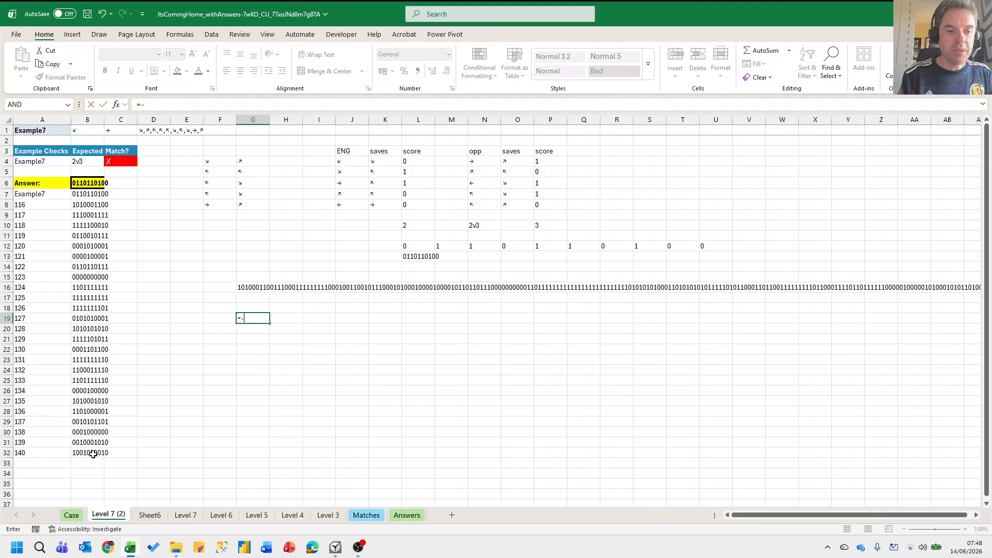
pyautogui.write('_textc')
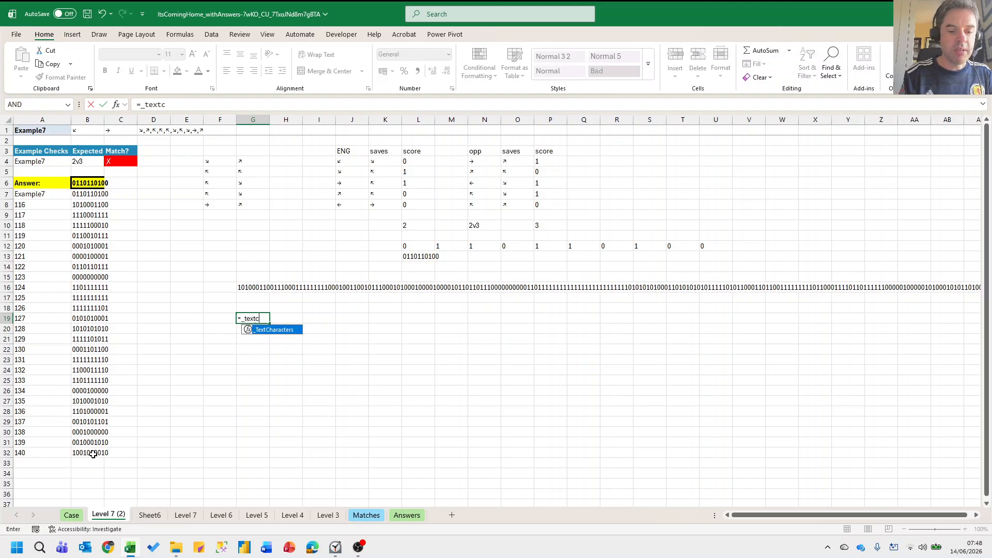
pyautogui.write('h')
pyautogui.press('Tab')
pyautogui.press('Up')
pyautogui.press('Up')
pyautogui.press('Up')
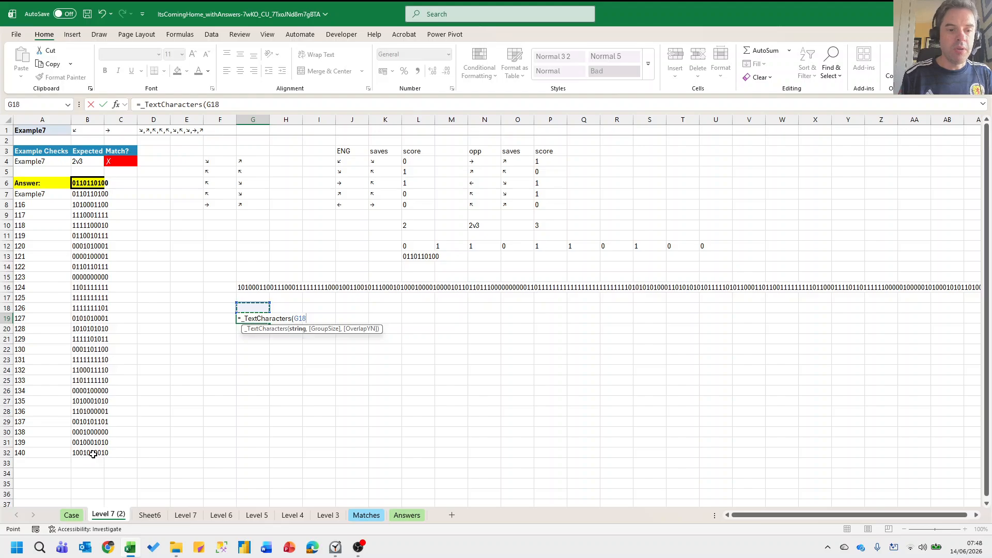
pyautogui.write(')')
pyautogui.press('Return')
# Enter =_Consecutives(G19#) in H19 to count the running length of each streak of identical results.
pyautogui.press('Up')
pyautogui.press('Right')
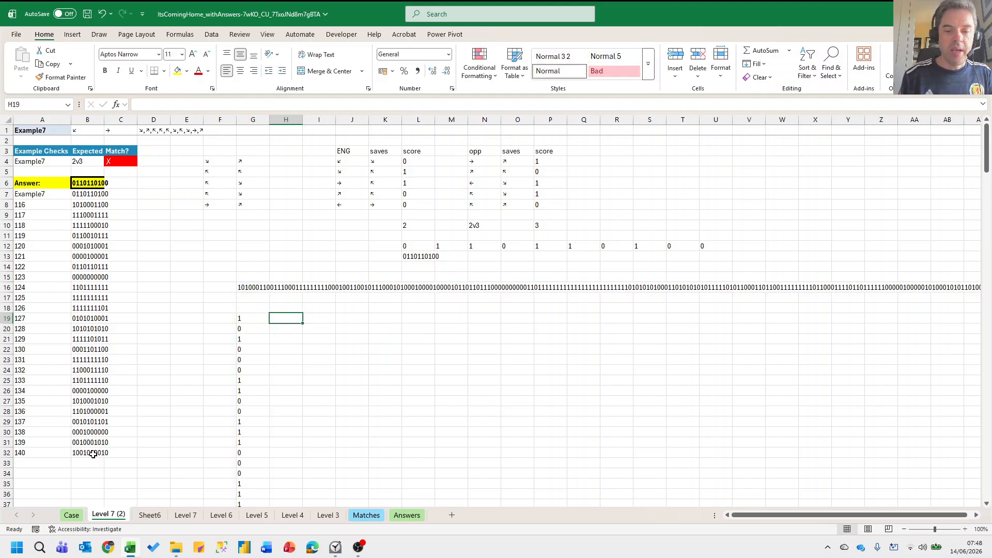
pyautogui.write('=_cons')
pyautogui.press('Tab')
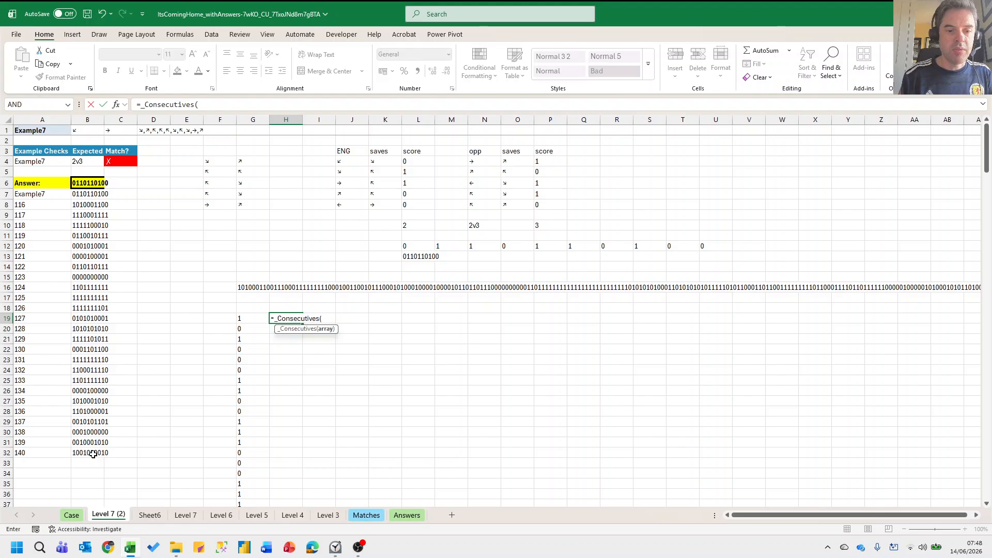
pyautogui.press('Left')
pyautogui.write('#)')
pyautogui.press('Return')
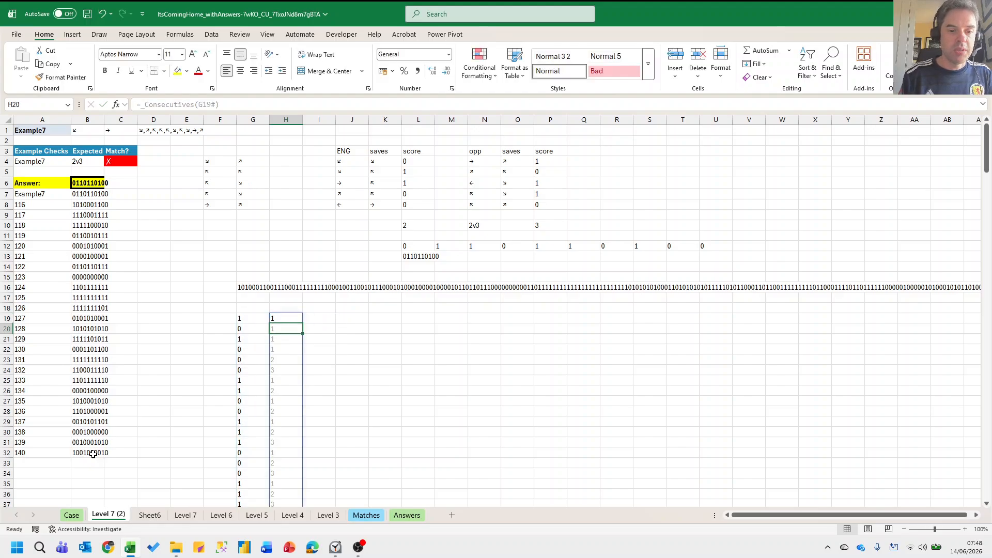
# Enter =MAX(H19#) in I19 to find the longest streak.
pyautogui.press('Up')
pyautogui.press('Right')
pyautogui.write('=max(')
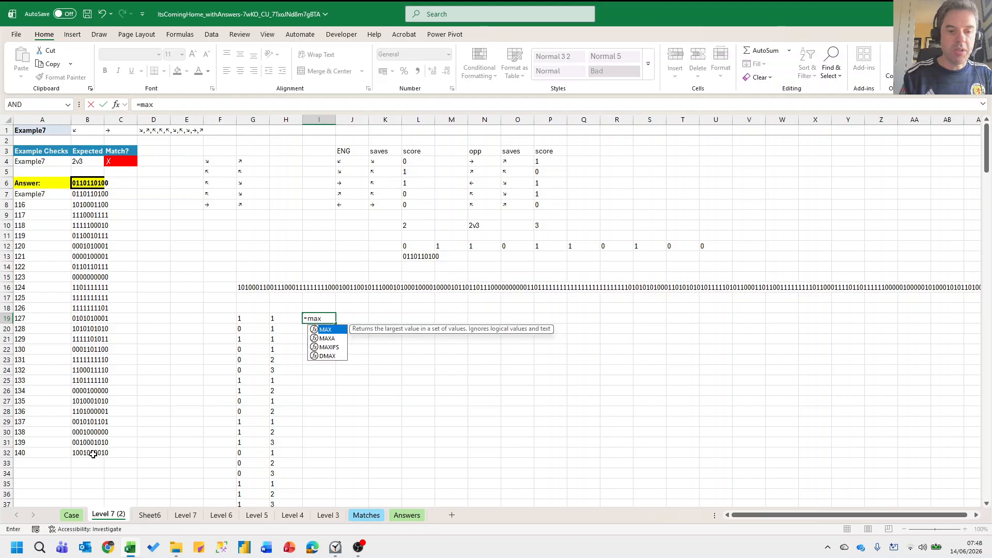
pyautogui.press('Left')
pyautogui.write('#)')
pyautogui.press('Return')
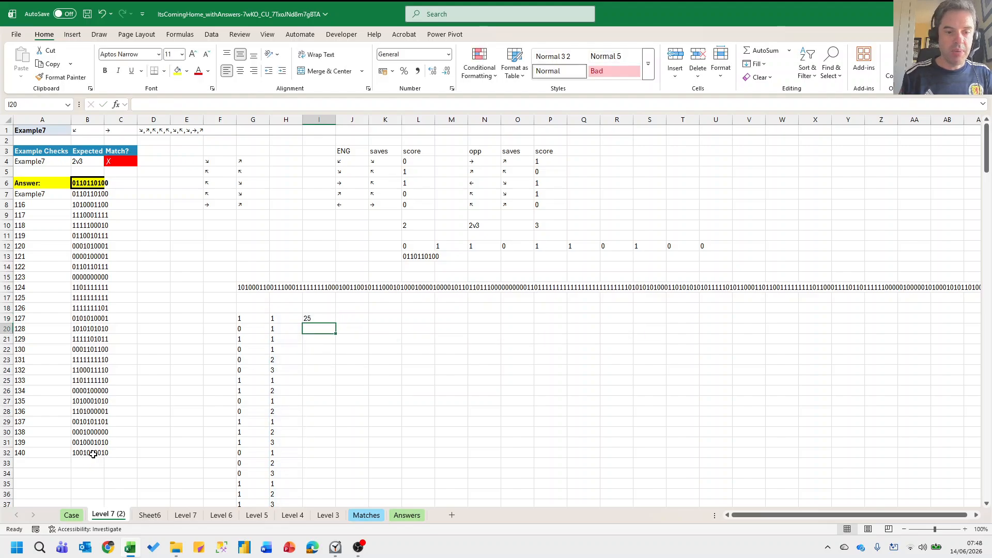
# Enter 25 as the Bonus 5 answer in E49 of the Case sheet.
pyautogui.press('Up')
pyautogui.hotkey('ctrl', 'pageup')
pyautogui.press('Left')
pyautogui.press('Left')
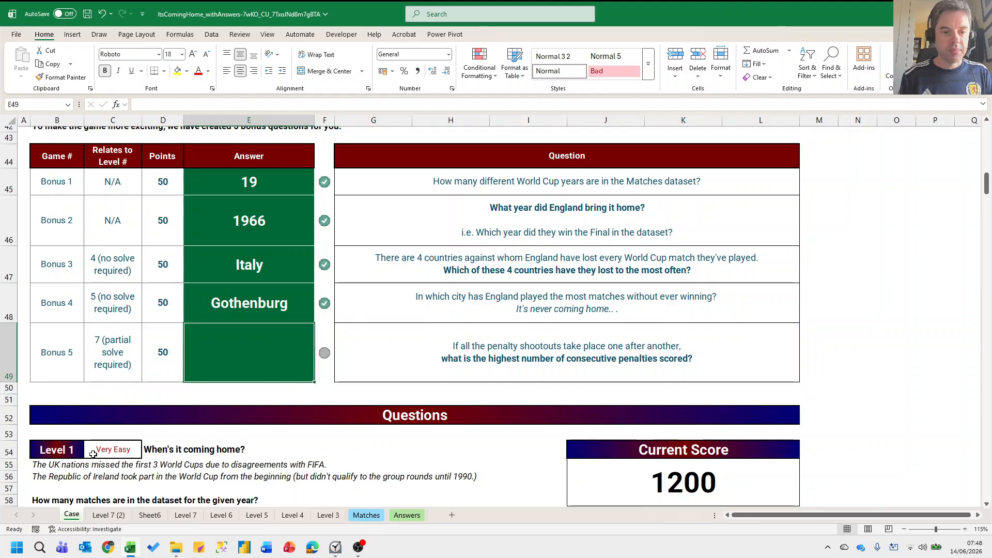
pyautogui.write('25')
pyautogui.press('Return')
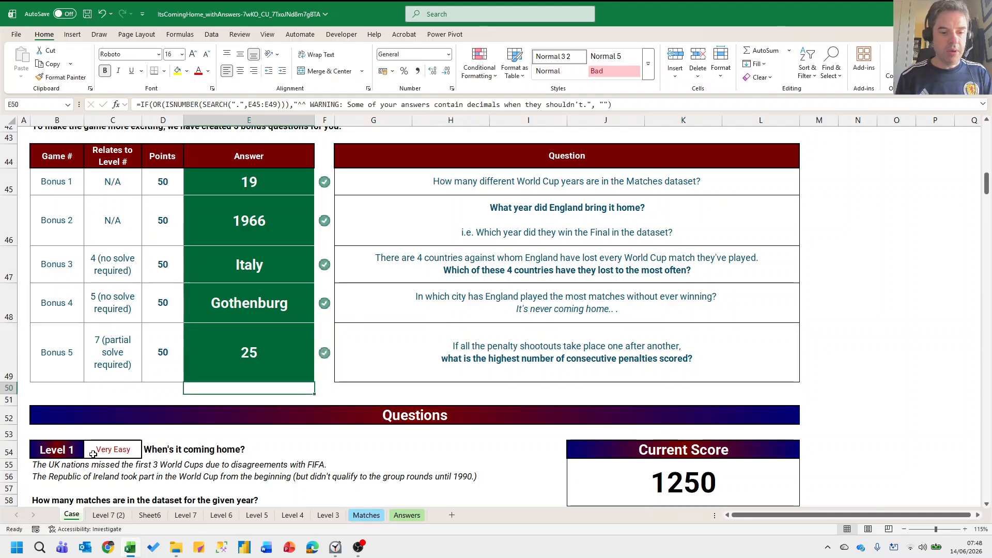
# Switch to the Clock app, pause the stopwatch and reposition its window over the worksheet.
pyautogui.click(335, 548)
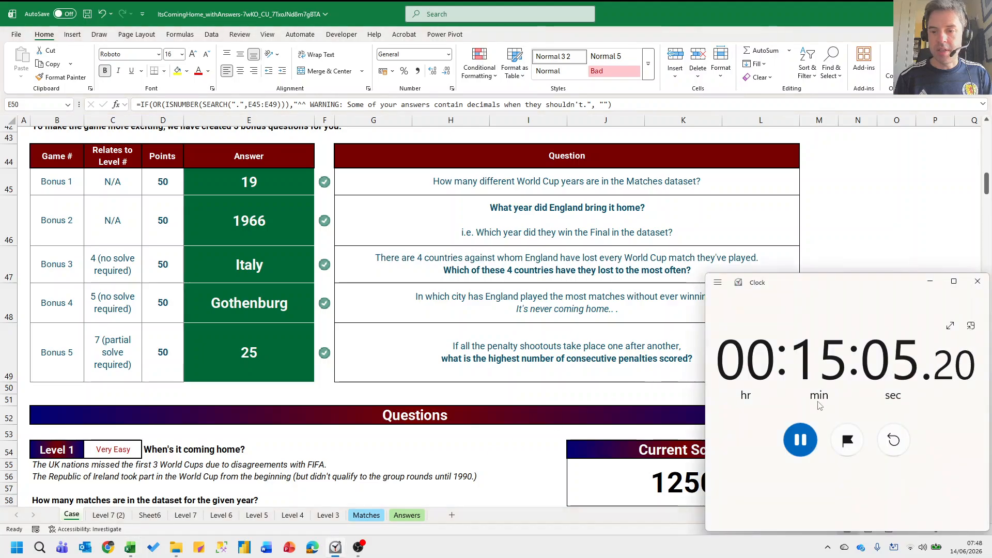
pyautogui.click(812, 443)
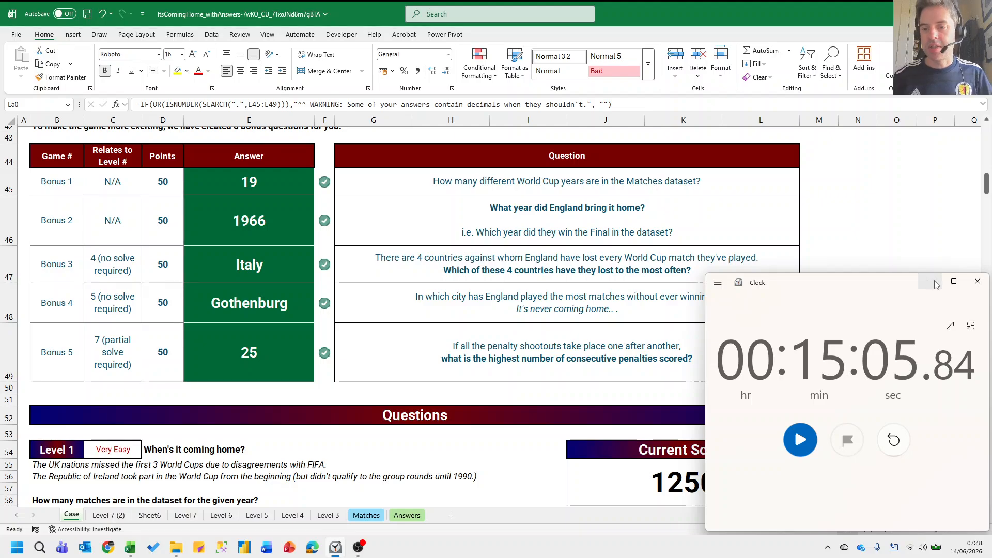
pyautogui.moveTo(910, 288); pyautogui.dragTo(798, 241)
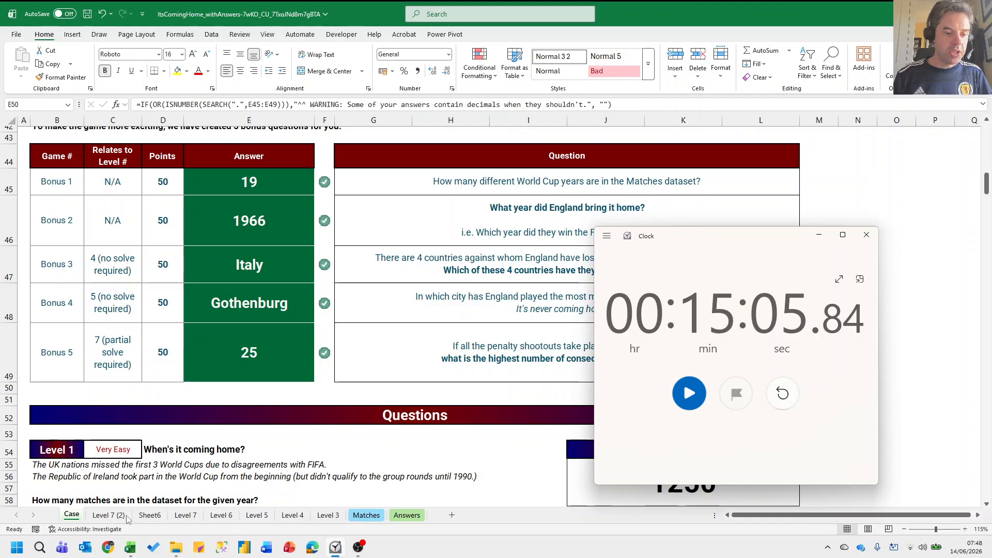
# Return to the Level 7 (2) sheet in Excel and enter =G19# in K19 to repeat the penalty list.
pyautogui.click(109, 516)
pyautogui.scroll(-1, 341, 352)
pyautogui.click(383, 286)
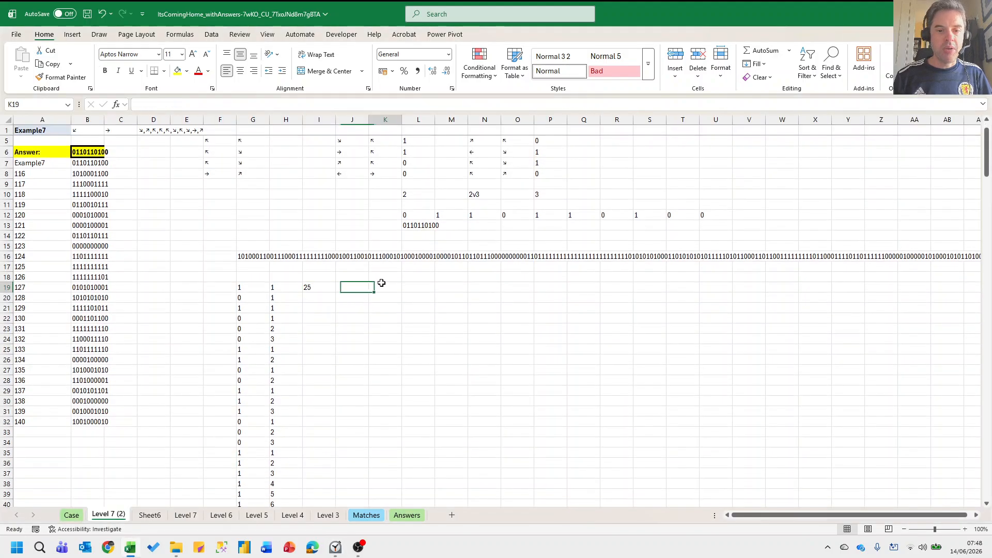
pyautogui.click(299, 288)
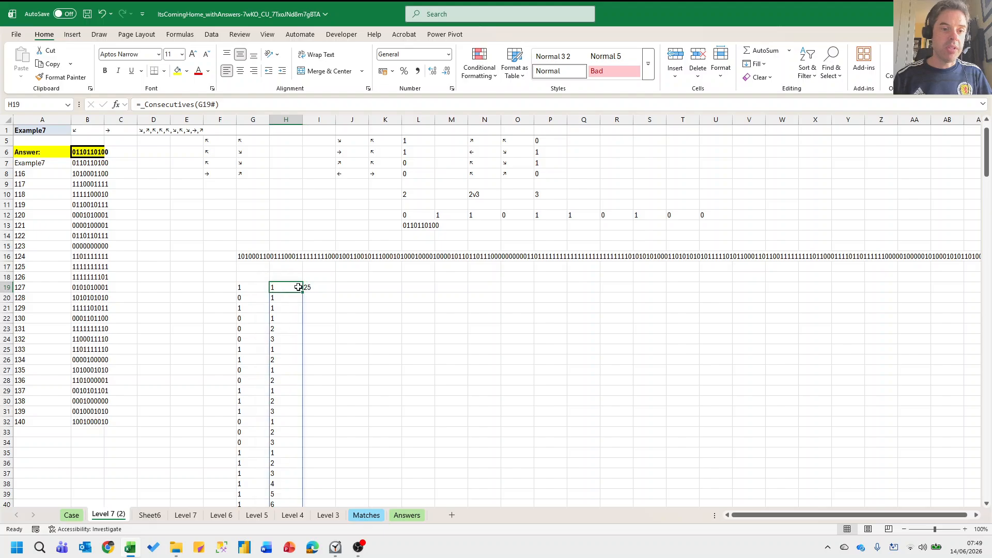
pyautogui.click(251, 289)
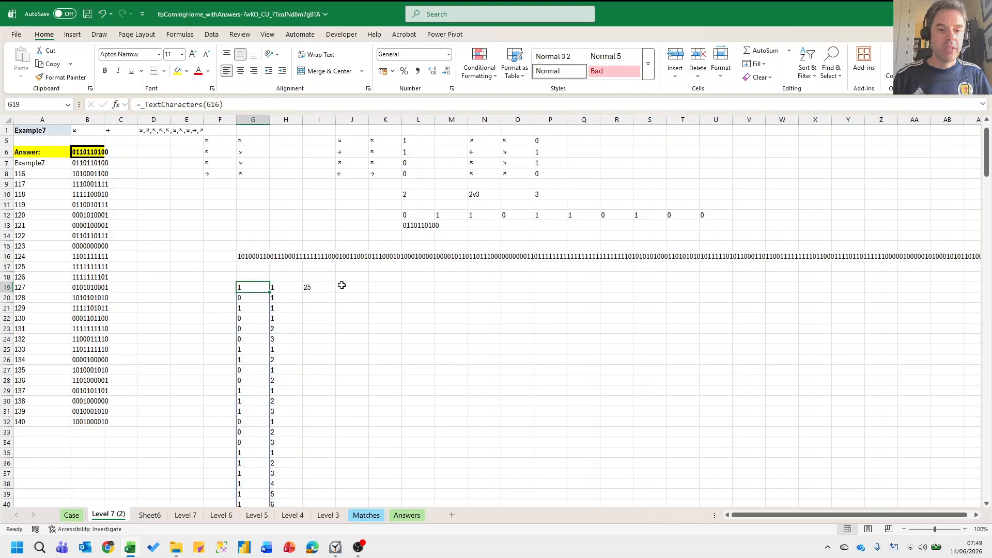
pyautogui.click(383, 287)
pyautogui.write('=')
pyautogui.click(247, 289)
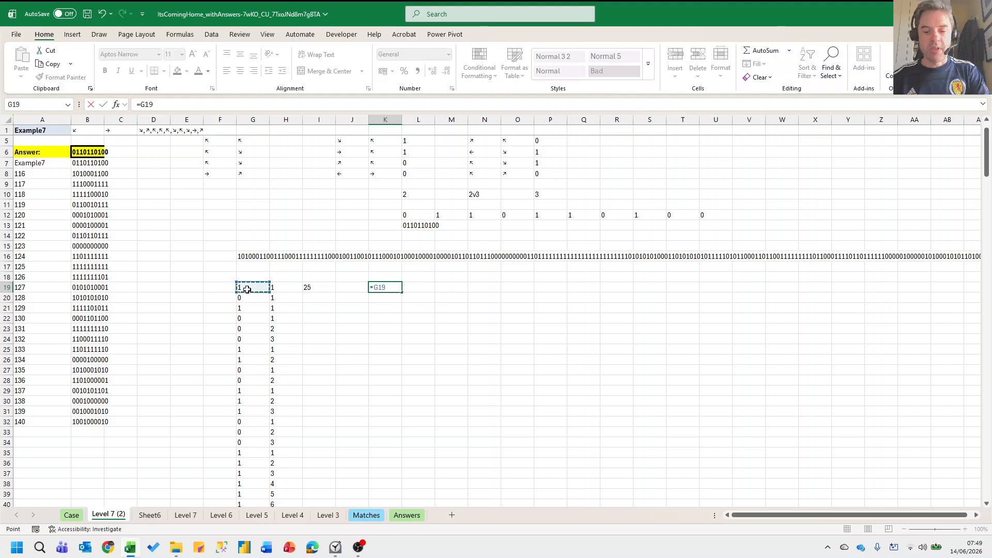
pyautogui.write('#')
pyautogui.press('Return')
# Enter =DROP(K19#,1) in L19 to list the penalties without the first one.
pyautogui.click(425, 288)
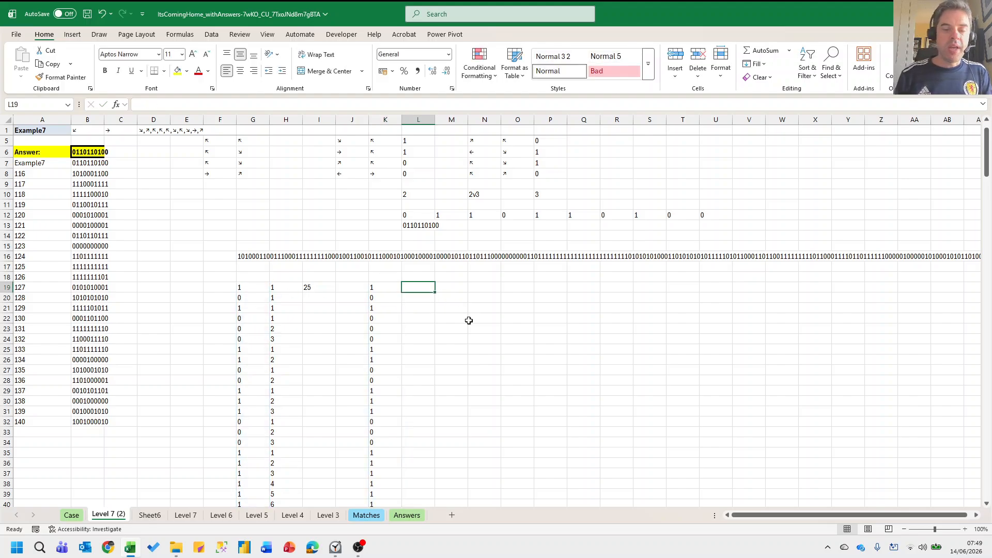
pyautogui.write('=')
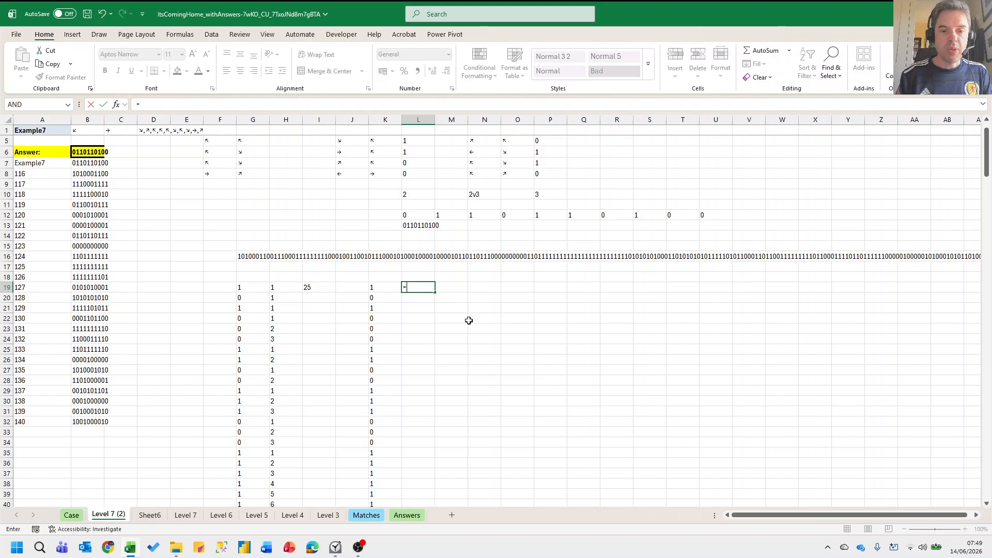
pyautogui.write('drop')
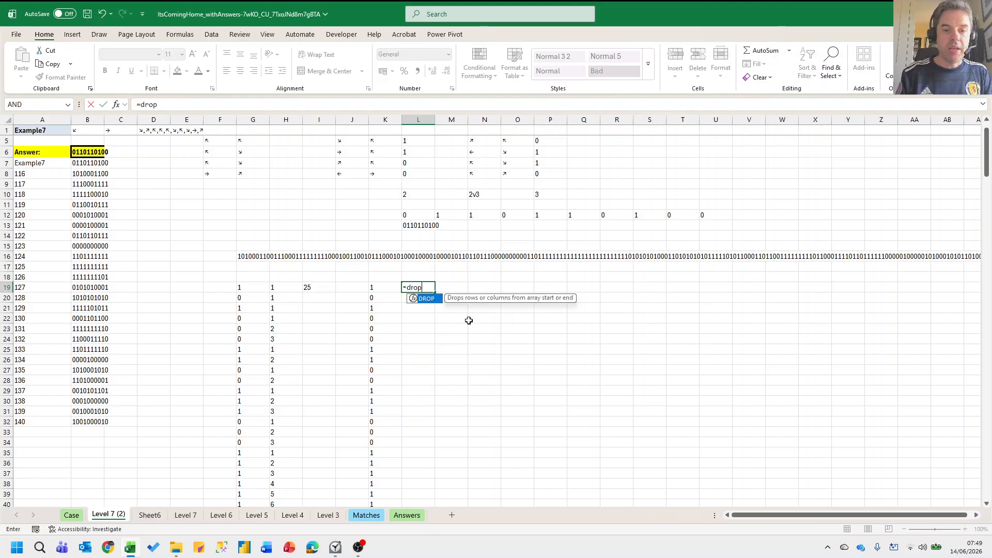
pyautogui.write('(K19#,')
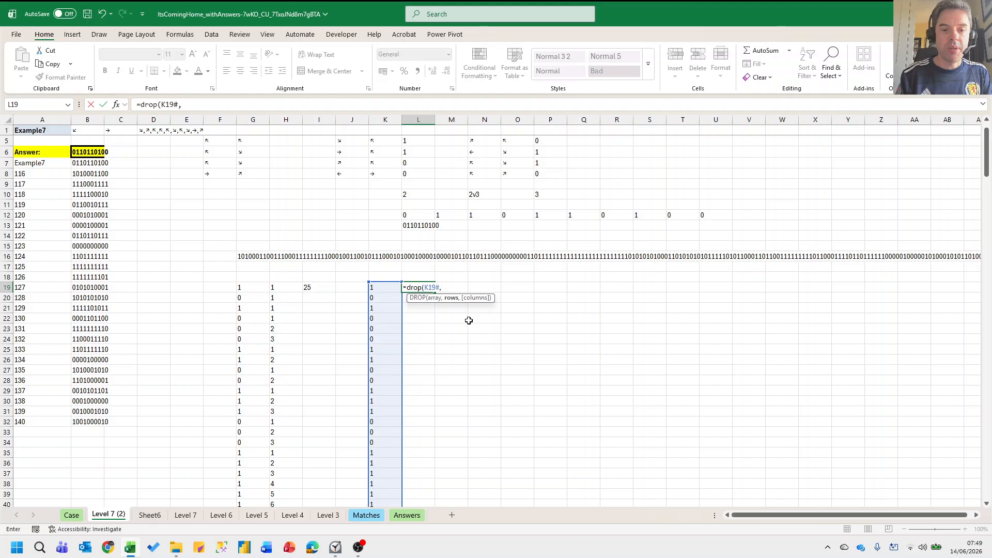
pyautogui.write('1)')
pyautogui.press('Return')
pyautogui.press('Up')
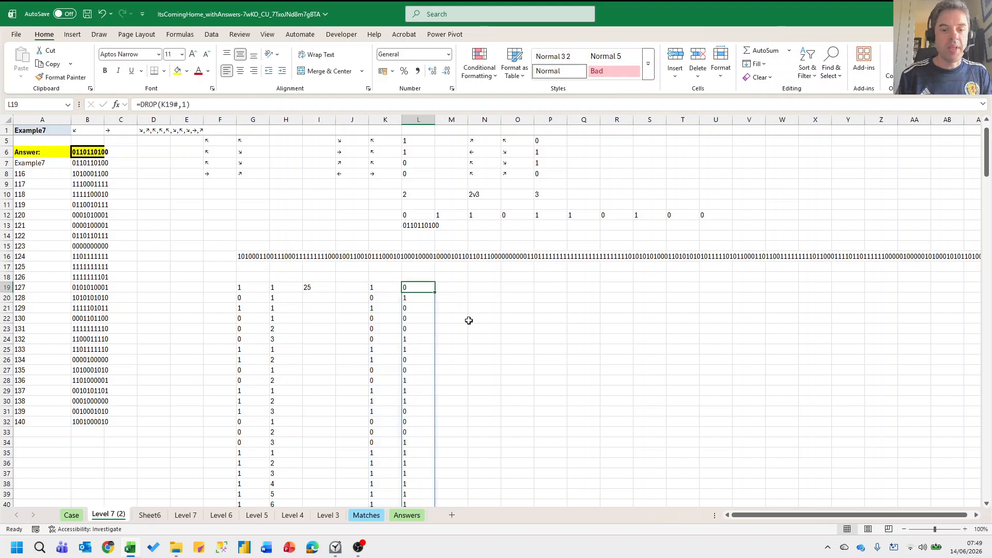
pyautogui.press('Left')
pyautogui.press('Right')
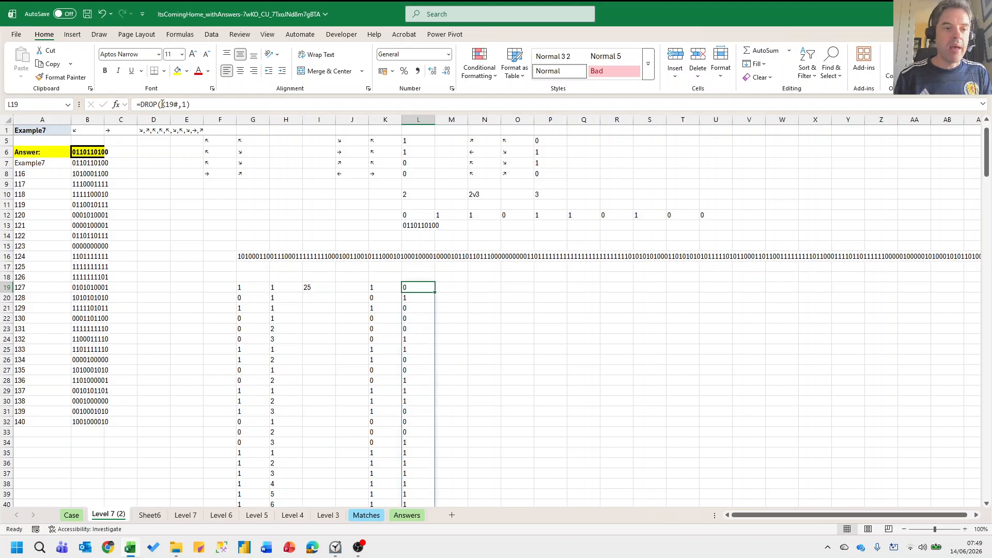
# Wrap the L19 formula in VSTACK so it reads =VSTACK("",DROP(K19#,1)), putting a blank above the list.
pyautogui.click(140, 104)
pyautogui.write('vstack("')
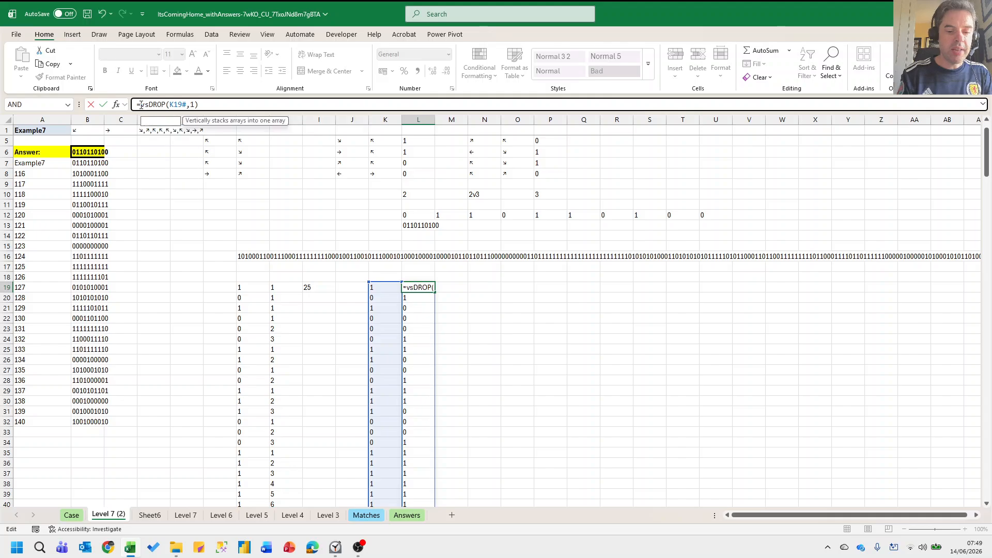
pyautogui.write('",')
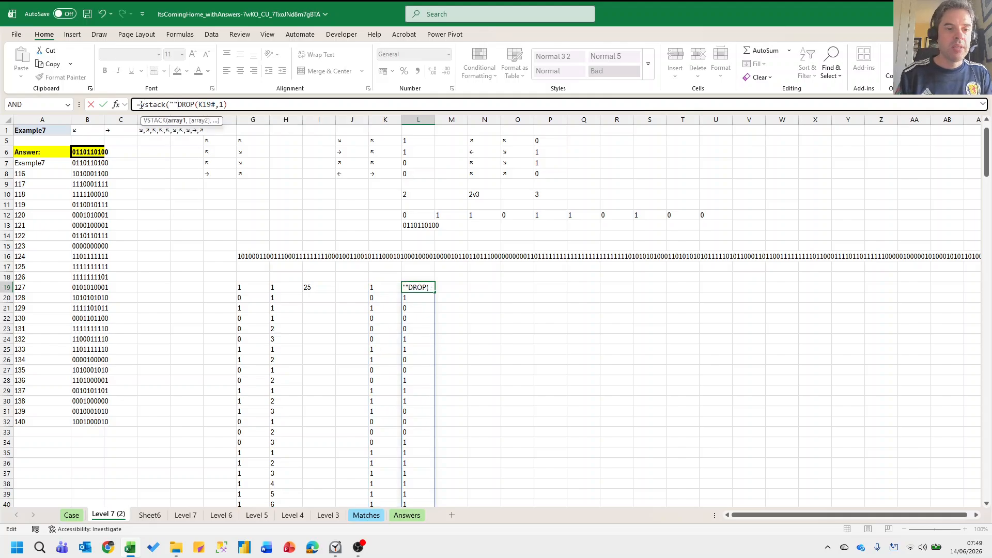
pyautogui.write(')')
pyautogui.press('Return')
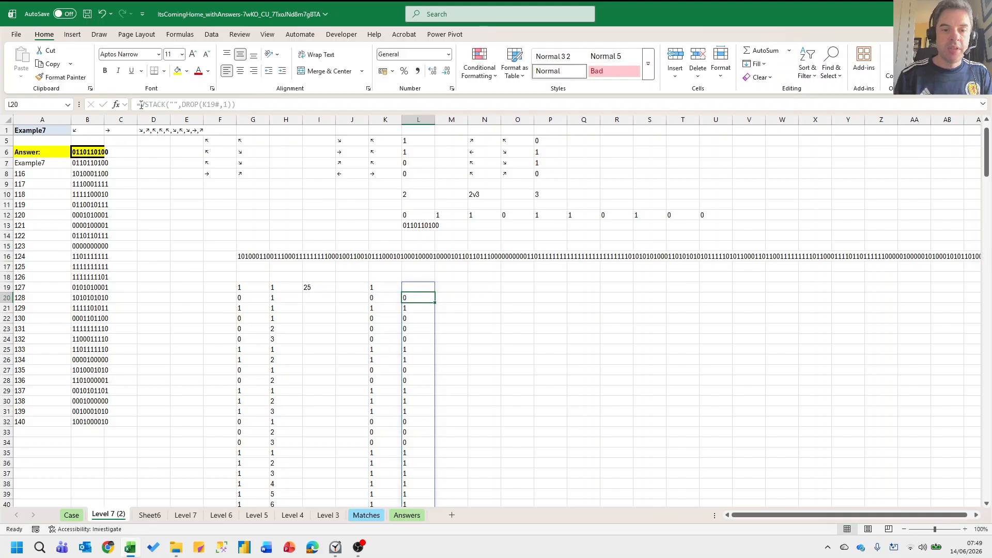
pyautogui.click(411, 287)
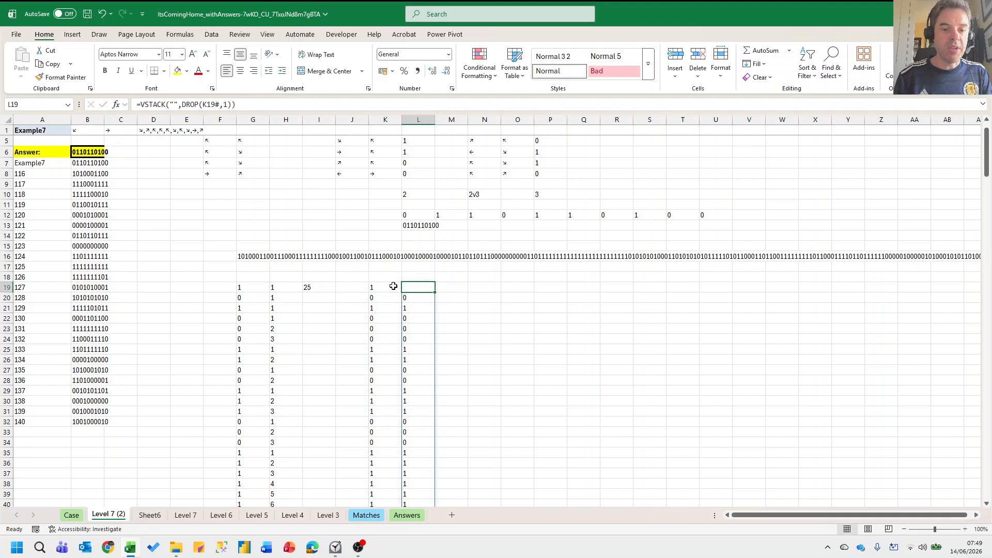
# Enter =K19#=L19 in M19 to compare the penalty list with the adjacent column, and check the L19 formula.
pyautogui.click(450, 287)
pyautogui.write('=')
pyautogui.press('Left')
pyautogui.press('Left')
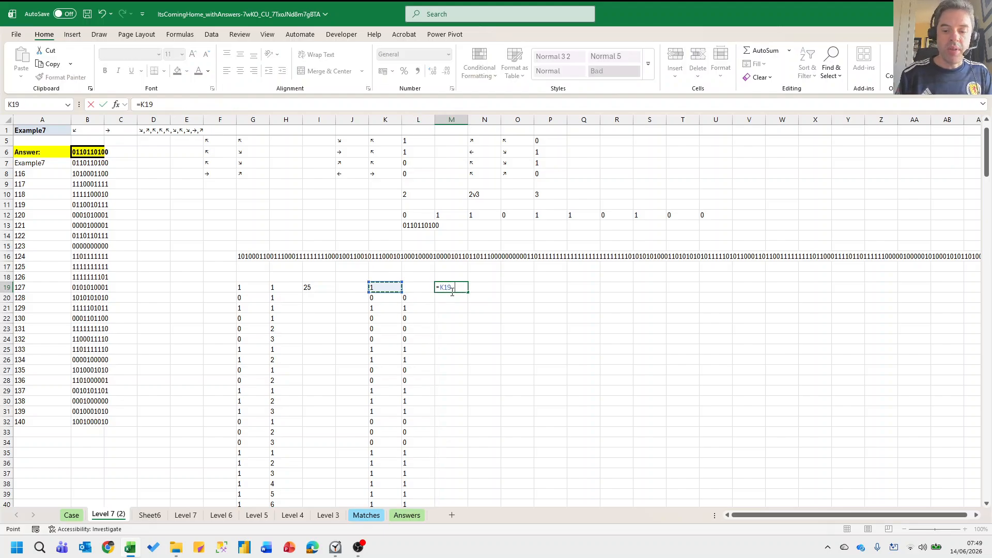
pyautogui.write('#=')
pyautogui.press('Left')
pyautogui.press('Return')
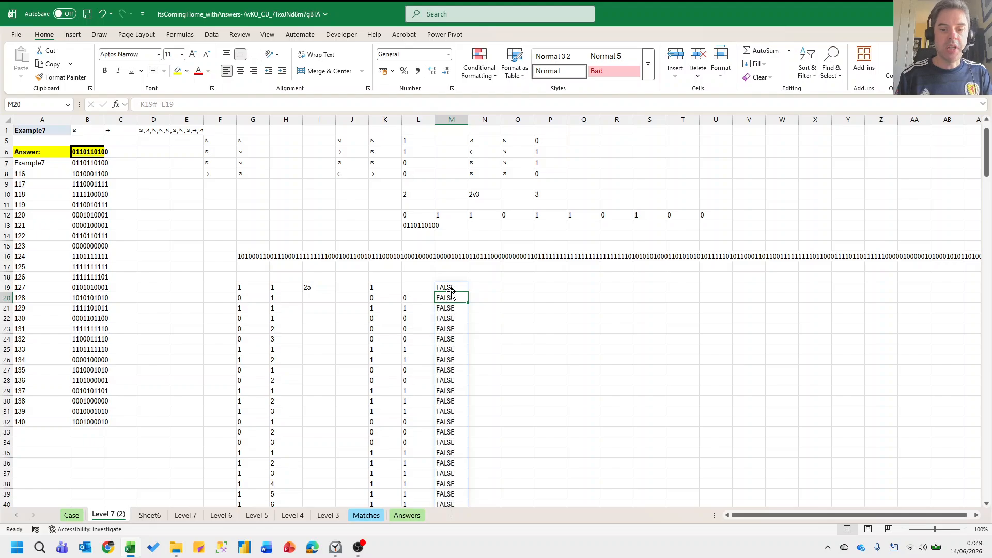
pyautogui.press('Up')
pyautogui.click(416, 288)
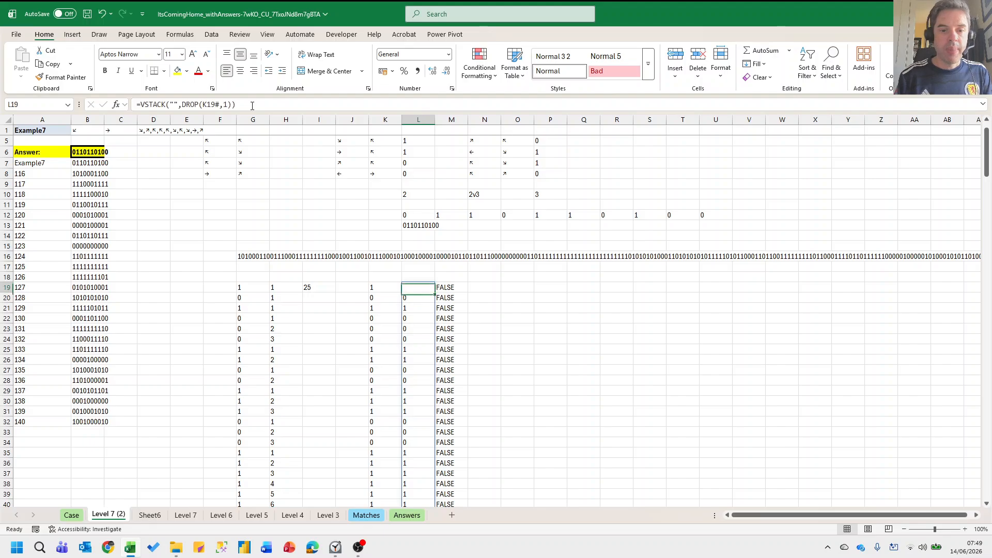
# Try changing the L19 formula to =VSTACK("",DROP(K19#,-1)), and undo the change.
pyautogui.click(225, 105)
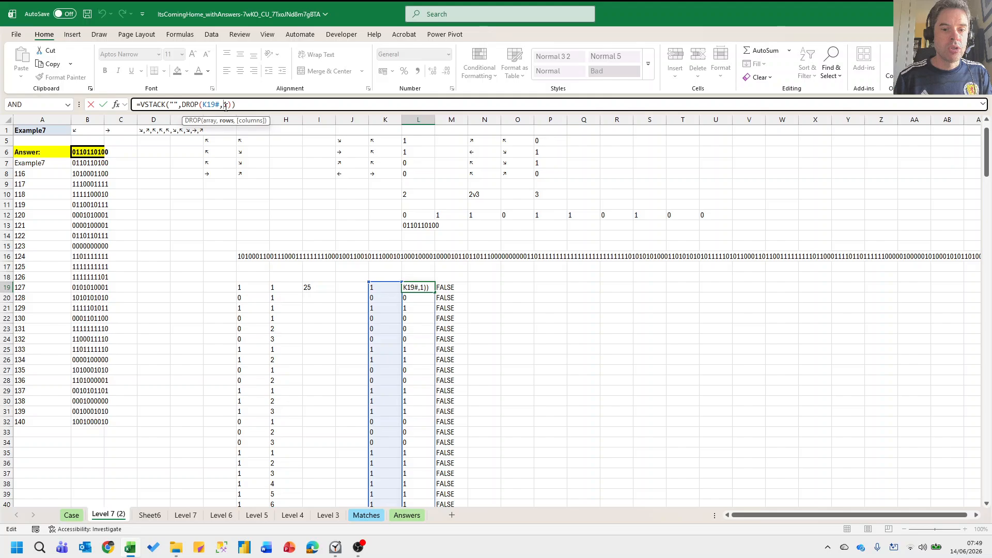
pyautogui.write('-')
pyautogui.press('Return')
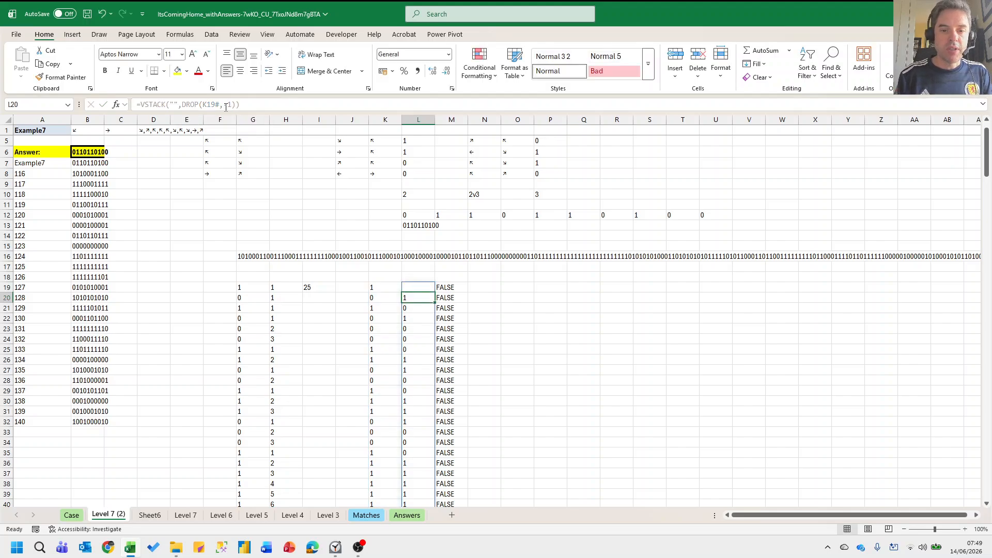
pyautogui.press('Up')
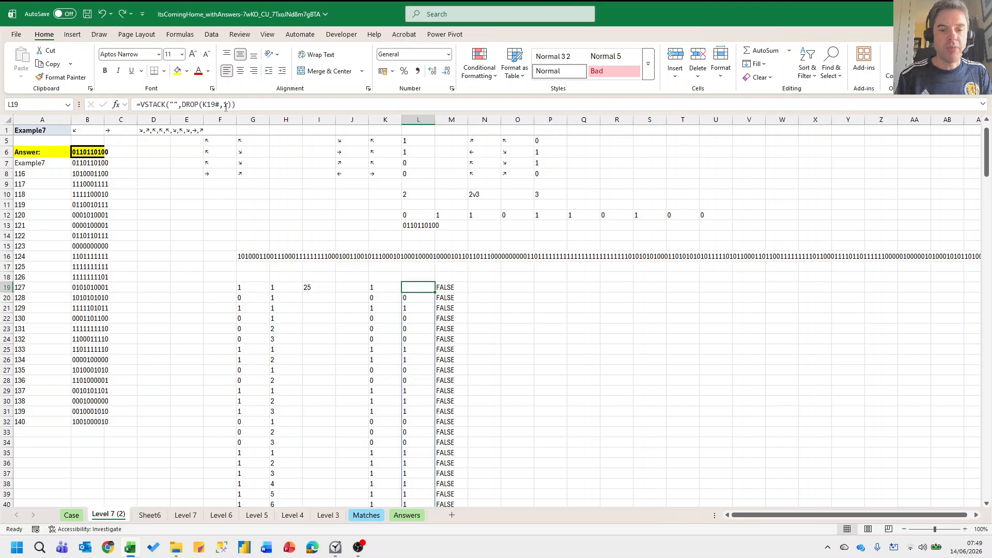
pyautogui.hotkey('ctrl', 'z')
# Clear the L19 and M19 formulas and enter =DROP(K19#,1) in L19 to shift the penalty list up one row.
pyautogui.press('Delete')
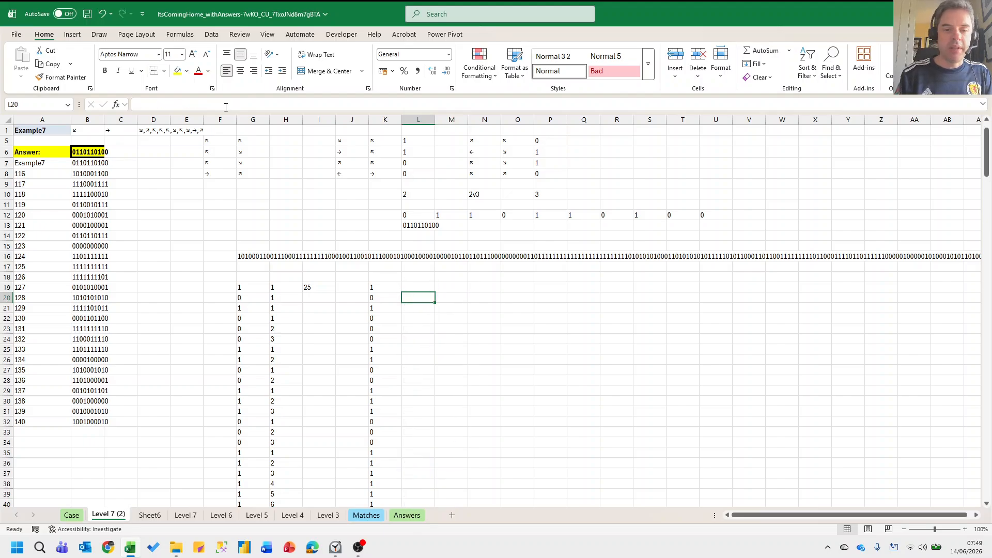
pyautogui.press('Left')
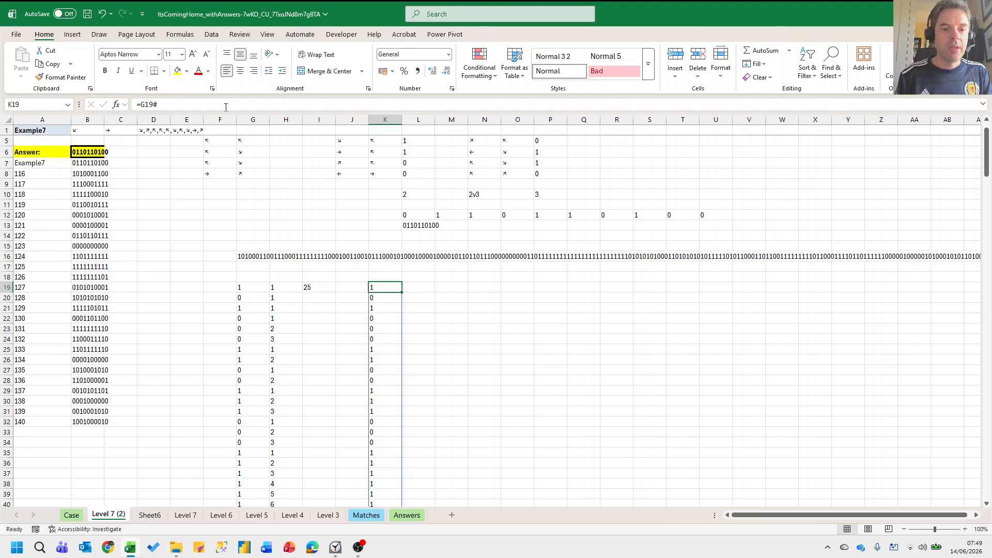
pyautogui.press('Right')
pyautogui.write('=drop(')
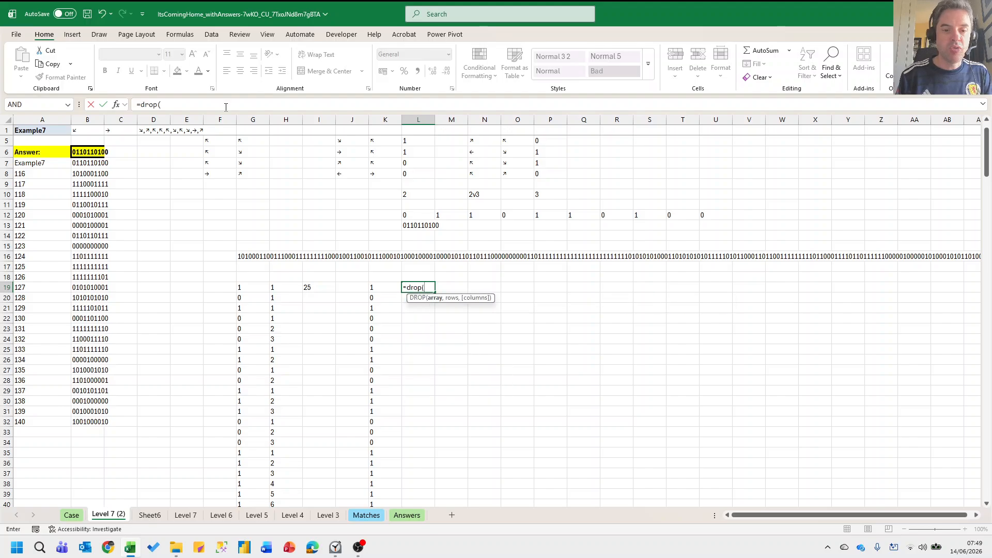
pyautogui.press('Left')
pyautogui.write('#,')
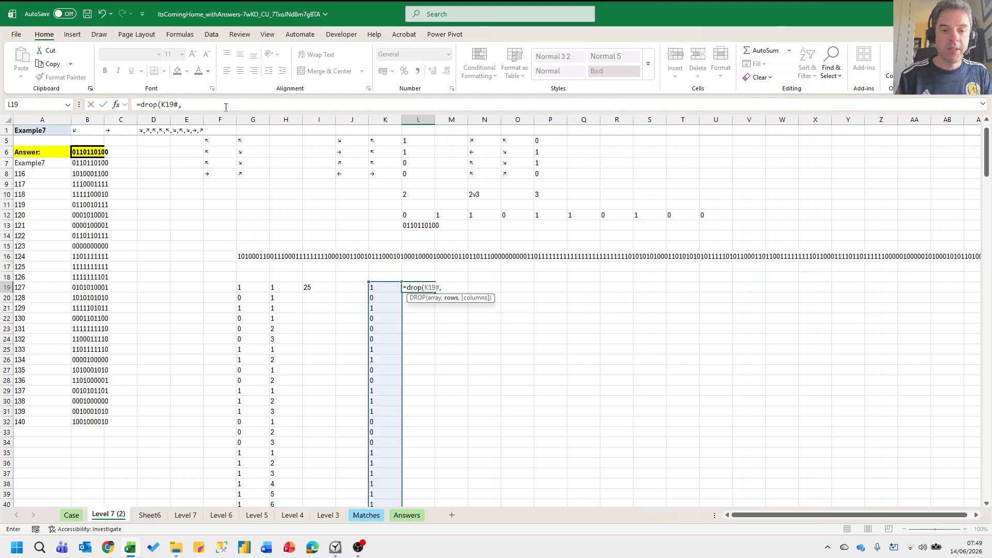
pyautogui.press('Return')
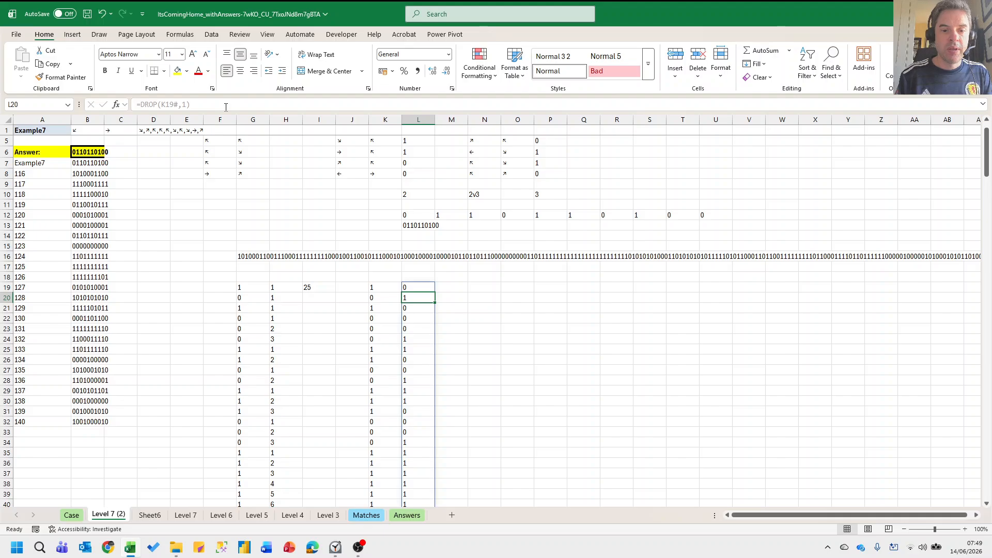
# Wrap the L19 formula in VSTACK so it reads =VSTACK(DROP(K19#,1),""), putting a blank below the shifted list.
pyautogui.press('Up')
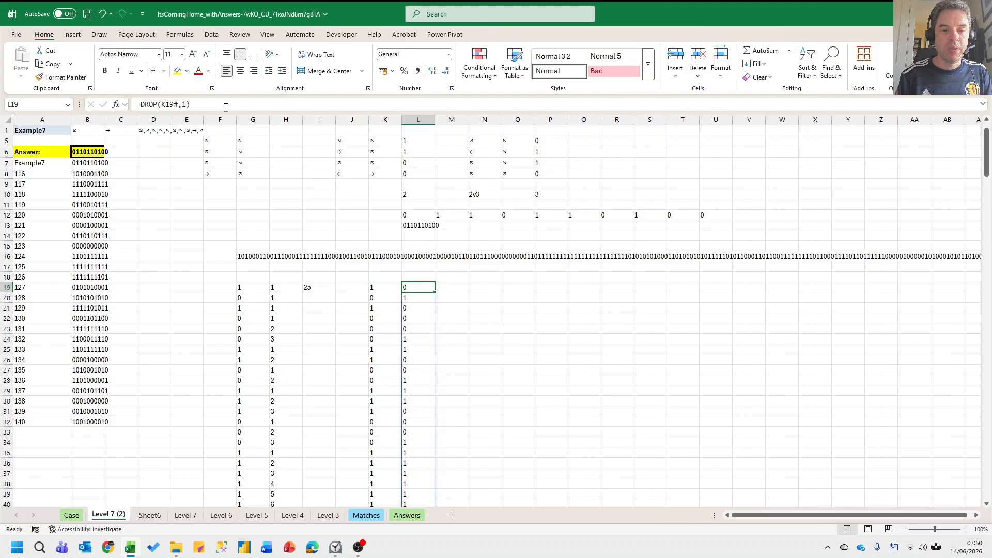
pyautogui.click(143, 103)
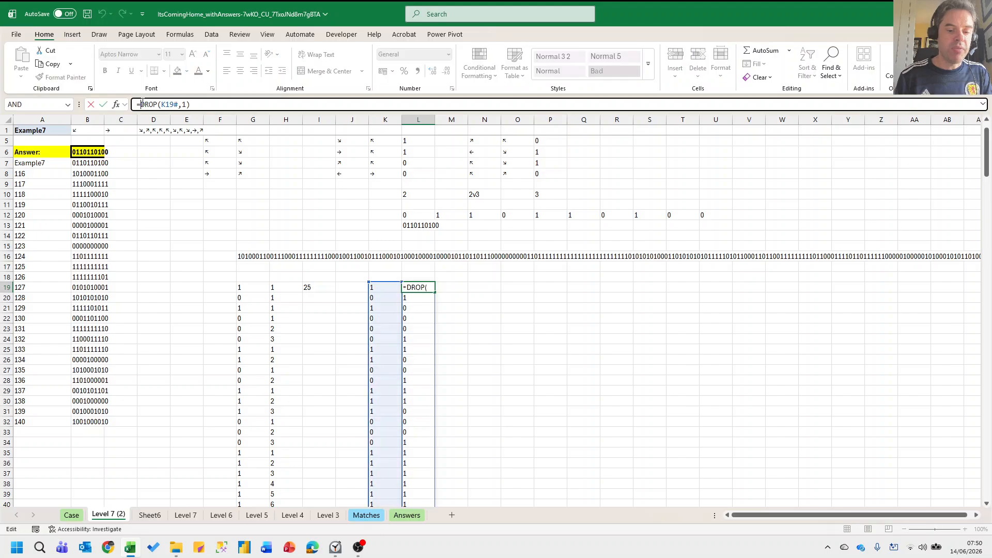
pyautogui.write('vstack(')
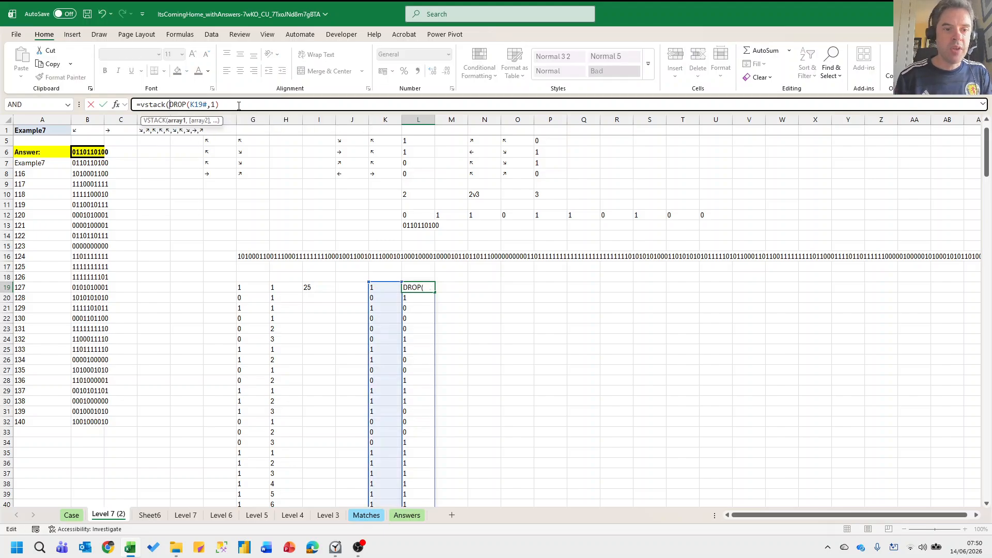
pyautogui.click(238, 105)
pyautogui.write(',"")')
pyautogui.hotkey('ctrl', 'Return')
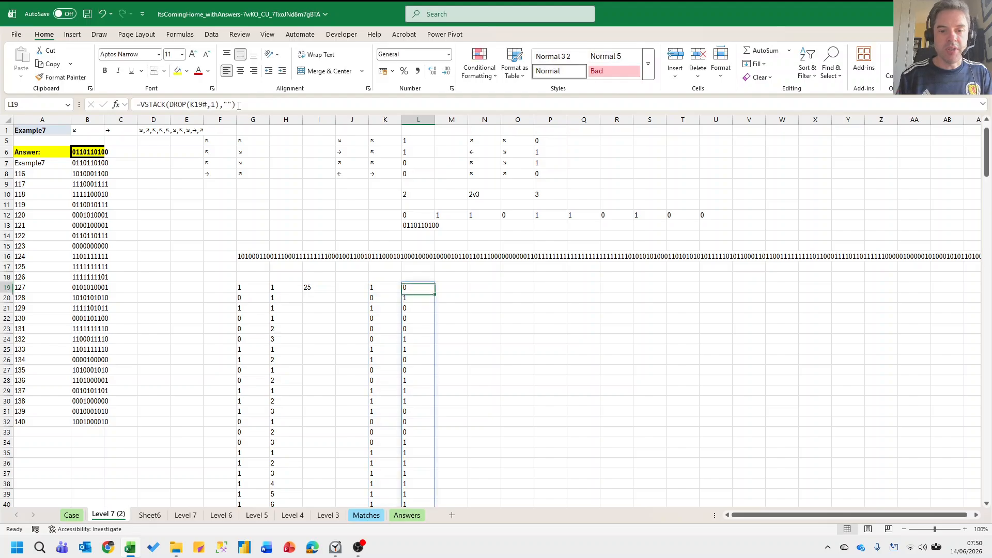
# Enter =K19#=L19# in M19 to compare each penalty with the following one.
pyautogui.press('Right')
pyautogui.write('=K19#,')
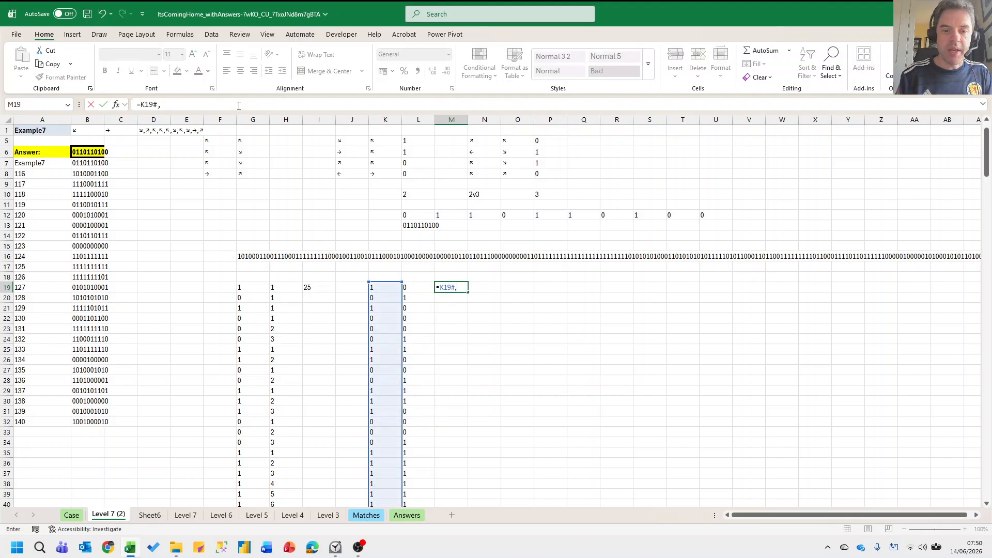
pyautogui.write('L19#')
pyautogui.hotkey('ctrl', 'Return')
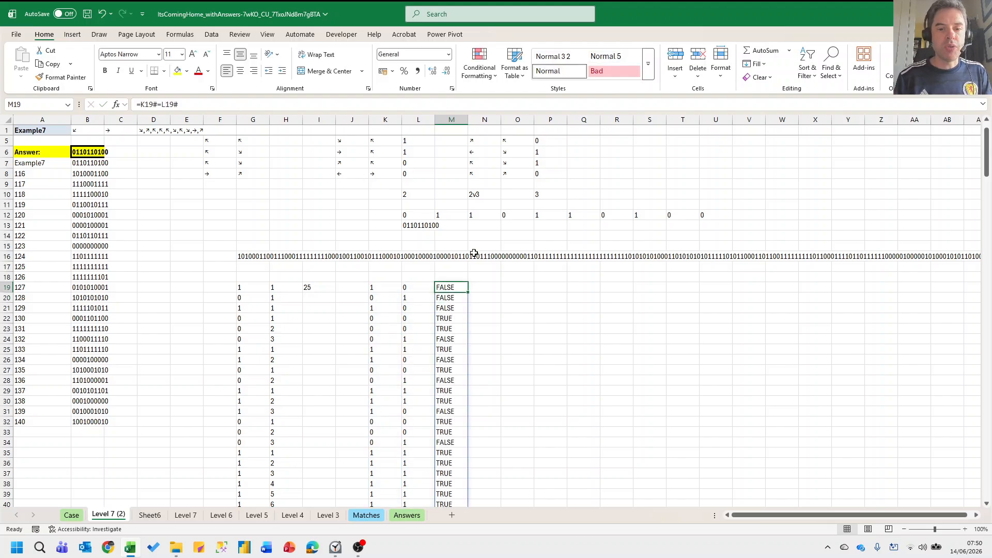
# Enter a running streak formula in N19 with starting value 1, array M19# and LAMBDA(a,v,IF(v,a+1,1)).
pyautogui.click(484, 289)
pyautogui.write('=sca')
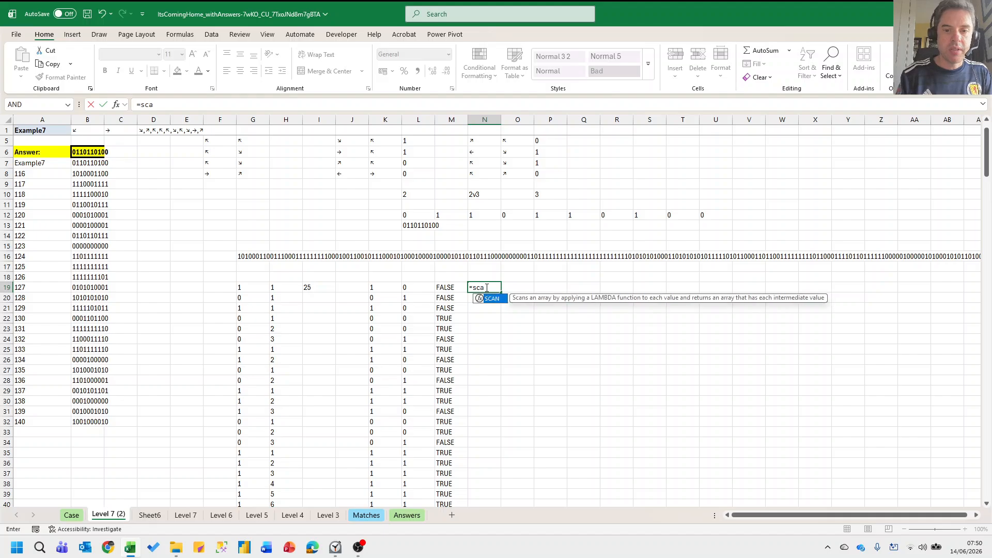
pyautogui.press('BackSpace')
pyautogui.press('BackSpace')
pyautogui.press('BackSpace')
pyautogui.press('BackSpace')
pyautogui.write('=sc')
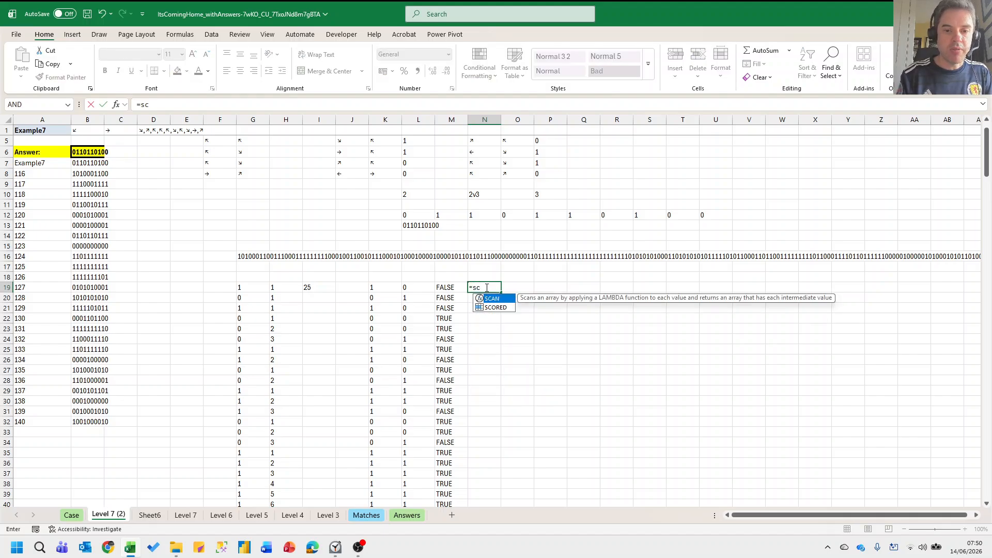
pyautogui.write('ab(1,')
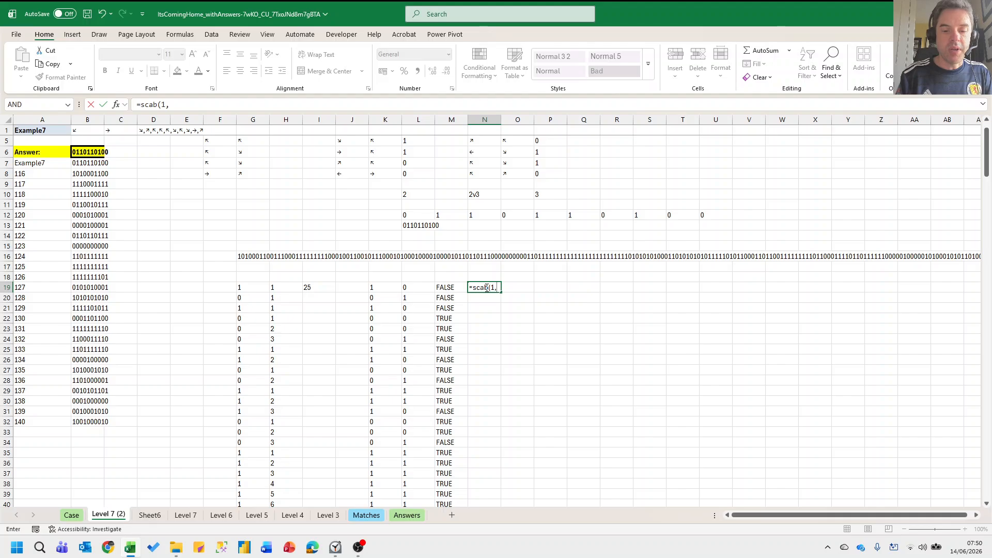
pyautogui.write('M19')
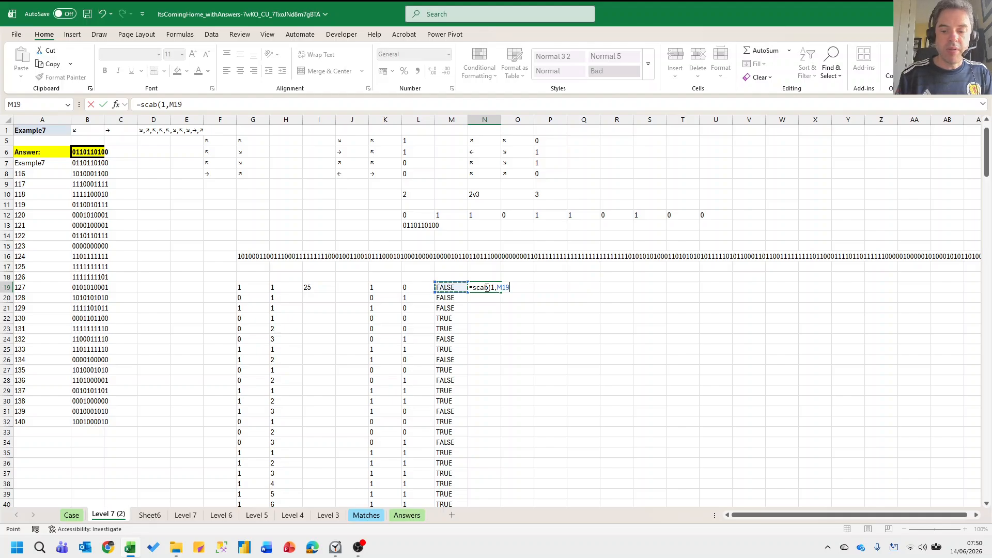
pyautogui.write('#,lambda(')
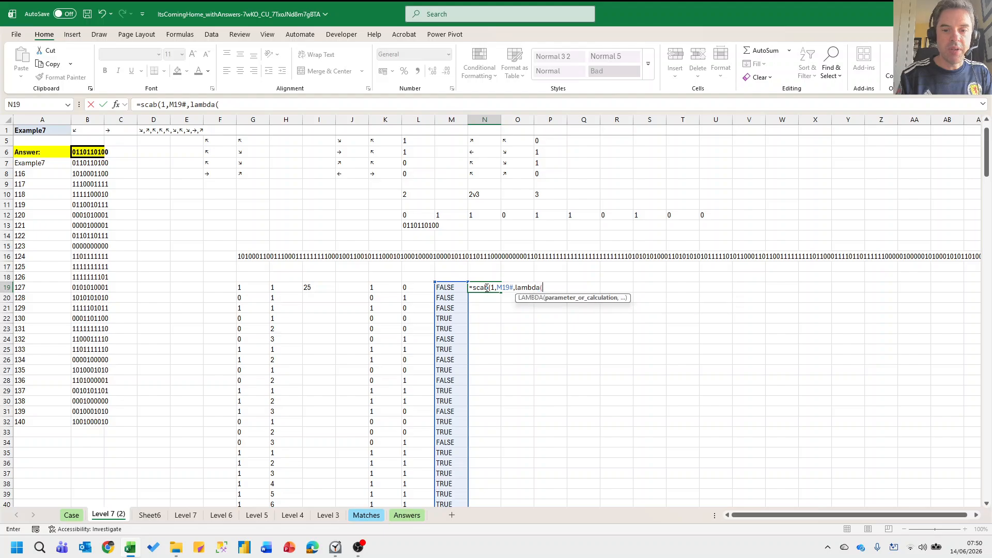
pyautogui.write('a,v,i')
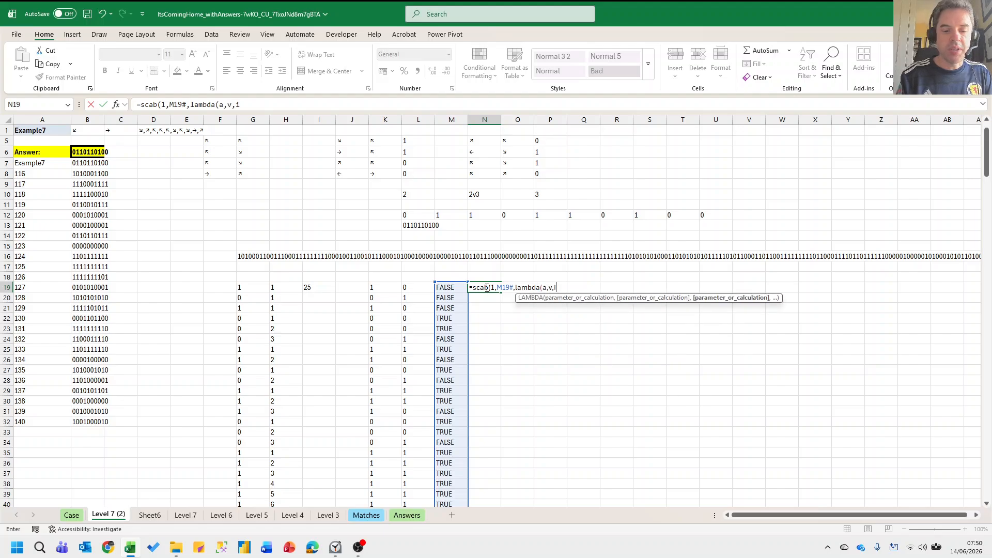
pyautogui.write('f(b')
pyautogui.press('BackSpace')
pyautogui.write('v')
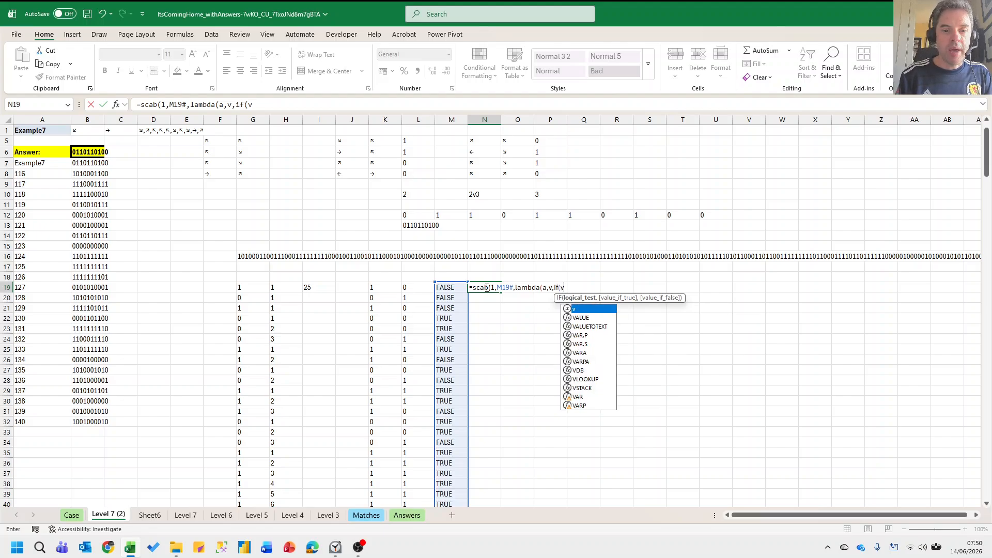
pyautogui.write(',')
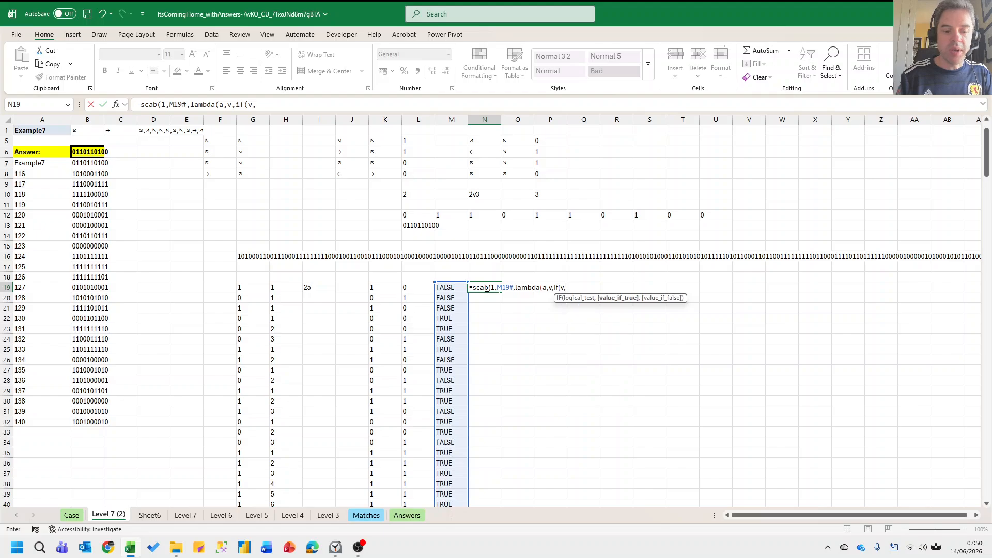
pyautogui.write('a+1,0)))')
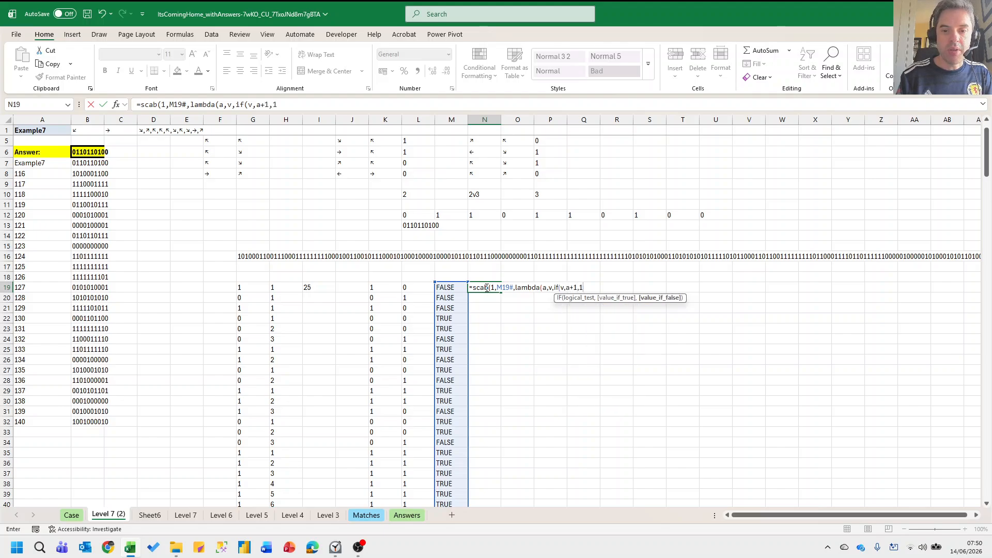
pyautogui.press('Return')
# Correct the function name in the N19 formula to SCAN.
pyautogui.click(486, 287)
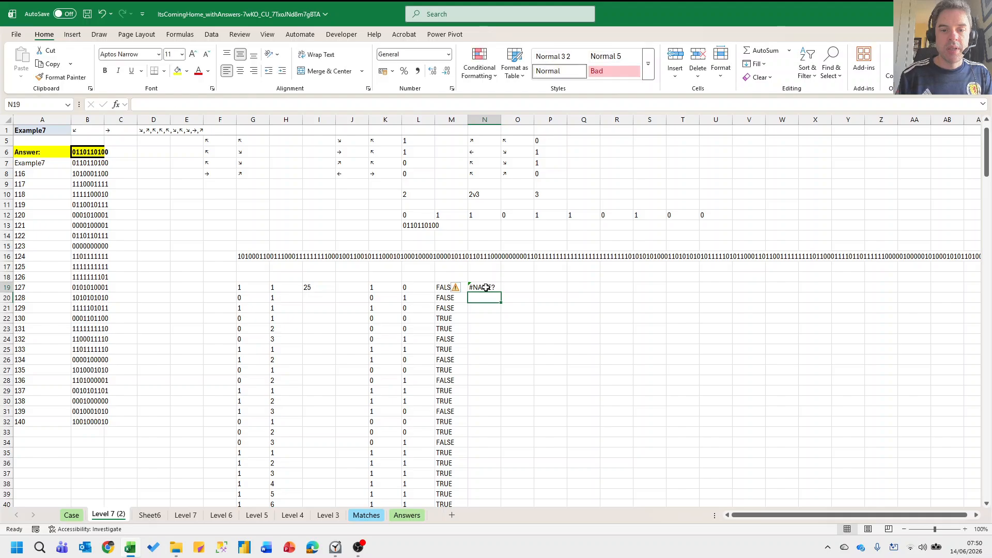
pyautogui.moveTo(154, 105); pyautogui.dragTo(159, 106)
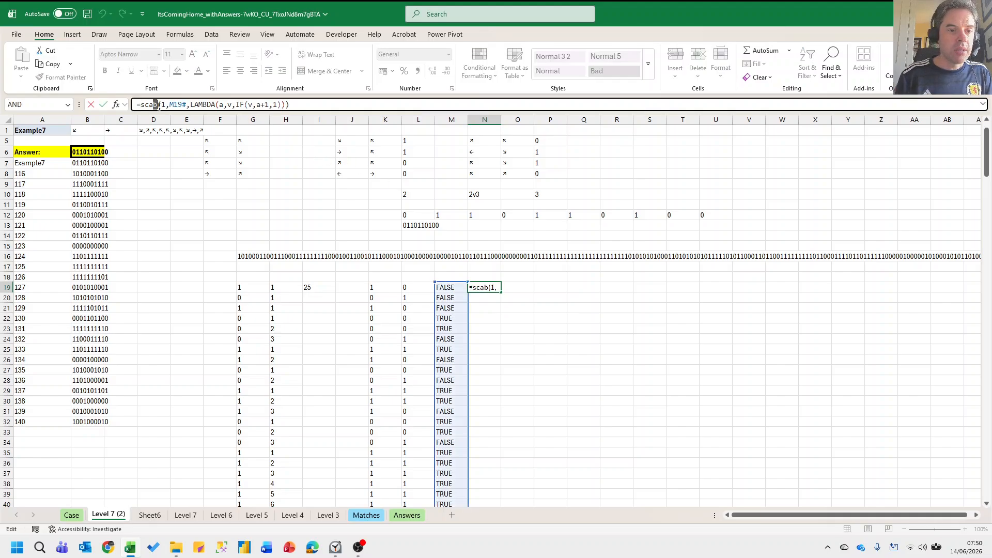
pyautogui.write('n')
pyautogui.press('Return')
# Enter =MAX(N19#) in O19 to get the longest streak, and check the earlier formulas in I19 and H19 against it.
pyautogui.press('Up')
pyautogui.press('Right')
pyautogui.write('=')
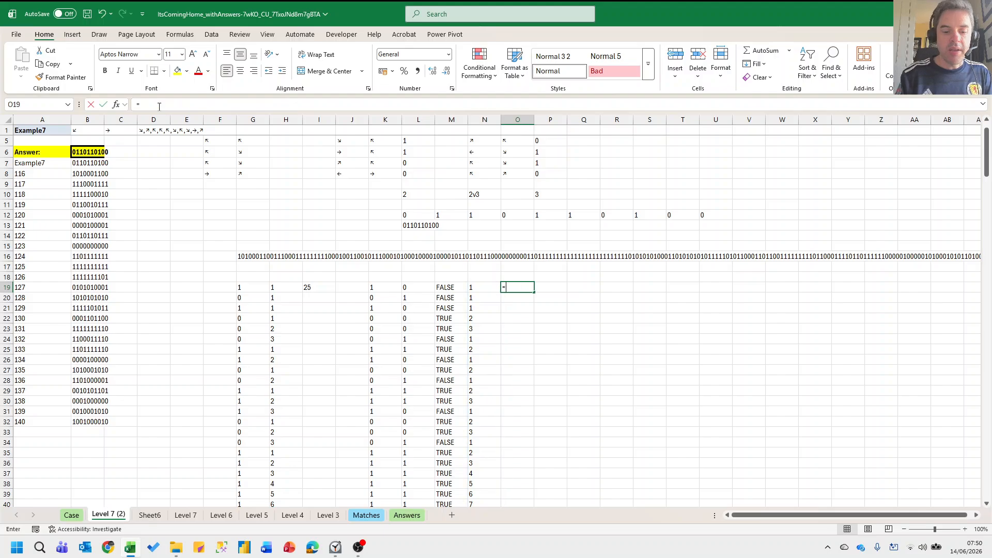
pyautogui.write('max(n19#)')
pyautogui.press('Return')
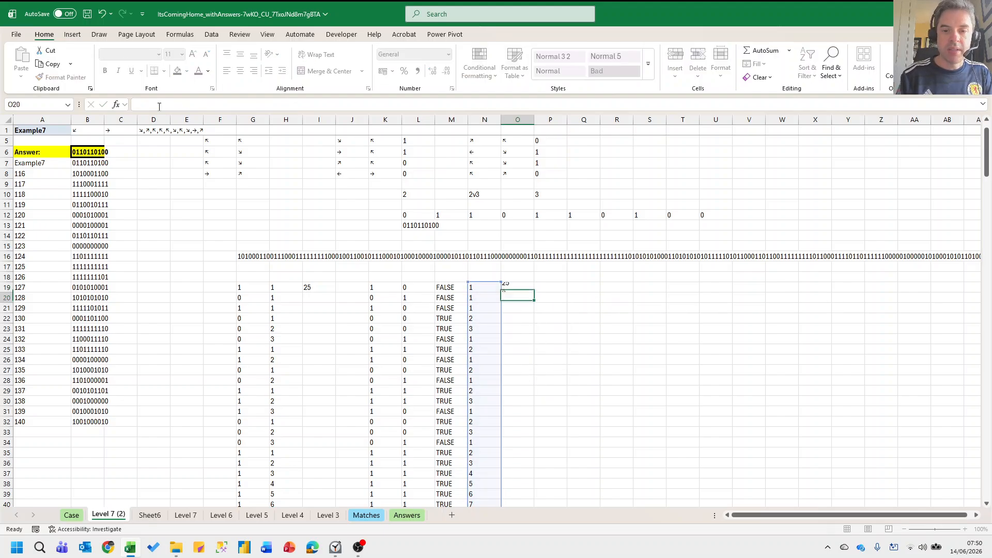
pyautogui.press('Up')
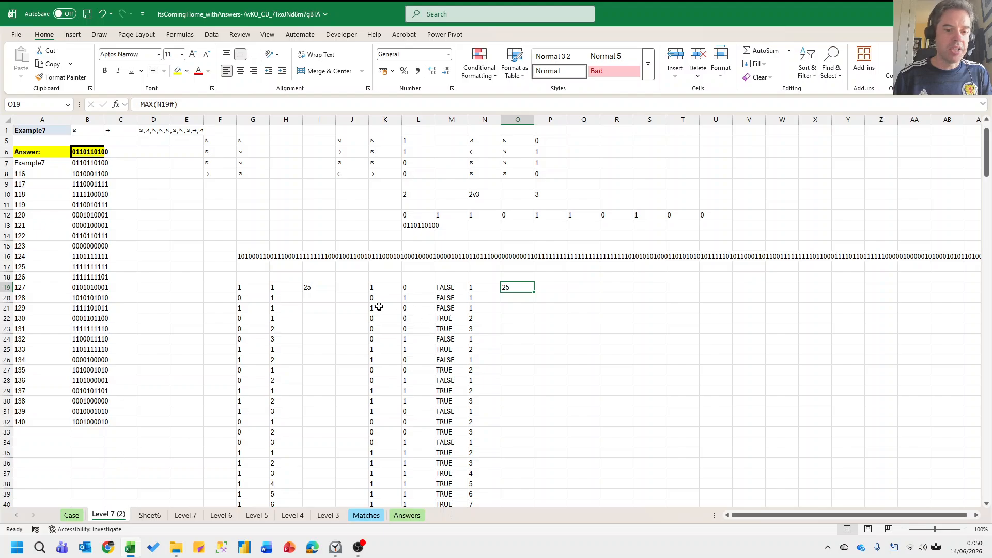
pyautogui.click(317, 286)
pyautogui.click(278, 285)
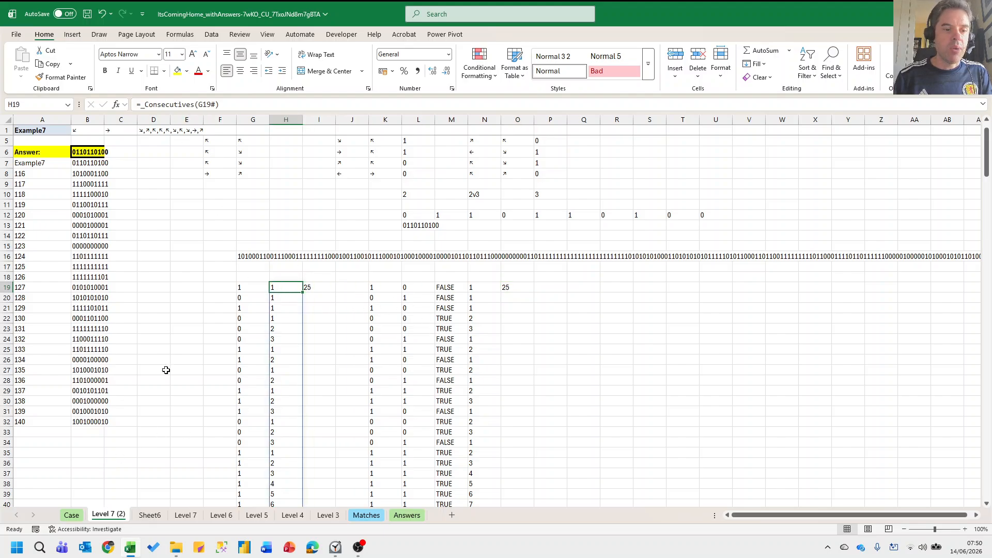
# Return to the Case sheet and review the bonus answers, instructions, current score and the Level 1 and Level 2 questions.
pyautogui.click(75, 518)
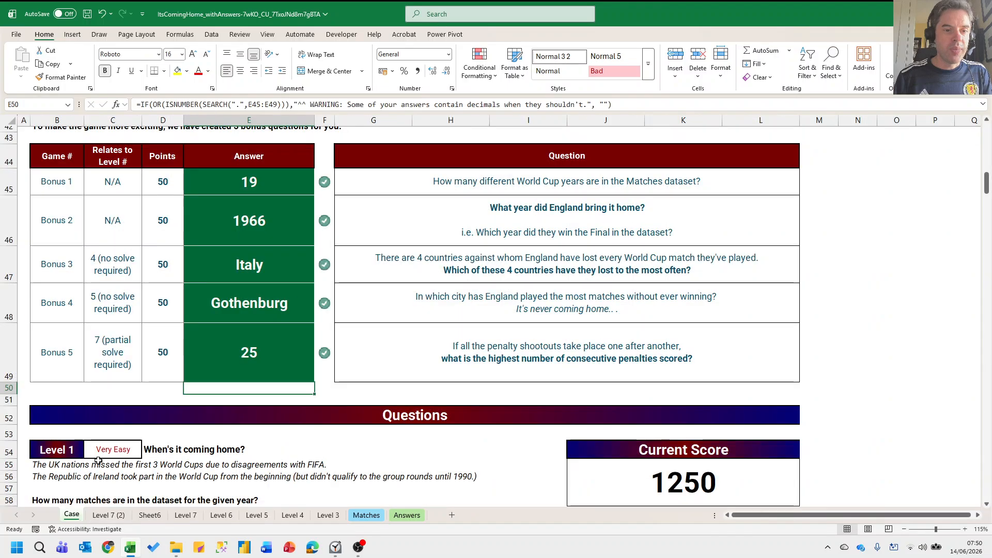
pyautogui.scroll(8, 161, 326)
pyautogui.scroll(-9, 160, 326)
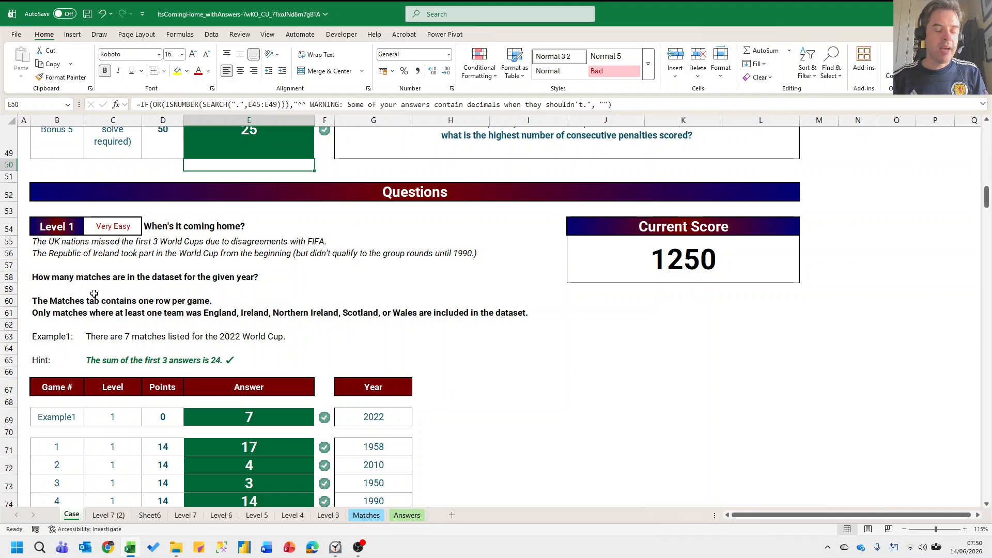
pyautogui.scroll(-10, 119, 295)
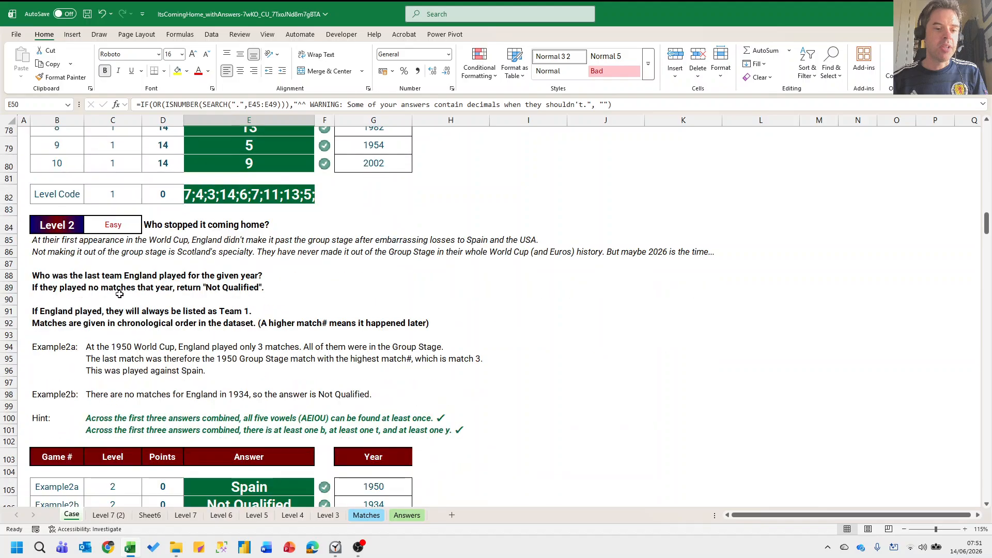
pyautogui.scroll(1, 120, 294)
pyautogui.scroll(1, 119, 294)
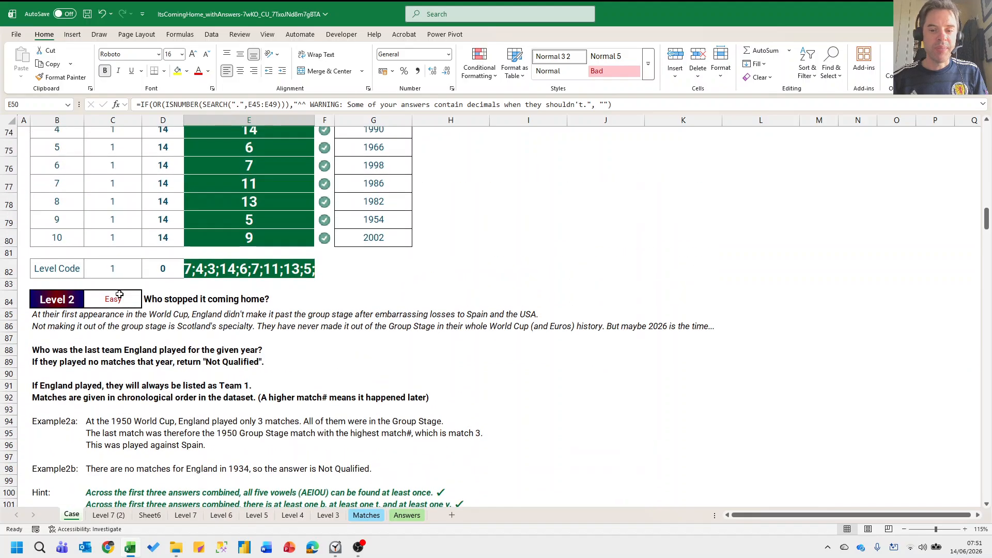
pyautogui.scroll(-12, 119, 294)
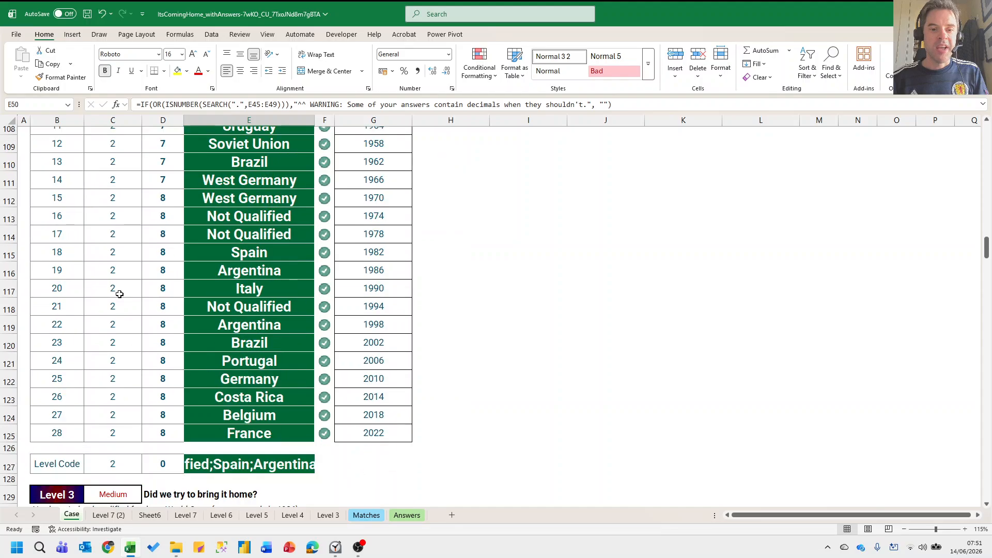
pyautogui.scroll(5, 120, 294)
pyautogui.scroll(1, 119, 294)
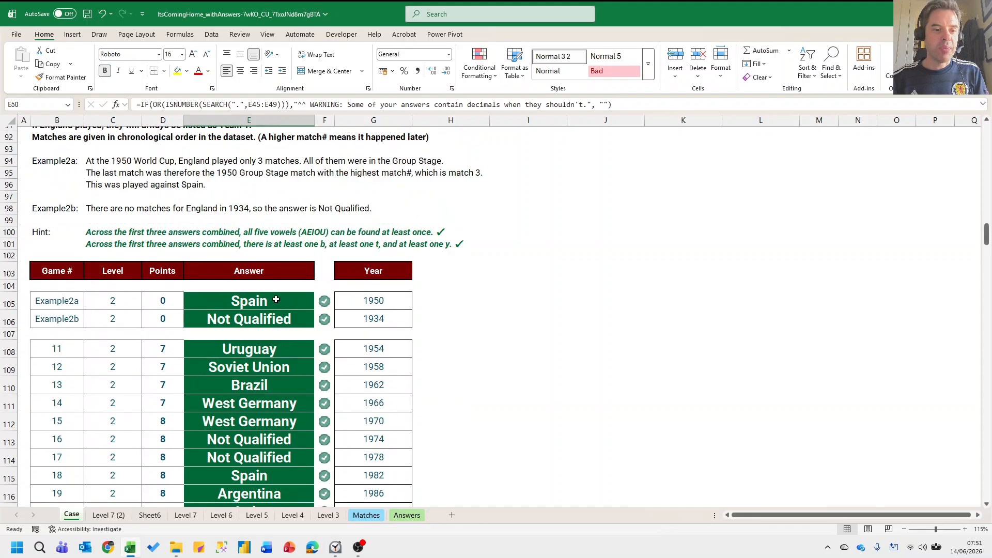
pyautogui.scroll(-8, 276, 300)
pyautogui.scroll(2, 276, 300)
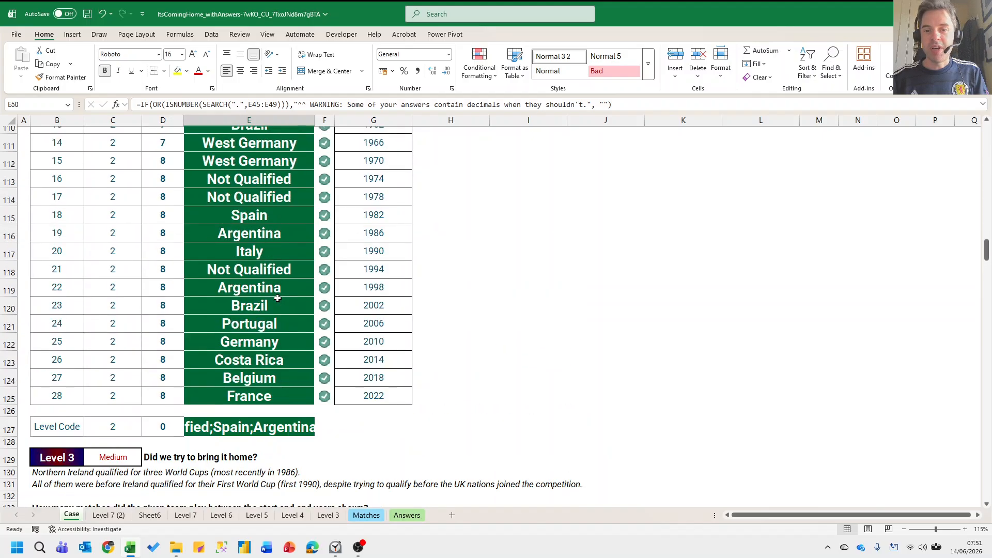
pyautogui.scroll(20, 278, 299)
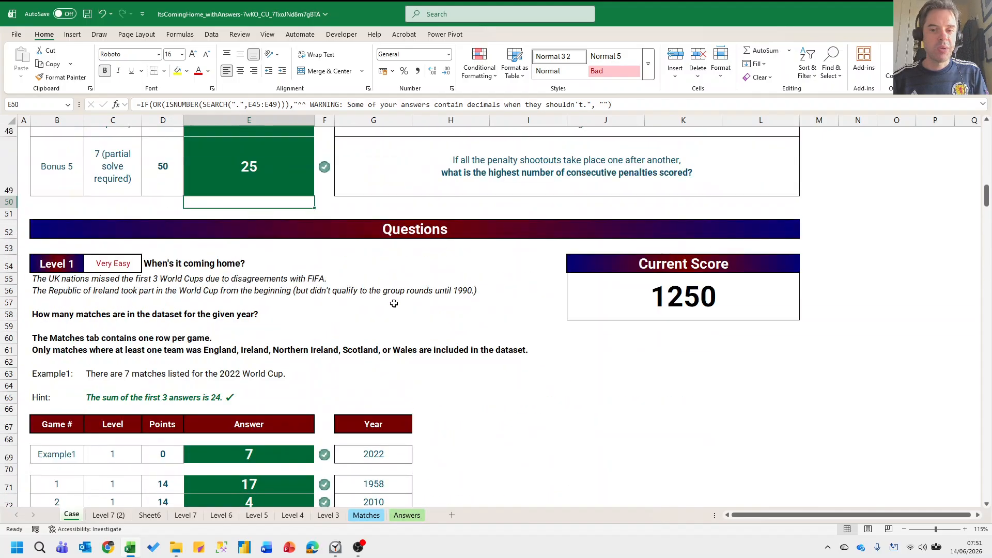
pyautogui.scroll(11, 393, 303)
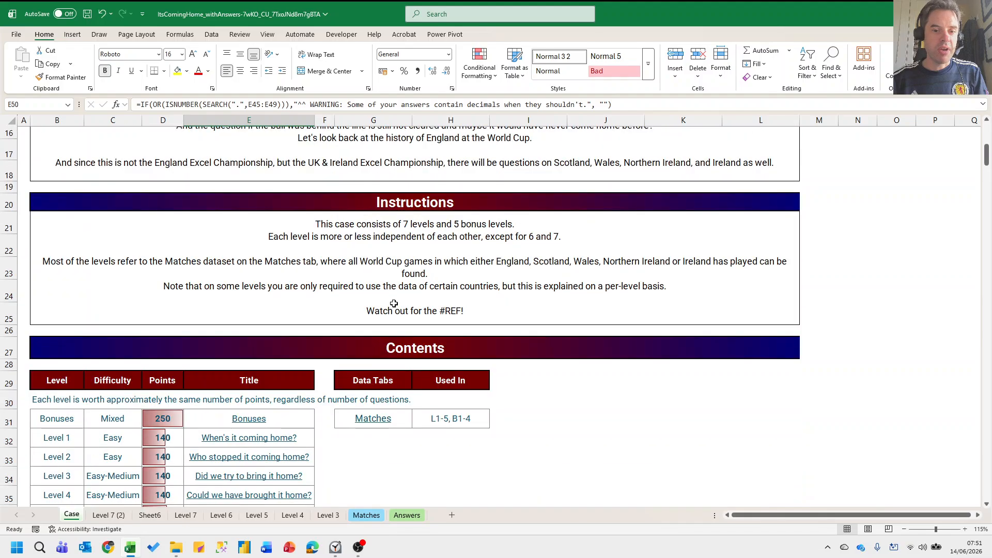
pyautogui.scroll(2, 394, 304)
pyautogui.scroll(-12, 394, 303)
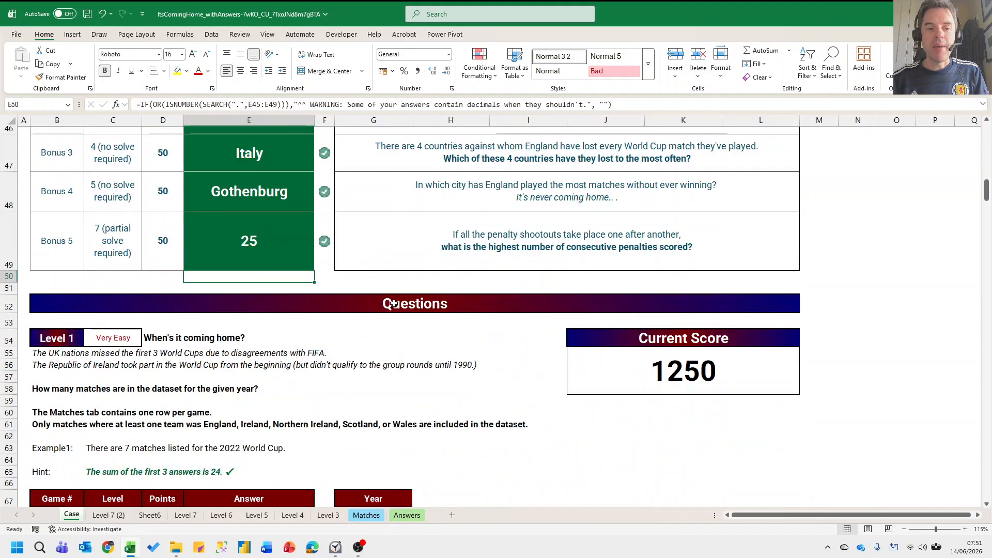
pyautogui.scroll(-2, 394, 303)
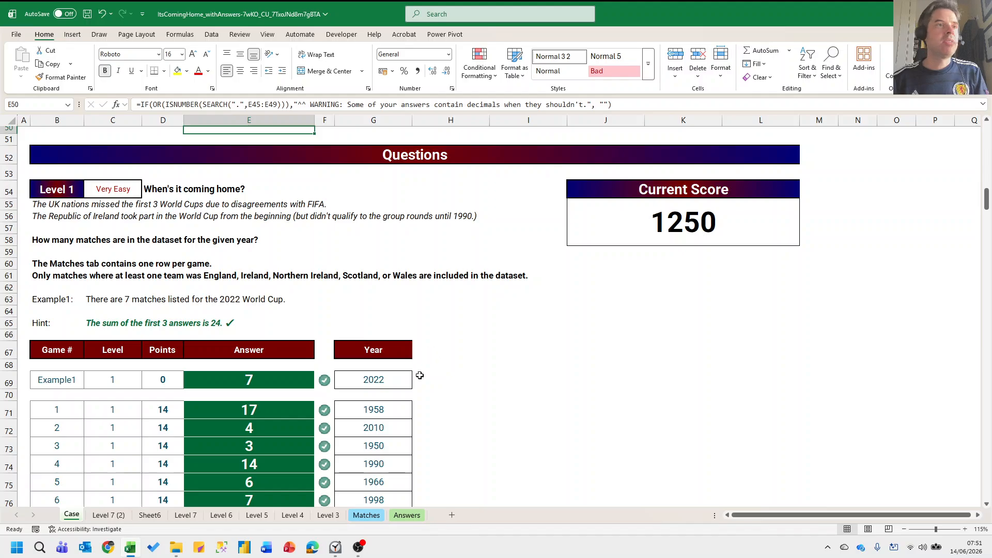